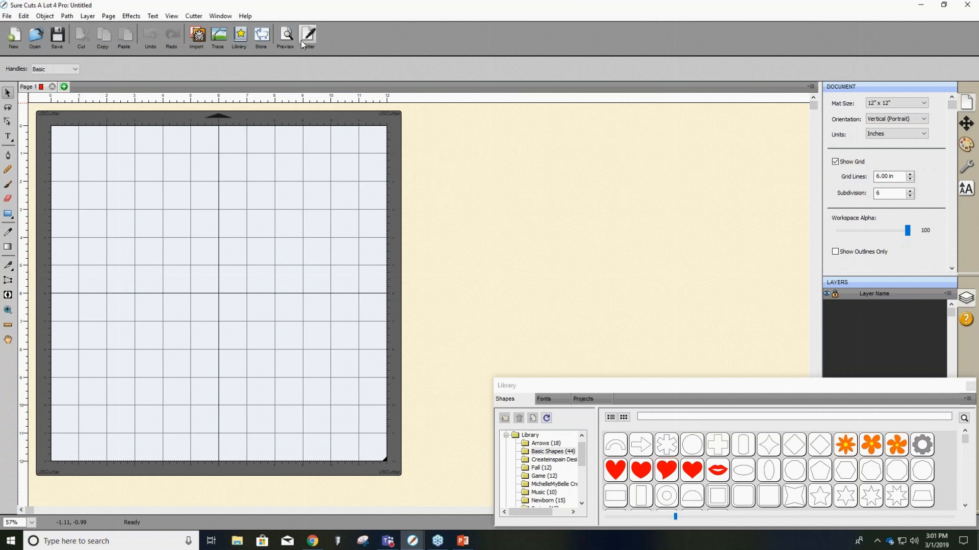
pyautogui.click(15, 35)
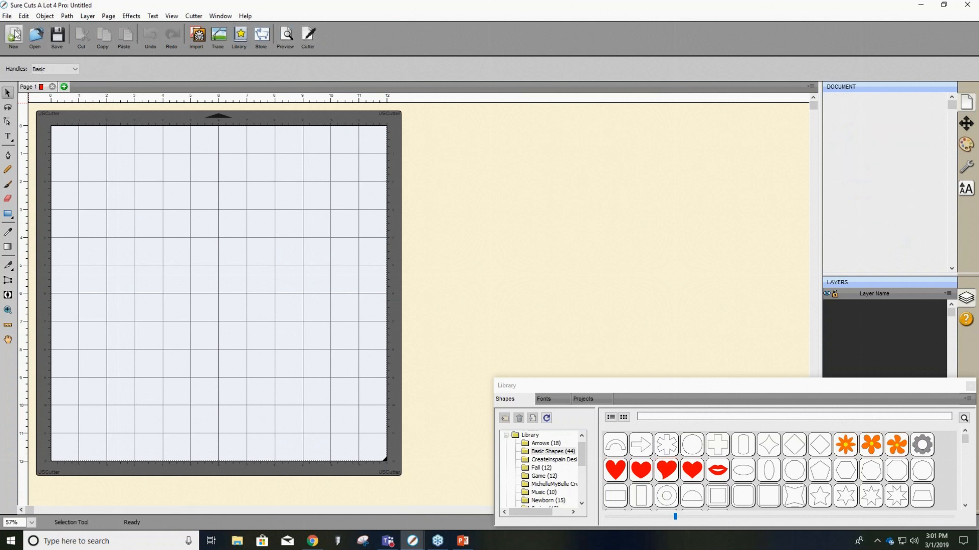
pyautogui.click(35, 34)
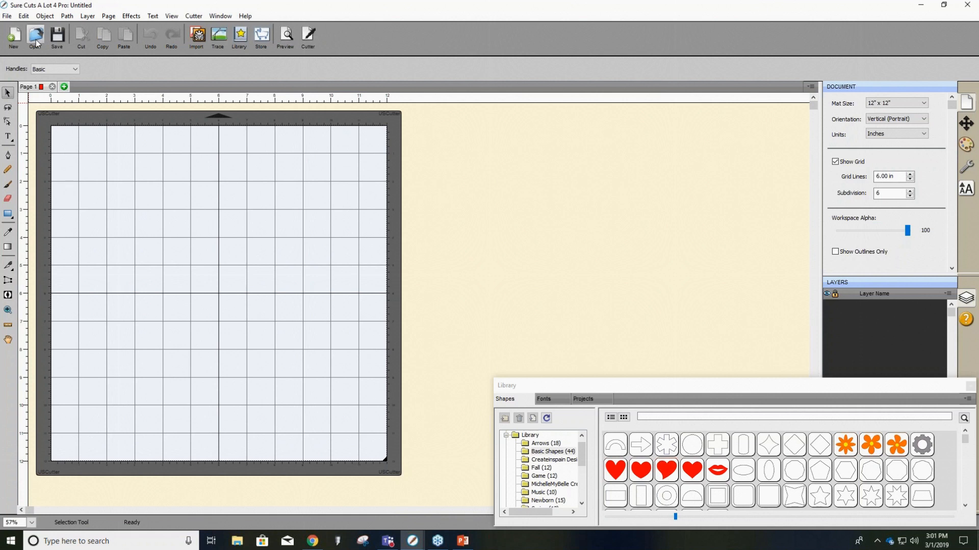
pyautogui.click(388, 30)
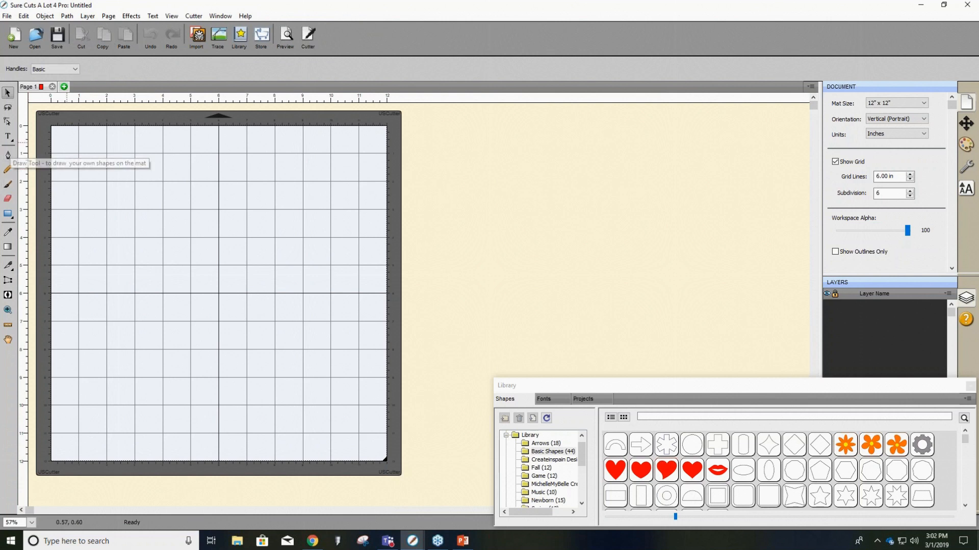
# Draw a filled rectangle about 3.38 in wide and 2.34 in high in the upper middle of the mat.
pyautogui.click(7, 214)
pyautogui.moveTo(167, 185); pyautogui.dragTo(262, 251)
pyautogui.click(8, 92)
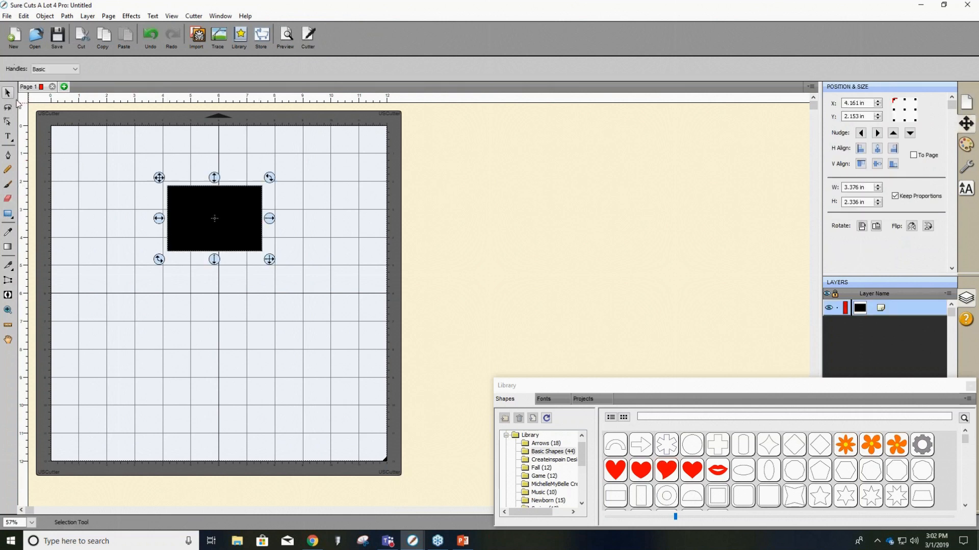
# Copy the rectangle, move the original to the lower half of the mat, and paste the copy.
pyautogui.click(104, 35)
pyautogui.moveTo(206, 219); pyautogui.dragTo(192, 371)
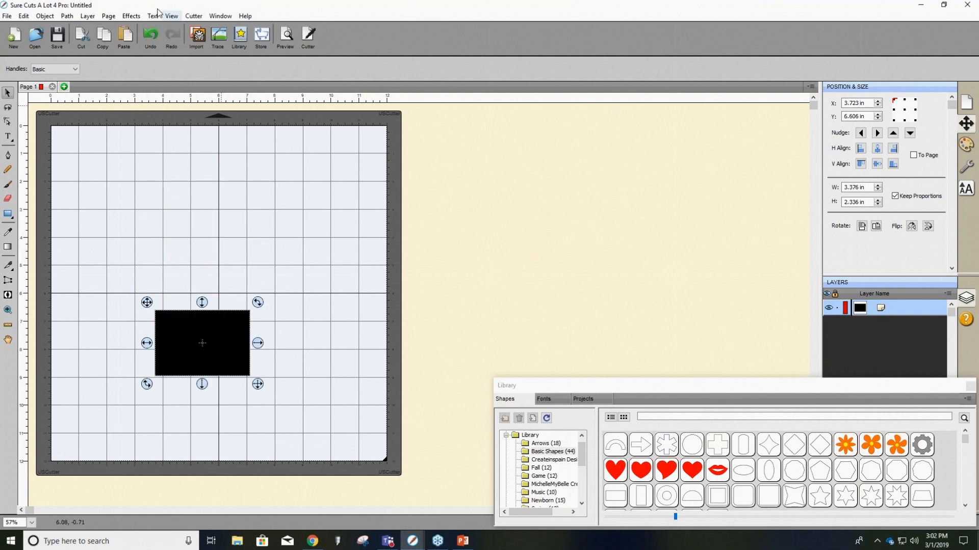
pyautogui.click(124, 34)
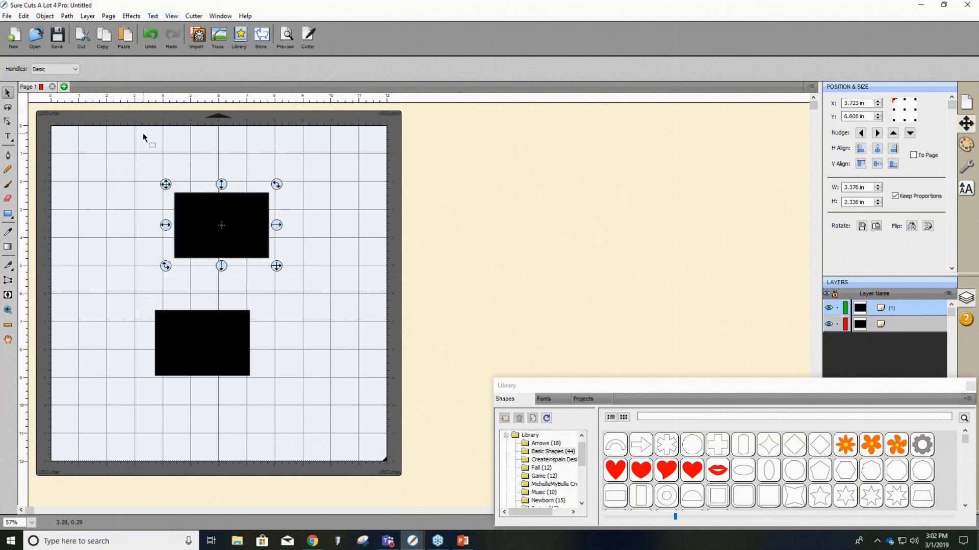
# Cut the upper rectangle from the mat and undo the cut.
pyautogui.click(220, 226)
pyautogui.click(82, 40)
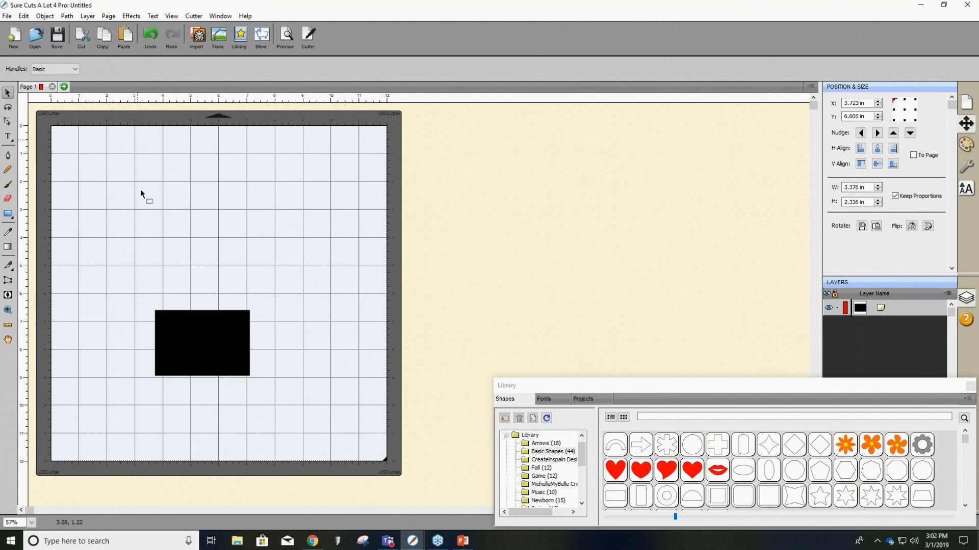
pyautogui.click(148, 37)
pyautogui.click(152, 33)
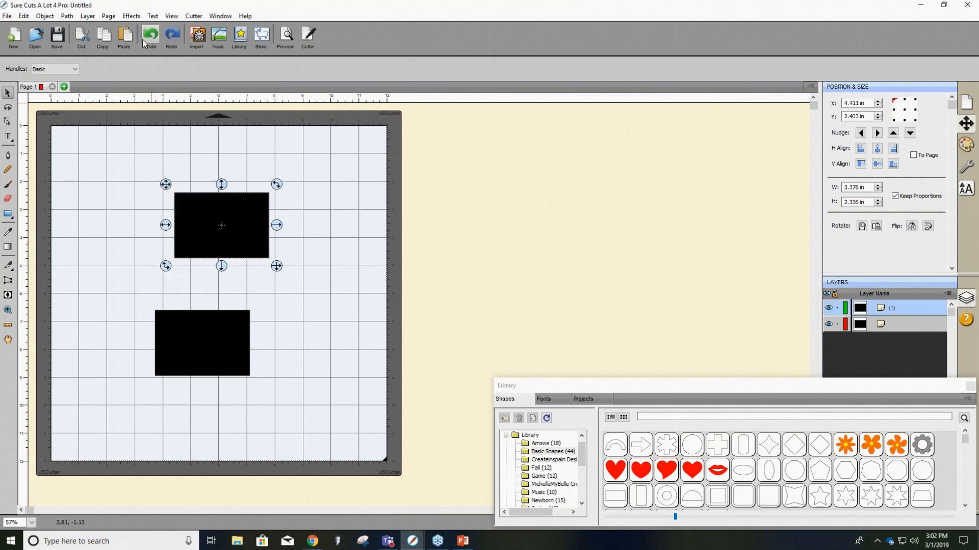
# Step through undo and redo of the recent rectangle edits, ending with both rectangles on the mat.
pyautogui.click(24, 16)
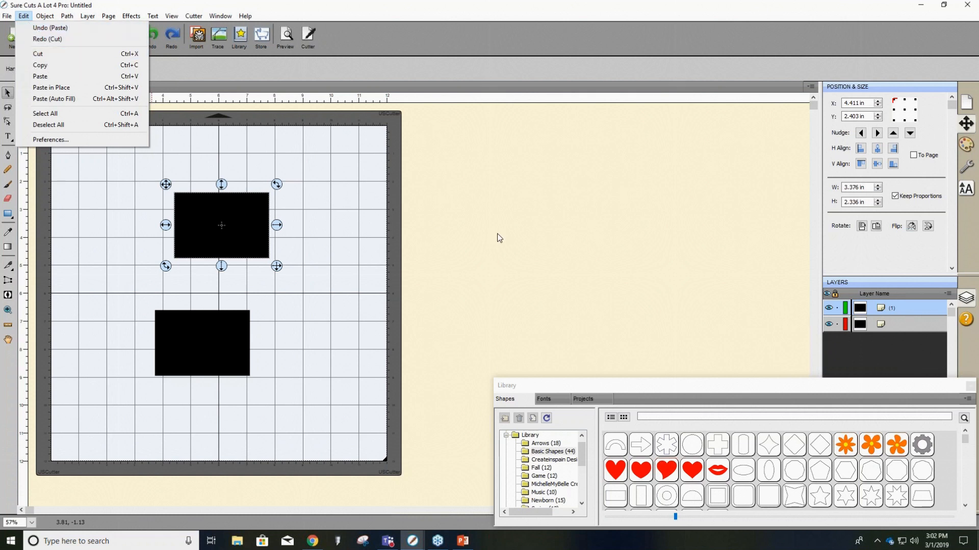
pyautogui.click(392, 211)
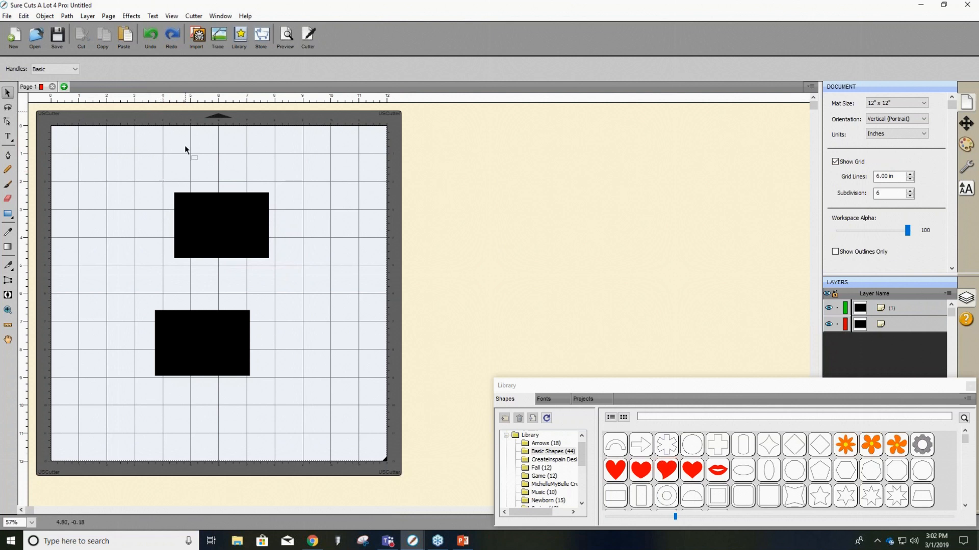
pyautogui.click(171, 37)
pyautogui.click(150, 37)
pyautogui.click(149, 37)
pyautogui.click(171, 33)
pyautogui.click(172, 34)
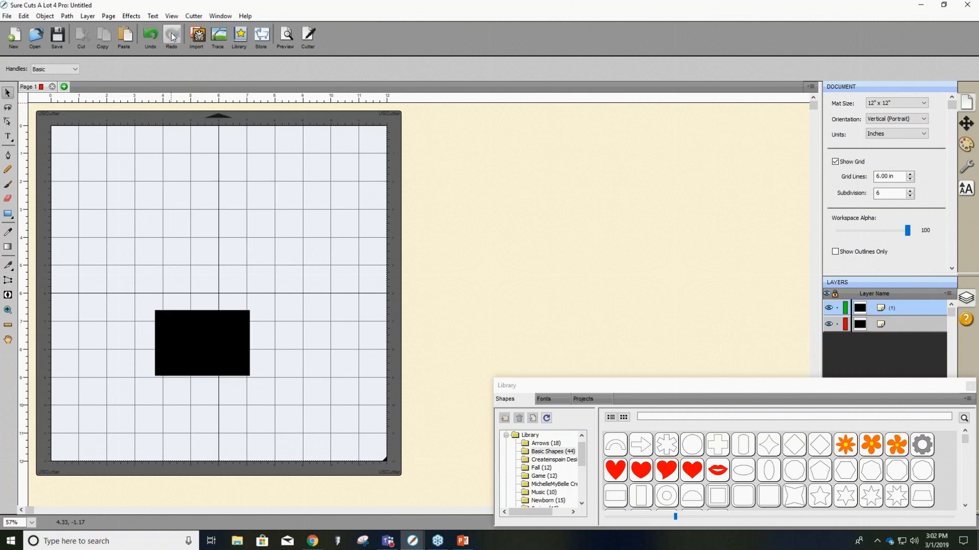
pyautogui.click(144, 37)
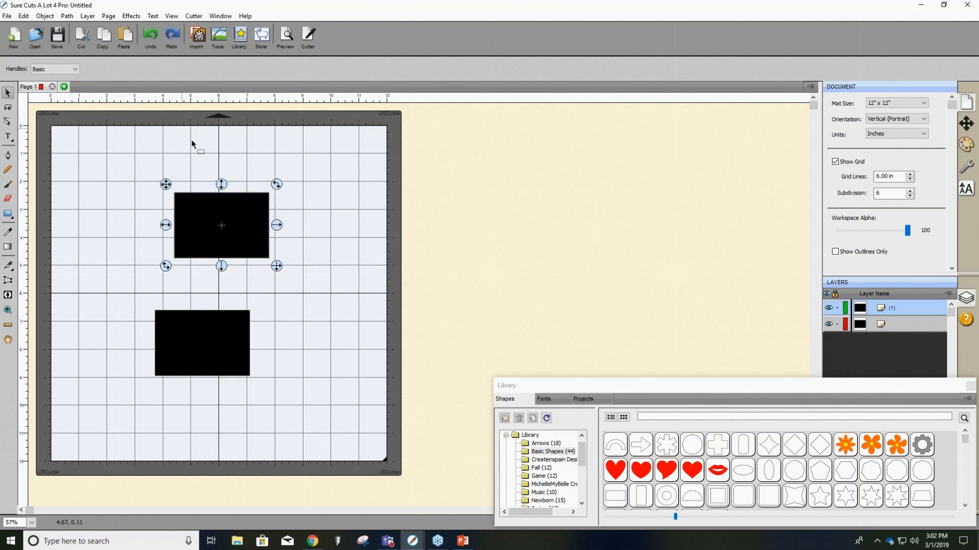
# Select both rectangles and delete them from the mat.
pyautogui.moveTo(108, 177); pyautogui.dragTo(411, 465)
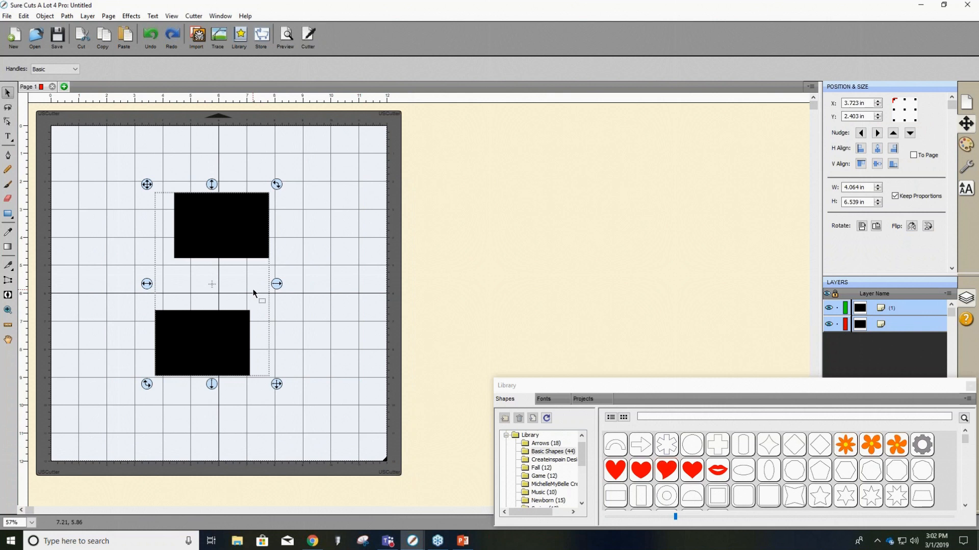
pyautogui.press('Delete')
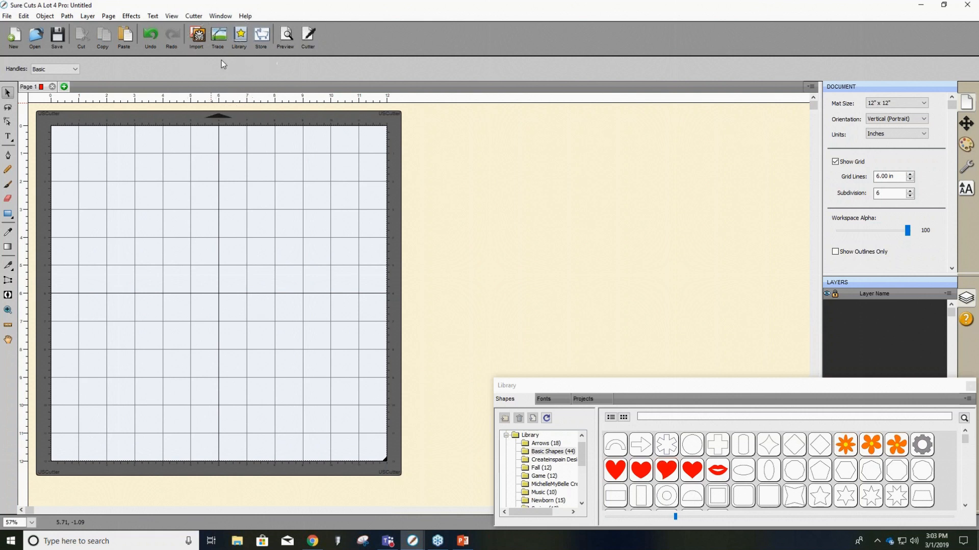
# Start an image trace and load the "Might be wine" picture from the Webinar stuff folder.
pyautogui.click(218, 37)
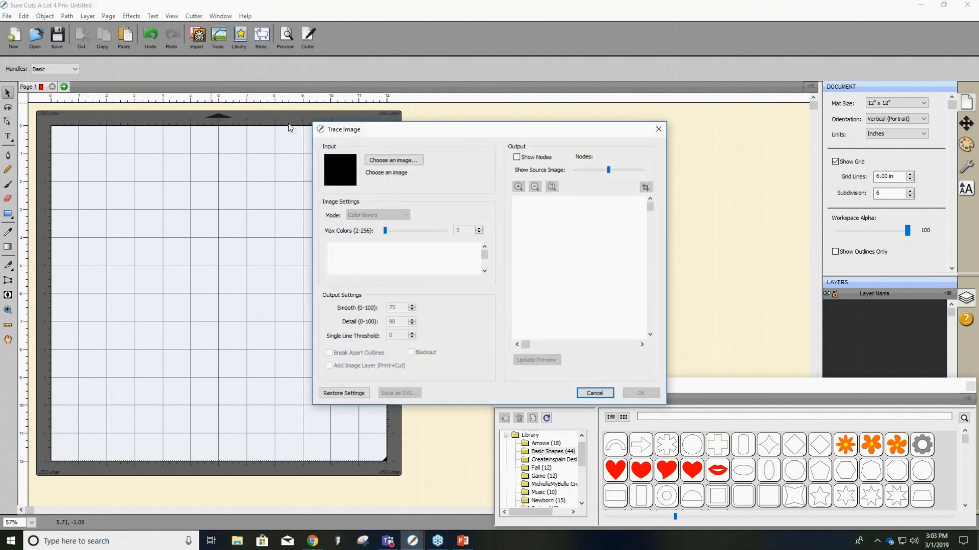
pyautogui.click(393, 160)
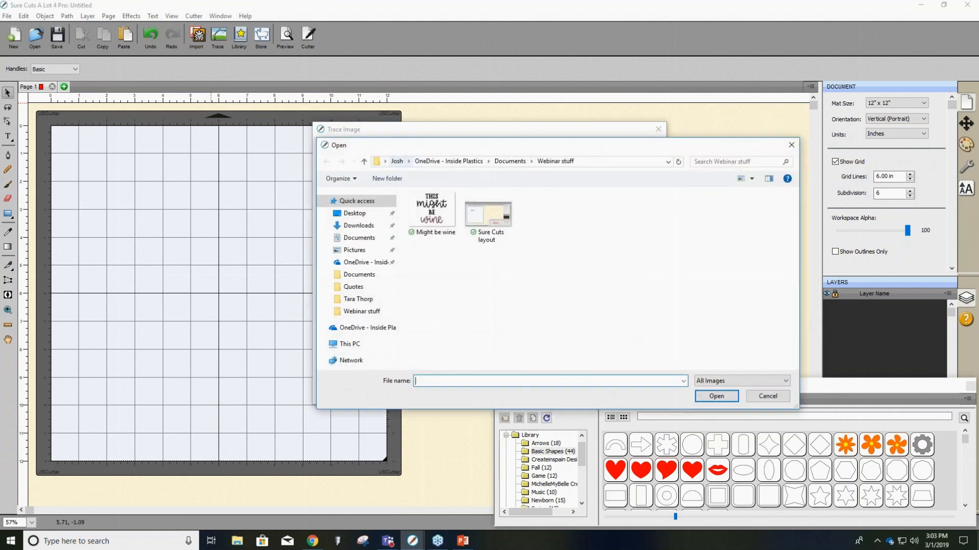
pyautogui.click(419, 215)
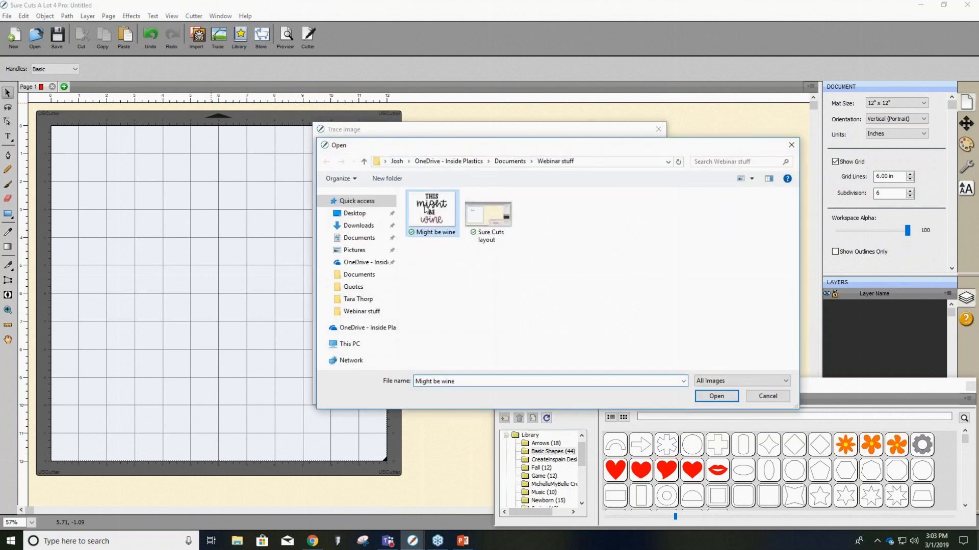
pyautogui.click(717, 395)
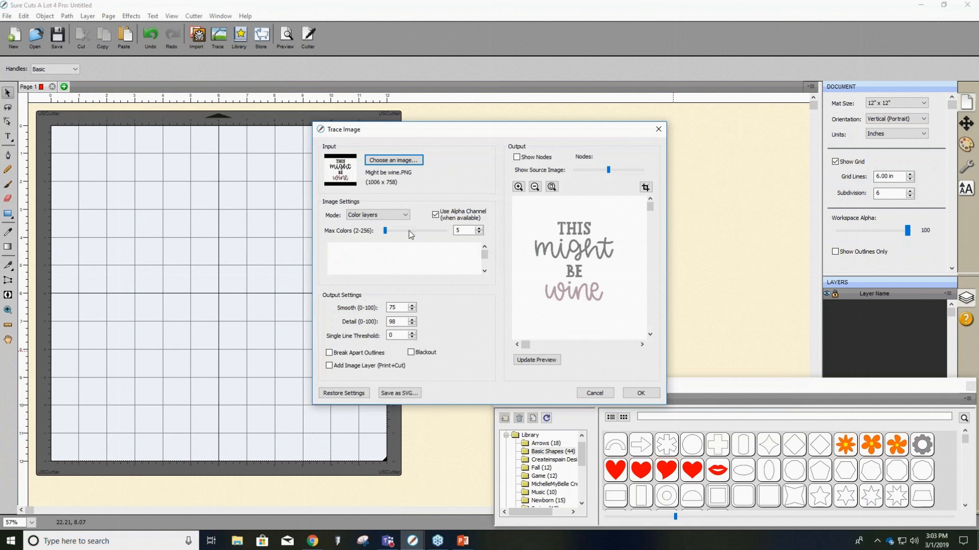
# Set the trace mode to Monochrome.
pyautogui.click(392, 217)
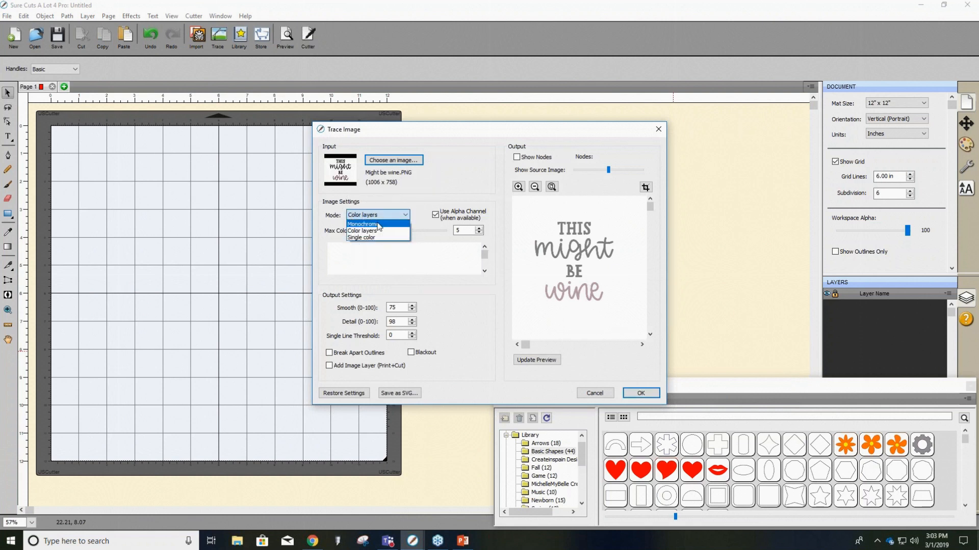
pyautogui.click(377, 224)
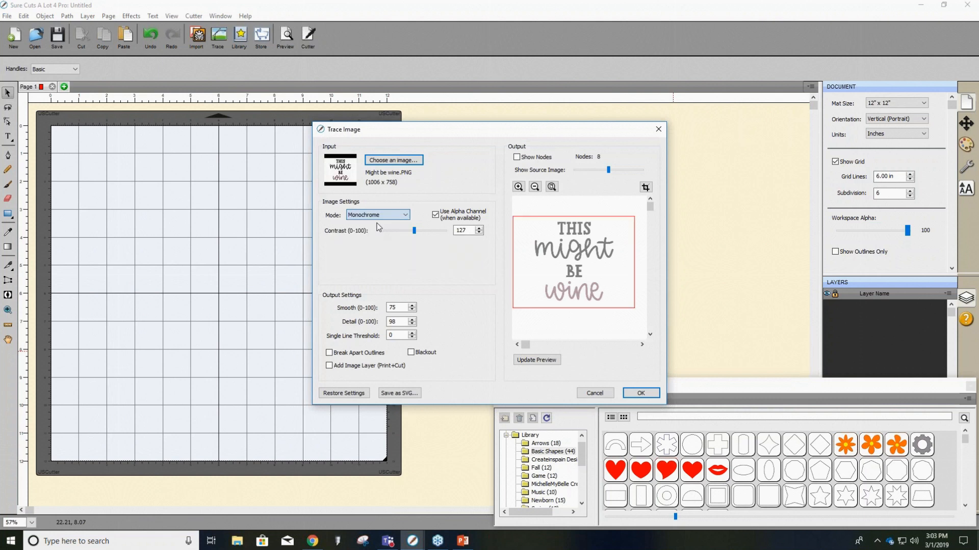
pyautogui.click(410, 232)
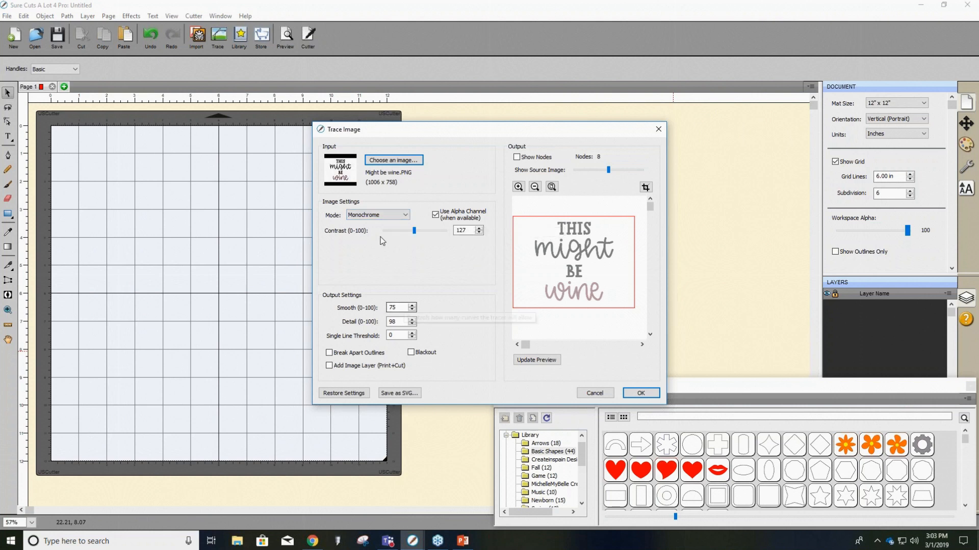
# Set the trace mode to Color layers and update the trace preview.
pyautogui.click(360, 216)
pyautogui.click(360, 232)
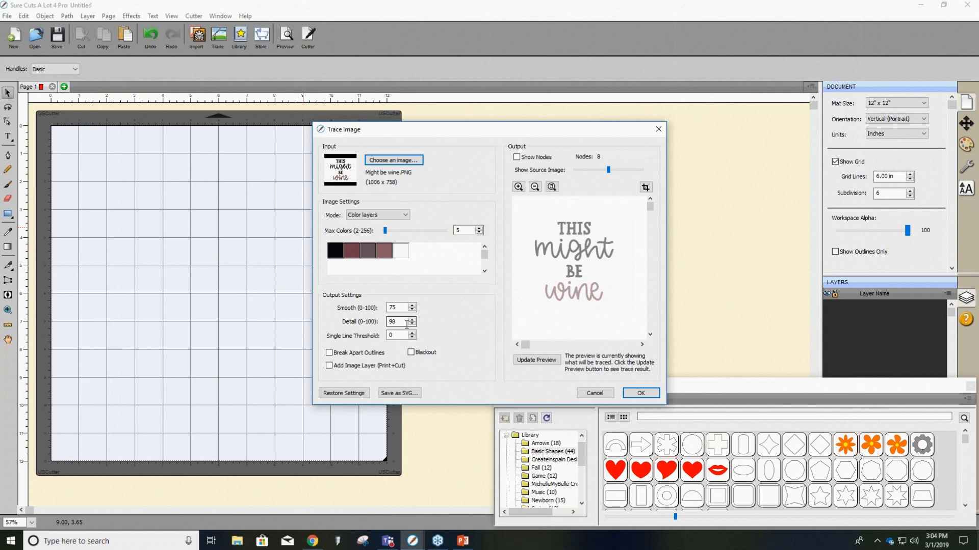
pyautogui.click(404, 323)
pyautogui.click(538, 360)
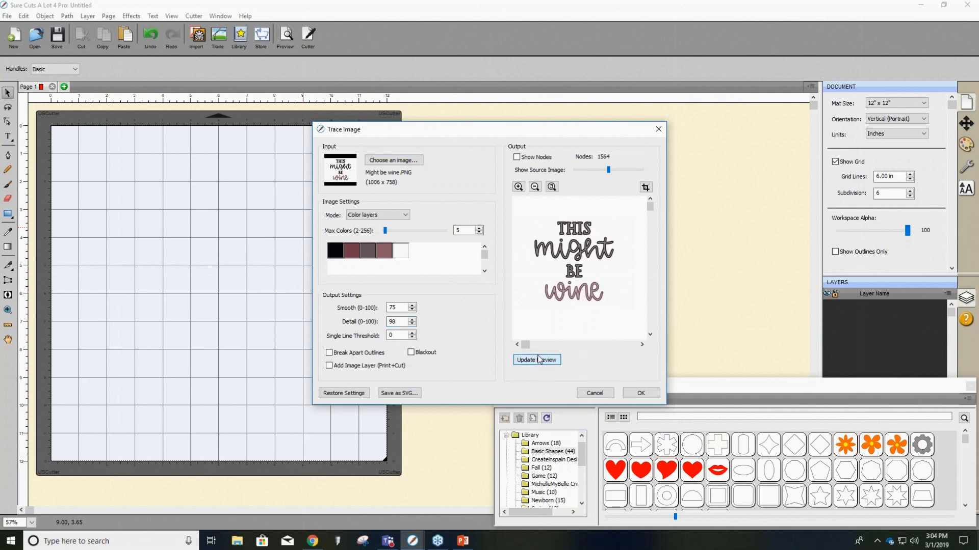
# Set the trace mode to Single color and update the trace preview.
pyautogui.click(363, 215)
pyautogui.click(364, 237)
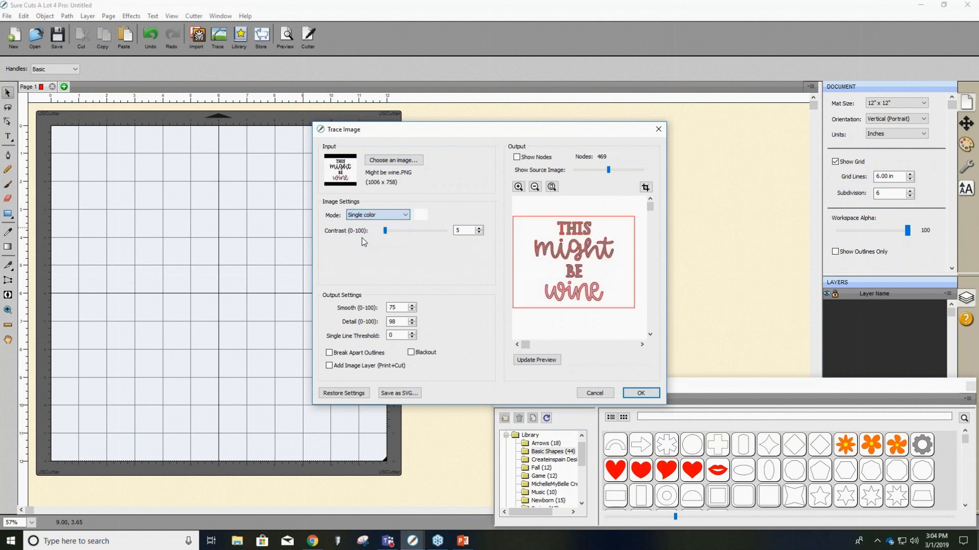
pyautogui.click(534, 360)
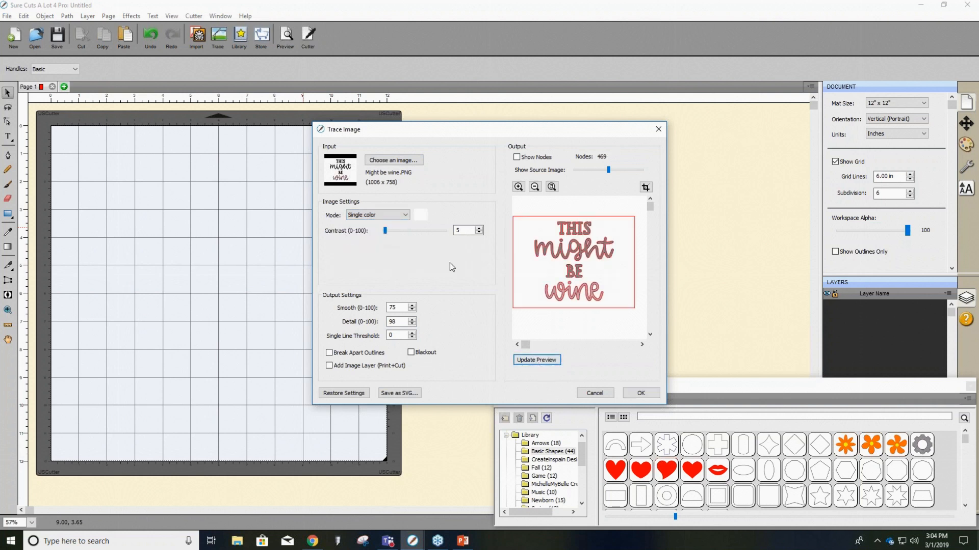
# Switch the trace mode to Monochrome and refresh the trace preview.
pyautogui.click(377, 214)
pyautogui.click(367, 228)
pyautogui.click(543, 362)
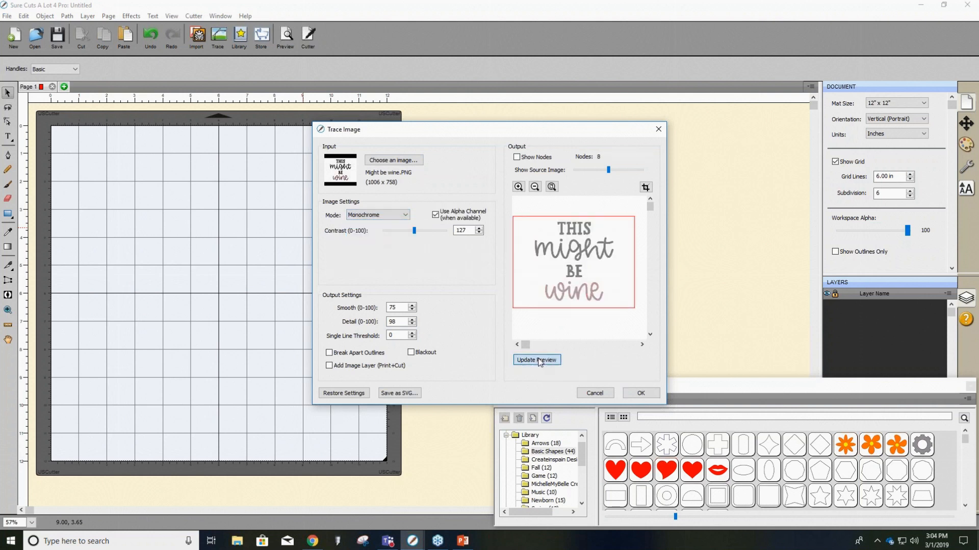
# Trace the image in Color layers mode, updating the preview, and place the result on the mat.
pyautogui.click(355, 220)
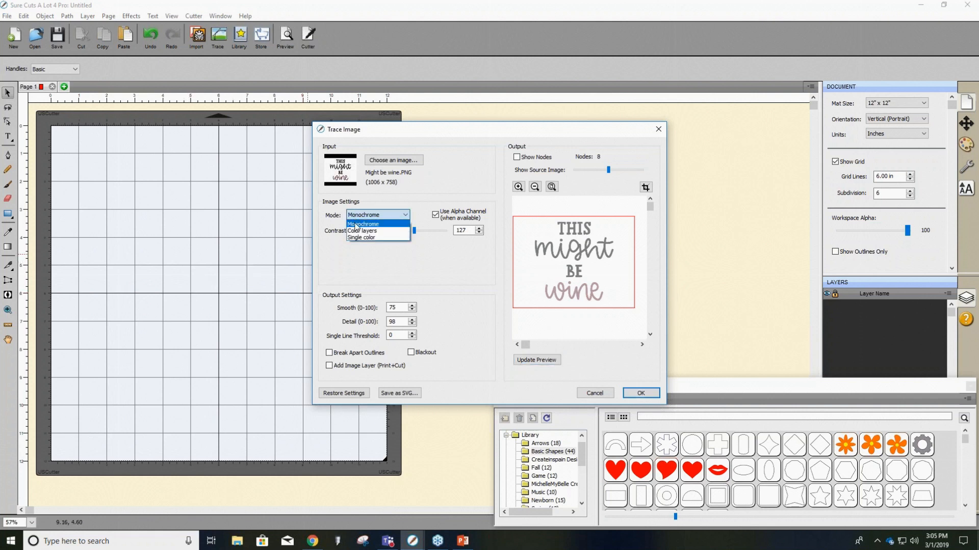
pyautogui.click(362, 238)
pyautogui.click(537, 360)
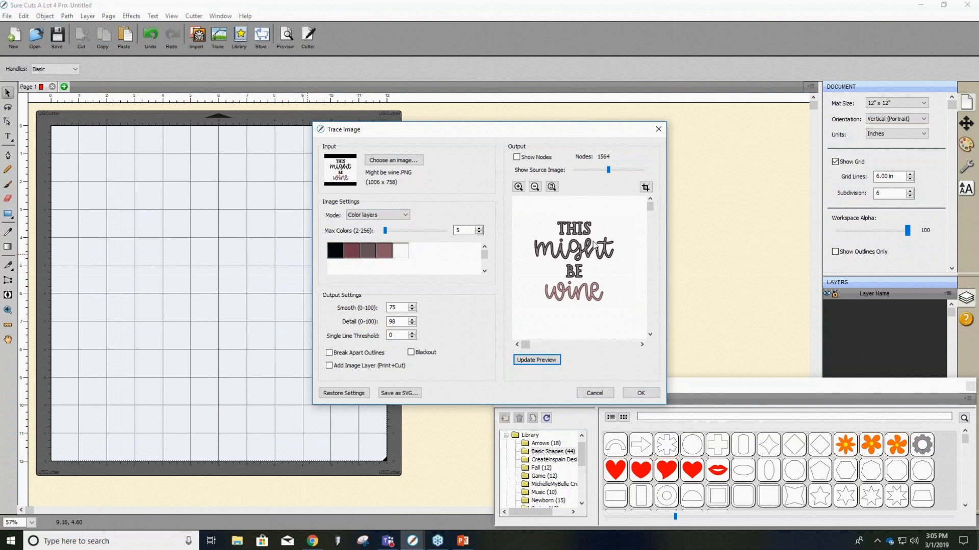
pyautogui.click(641, 393)
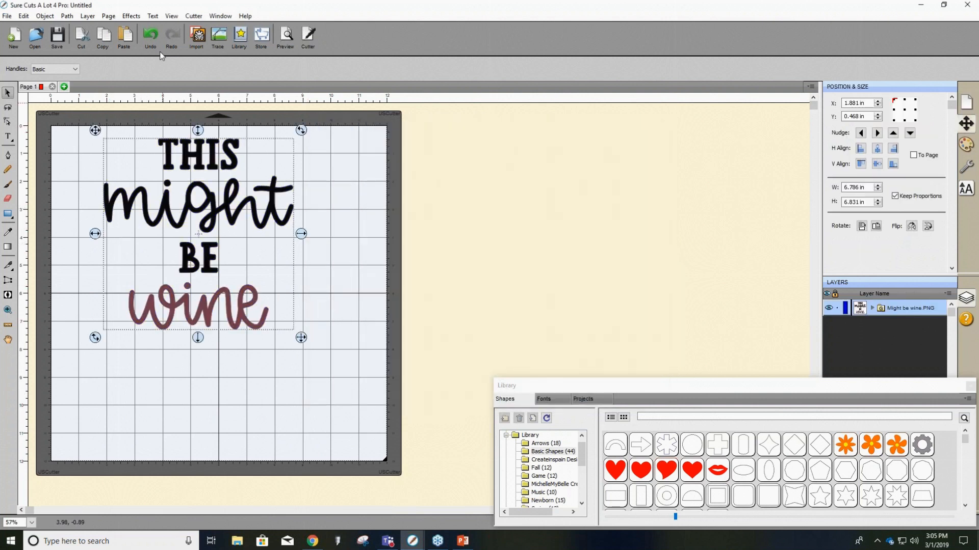
# Display the traced artwork as outlines only, and restore the filled display.
pyautogui.click(171, 17)
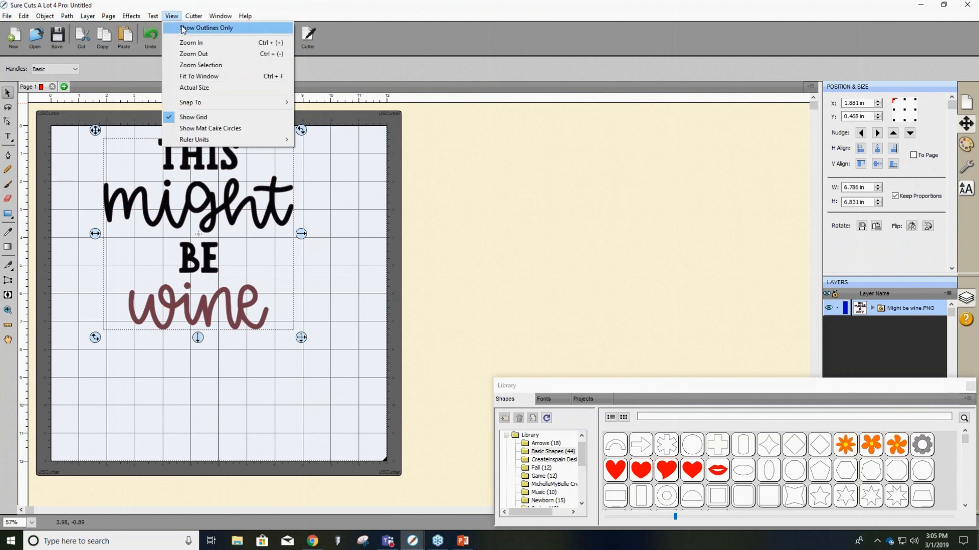
pyautogui.click(182, 28)
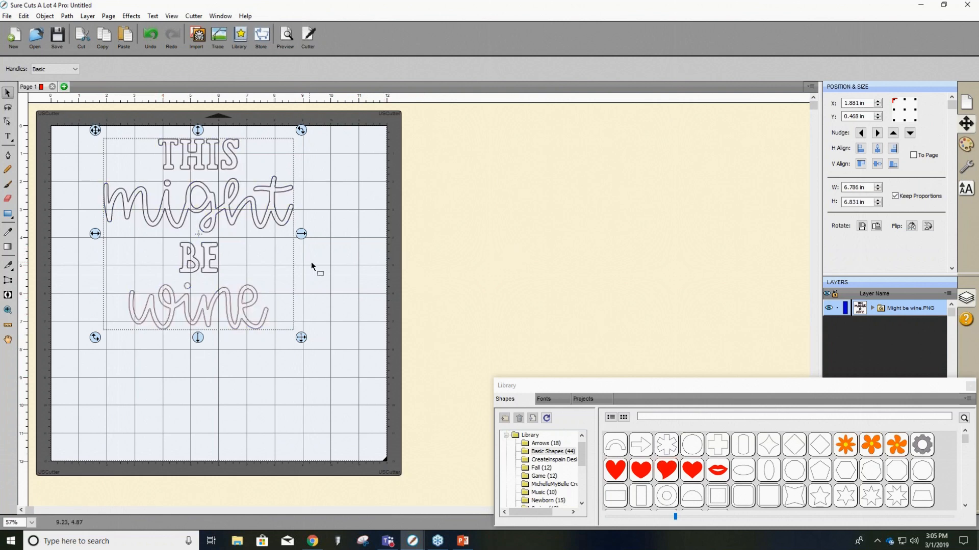
pyautogui.click(132, 16)
pyautogui.moveTo(172, 18)
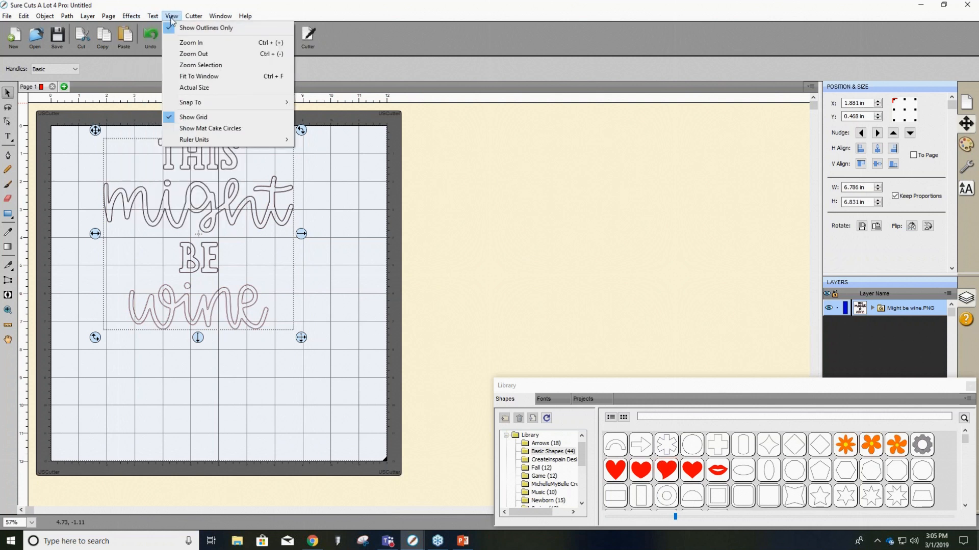
pyautogui.click(205, 28)
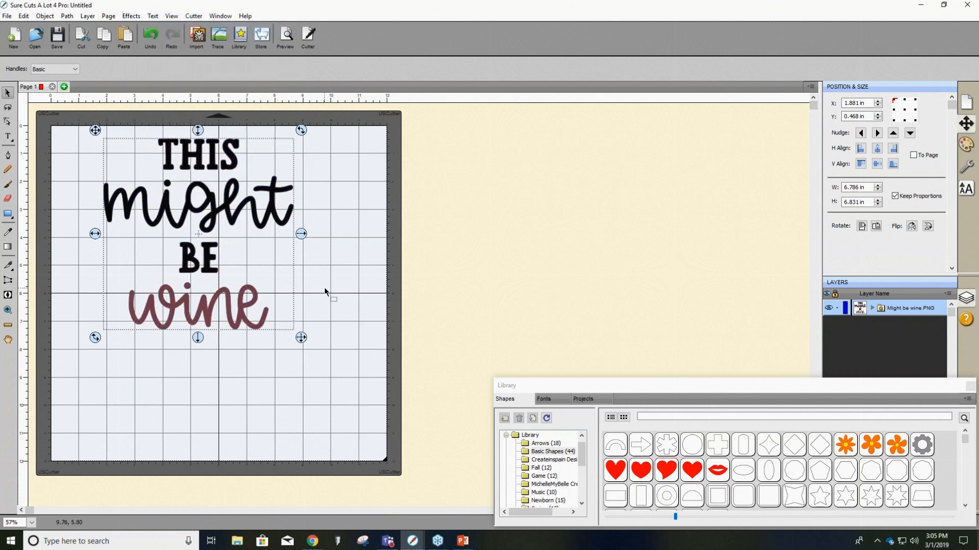
# Enlarge the traced "This might be wine" artwork proportionally to about 10.33 in wide and 10.40 in high.
pyautogui.click(332, 301)
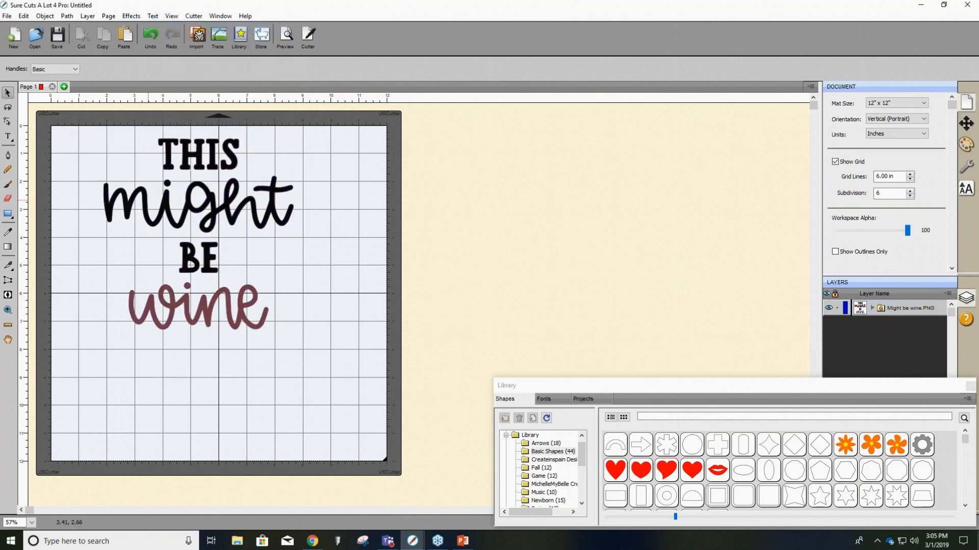
pyautogui.click(205, 287)
pyautogui.click(243, 310)
pyautogui.click(243, 310)
pyautogui.moveTo(299, 334); pyautogui.dragTo(400, 437)
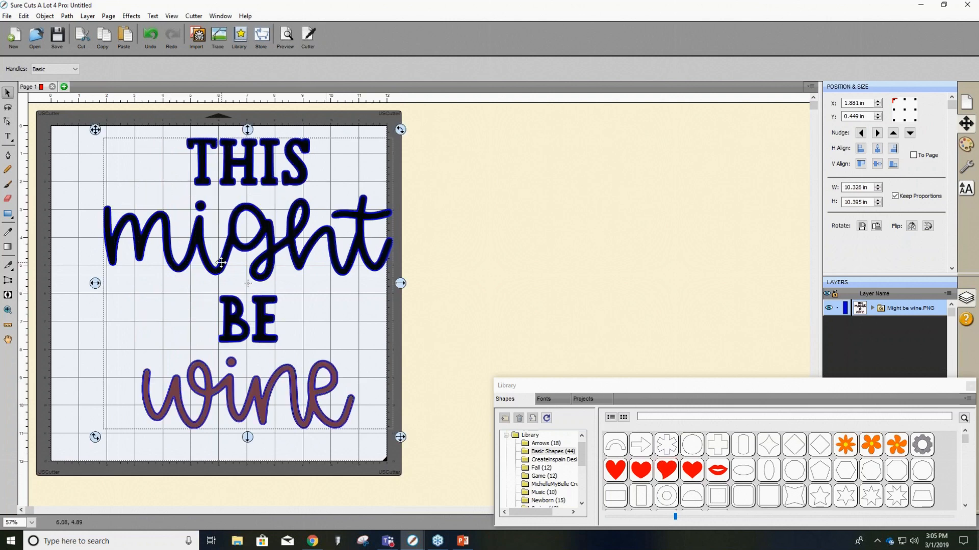
pyautogui.click(7, 16)
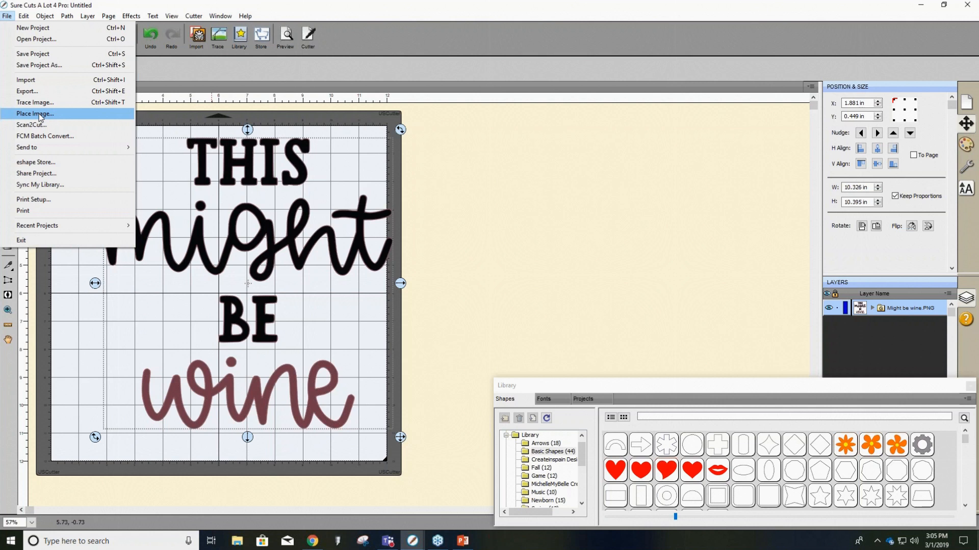
pyautogui.click(498, 227)
pyautogui.moveTo(83, 137); pyautogui.dragTo(611, 549)
pyautogui.click(298, 283)
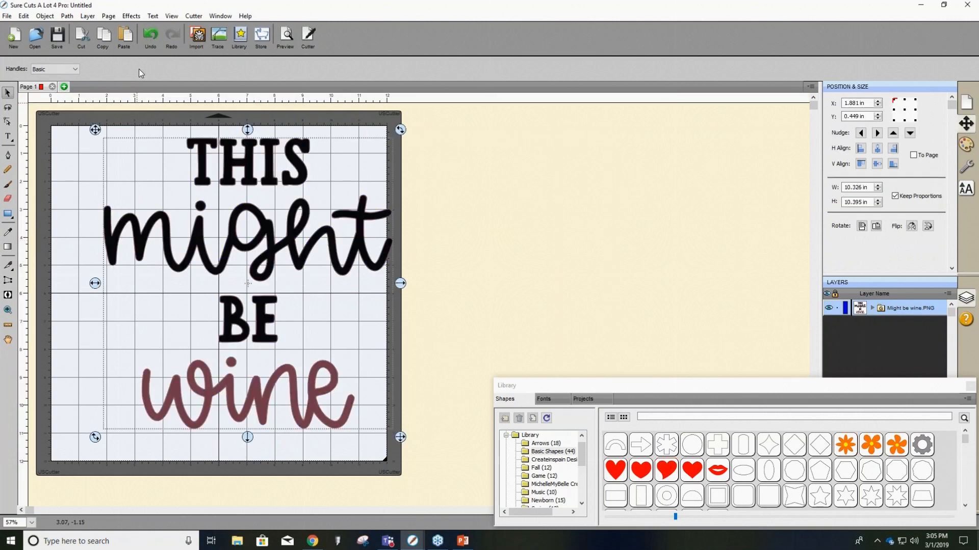
# Review the file formats available for exporting the artwork, and leave the export without saving.
pyautogui.click(5, 17)
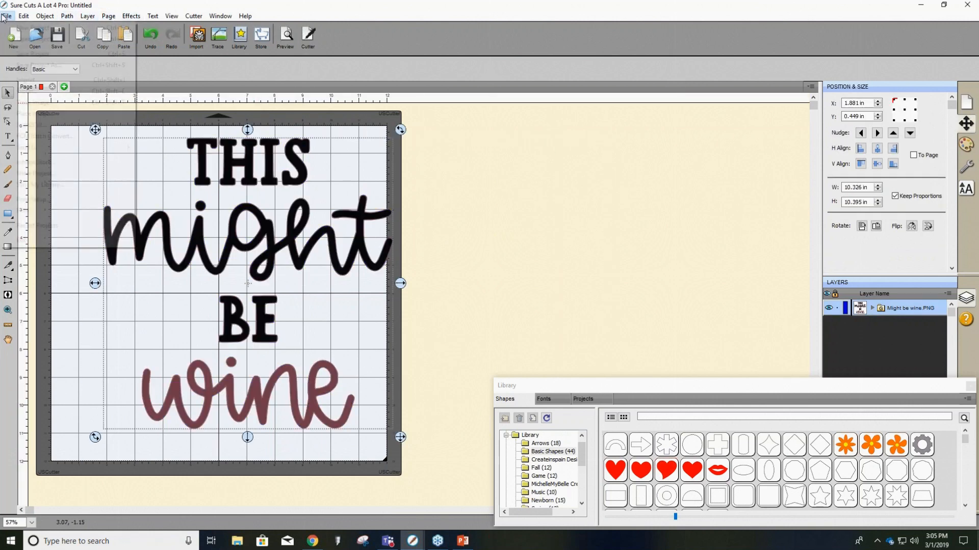
pyautogui.click(53, 90)
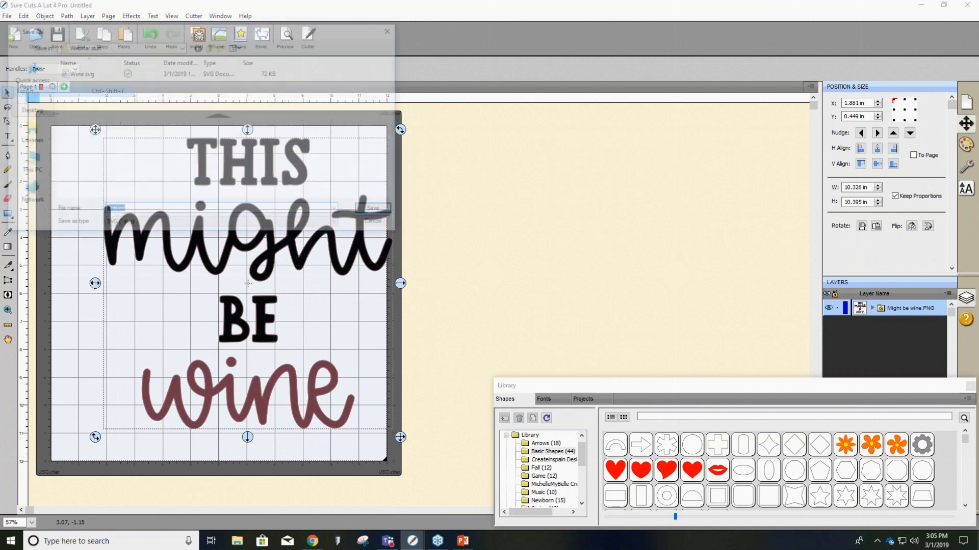
pyautogui.press('ctrl')
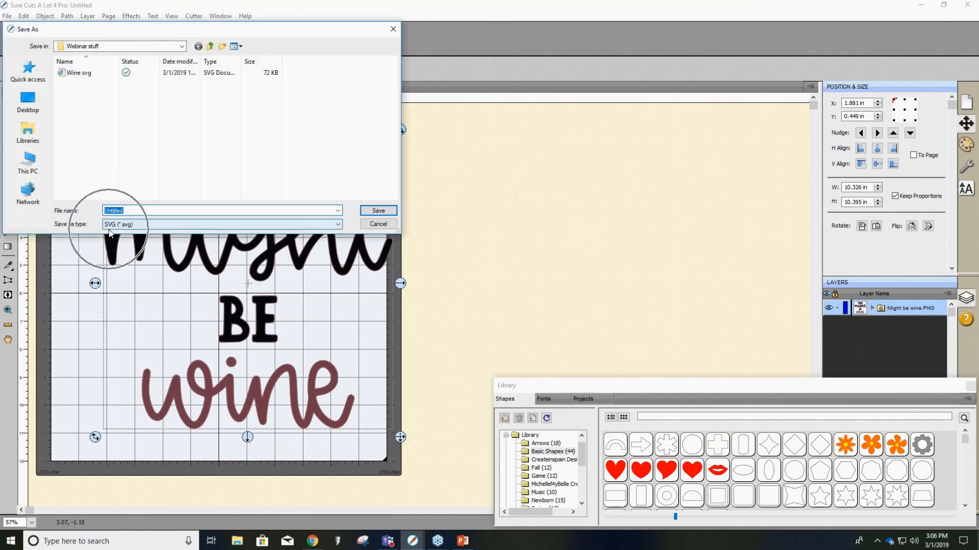
pyautogui.click(112, 225)
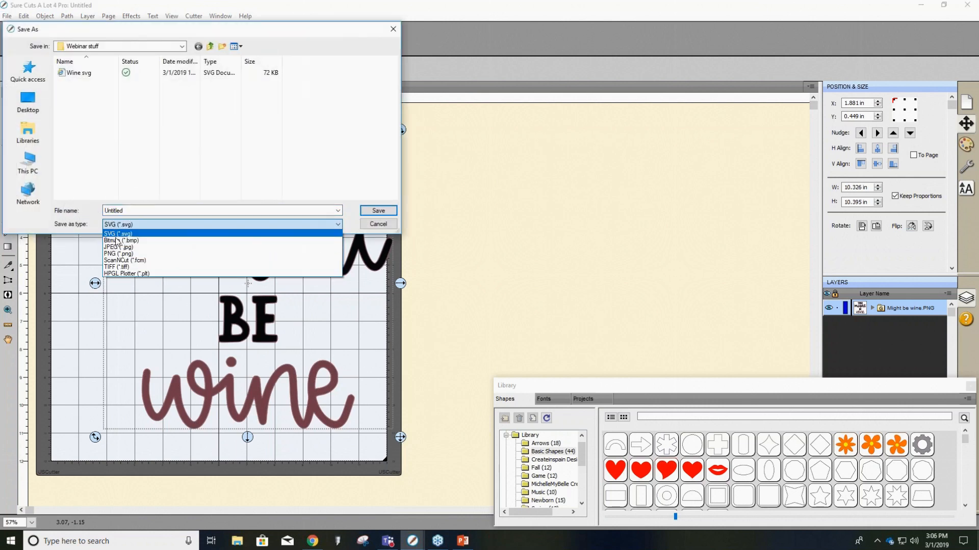
pyautogui.press('ctrl')
pyautogui.click(146, 225)
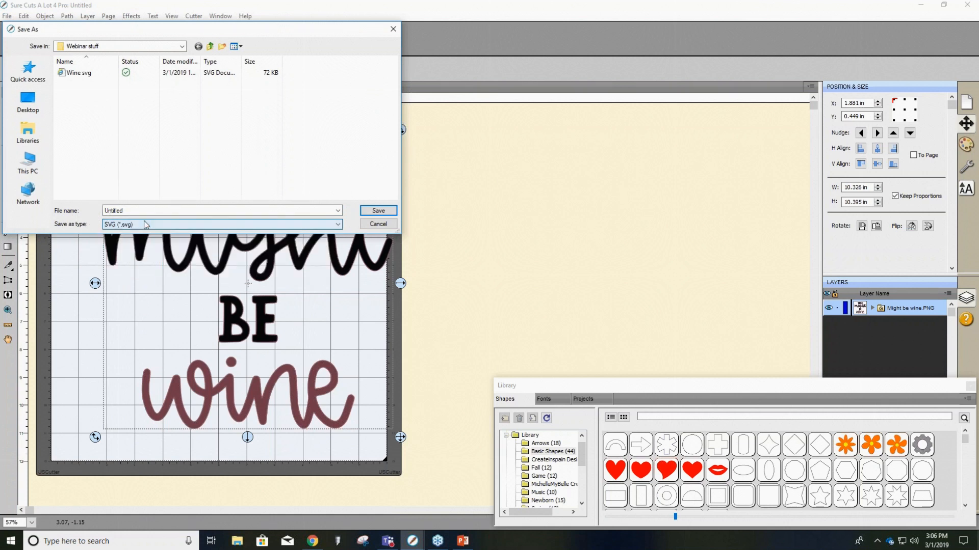
pyautogui.click(368, 225)
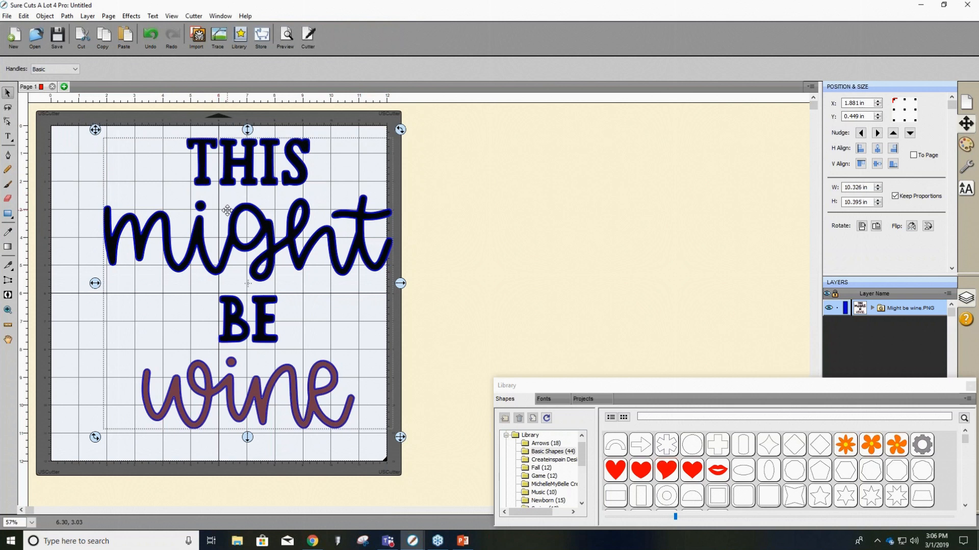
# Delete the traced artwork from the mat, and import the file Wine svg in its place.
pyautogui.press('Delete')
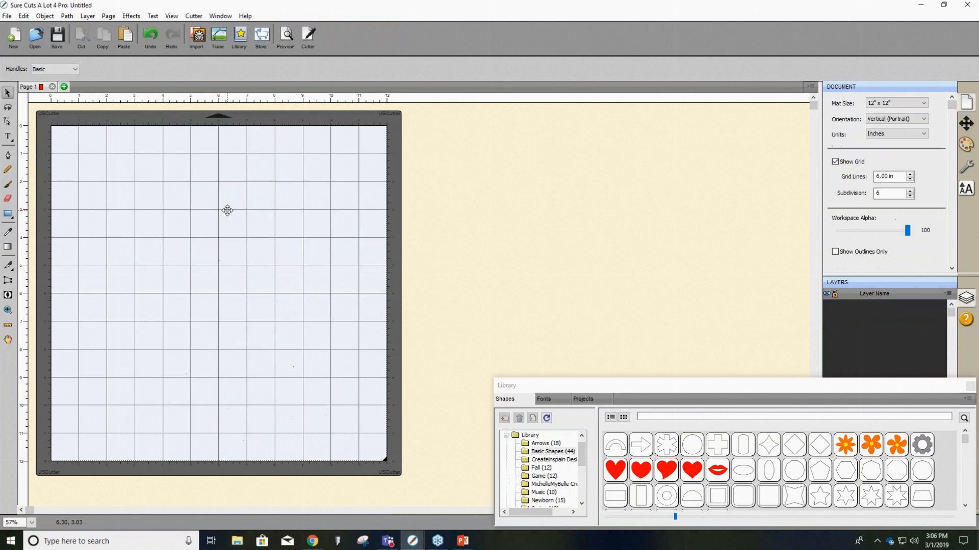
pyautogui.click(206, 46)
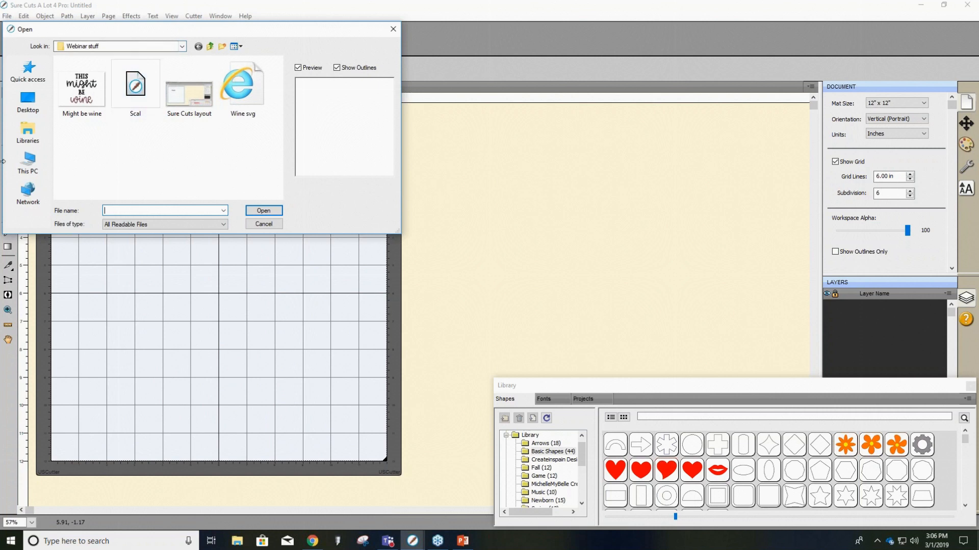
pyautogui.click(93, 99)
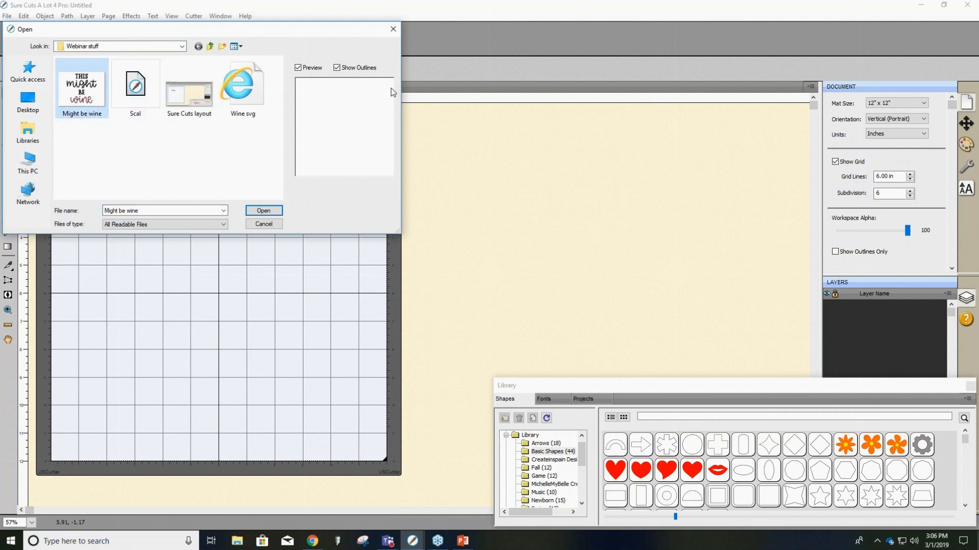
pyautogui.click(250, 111)
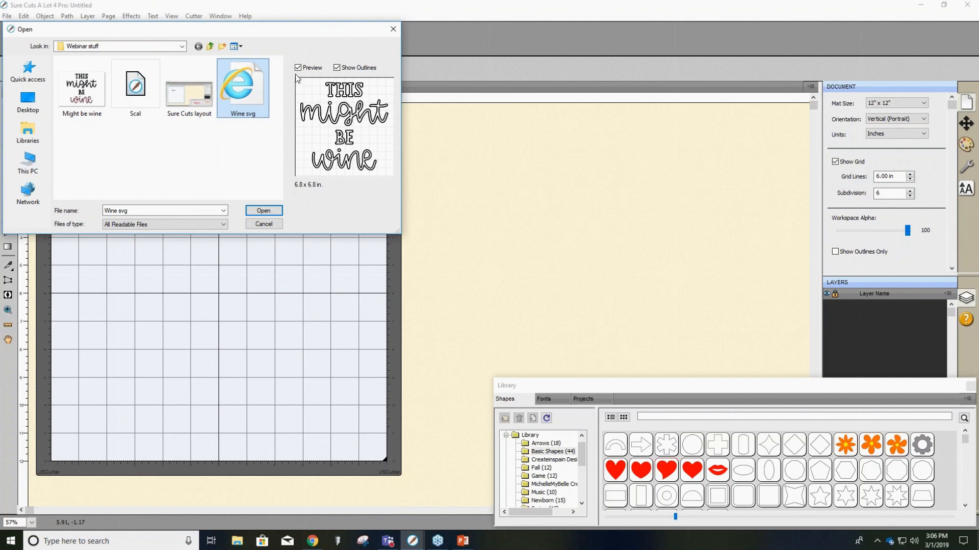
pyautogui.click(263, 211)
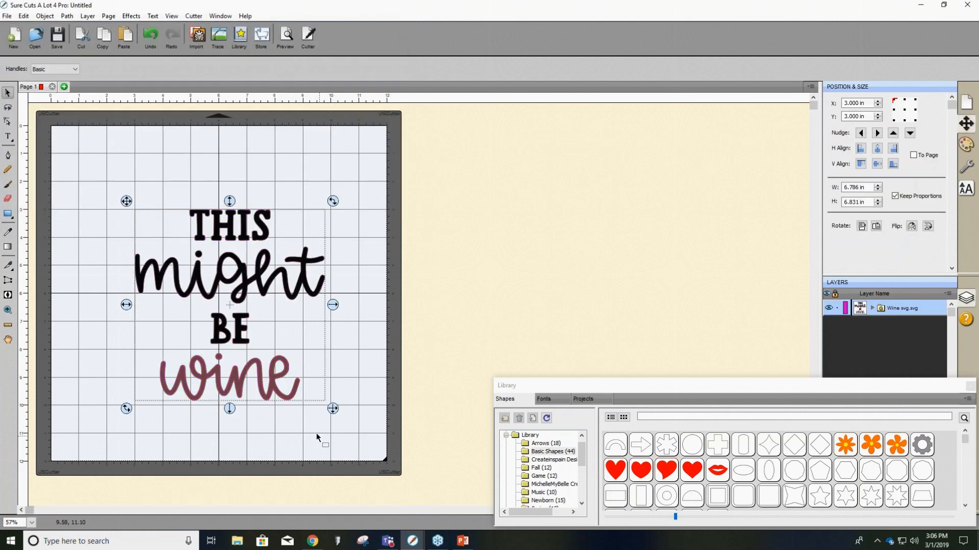
# Enlarge the imported wine artwork proportionally to about 17.86 in wide and 17.98 in high, and delete it from the mat.
pyautogui.moveTo(335, 407); pyautogui.dragTo(442, 470)
pyautogui.moveTo(257, 337); pyautogui.dragTo(184, 255)
pyautogui.moveTo(372, 441); pyautogui.dragTo(572, 525)
pyautogui.moveTo(312, 295); pyautogui.dragTo(244, 258)
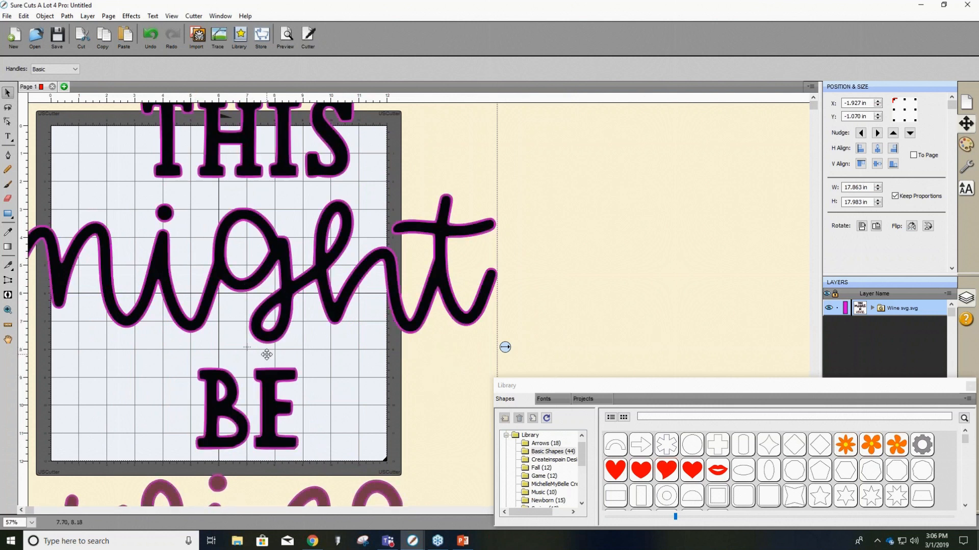
pyautogui.moveTo(245, 316); pyautogui.dragTo(230, 254)
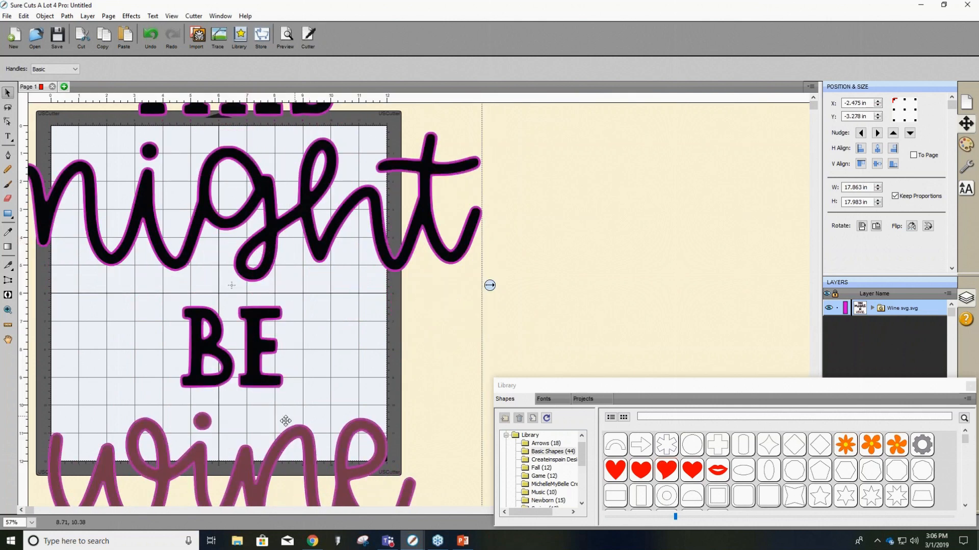
pyautogui.moveTo(266, 391); pyautogui.dragTo(207, 266)
pyautogui.press('Delete')
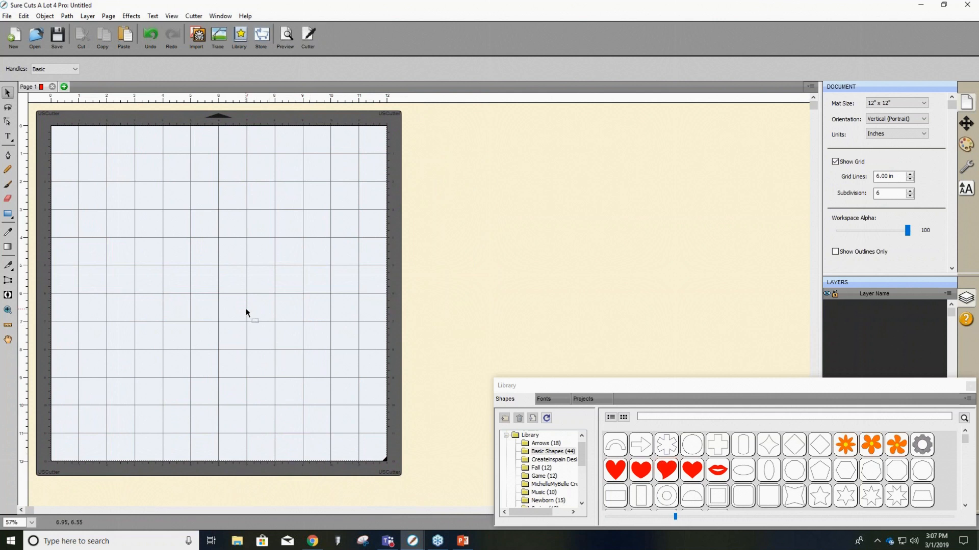
# Hide and reopen the Library window, and reposition it beside the mat with a taller size that shows all Basic Shapes.
pyautogui.click(247, 41)
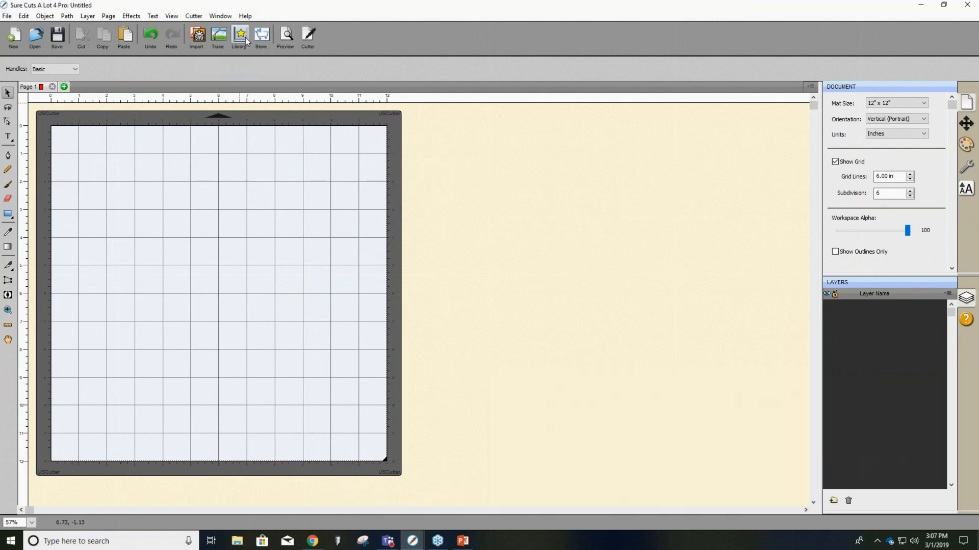
pyautogui.click(246, 41)
pyautogui.click(247, 41)
pyautogui.click(246, 41)
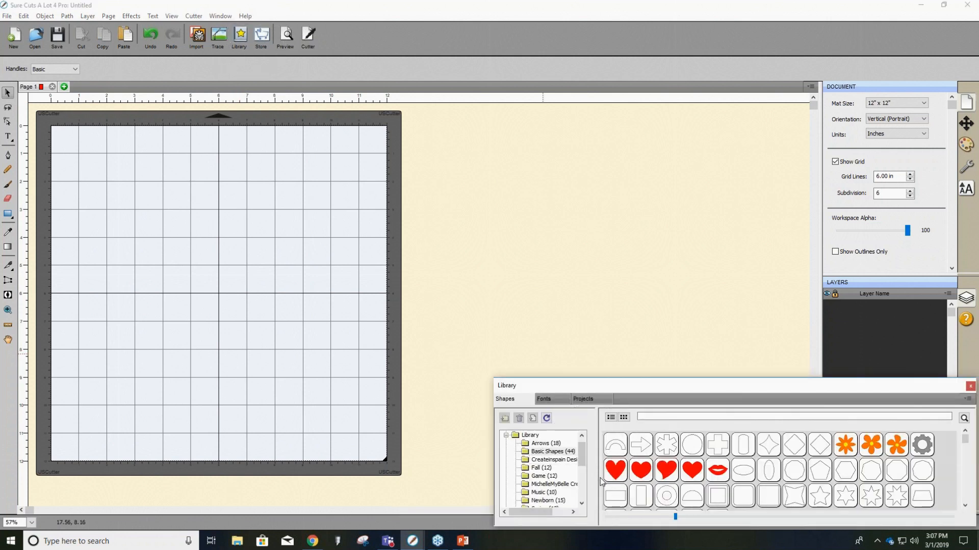
pyautogui.moveTo(618, 385); pyautogui.dragTo(538, 134)
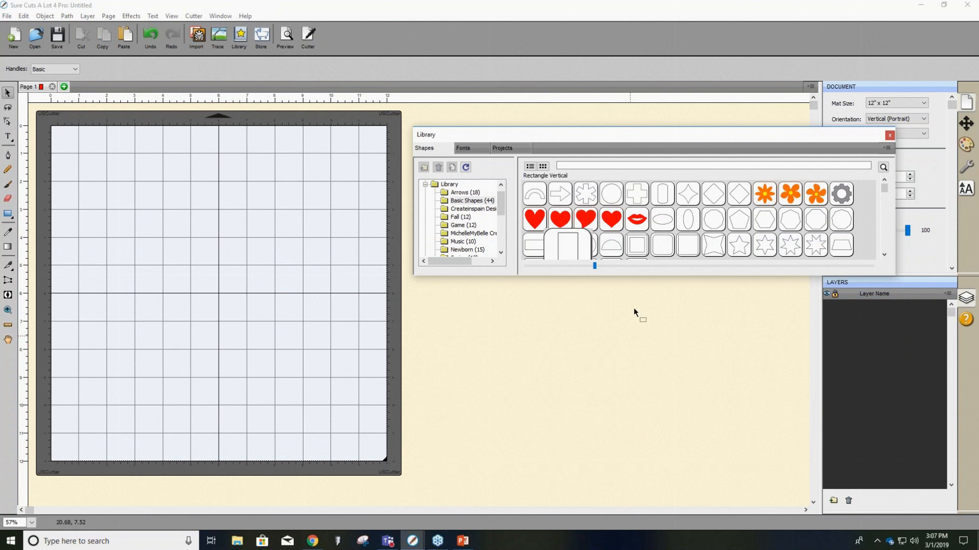
pyautogui.moveTo(615, 278); pyautogui.dragTo(612, 408)
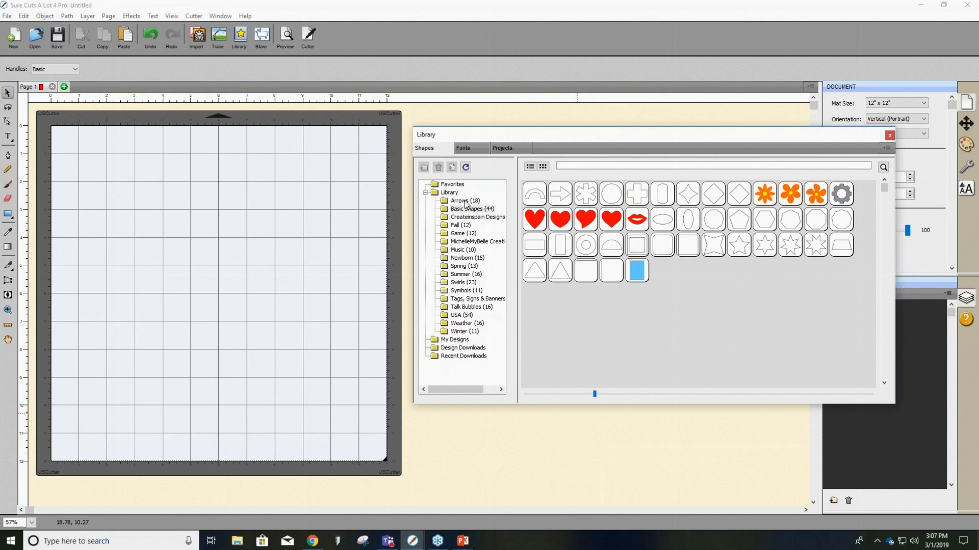
# Browse the Swirls, Music and Spring shape categories in the library.
pyautogui.click(454, 281)
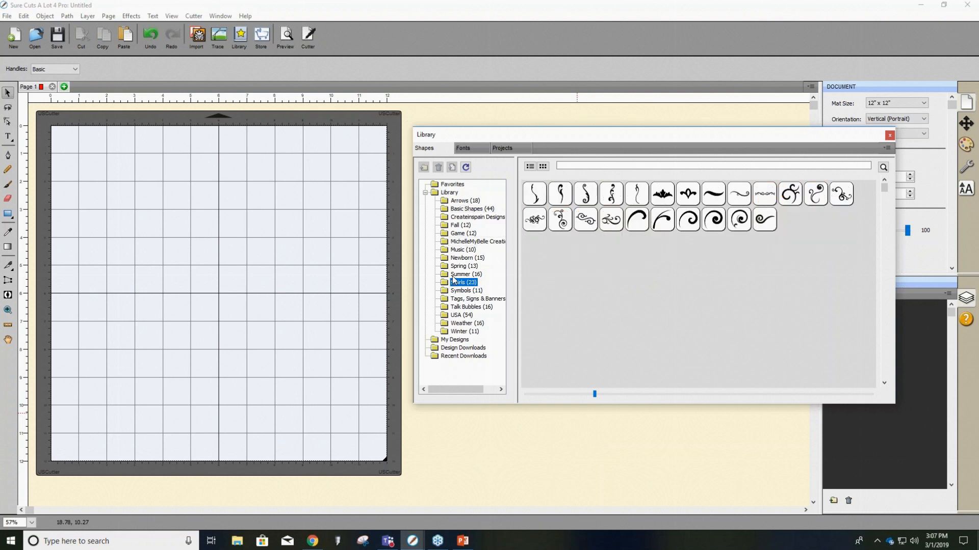
pyautogui.click(458, 248)
pyautogui.click(444, 281)
pyautogui.click(454, 266)
pyautogui.click(453, 281)
pyautogui.click(462, 266)
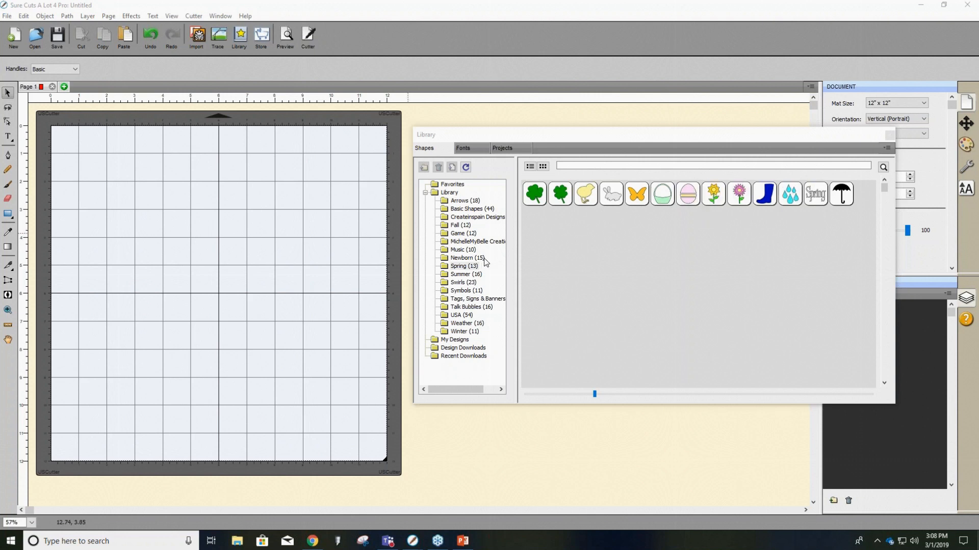
pyautogui.click(464, 266)
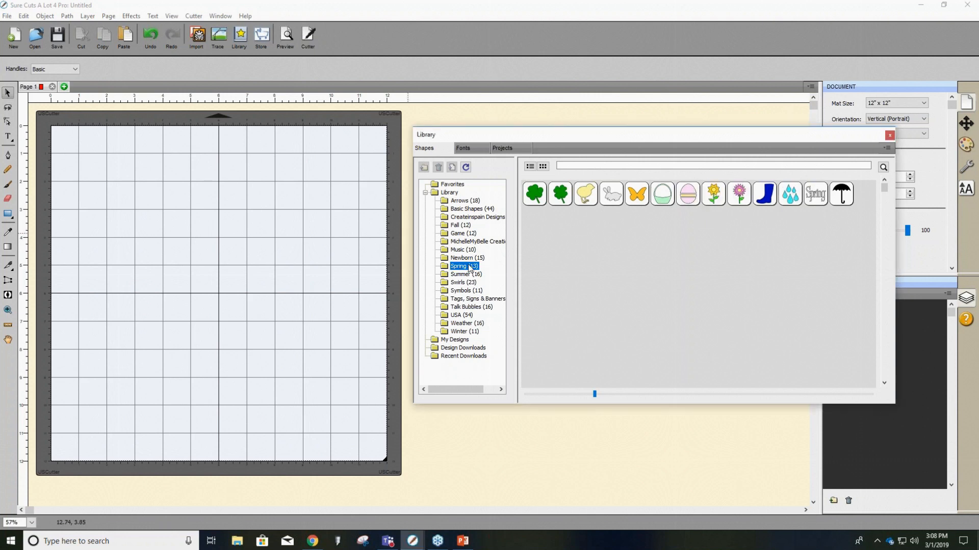
# Place the library's Game shapes on the mat in a two-by-two block: diamond and club above, spade and heart below.
pyautogui.click(449, 234)
pyautogui.moveTo(560, 194); pyautogui.dragTo(153, 321)
pyautogui.moveTo(534, 193); pyautogui.dragTo(219, 310)
pyautogui.moveTo(810, 200)
pyautogui.moveTo(810, 199); pyautogui.dragTo(161, 375)
pyautogui.moveTo(153, 416); pyautogui.dragTo(145, 386)
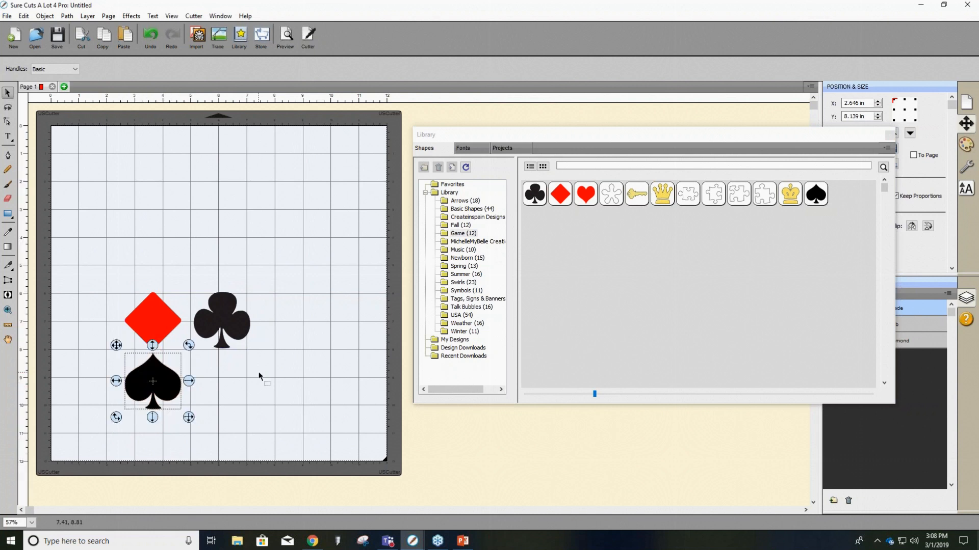
pyautogui.moveTo(578, 204); pyautogui.dragTo(220, 384)
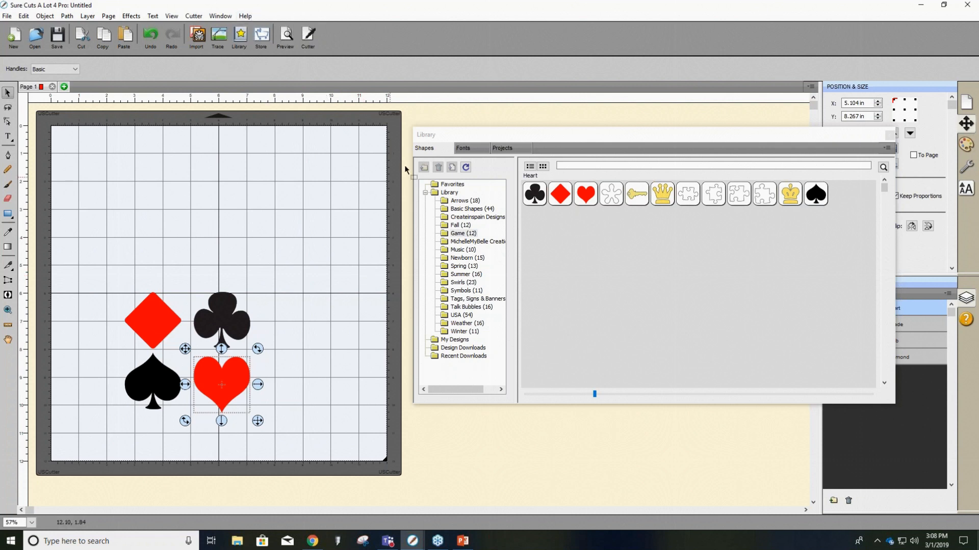
# Add the letters "MJc" to the mat from the library's Montserrat Light font.
pyautogui.click(480, 148)
pyautogui.moveTo(505, 189); pyautogui.dragTo(505, 308)
pyautogui.click(437, 251)
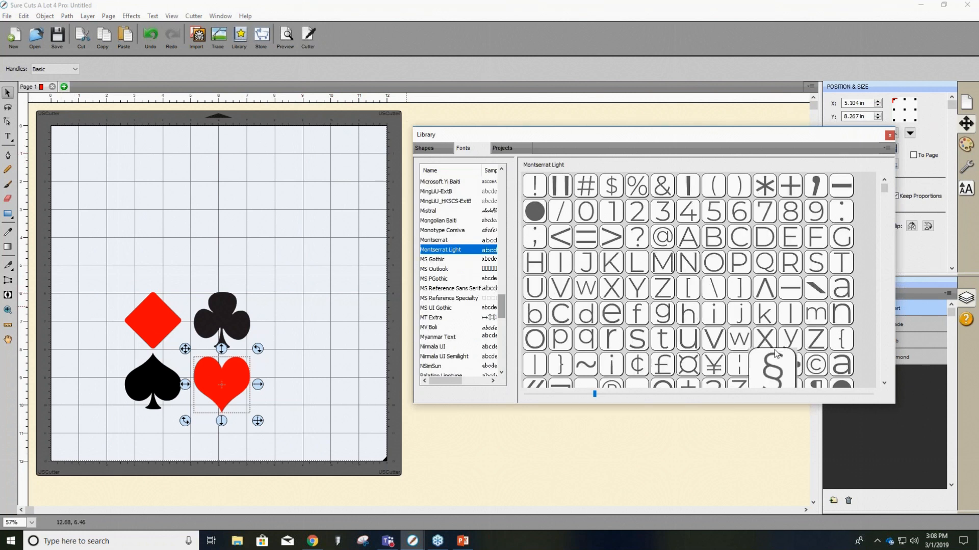
pyautogui.click(661, 265)
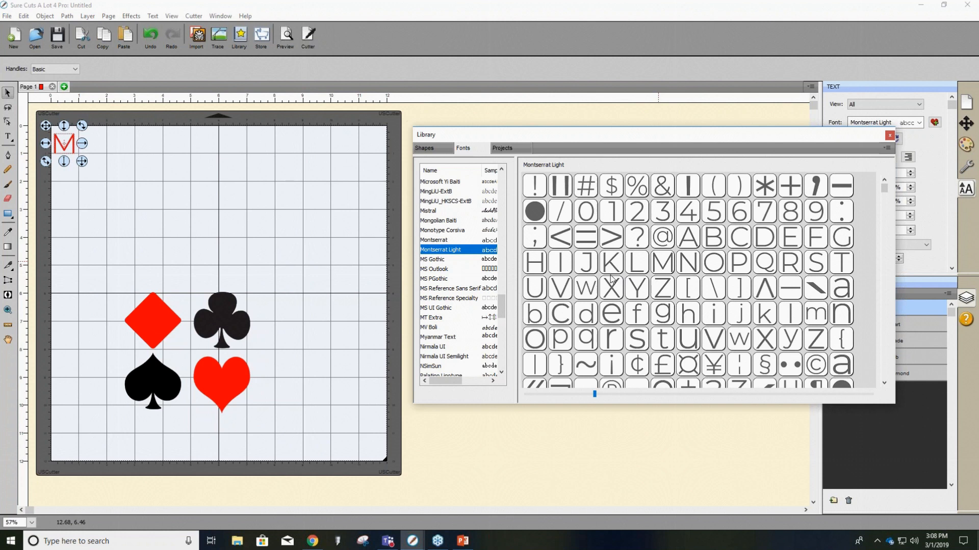
pyautogui.click(586, 262)
pyautogui.click(561, 313)
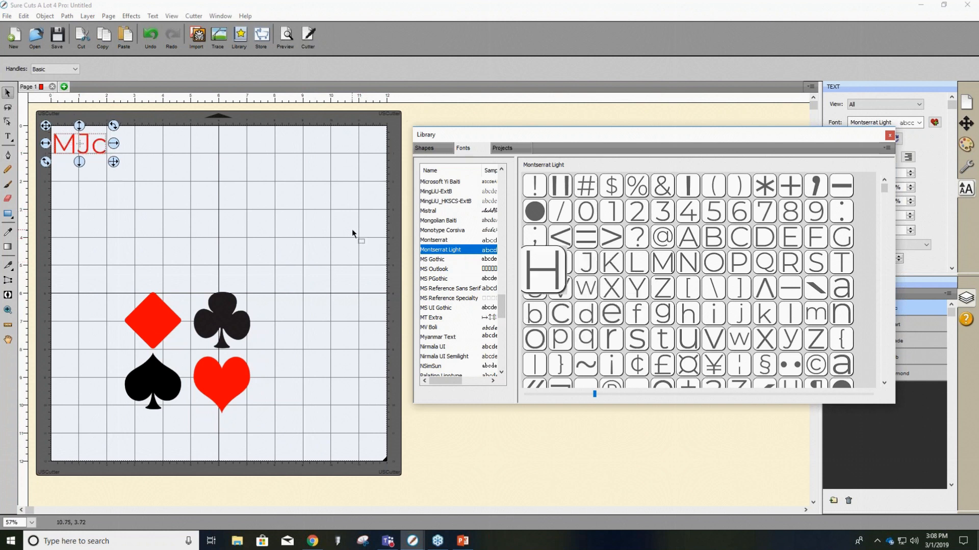
# Look through more of the library's font list and check its Projects and Shapes sections.
pyautogui.scroll(-10, 457, 324)
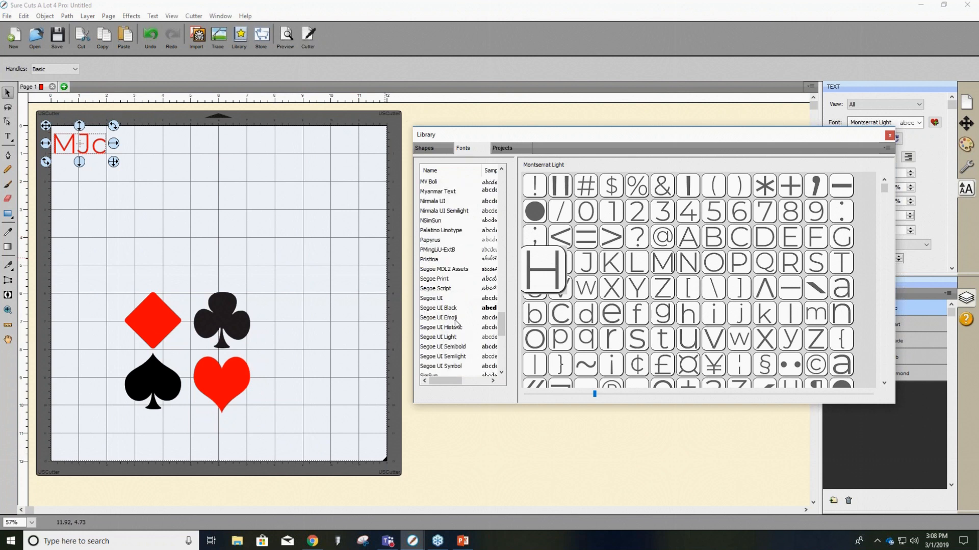
pyautogui.scroll(6, 457, 324)
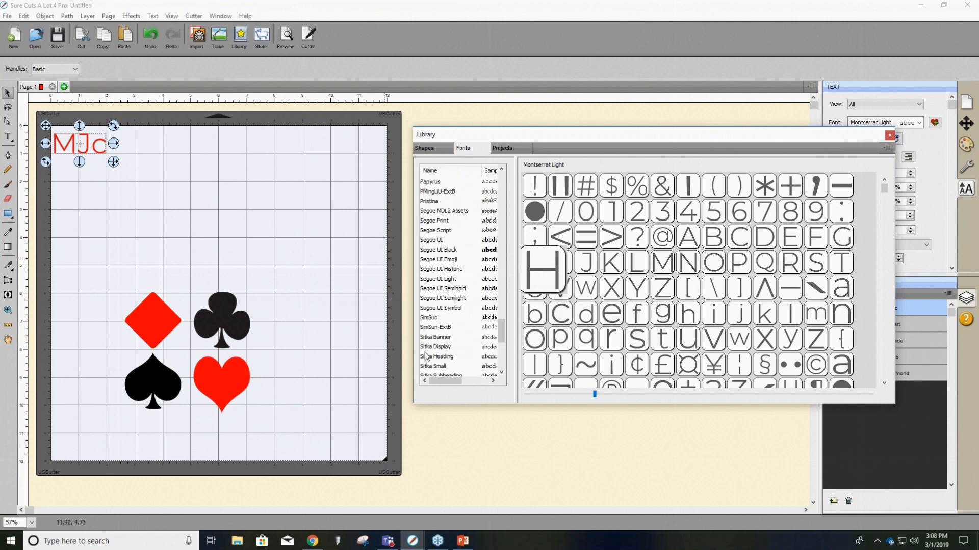
pyautogui.click(503, 148)
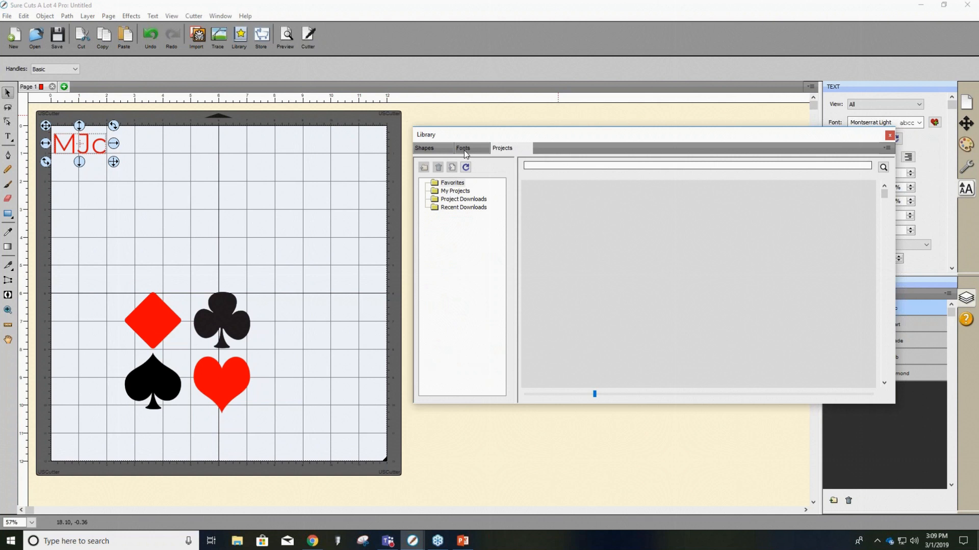
pyautogui.click(446, 148)
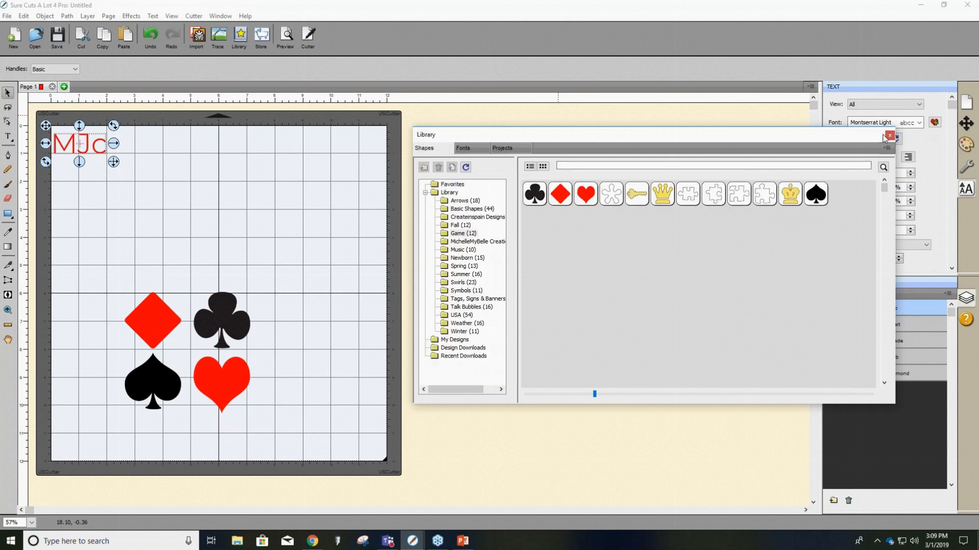
pyautogui.click(503, 148)
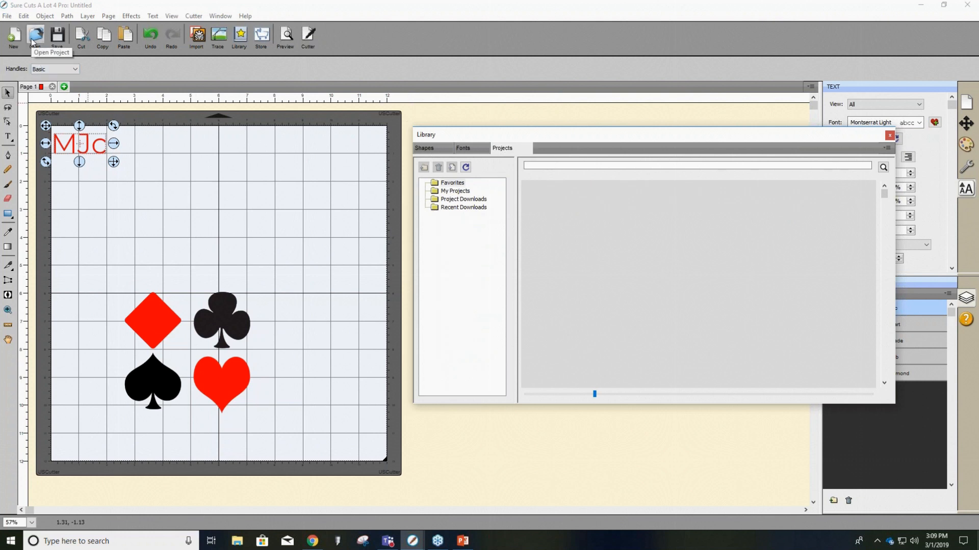
# Shorten the Library window and display the MichelleMyBelle Creations shape category.
pyautogui.click(423, 149)
pyautogui.moveTo(597, 405); pyautogui.dragTo(598, 298)
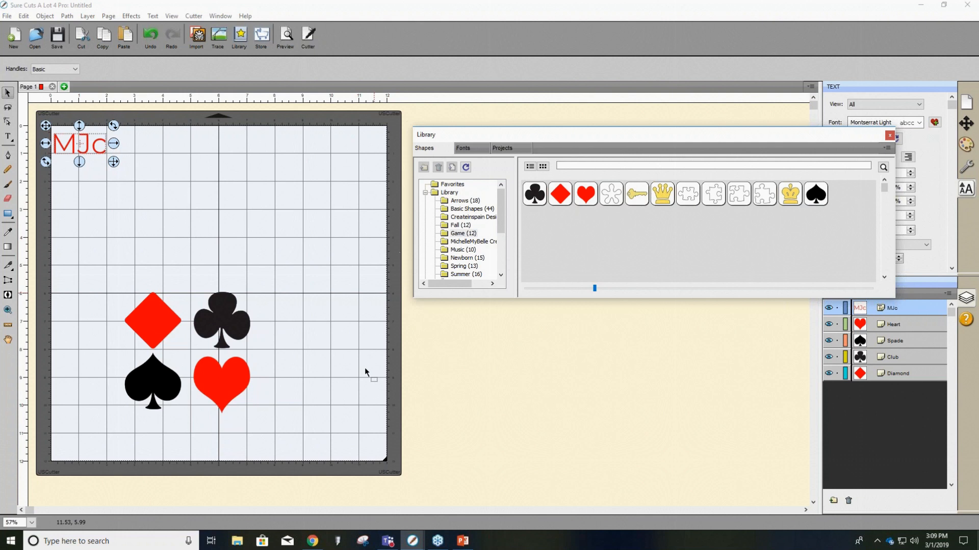
pyautogui.click(467, 241)
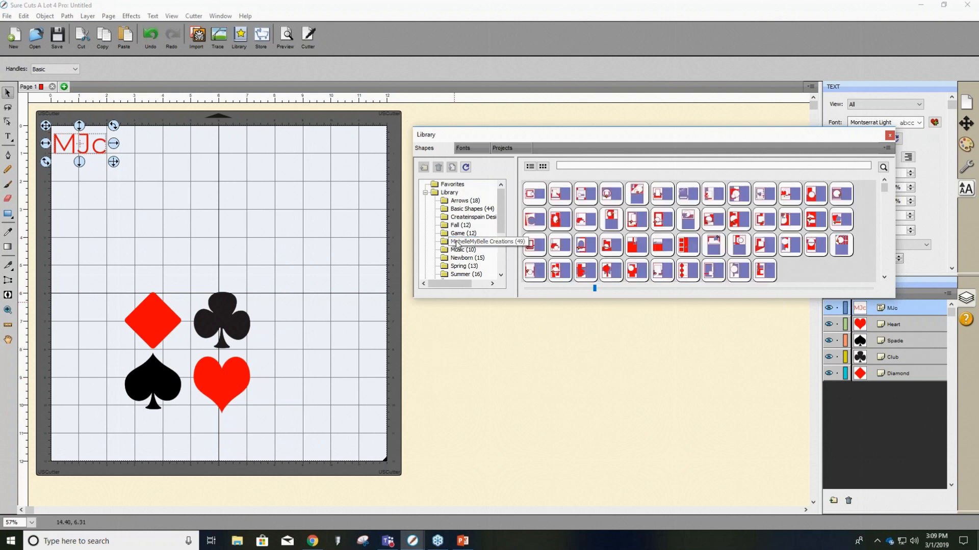
# Check the library's Music shapes and look over the eshape Store's home page.
pyautogui.click(460, 251)
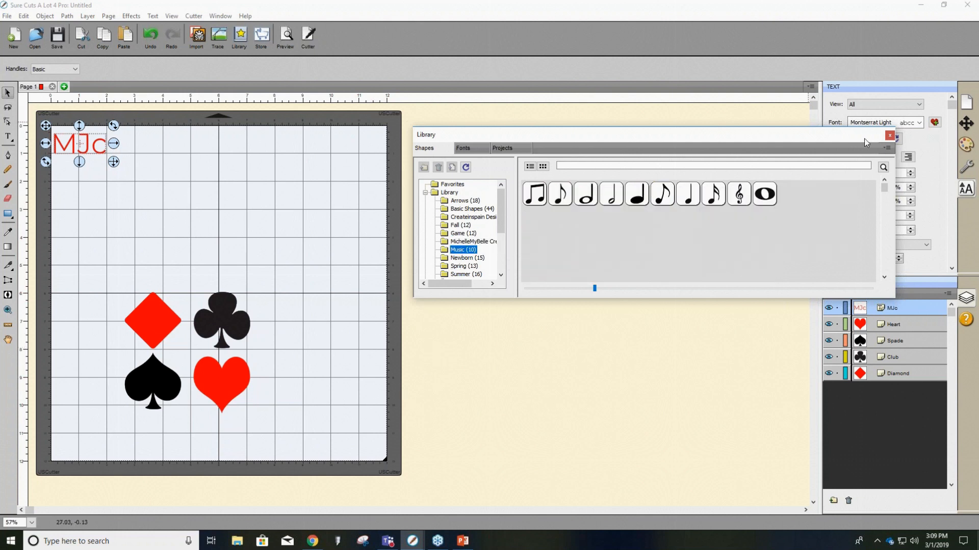
pyautogui.click(889, 135)
pyautogui.click(262, 36)
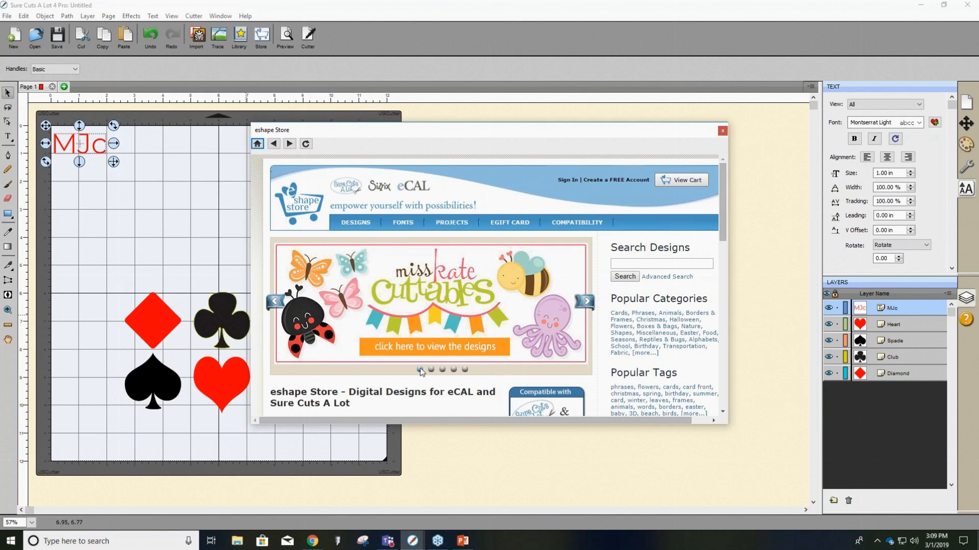
pyautogui.scroll(-3, 669, 408)
pyautogui.scroll(3, 668, 408)
pyautogui.click(722, 130)
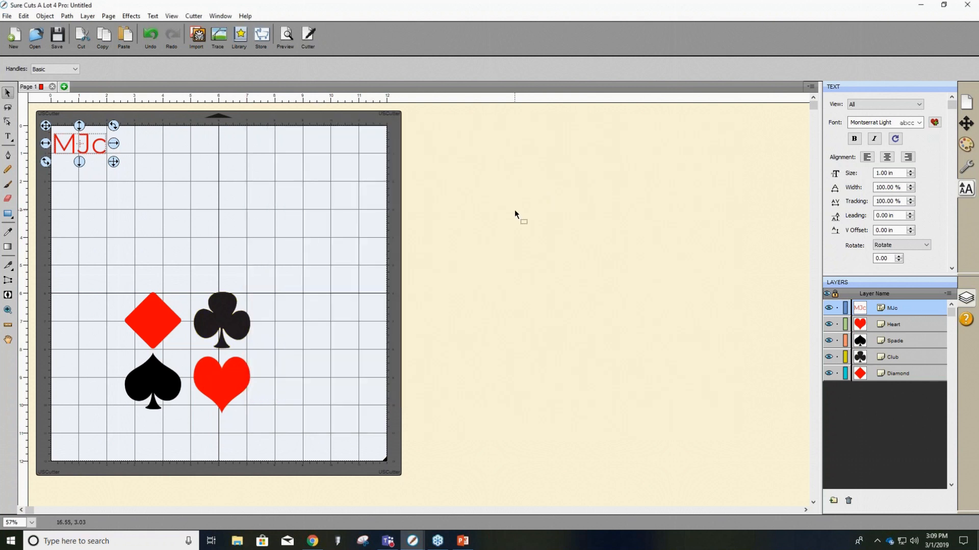
# Delete the "MJc" text from the mat.
pyautogui.moveTo(156, 210); pyautogui.dragTo(47, 123)
pyautogui.press('Delete')
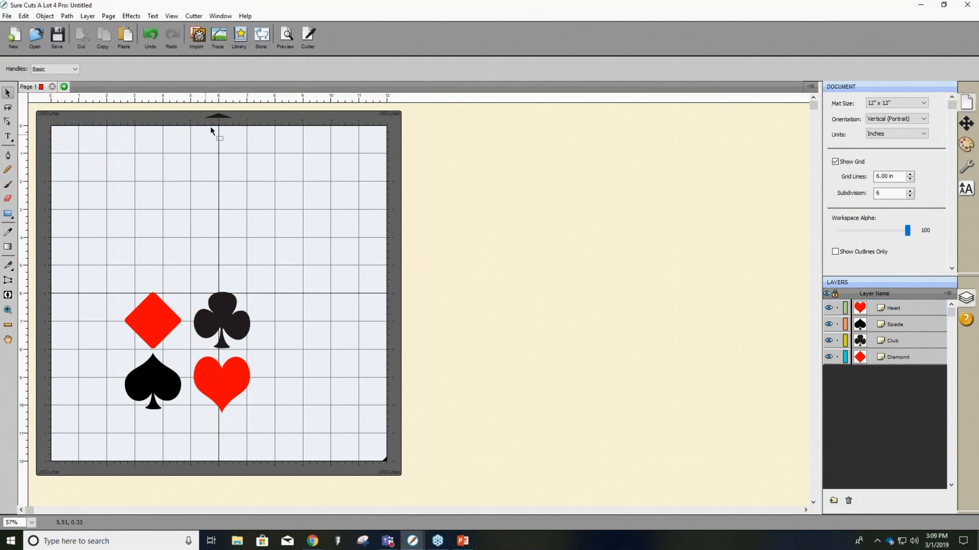
# Preview the suit shapes' cut lines and check the Print+Cut registration marks, print margins, nodes and printable display options.
pyautogui.click(284, 38)
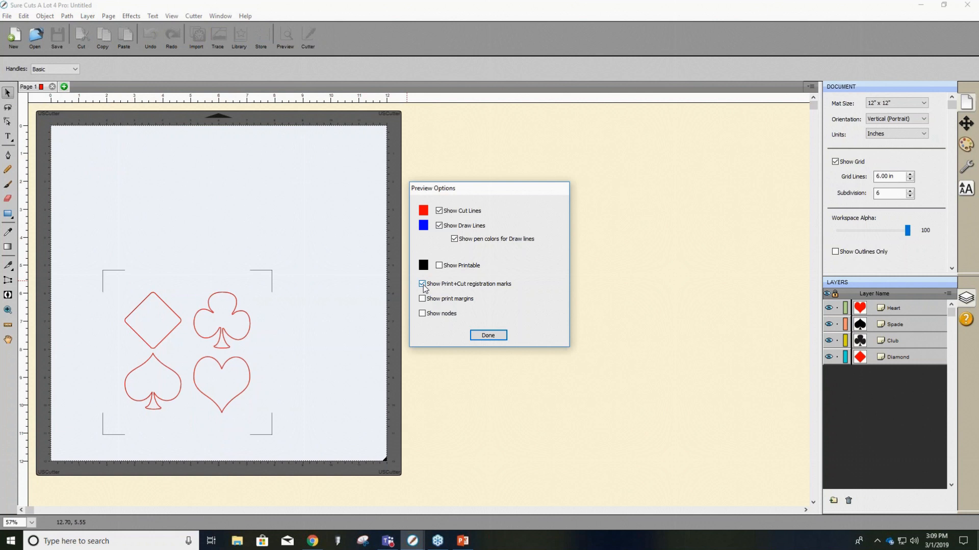
pyautogui.click(422, 284)
pyautogui.click(423, 284)
pyautogui.click(423, 300)
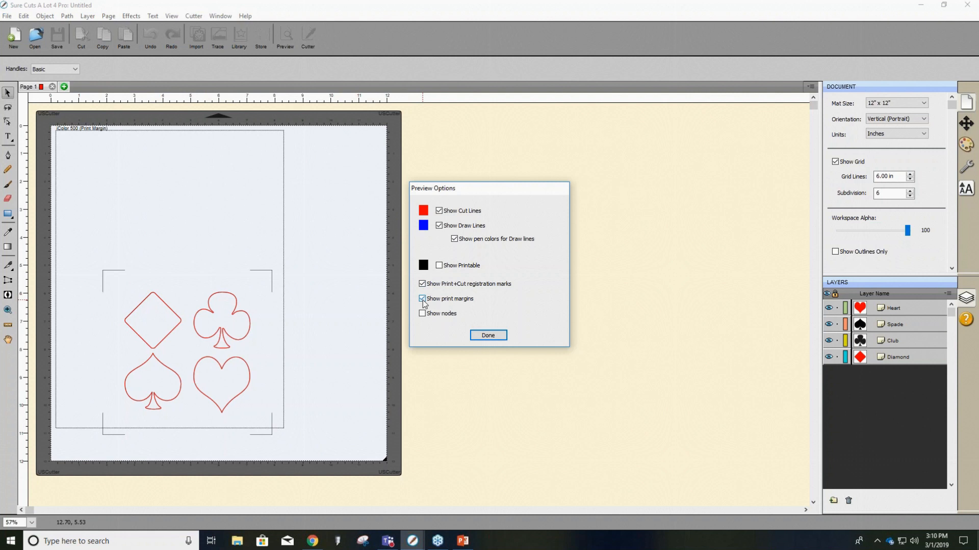
pyautogui.click(422, 298)
pyautogui.click(423, 314)
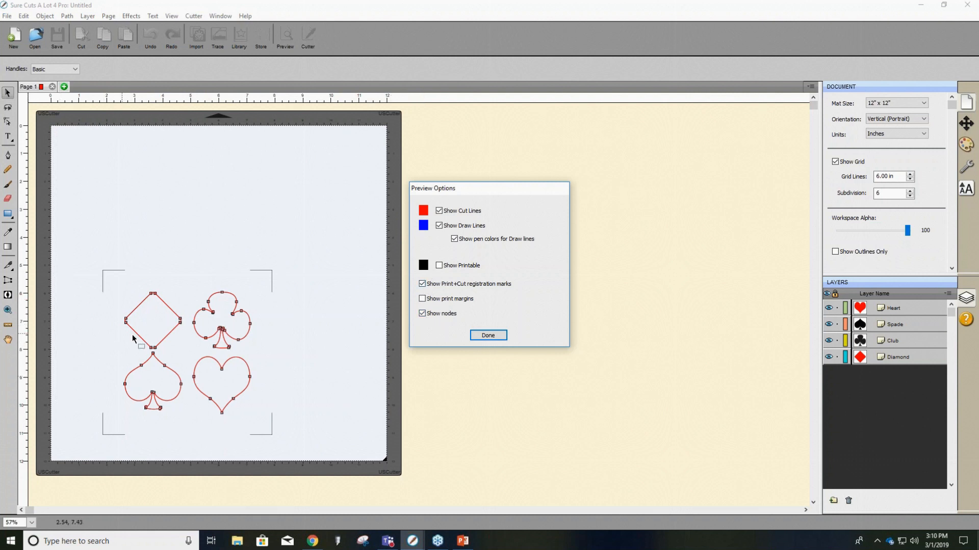
pyautogui.click(422, 314)
pyautogui.click(438, 265)
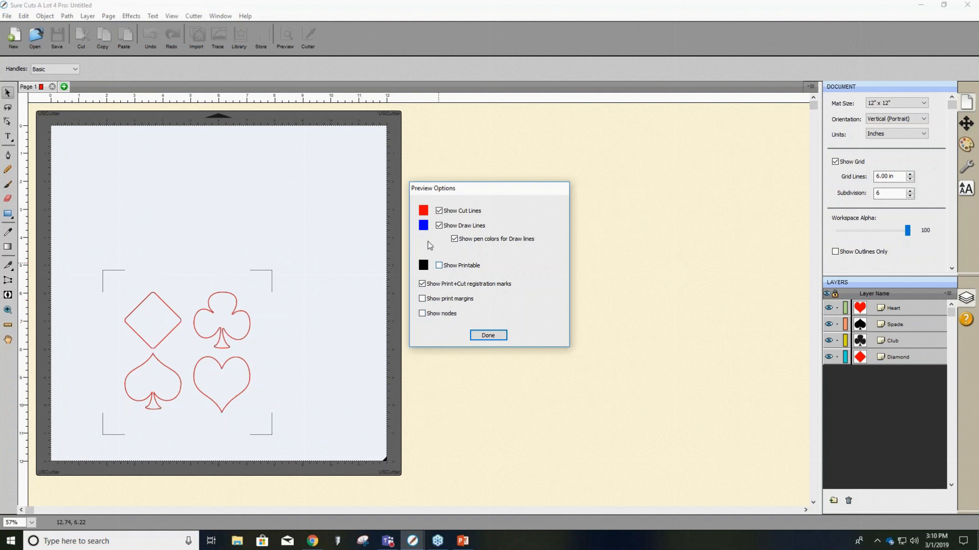
pyautogui.click(489, 335)
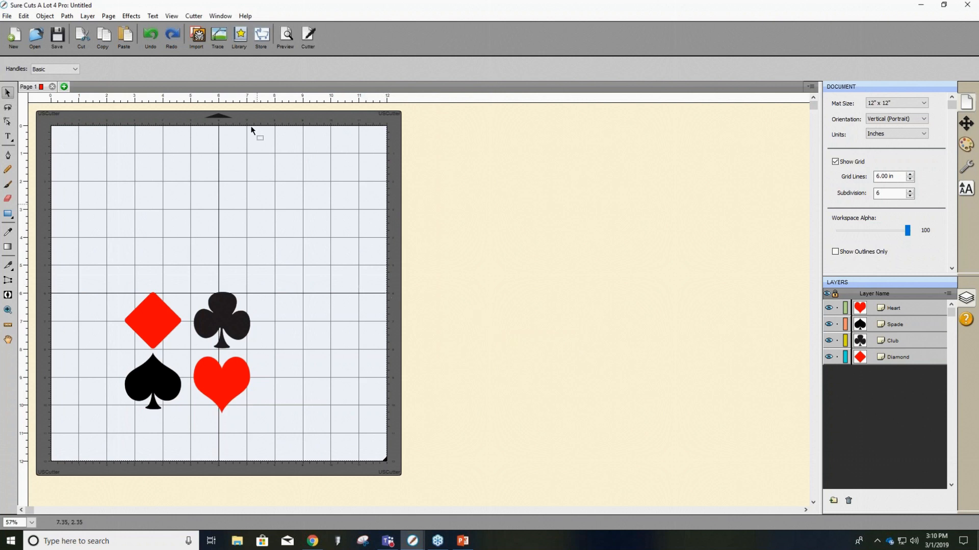
# Open the cut settings and set the Cut By Color mode to cut each color separately as separate jobs.
pyautogui.click(309, 36)
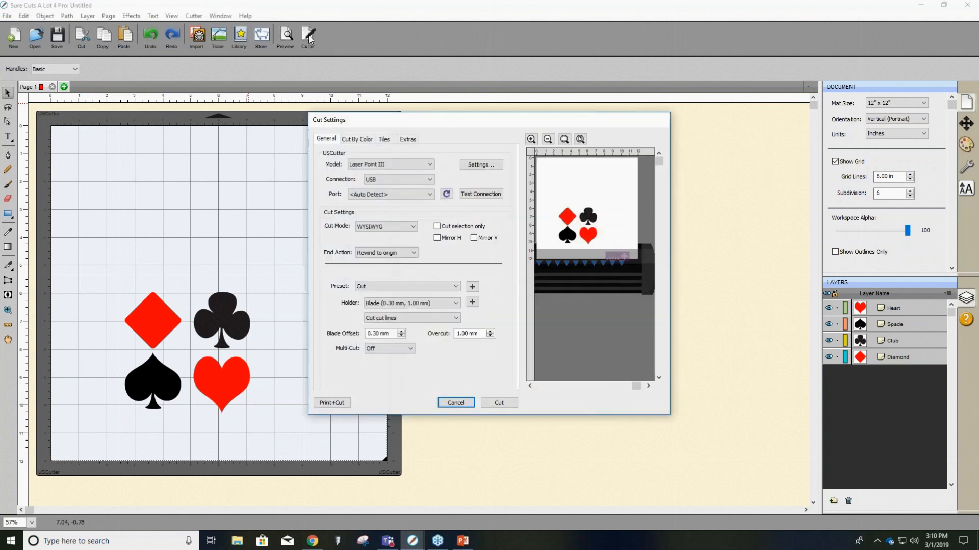
pyautogui.press('ctrl')
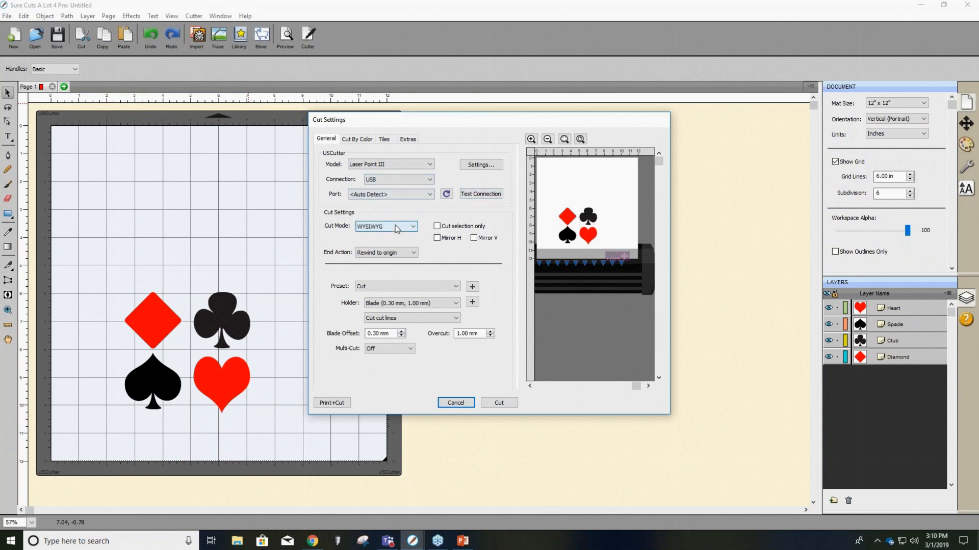
pyautogui.click(356, 139)
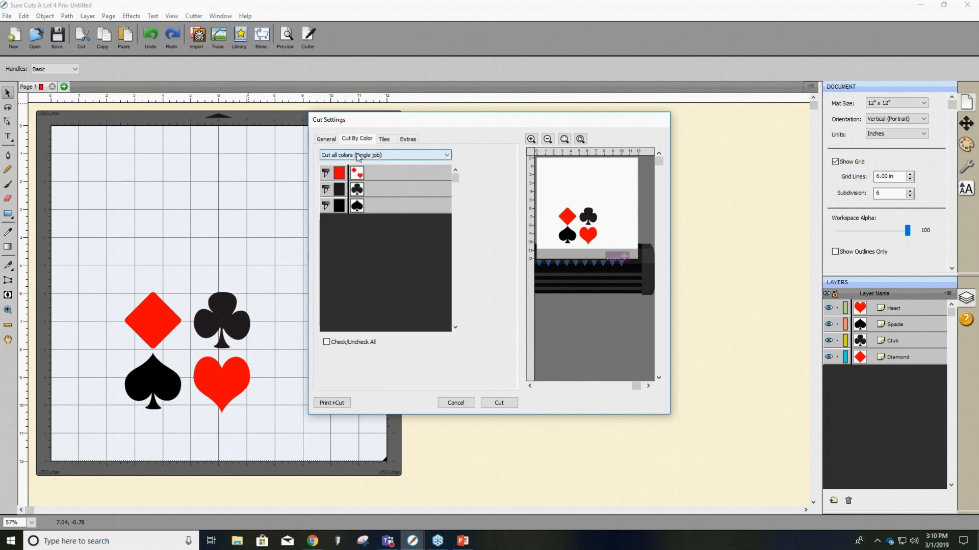
pyautogui.press('ctrl')
pyautogui.press('ctrl')
pyautogui.click(333, 155)
pyautogui.click(346, 166)
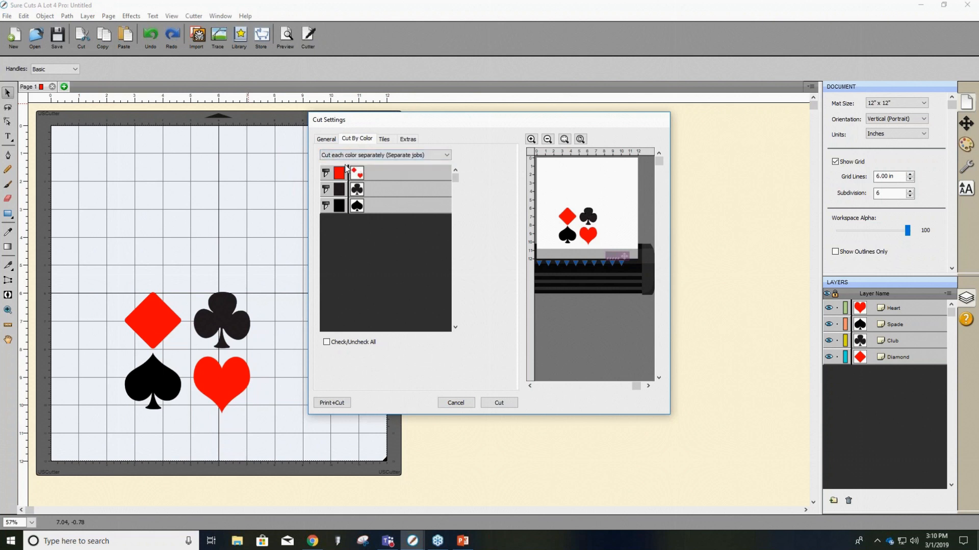
pyautogui.press('ctrl')
pyautogui.press('ctrl')
pyautogui.press('ctrl')
pyautogui.press('ctrl')
pyautogui.press('ctrl')
# Enable Cut Tiles and divide the design into 4 evenly spaced columns and 3 evenly spaced rows.
pyautogui.click(389, 142)
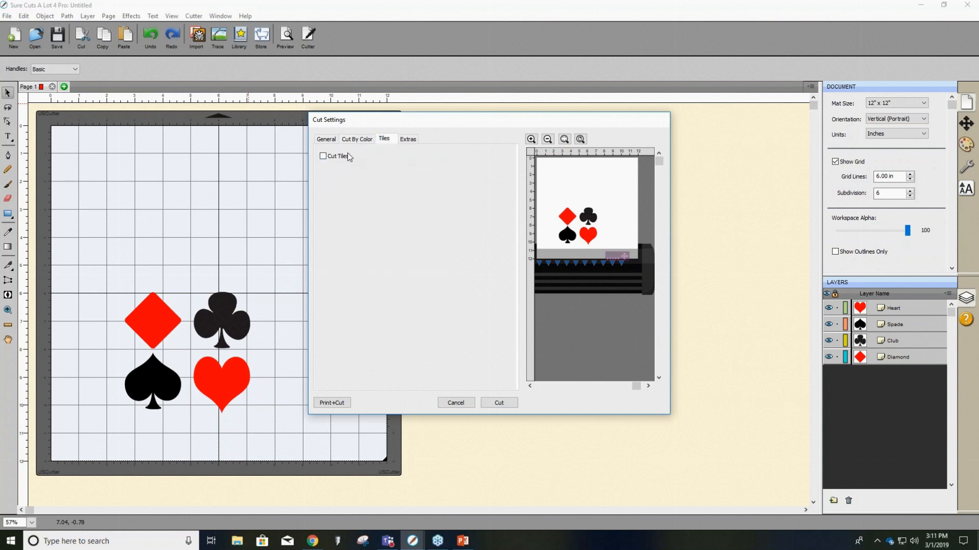
pyautogui.click(329, 157)
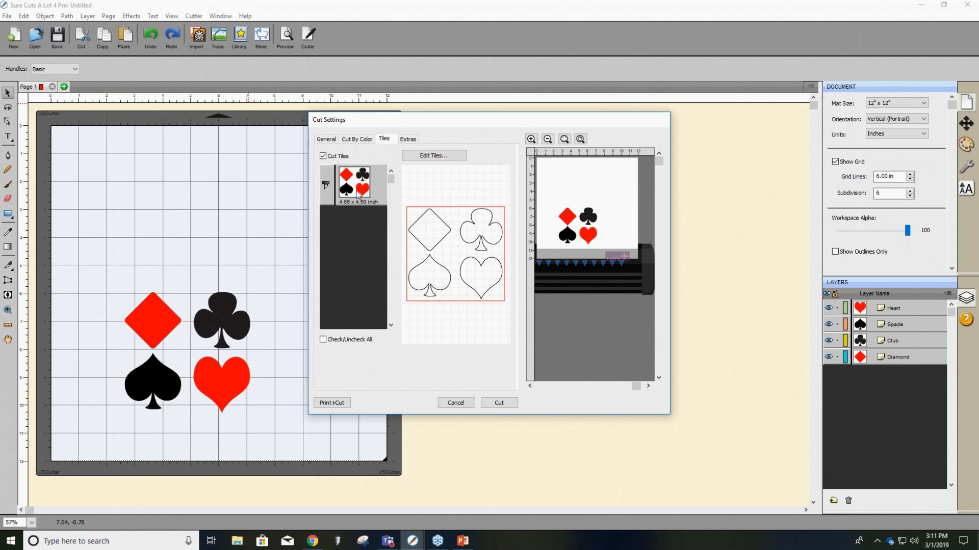
pyautogui.click(429, 158)
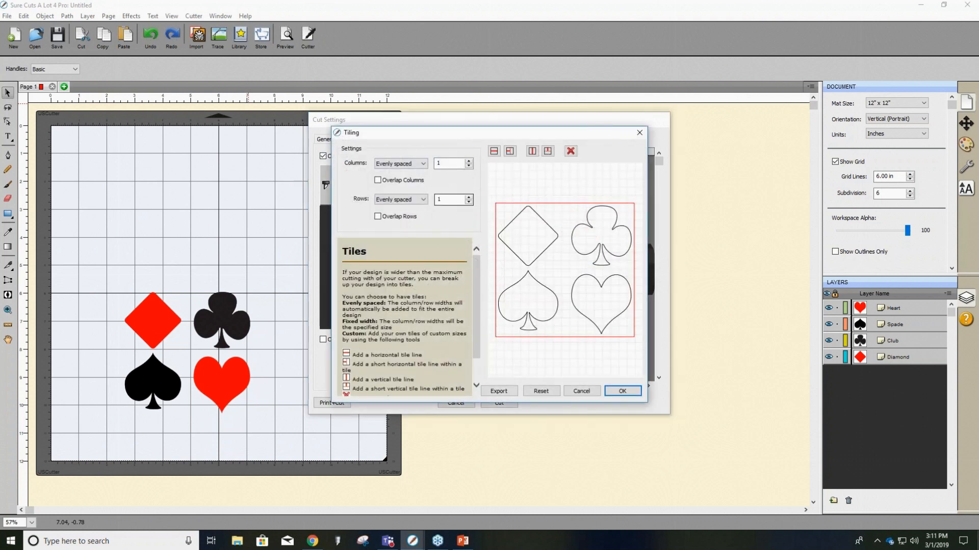
pyautogui.click(469, 161)
pyautogui.click(469, 160)
pyautogui.click(468, 161)
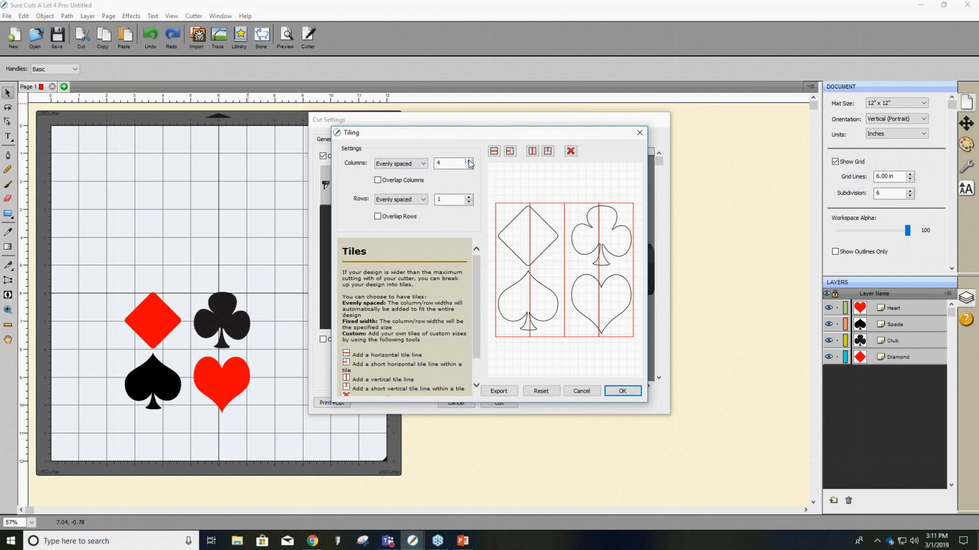
pyautogui.click(469, 197)
pyautogui.click(468, 196)
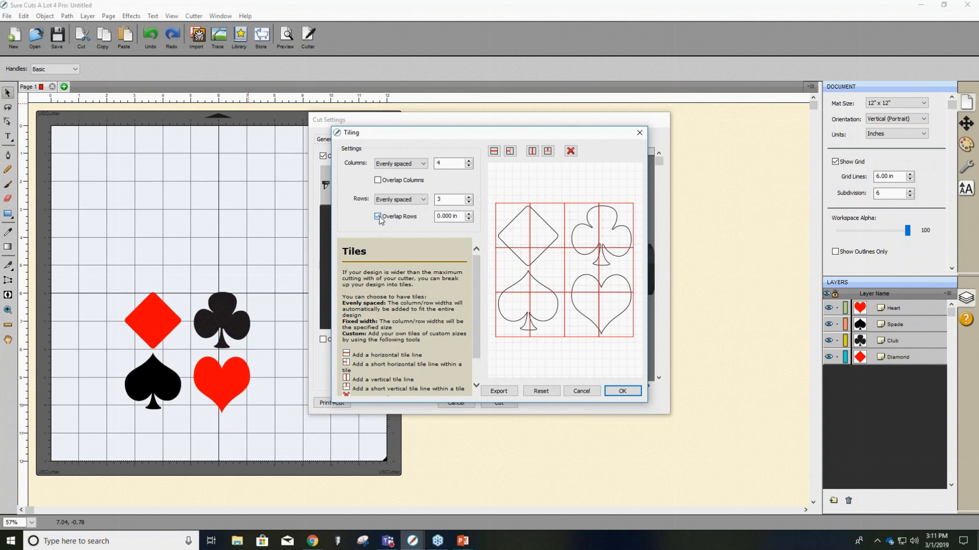
# Try a 0.100 in row overlap with column overlap enabled and 5 columns, then discard the tiling changes.
pyautogui.click(468, 214)
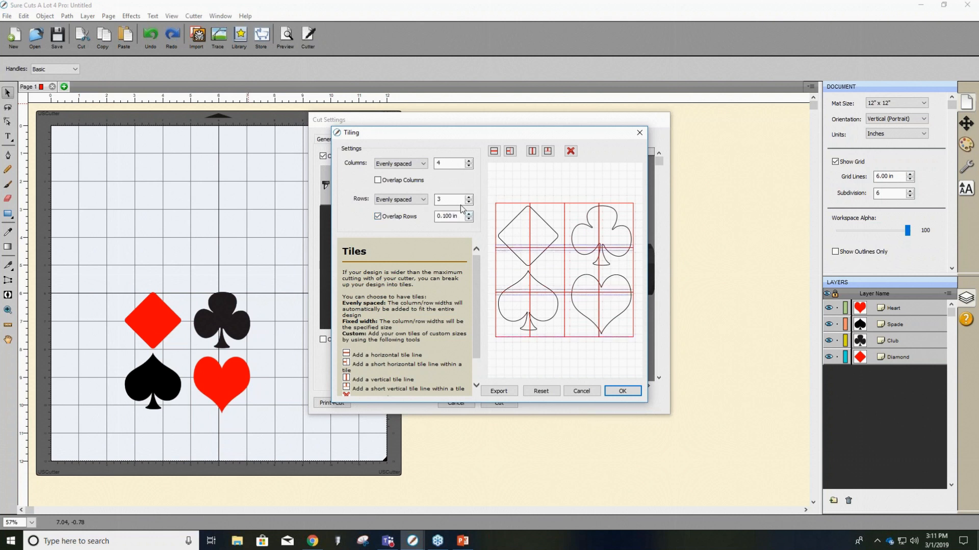
pyautogui.click(378, 181)
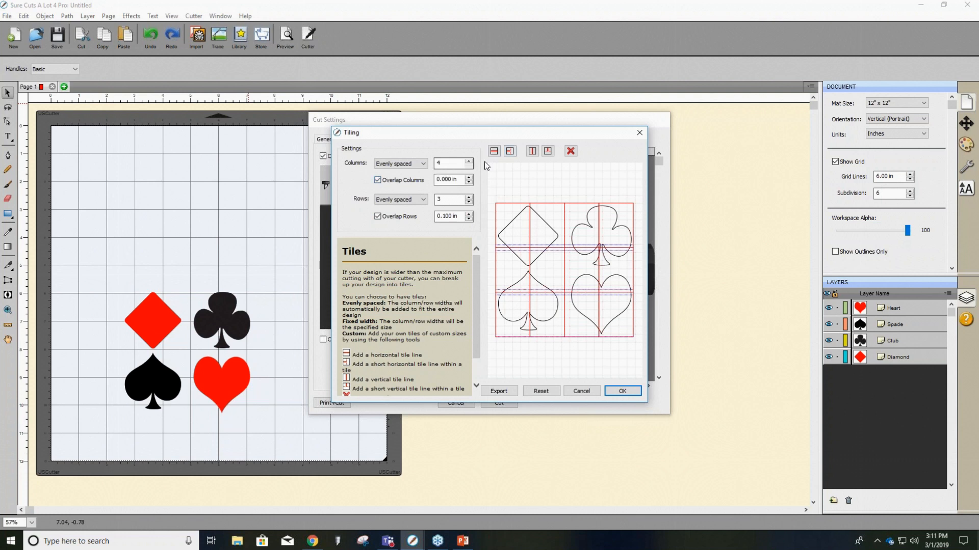
pyautogui.click(469, 160)
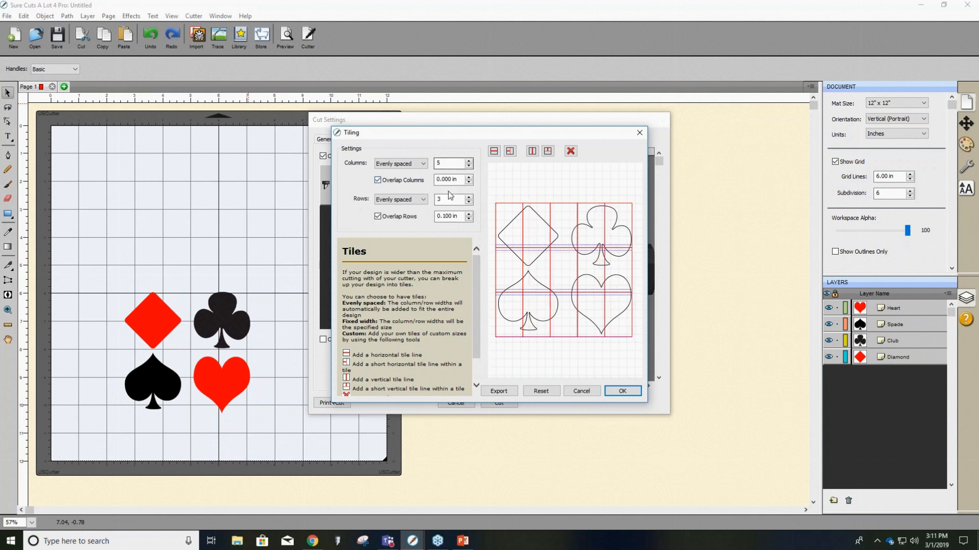
pyautogui.click(583, 393)
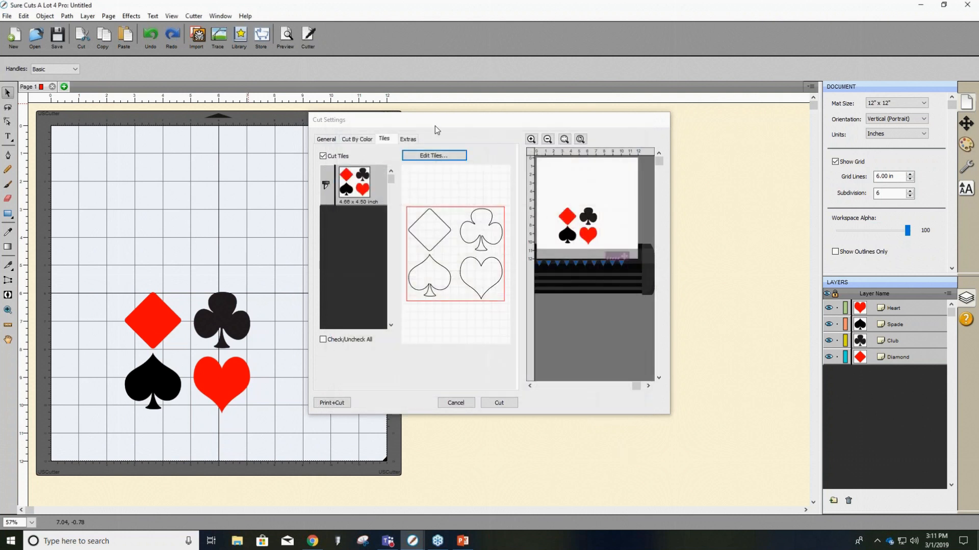
# Review the Extras and General cut settings and the Print+Cut option, then leave the cut settings without cutting.
pyautogui.click(412, 138)
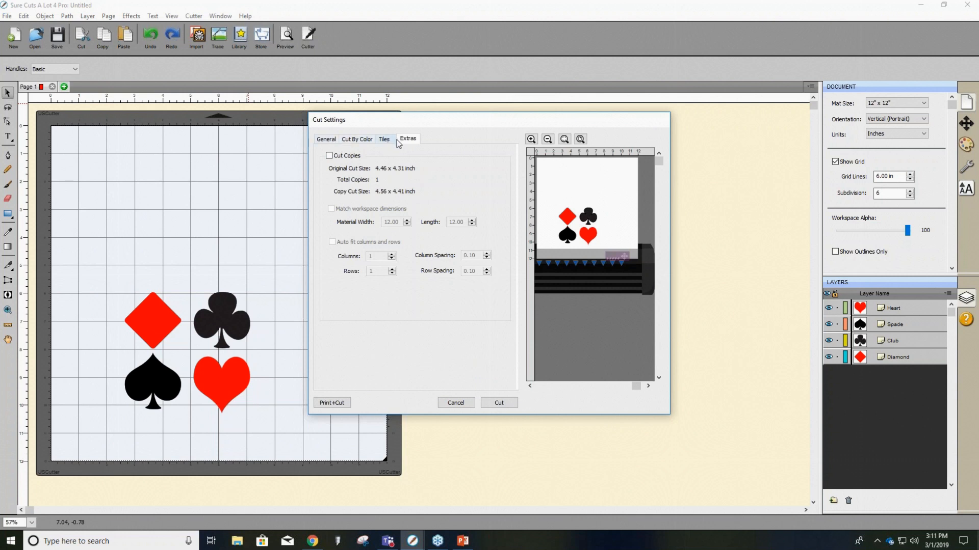
pyautogui.click(335, 140)
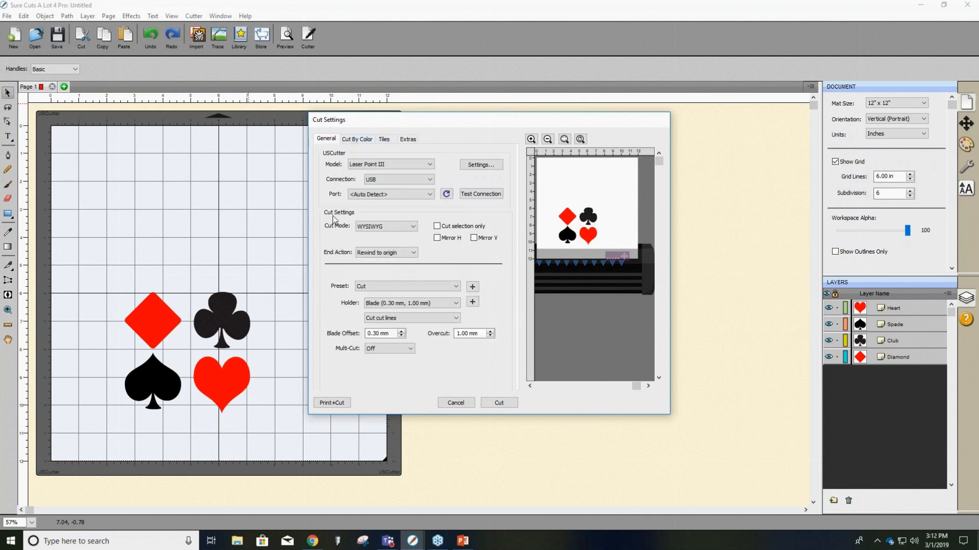
pyautogui.click(335, 402)
pyautogui.click(332, 405)
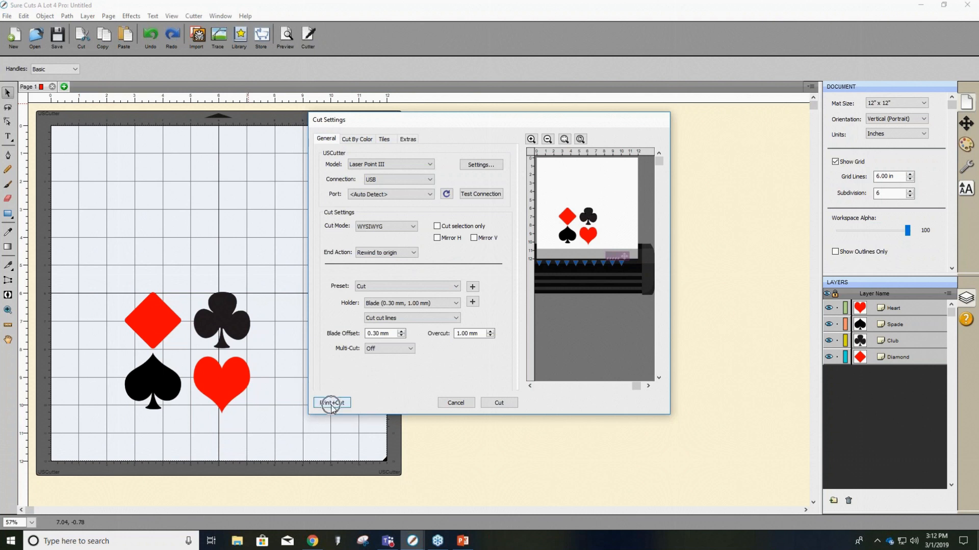
pyautogui.click(455, 403)
# Start a Shadow Layer effect on all four suit shapes and set the shadow color to purple.
pyautogui.moveTo(122, 289); pyautogui.dragTo(305, 447)
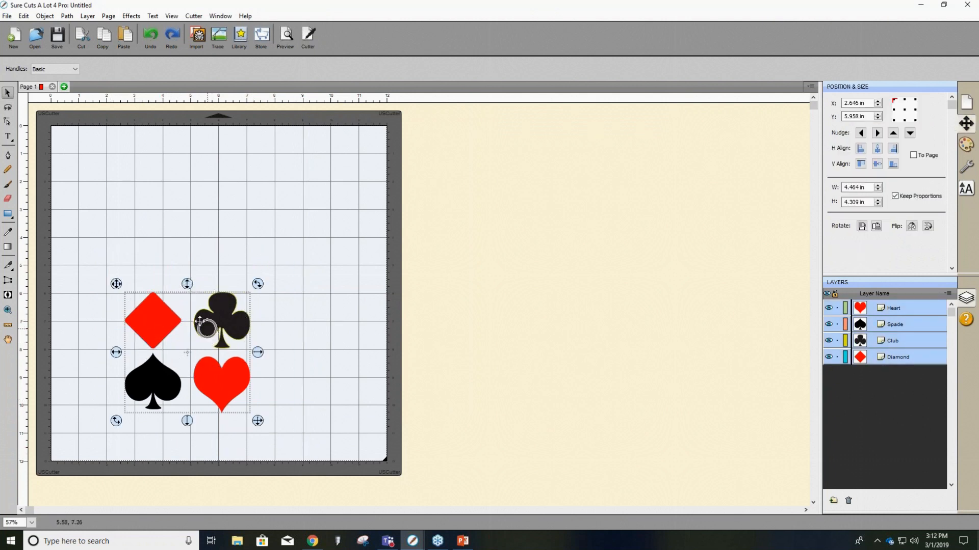
pyautogui.click(132, 16)
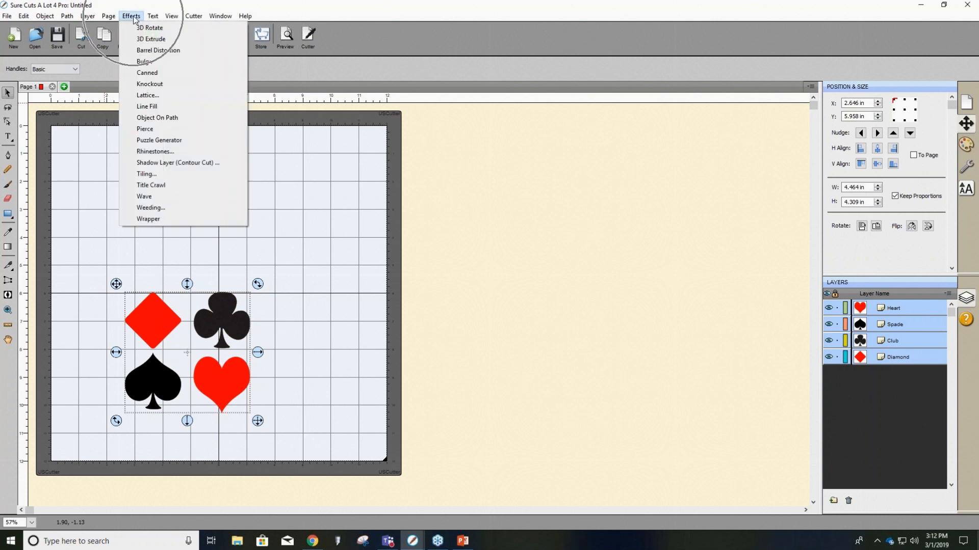
pyautogui.click(169, 163)
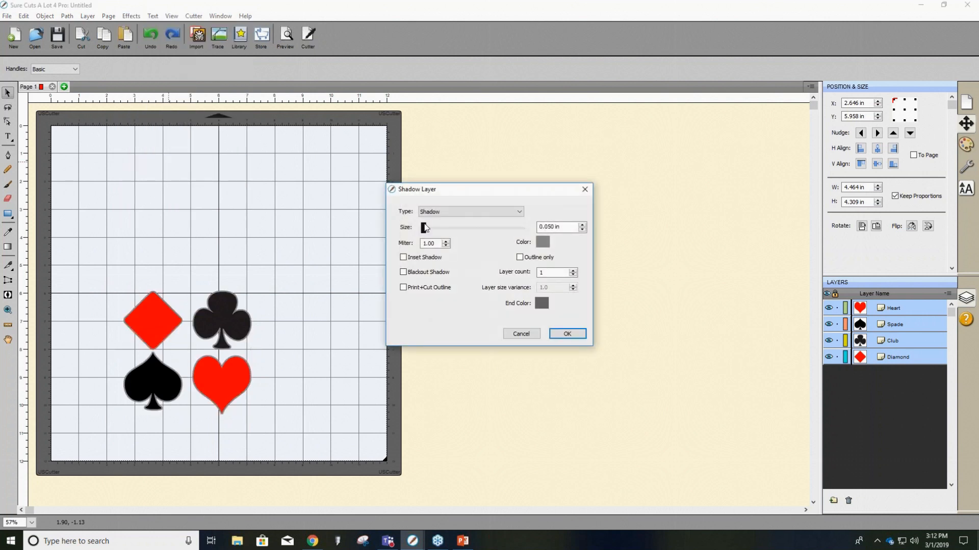
pyautogui.moveTo(441, 191); pyautogui.dragTo(419, 193)
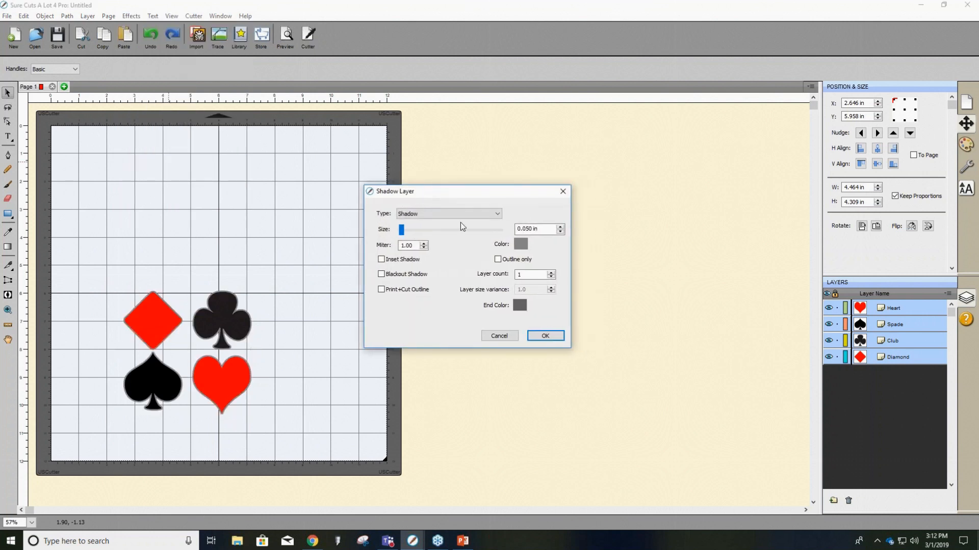
pyautogui.click(521, 245)
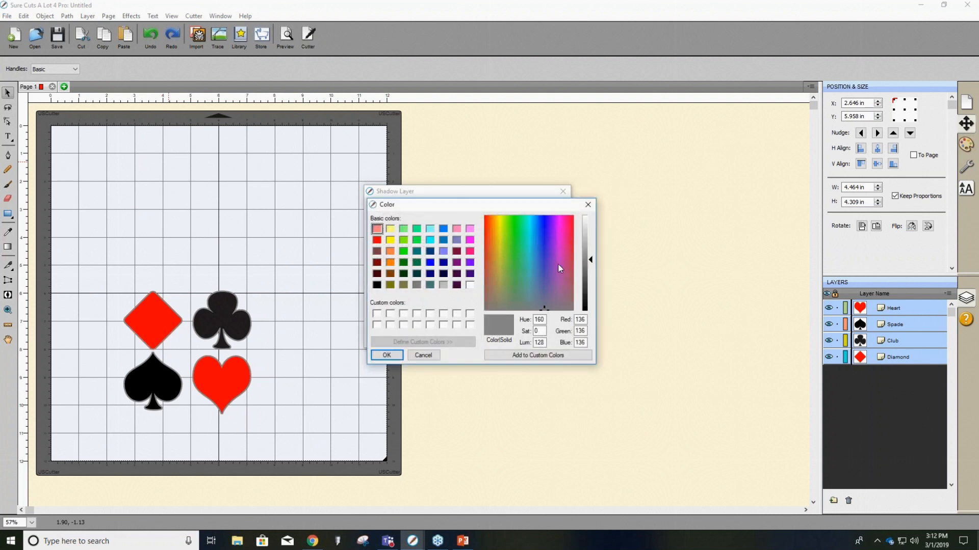
pyautogui.click(456, 263)
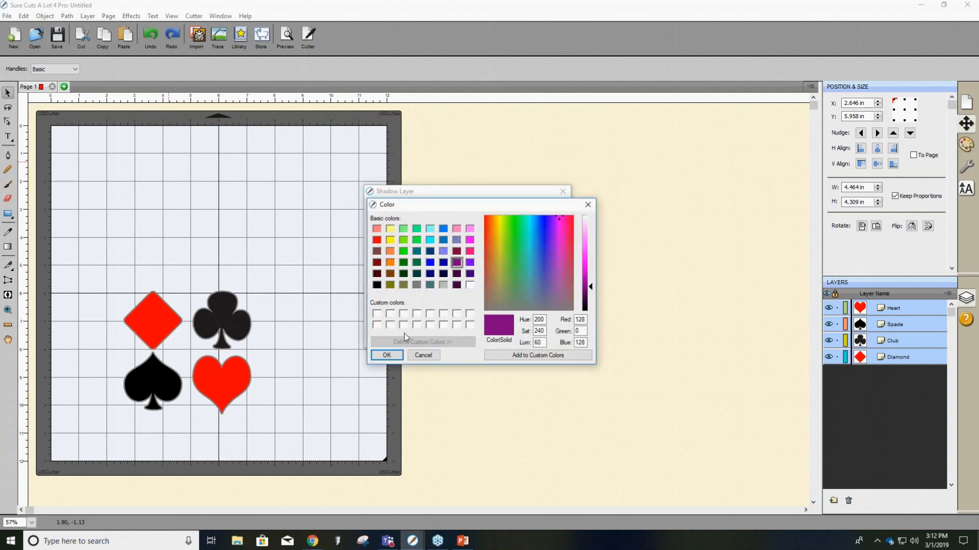
pyautogui.click(386, 355)
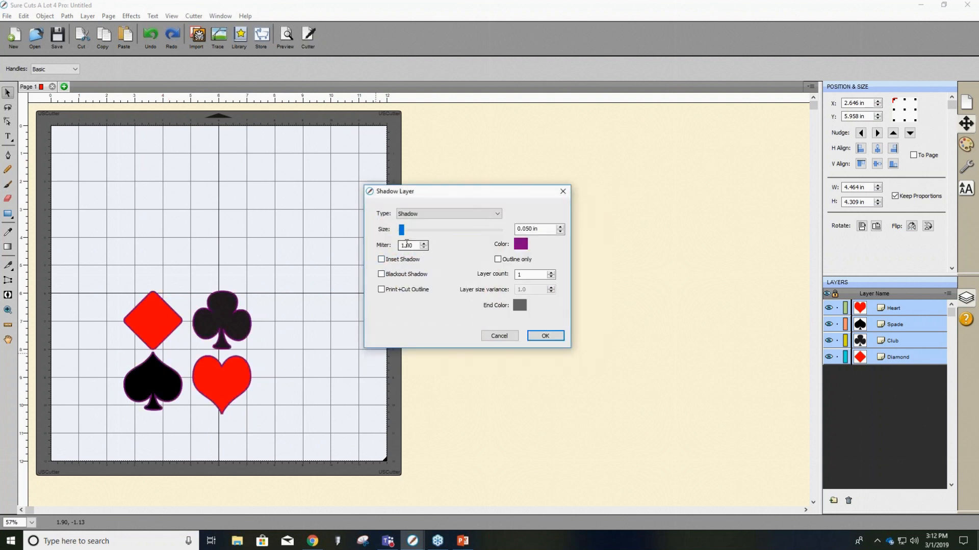
# Try shadow sizes of 0.000 in and 0.250 in, enable Blackout Shadow, and try Inset Shadow at 0.050 in.
pyautogui.moveTo(401, 234)
pyautogui.mouseDown()
pyautogui.moveTo(420, 237)
pyautogui.moveTo(399, 230)
pyautogui.mouseUp()
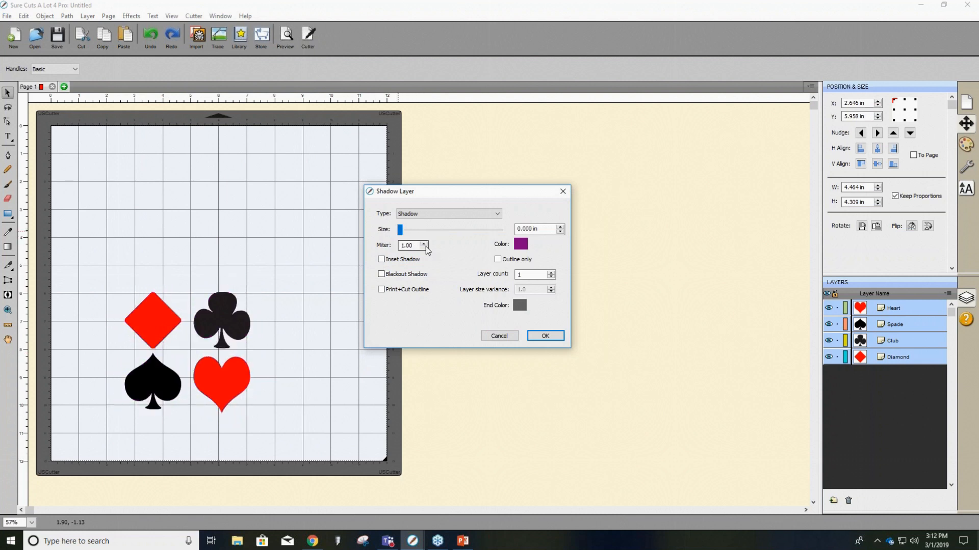
pyautogui.moveTo(399, 233); pyautogui.dragTo(409, 238)
pyautogui.click(381, 274)
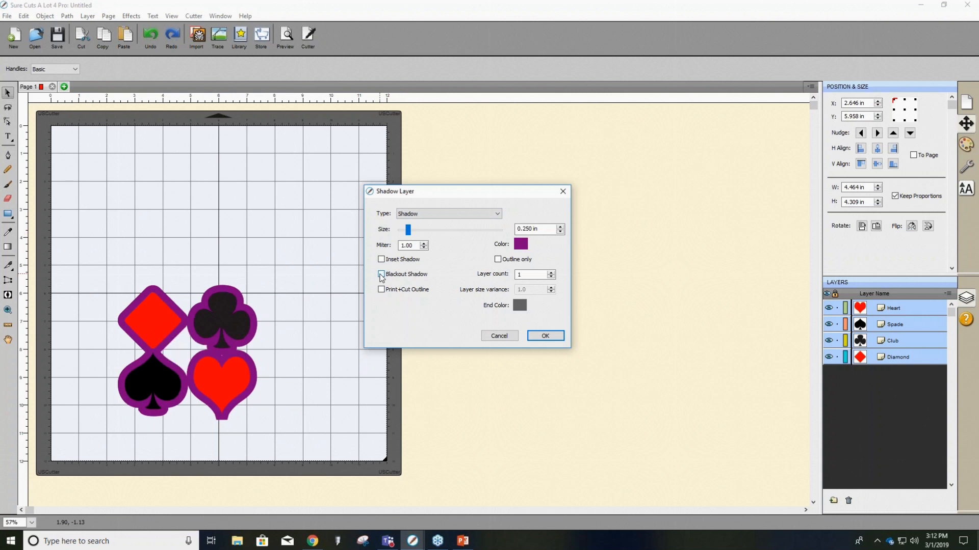
pyautogui.click(382, 260)
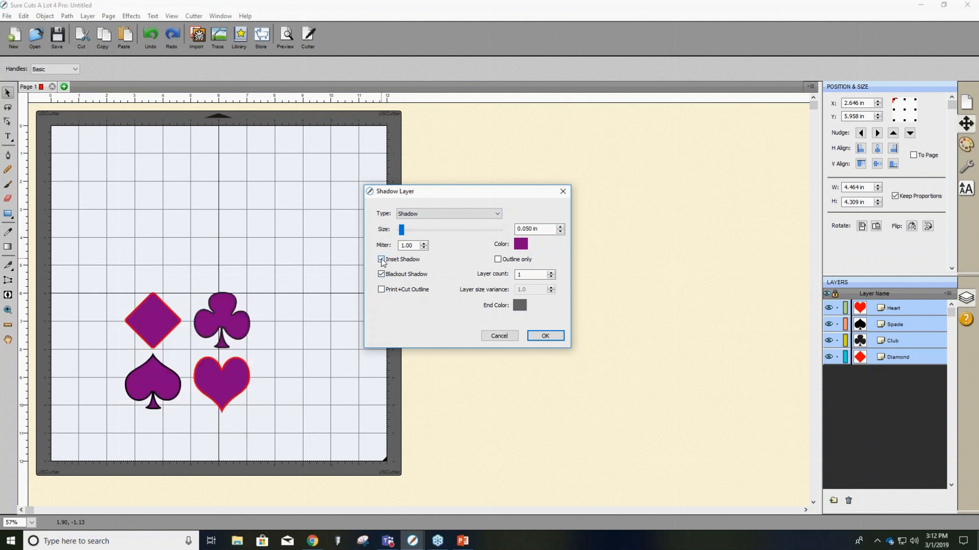
pyautogui.click(382, 260)
# Enable Print+Cut Outline, reduce the shadow size to about 0.031 in, and apply the shadow layer.
pyautogui.click(381, 290)
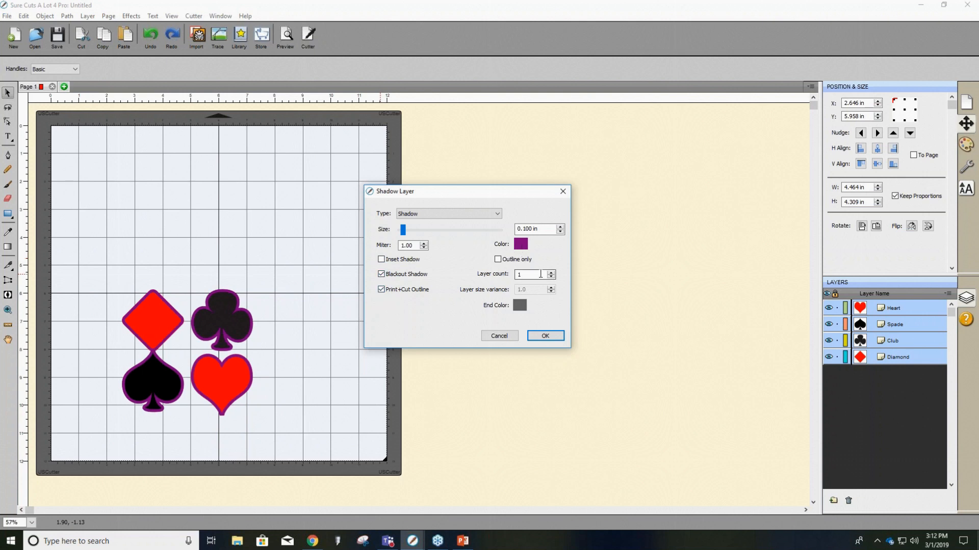
pyautogui.moveTo(402, 230)
pyautogui.mouseDown()
pyautogui.moveTo(424, 235)
pyautogui.moveTo(400, 231)
pyautogui.mouseUp()
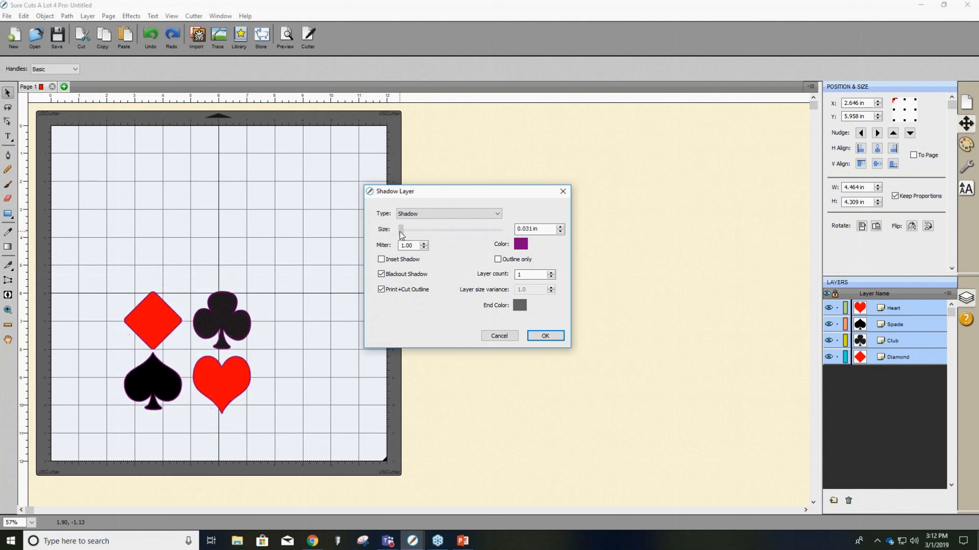
pyautogui.click(543, 336)
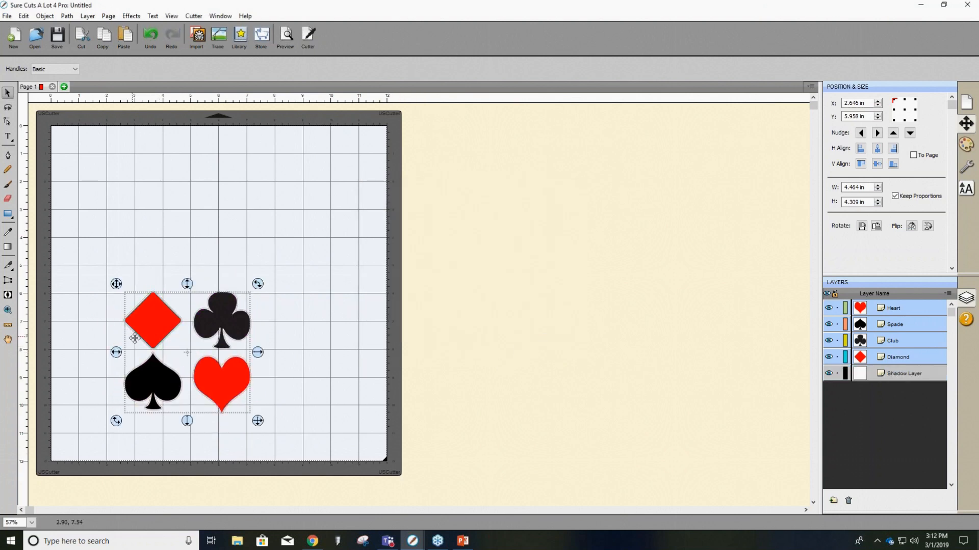
# Inspect the outline around the shapes, review the Print+Cut scan and print settings, and leave without printing or cutting.
pyautogui.scroll(4, 143, 336)
pyautogui.scroll(1, 264, 341)
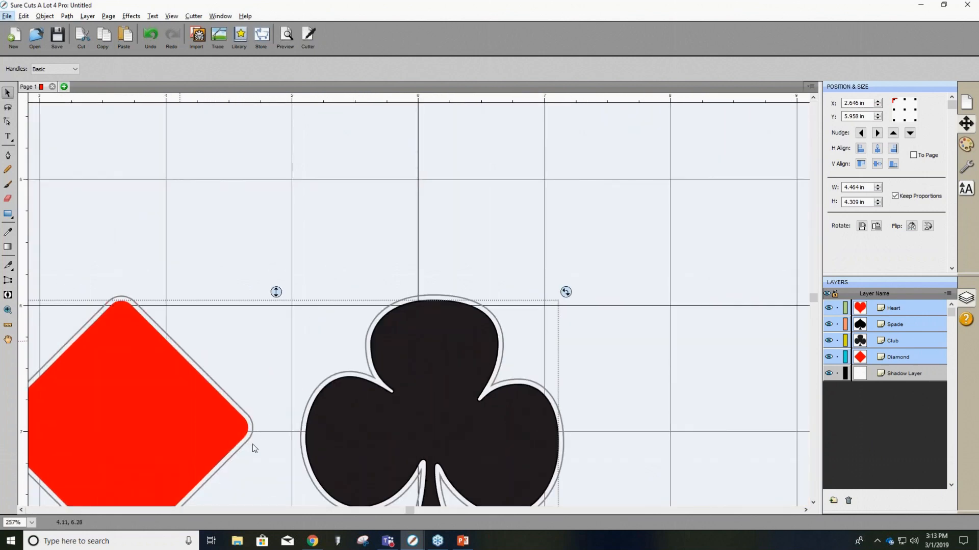
pyautogui.scroll(-1, 318, 312)
pyautogui.scroll(-2, 310, 309)
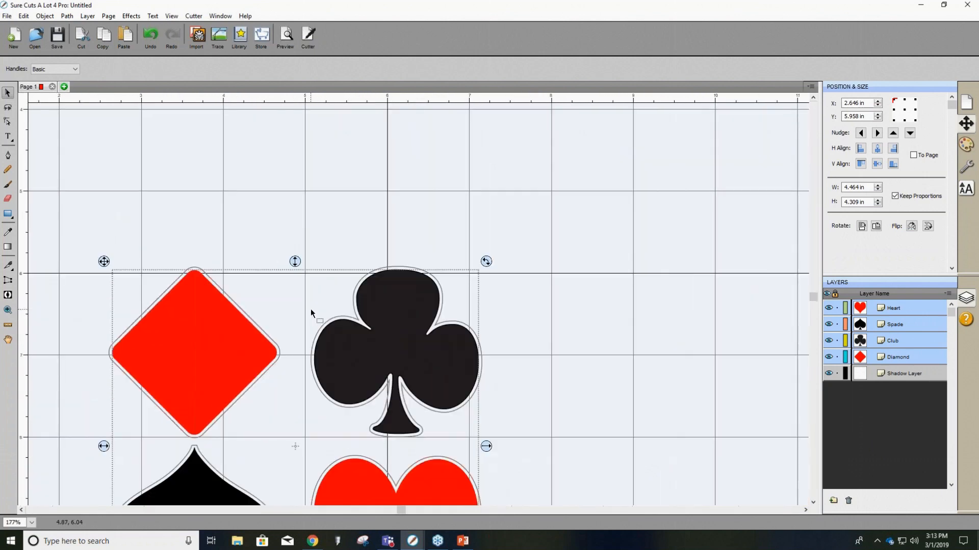
pyautogui.click(308, 39)
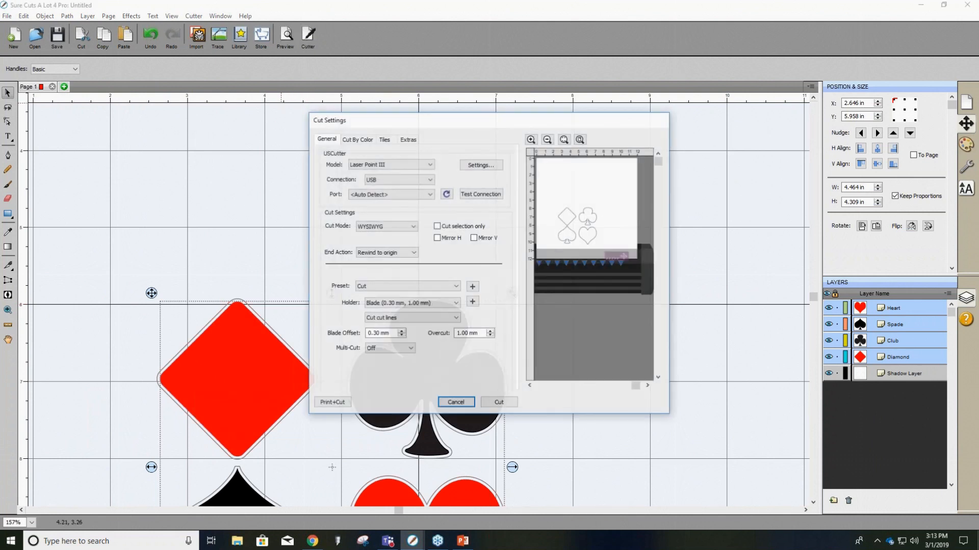
pyautogui.click(332, 403)
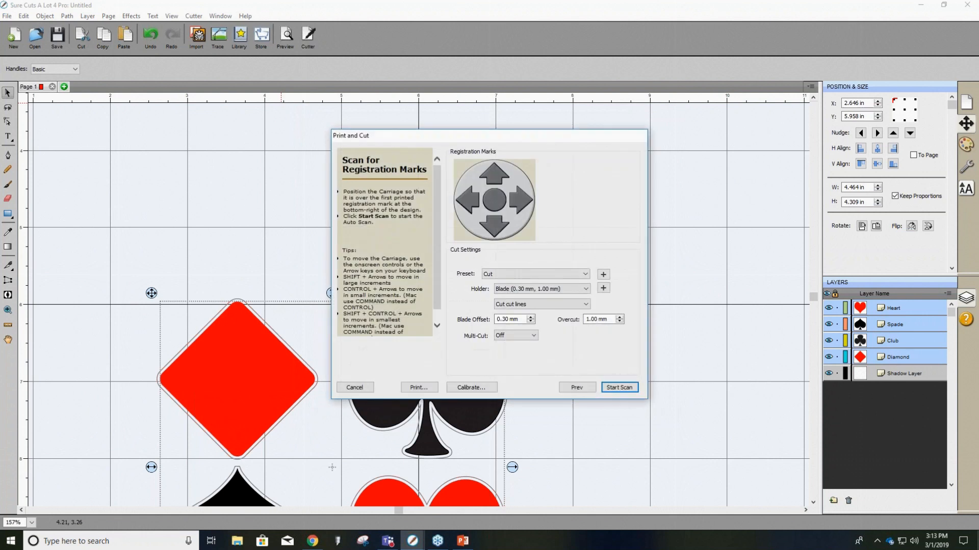
pyautogui.click(417, 389)
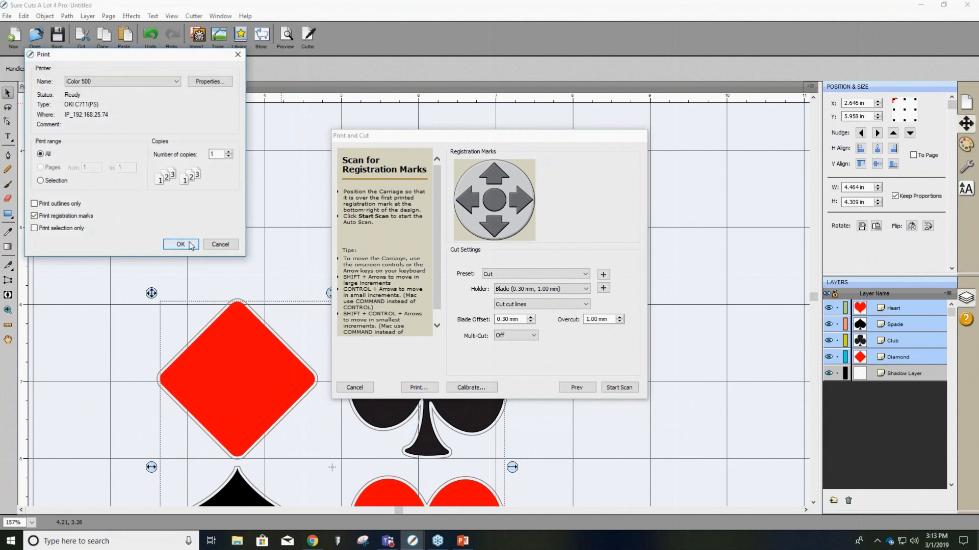
pyautogui.click(218, 247)
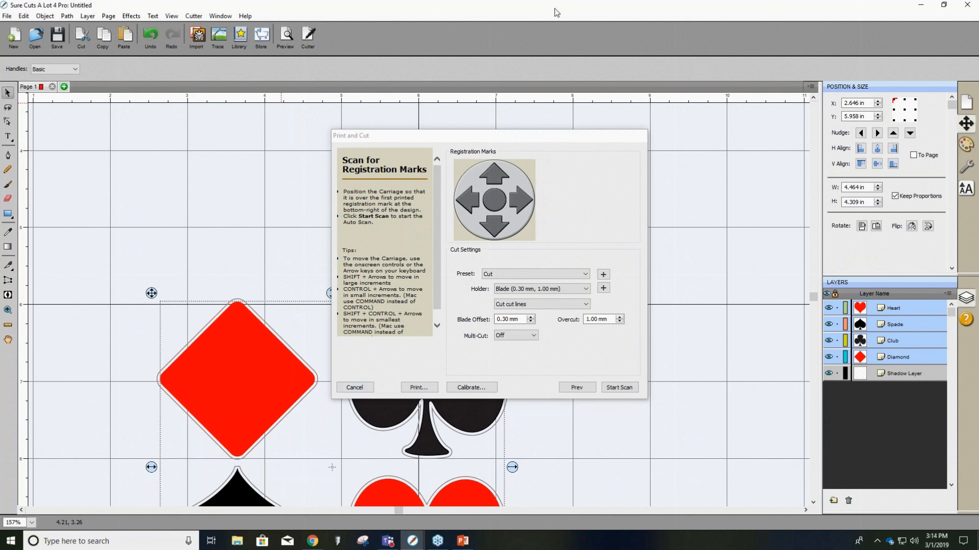
pyautogui.click(373, 386)
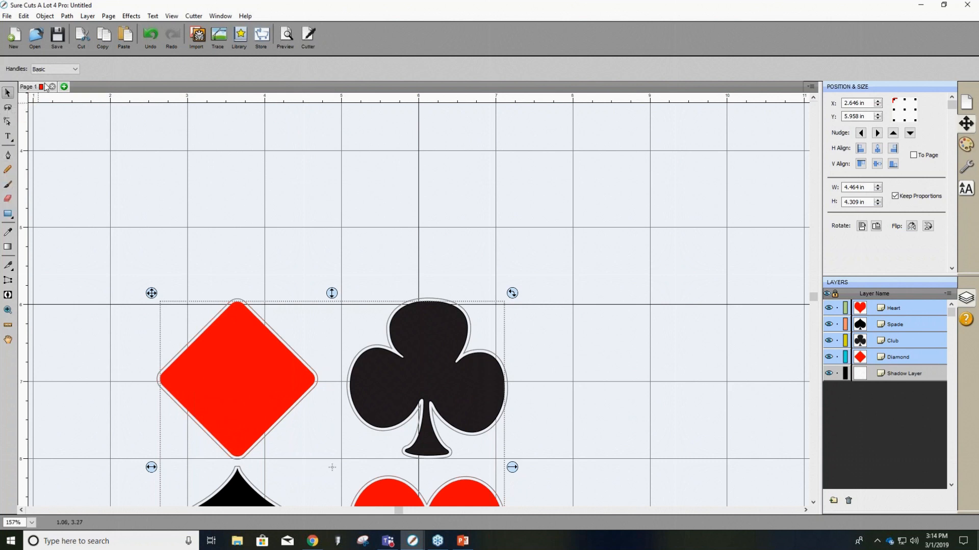
# Look at the Lasso, Text and Draw tools, ending back on the Selection tool.
pyautogui.press('ctrl')
pyautogui.click(8, 108)
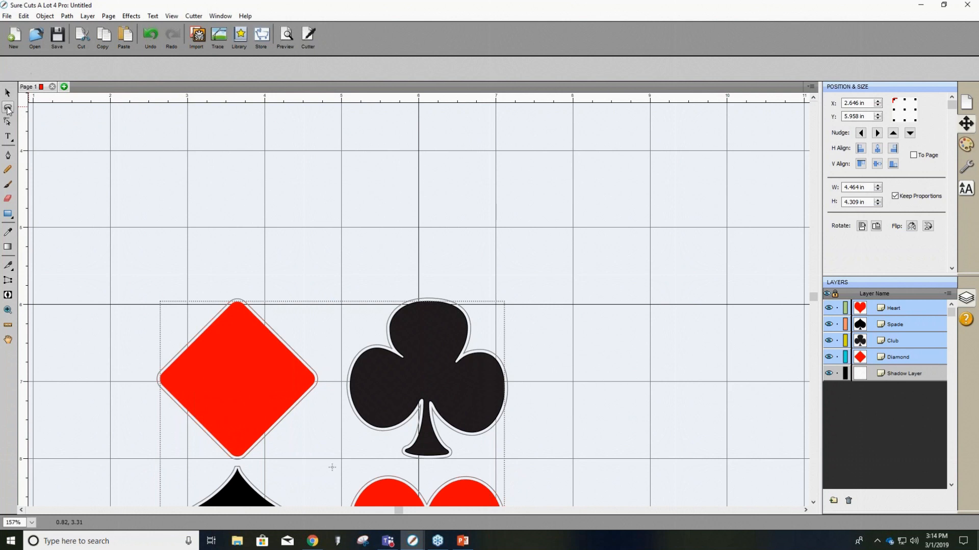
pyautogui.click(8, 137)
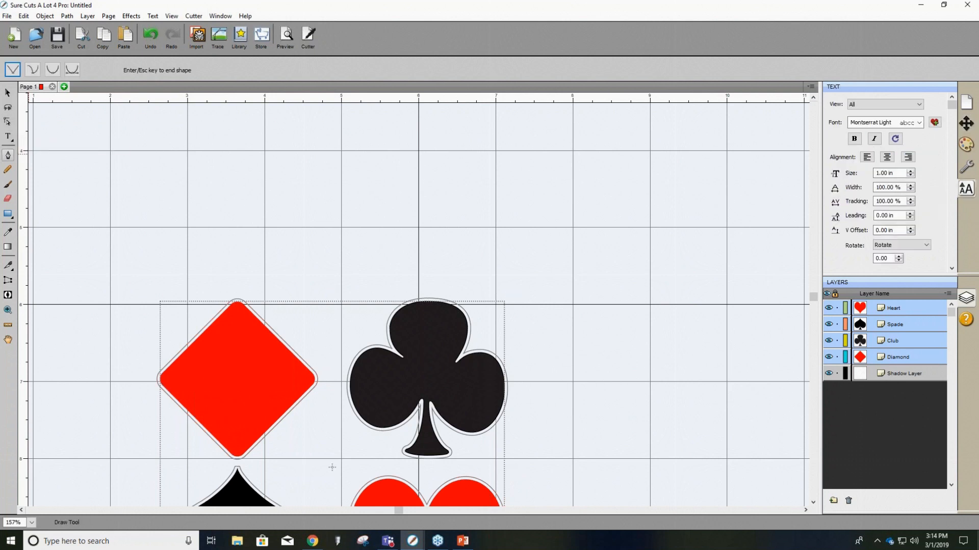
pyautogui.click(9, 94)
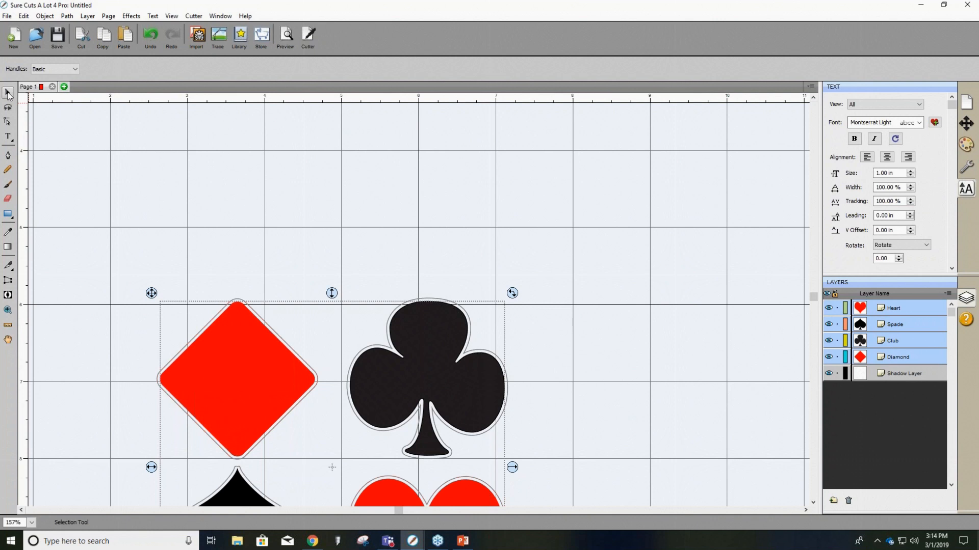
# Undo the shadow layer on the four suit shapes and clear the selection.
pyautogui.click(184, 219)
pyautogui.scroll(-2, 211, 246)
pyautogui.scroll(-4, 210, 250)
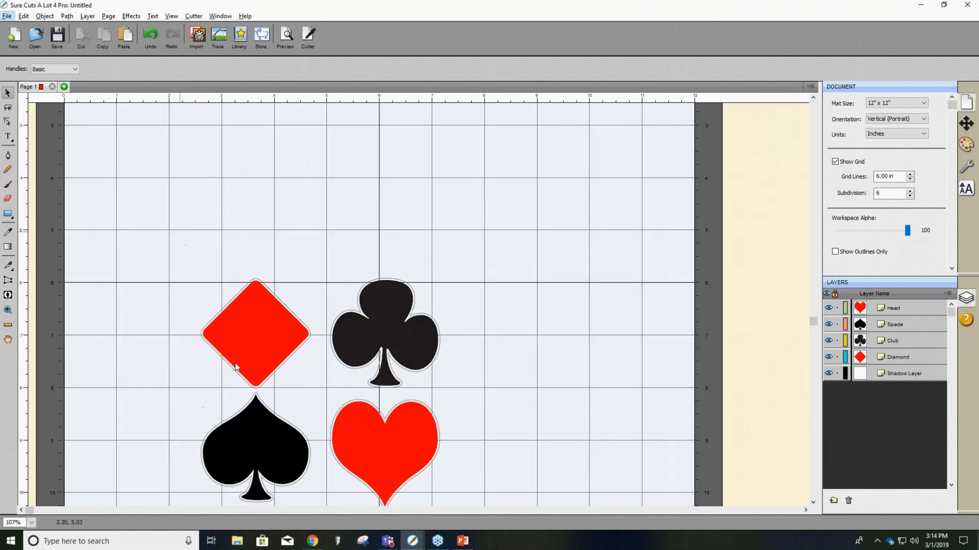
pyautogui.click(242, 317)
pyautogui.scroll(-1, 170, 236)
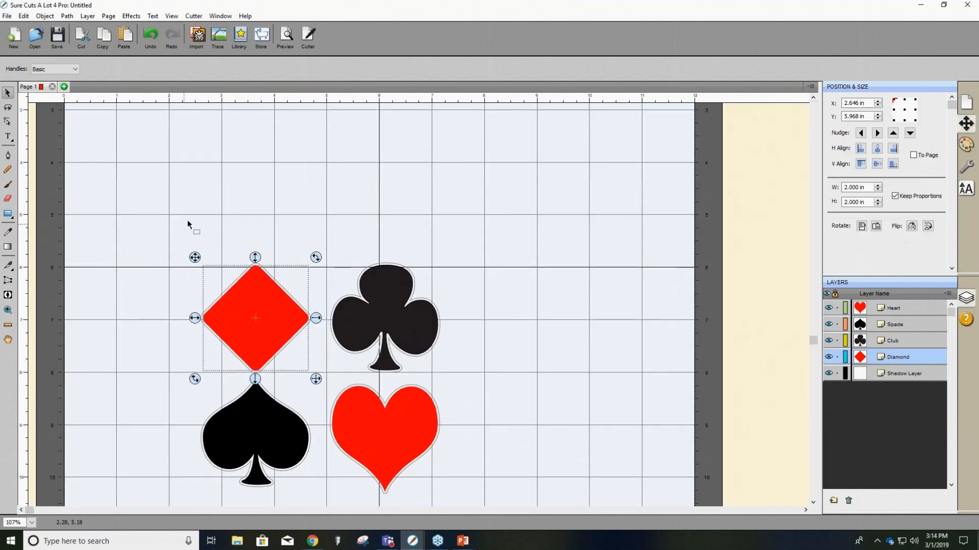
pyautogui.click(148, 39)
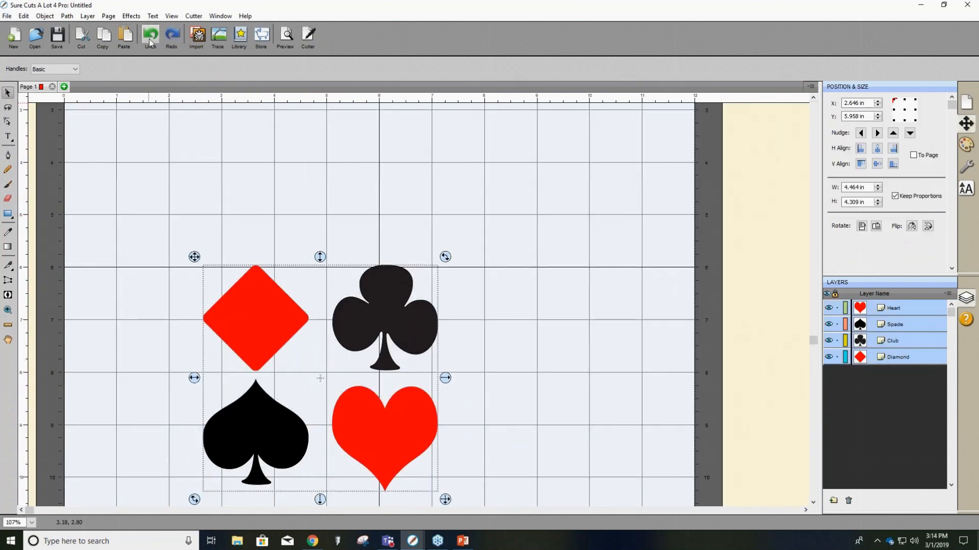
pyautogui.click(451, 231)
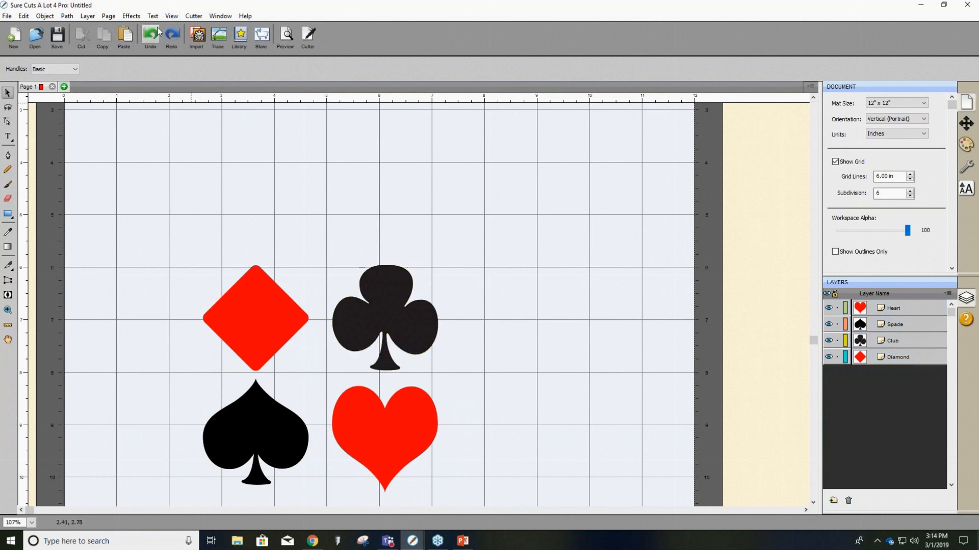
# Move all four suit shapes together to about X 5.97 in, Y 4.13 in, and deselect them.
pyautogui.moveTo(145, 225); pyautogui.dragTo(448, 502)
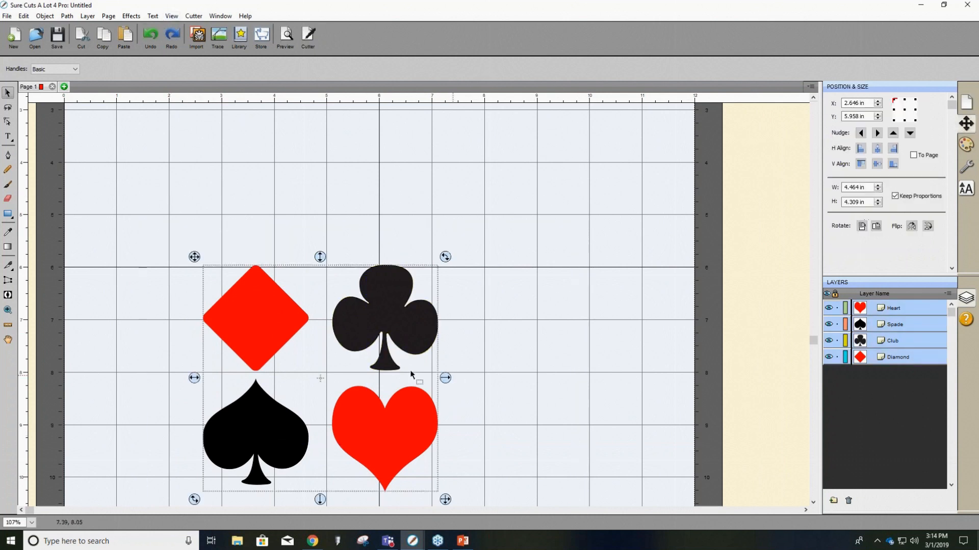
pyautogui.moveTo(427, 326); pyautogui.dragTo(601, 229)
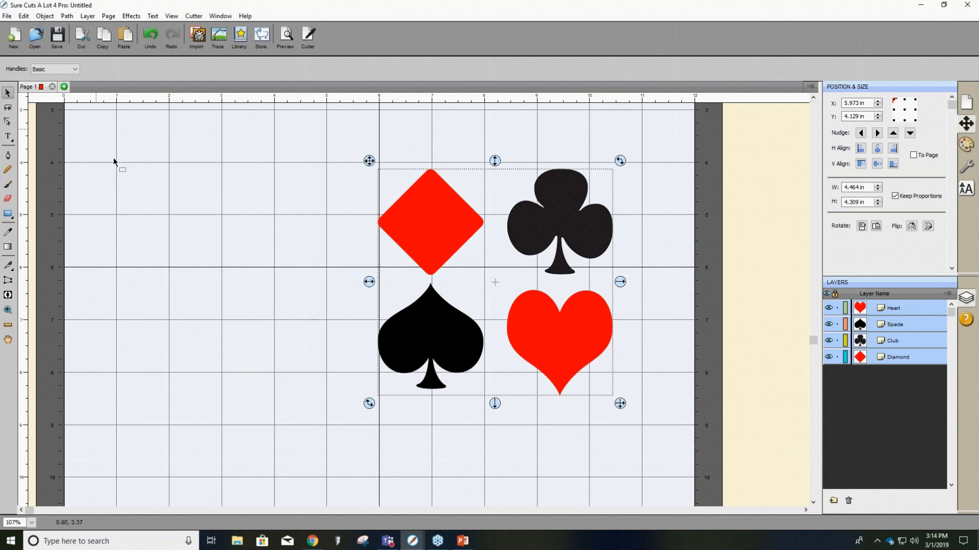
pyautogui.click(235, 210)
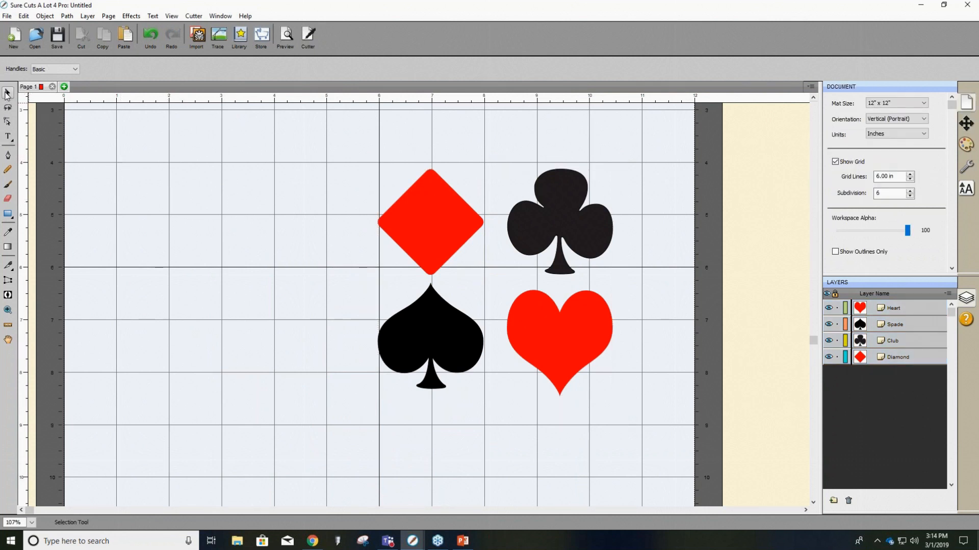
# Demonstrate box selection on the diamond and spade, the club, and the diamond alone, ending with nothing selected.
pyautogui.moveTo(189, 156); pyautogui.dragTo(507, 434)
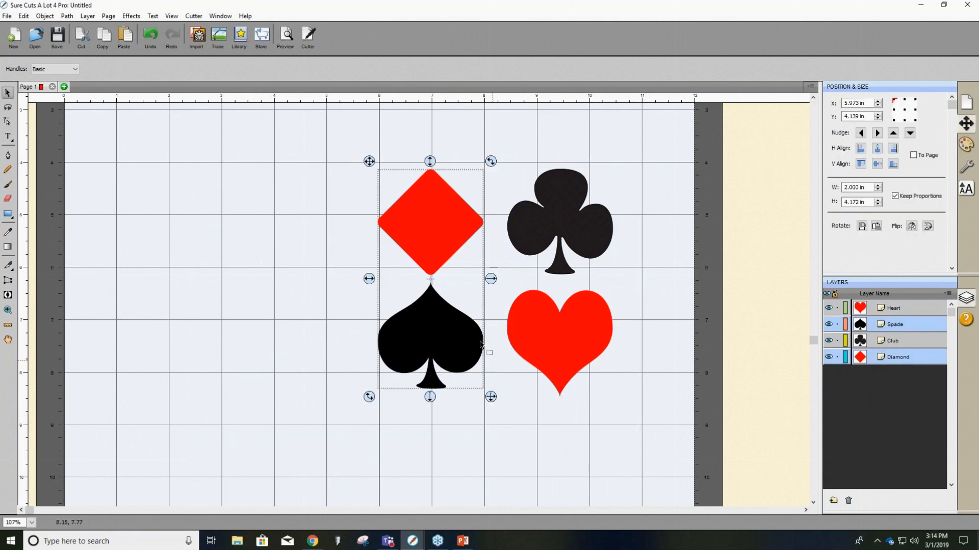
pyautogui.moveTo(661, 152); pyautogui.dragTo(512, 276)
pyautogui.moveTo(359, 139); pyautogui.dragTo(500, 284)
pyautogui.click(214, 357)
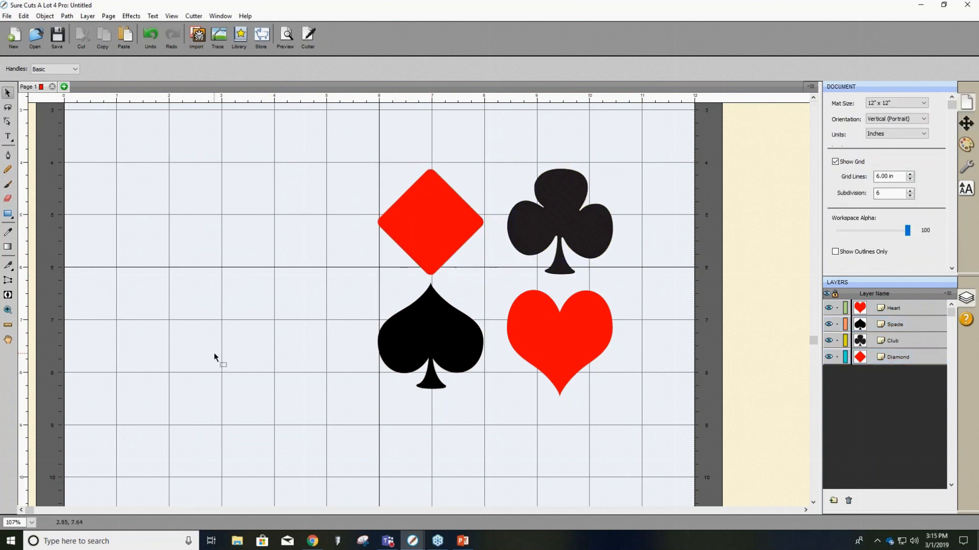
# Select the diamond and spade by drawing a freehand loop around them with the Lasso tool.
pyautogui.click(11, 110)
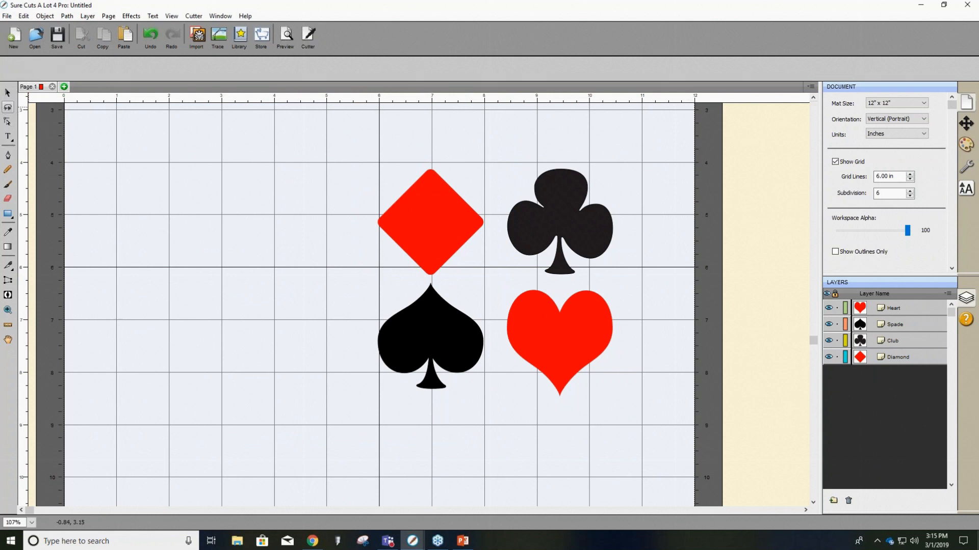
pyautogui.moveTo(389, 157)
pyautogui.mouseDown()
pyautogui.moveTo(480, 188)
pyautogui.moveTo(497, 238)
pyautogui.moveTo(472, 266)
pyautogui.mouseUp()
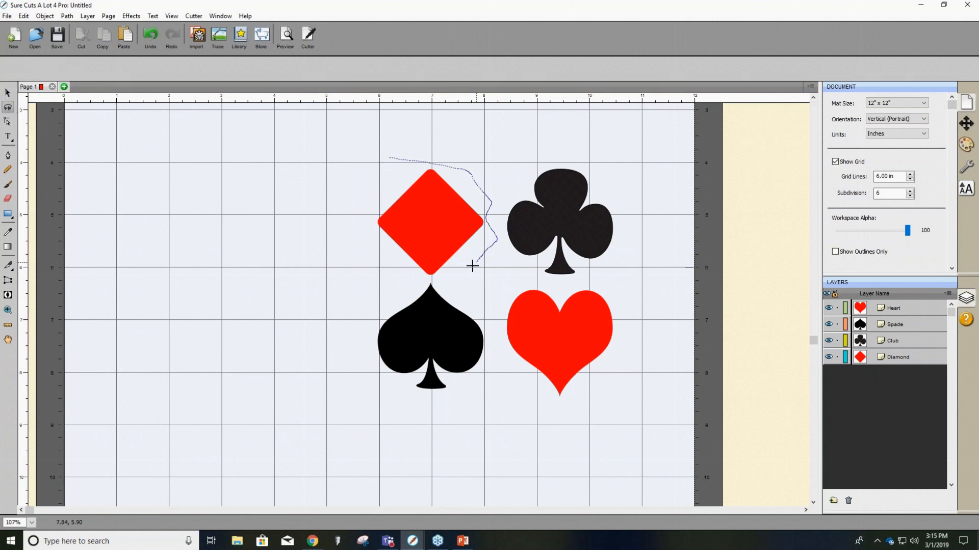
pyautogui.moveTo(480, 304)
pyautogui.mouseDown()
pyautogui.moveTo(484, 386)
pyautogui.moveTo(391, 404)
pyautogui.moveTo(355, 334)
pyautogui.moveTo(380, 267)
pyautogui.moveTo(364, 170)
pyautogui.moveTo(394, 159)
pyautogui.mouseUp()
# Try reshaping the spade alone by pulling its upper-left path node outward, then undo the reshaping.
pyautogui.click(8, 122)
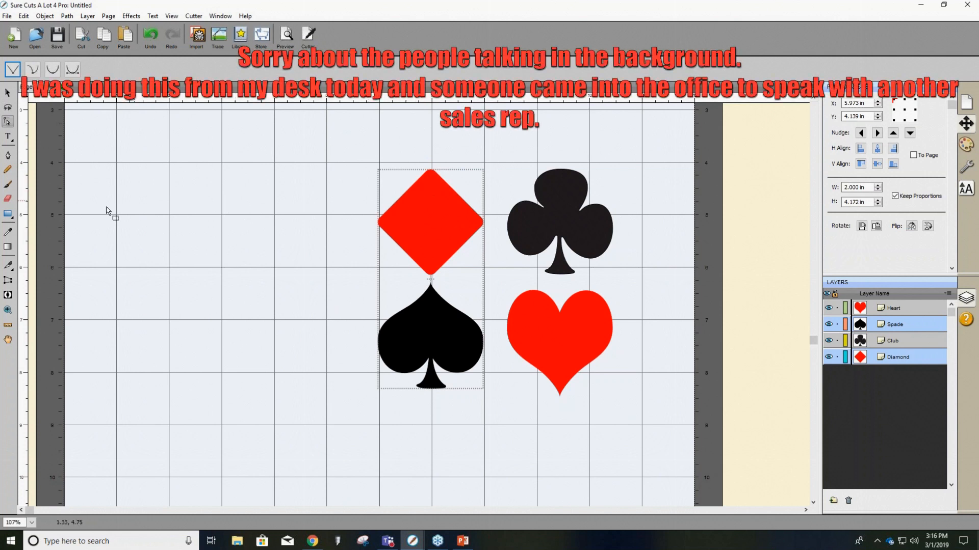
pyautogui.click(7, 93)
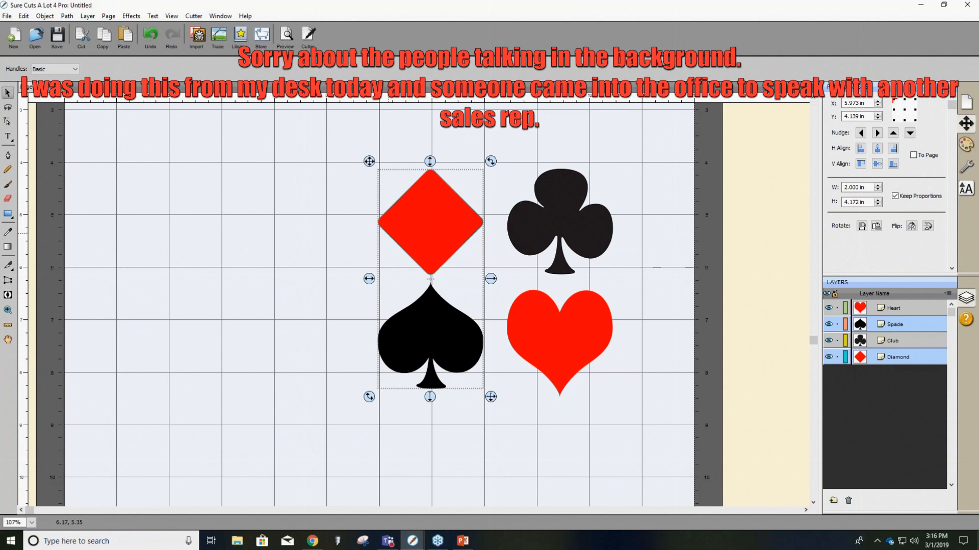
pyautogui.click(318, 291)
pyautogui.click(434, 337)
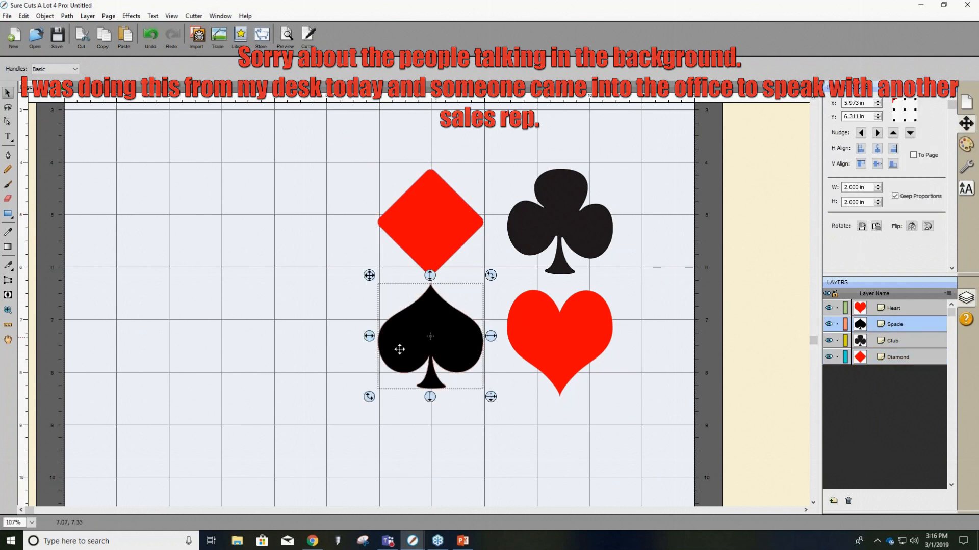
pyautogui.click(8, 121)
pyautogui.moveTo(408, 306); pyautogui.dragTo(356, 264)
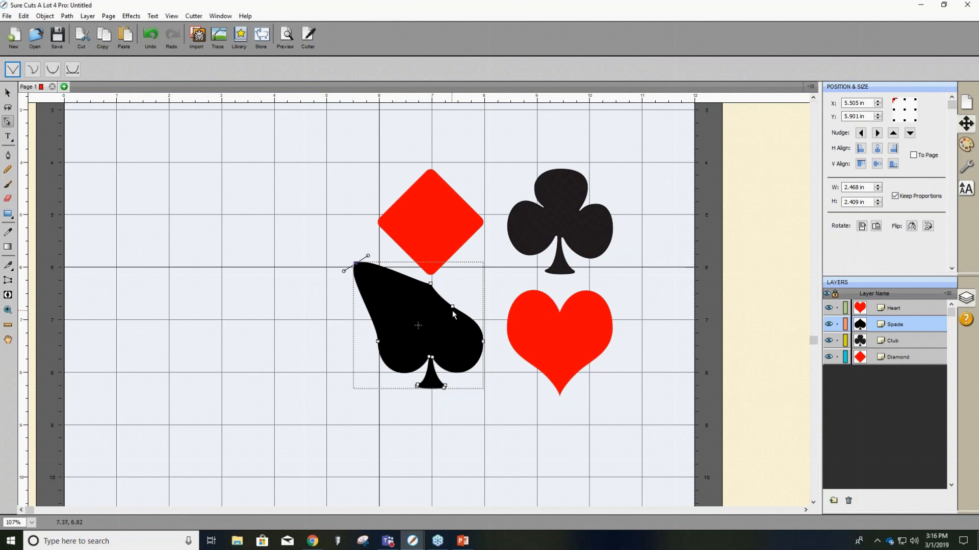
pyautogui.moveTo(452, 308); pyautogui.dragTo(517, 250)
pyautogui.click(366, 294)
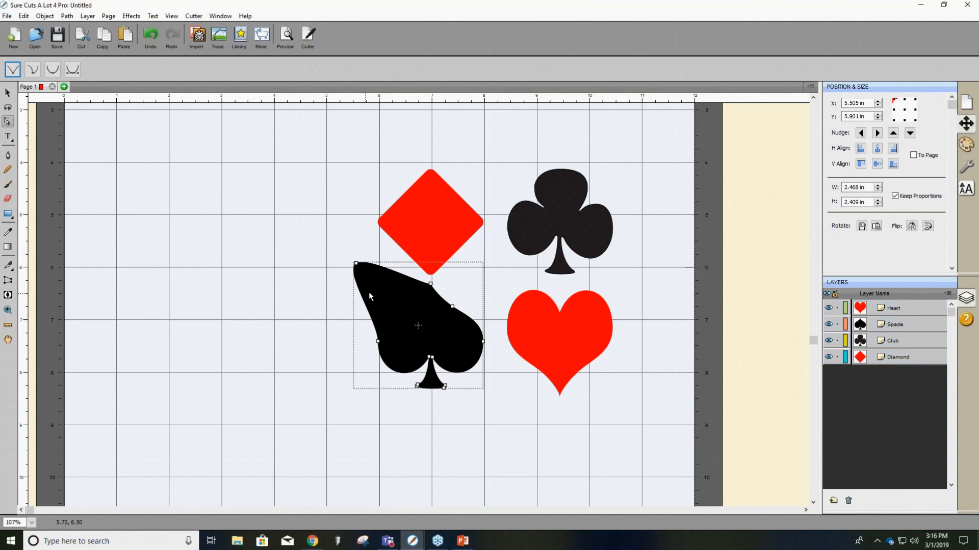
pyautogui.click(150, 34)
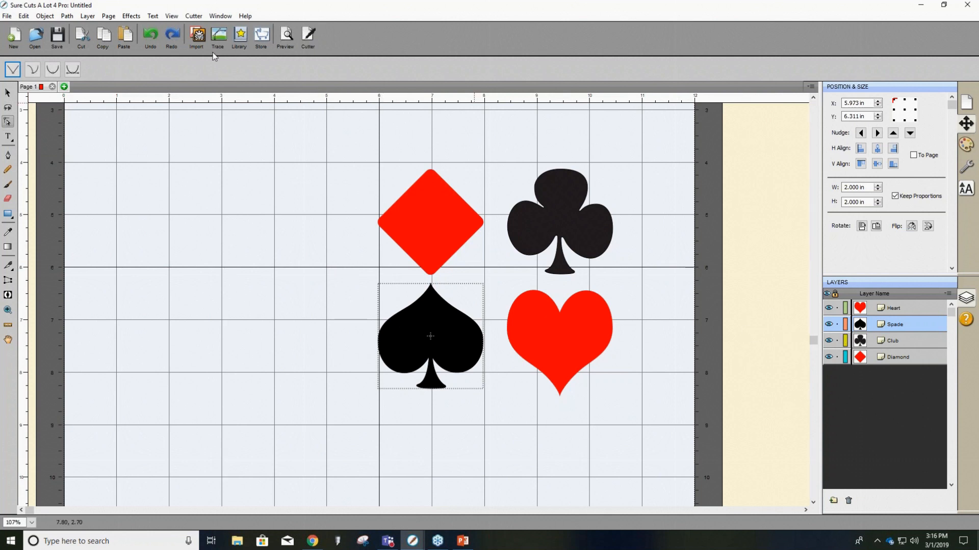
# View the shape Library and close it without adding a shape.
pyautogui.click(239, 36)
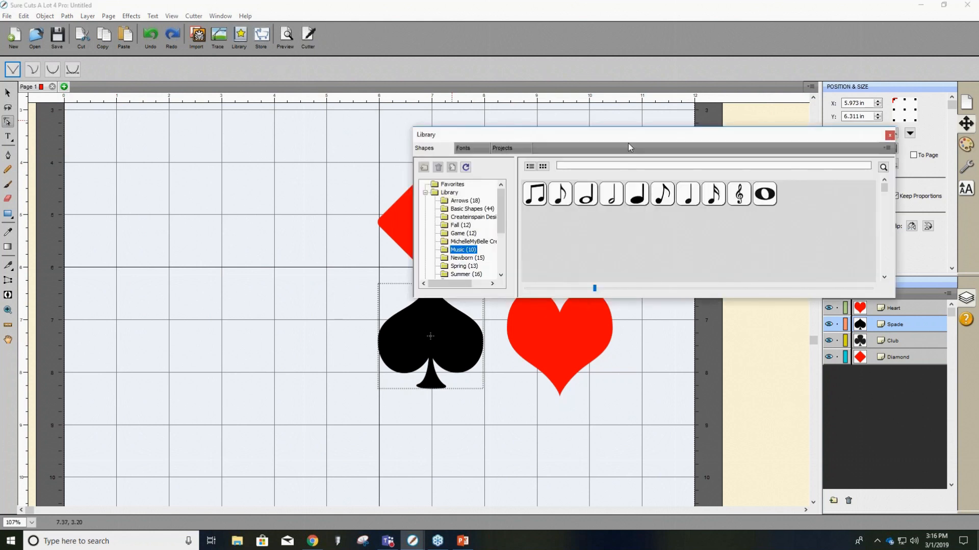
pyautogui.click(889, 135)
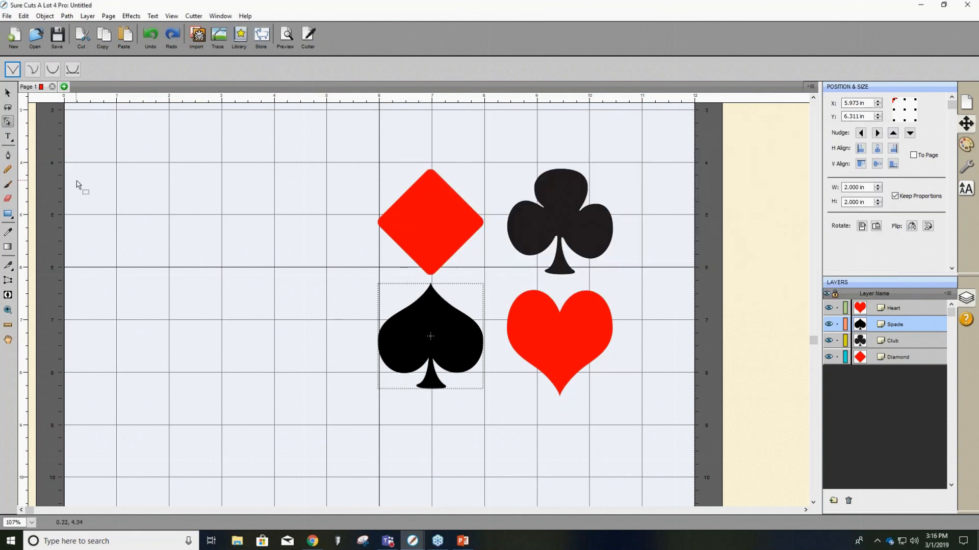
# Add the horizontal text "Hello" in the empty area beside the diamond, using Montserrat Light at 1.00 in.
pyautogui.click(9, 138)
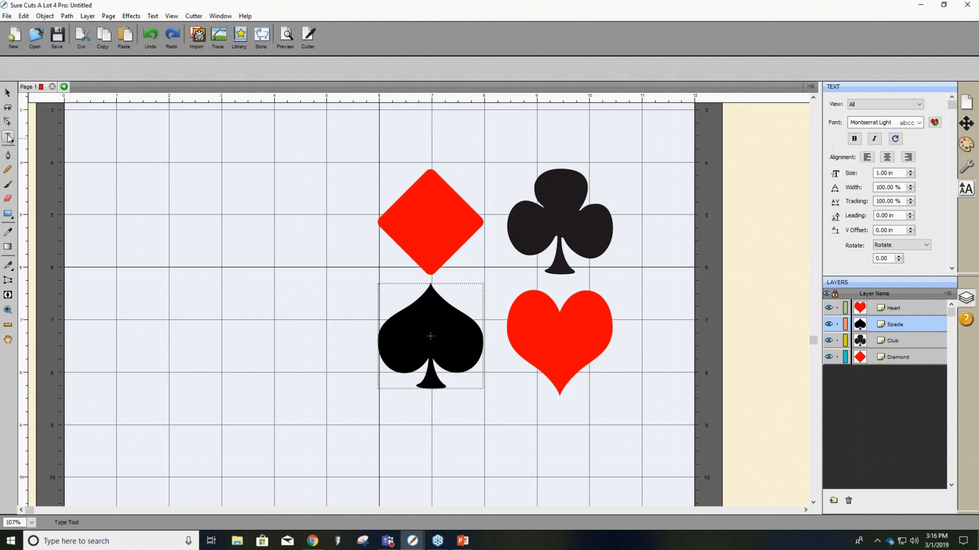
pyautogui.click(9, 138)
pyautogui.click(9, 137)
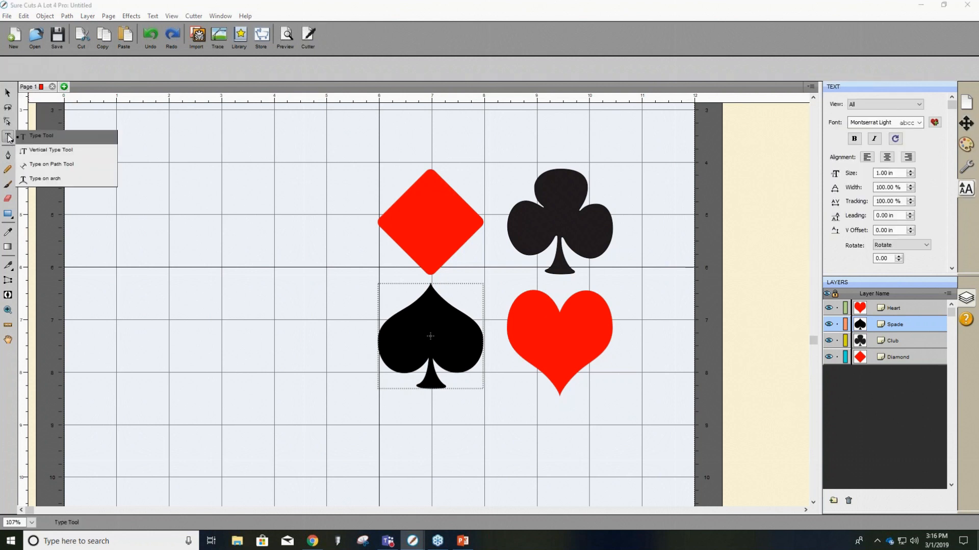
pyautogui.click(36, 140)
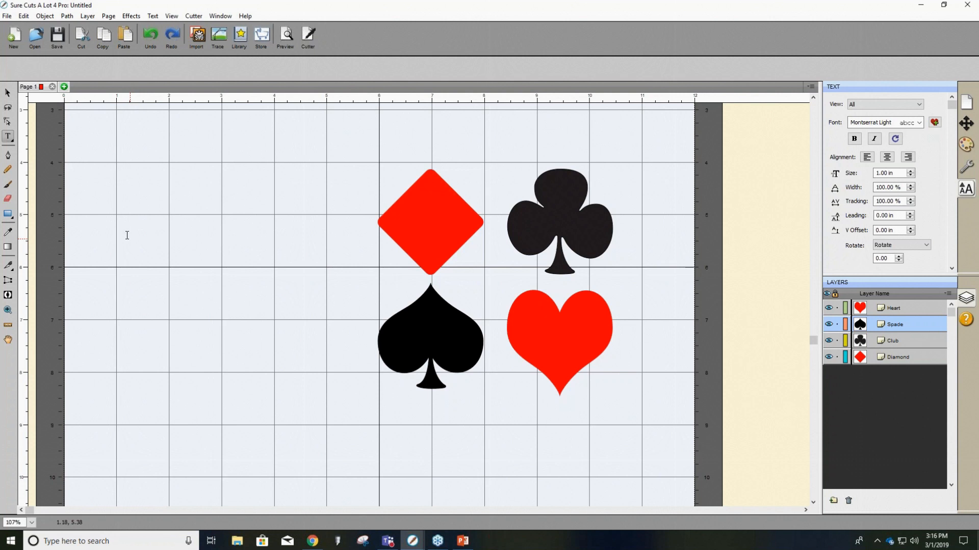
pyautogui.write('HEllo')
pyautogui.press('BackSpace')
pyautogui.press('BackSpace')
pyautogui.press('BackSpace')
pyautogui.press('BackSpace')
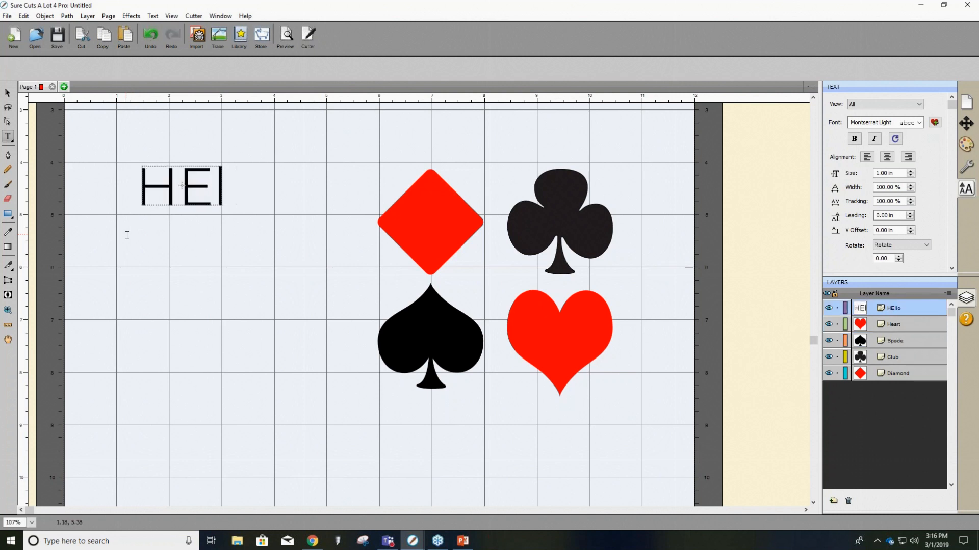
pyautogui.write('ello')
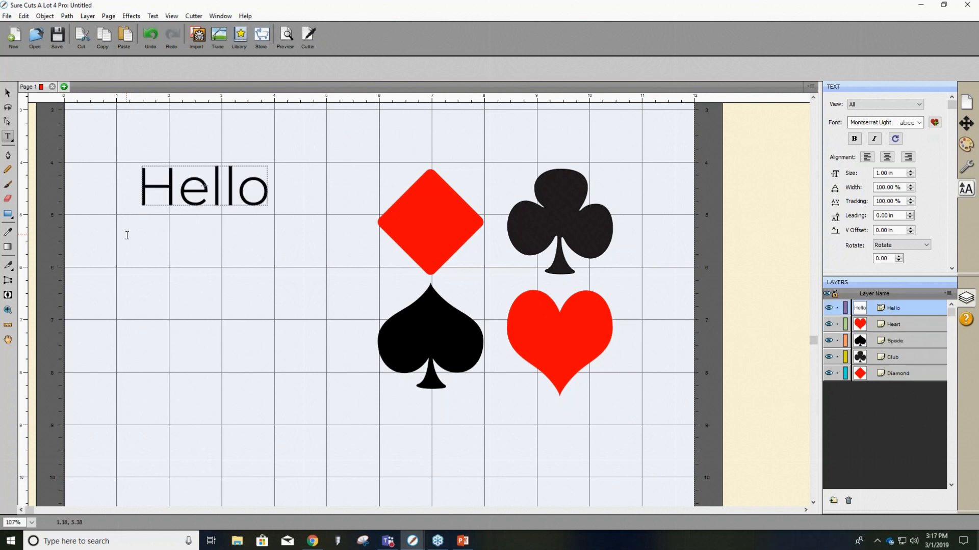
# Add the word "Hotel" as vertical text below "Hello" and bring the whole word into view.
pyautogui.click(8, 136)
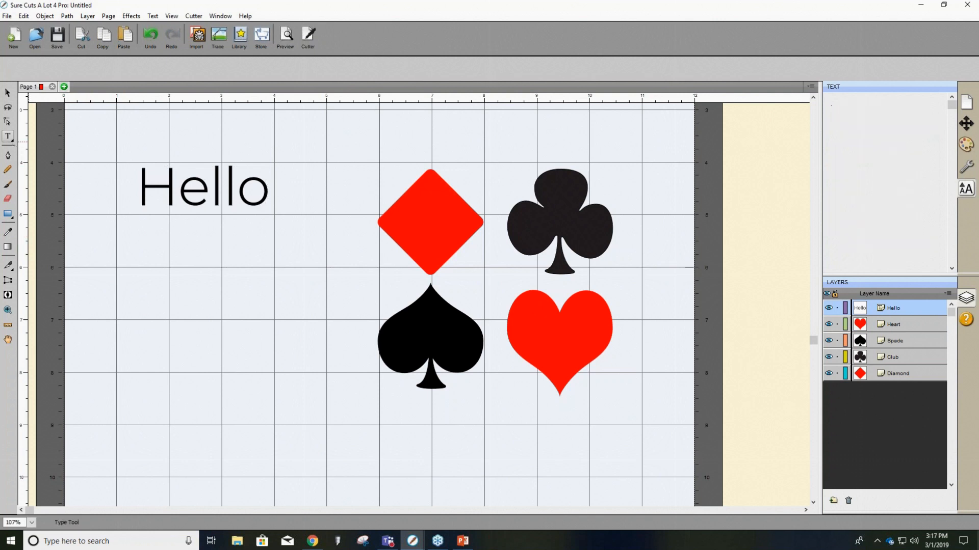
pyautogui.click(32, 151)
pyautogui.click(116, 290)
pyautogui.write('Hotel')
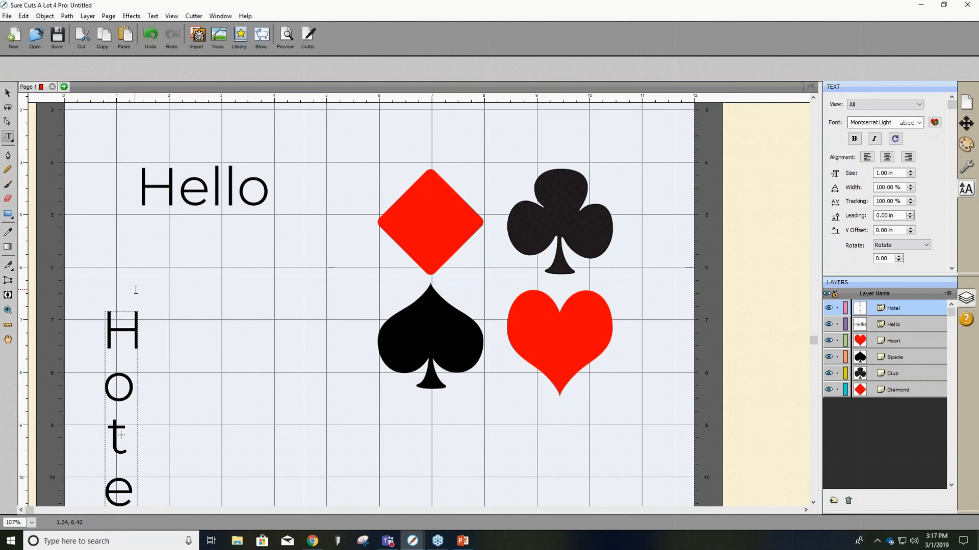
pyautogui.rightClick(136, 290)
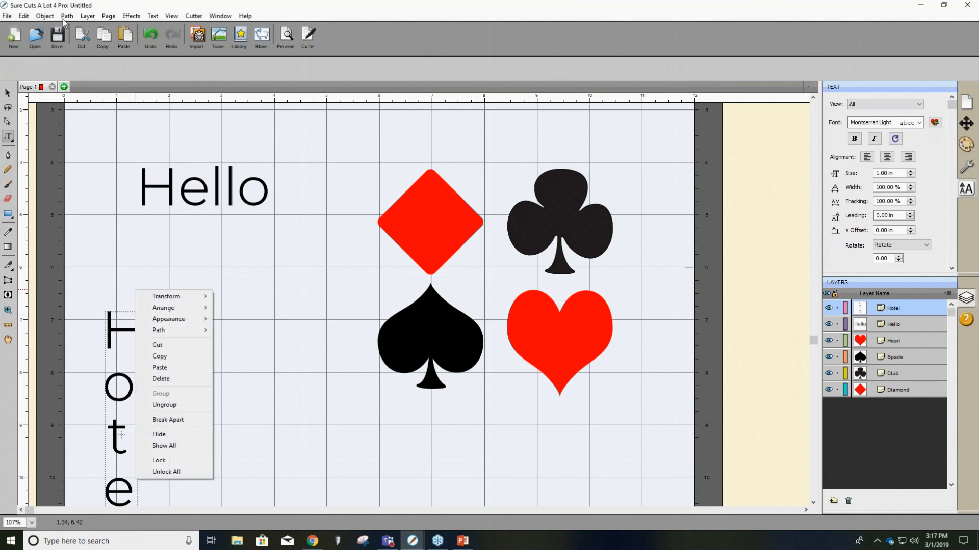
pyautogui.click(170, 17)
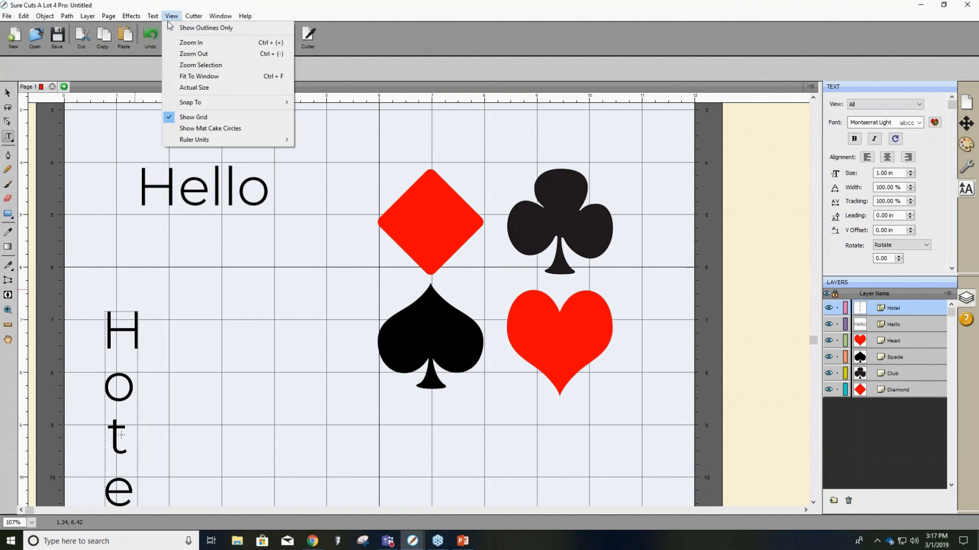
pyautogui.click(188, 53)
pyautogui.click(171, 16)
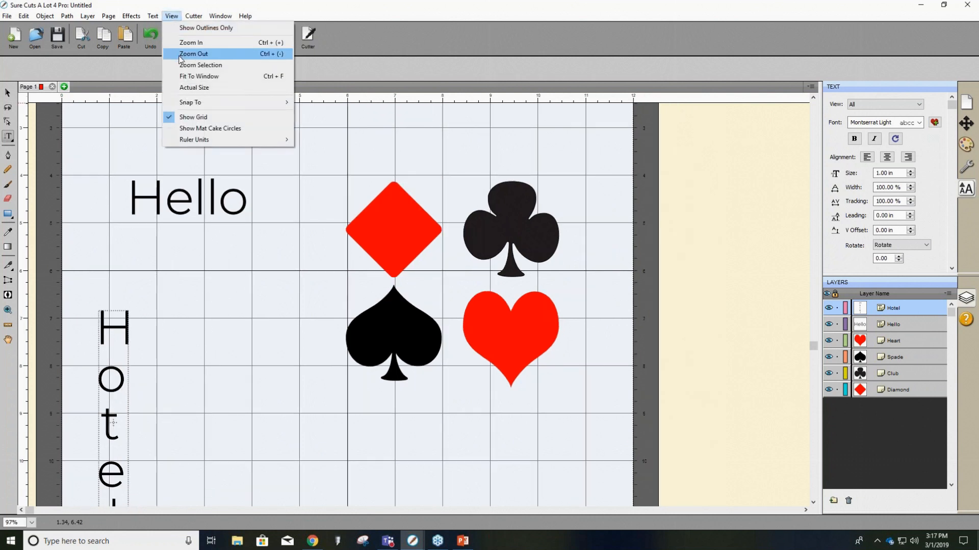
pyautogui.click(188, 53)
pyautogui.scroll(-3, 219, 367)
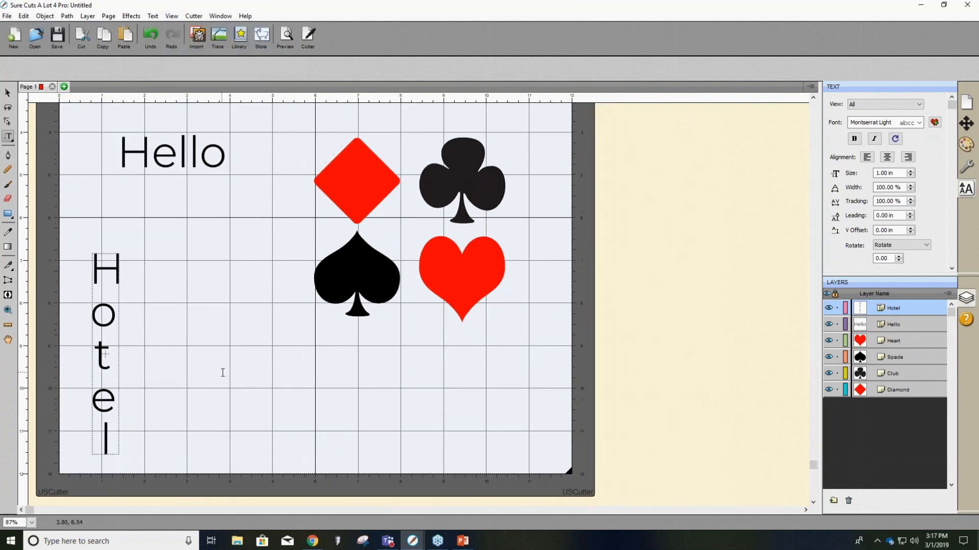
pyautogui.scroll(1, 191, 379)
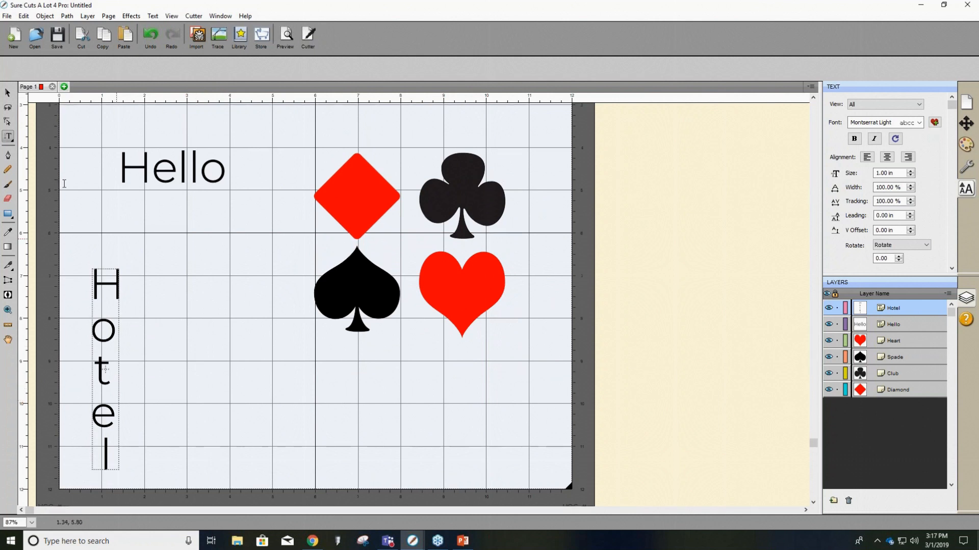
# Try drawing a curved open path below the spade and heart with the Pen tool, then delete it.
pyautogui.click(9, 139)
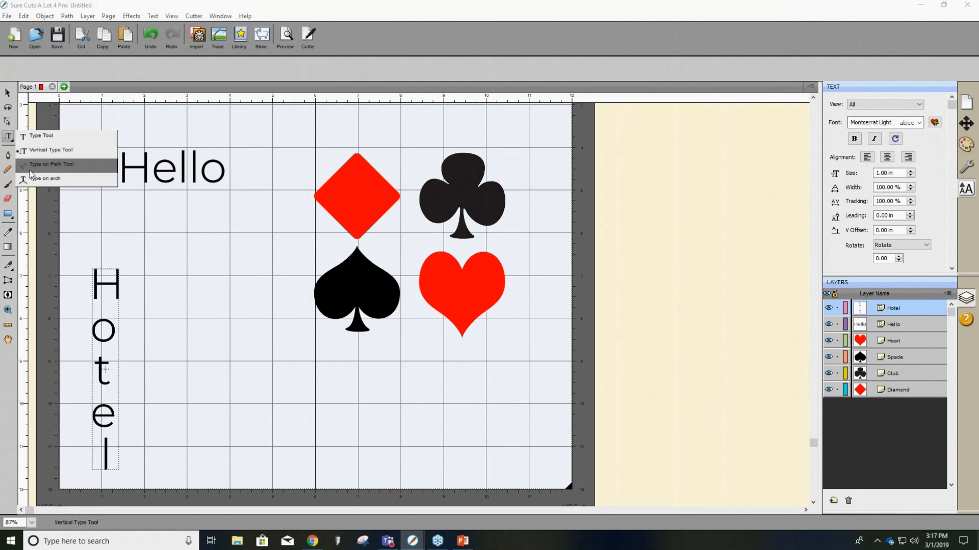
pyautogui.click(23, 136)
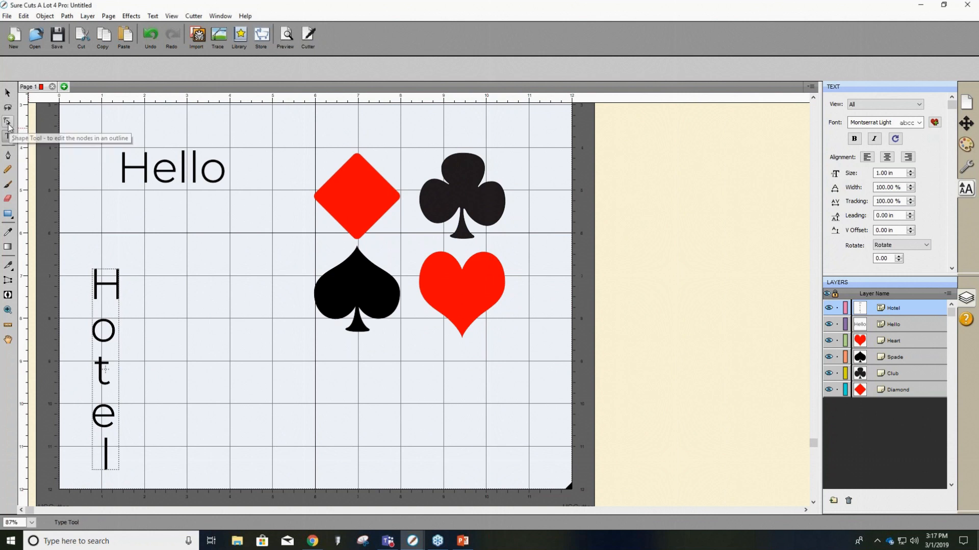
pyautogui.click(8, 154)
pyautogui.click(243, 392)
pyautogui.click(356, 387)
pyautogui.rightClick(442, 406)
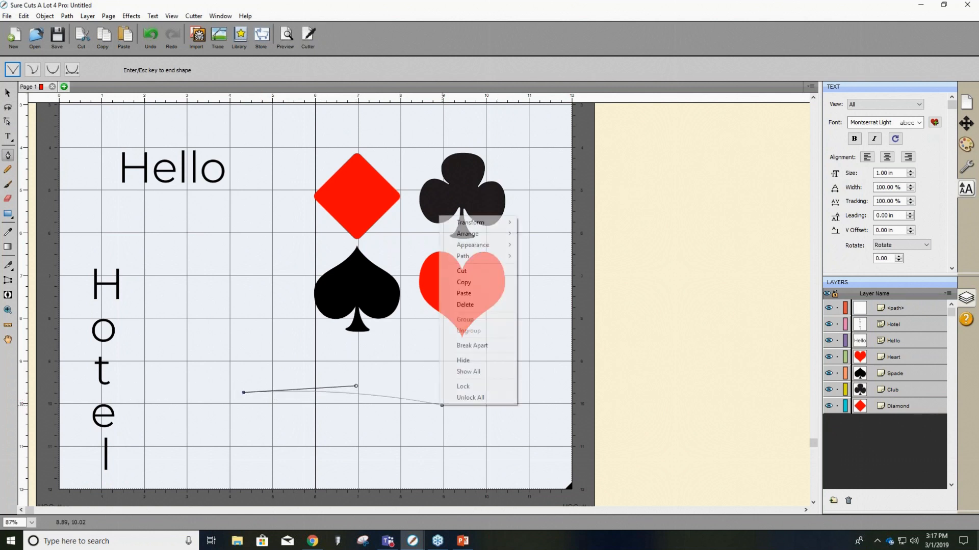
pyautogui.click(263, 368)
pyautogui.press('Return')
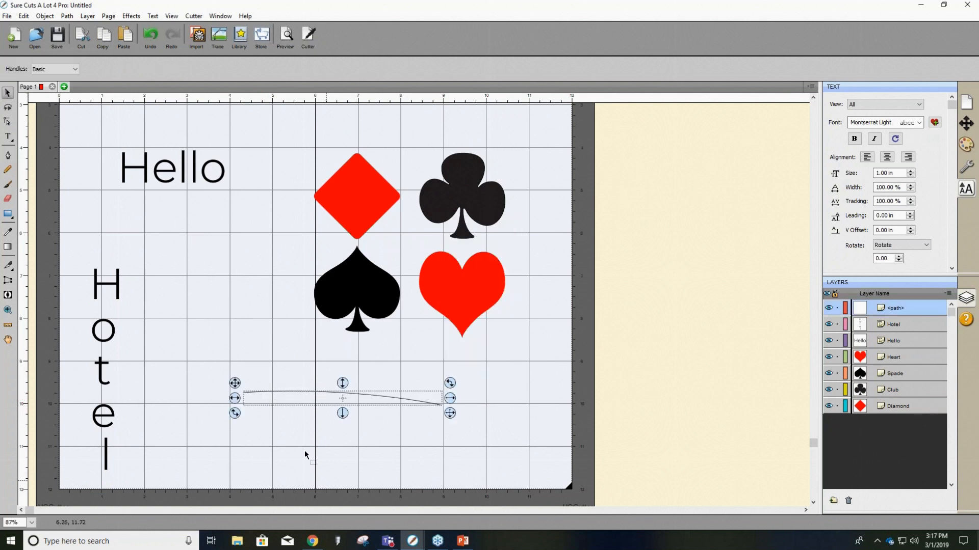
pyautogui.press('Delete')
# Draw a freehand line about 7.67 in wide below the suit shapes and add a short greeting with a first name above it.
pyautogui.click(8, 169)
pyautogui.moveTo(193, 432)
pyautogui.mouseDown()
pyautogui.moveTo(310, 424)
pyautogui.moveTo(520, 430)
pyautogui.mouseUp()
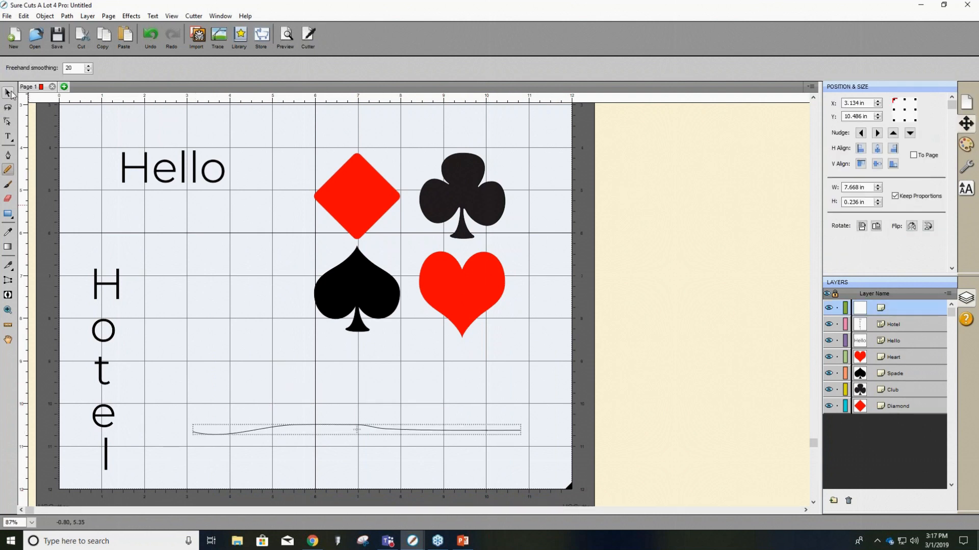
pyautogui.click(7, 137)
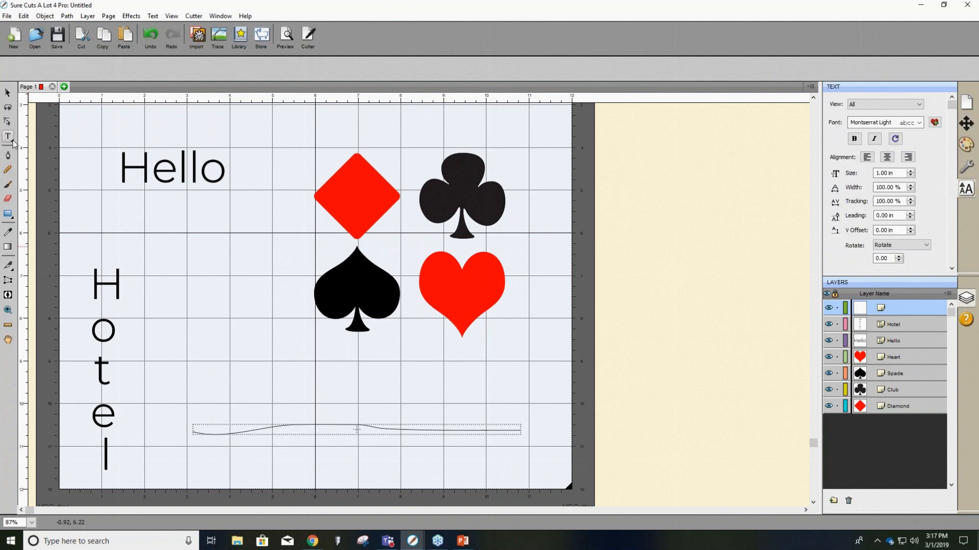
pyautogui.click(301, 394)
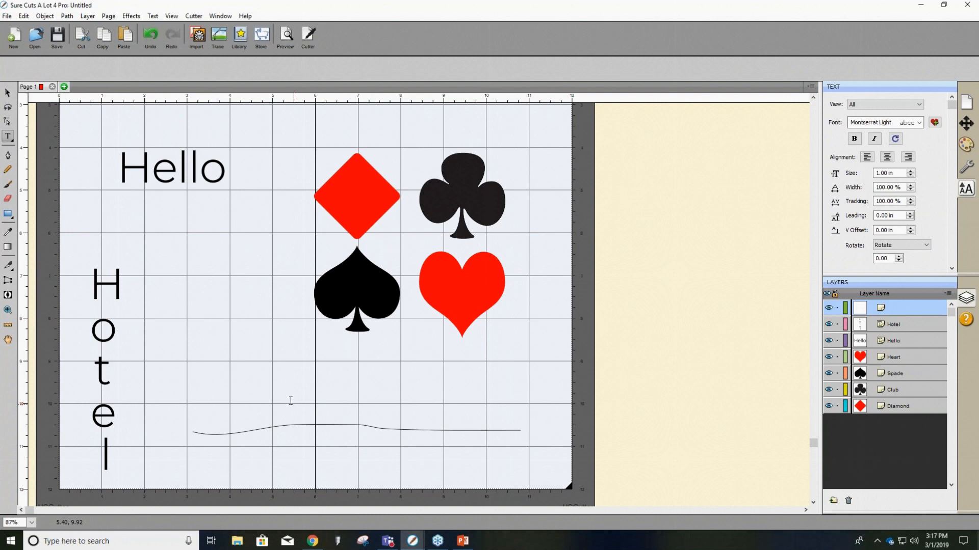
pyautogui.write('Hello jh')
pyautogui.press('BackSpace')
pyautogui.press('BackSpace')
pyautogui.write('josh')
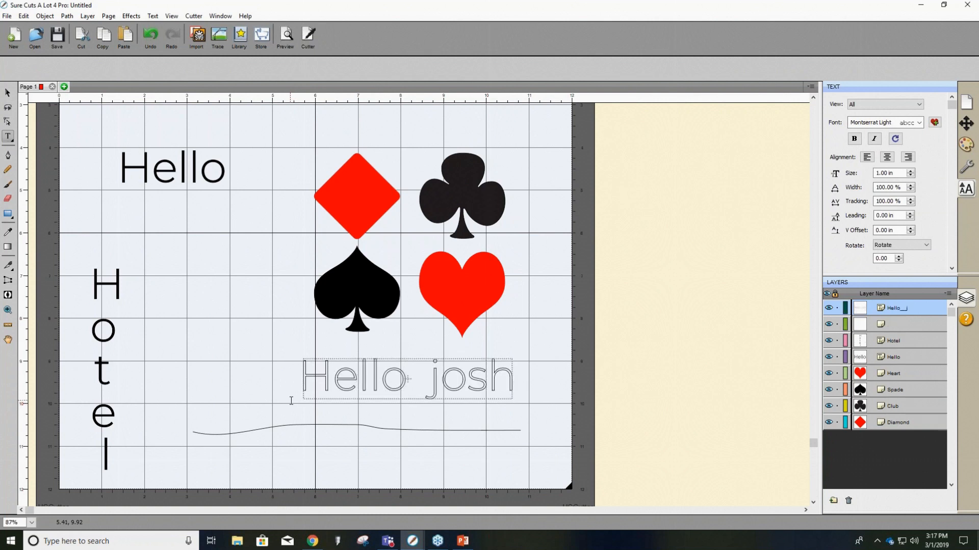
pyautogui.press('Escape')
# Try applying the Type on Path tool with the greeting text and the freehand line selected together.
pyautogui.moveTo(162, 334); pyautogui.dragTo(663, 496)
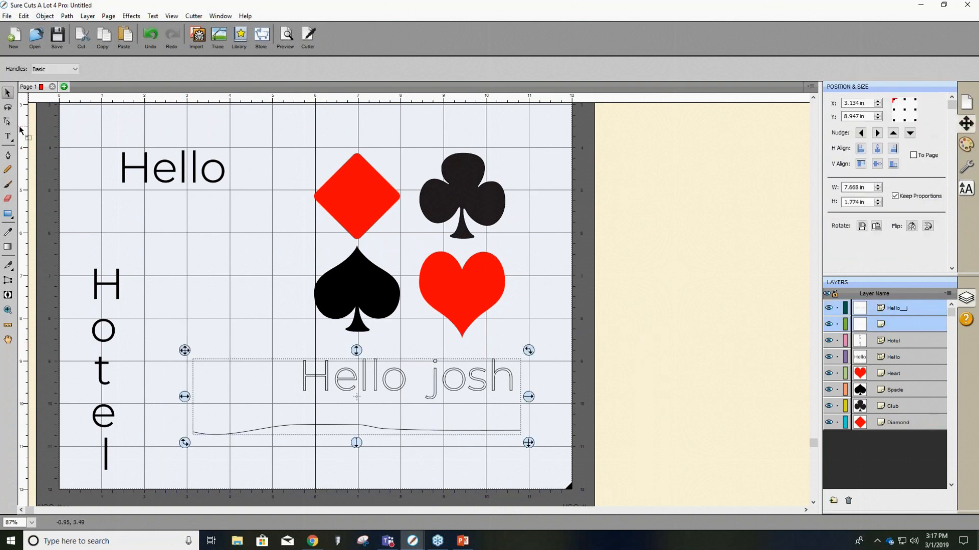
pyautogui.click(8, 136)
pyautogui.click(8, 138)
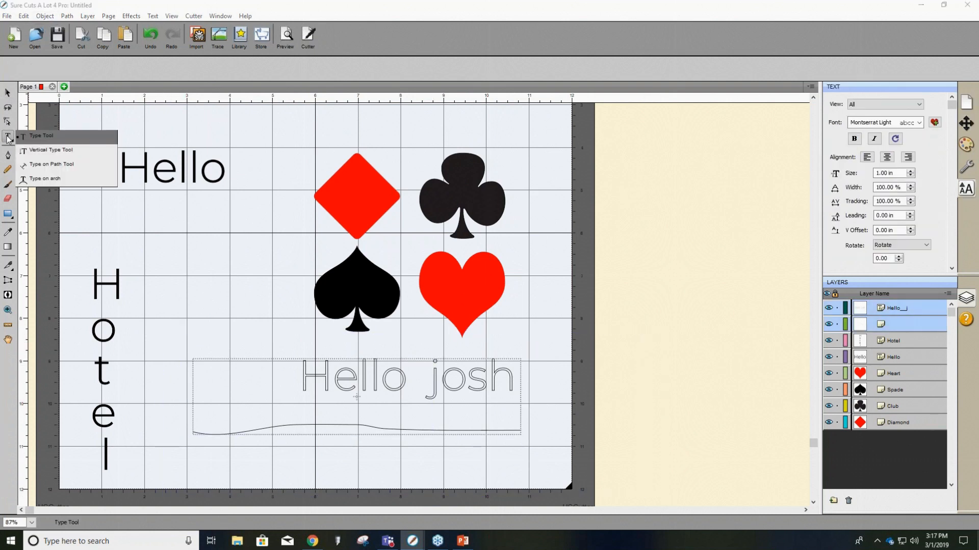
pyautogui.click(49, 165)
pyautogui.click(303, 425)
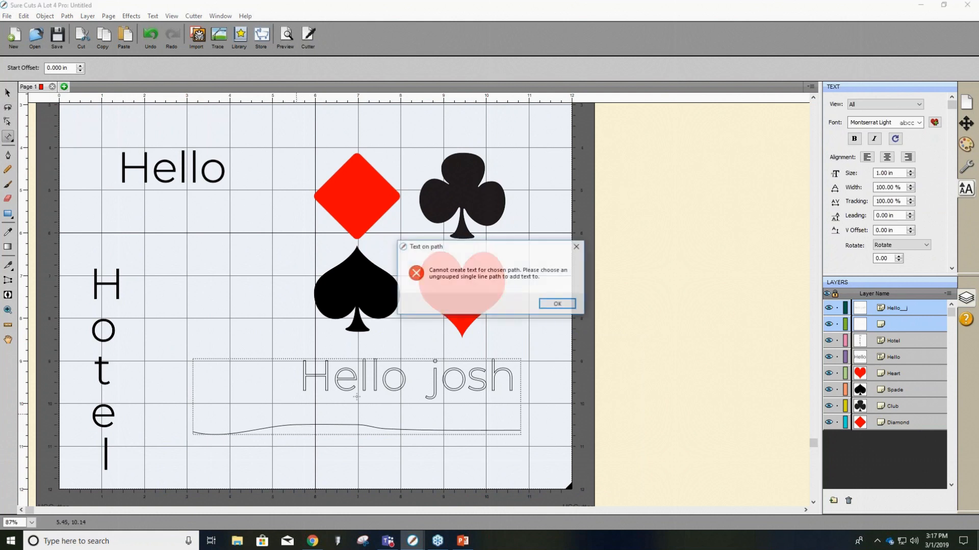
pyautogui.press('Return')
# Clear the selection and delete the greeting text above the freehand line.
pyautogui.click(7, 92)
pyautogui.click(118, 261)
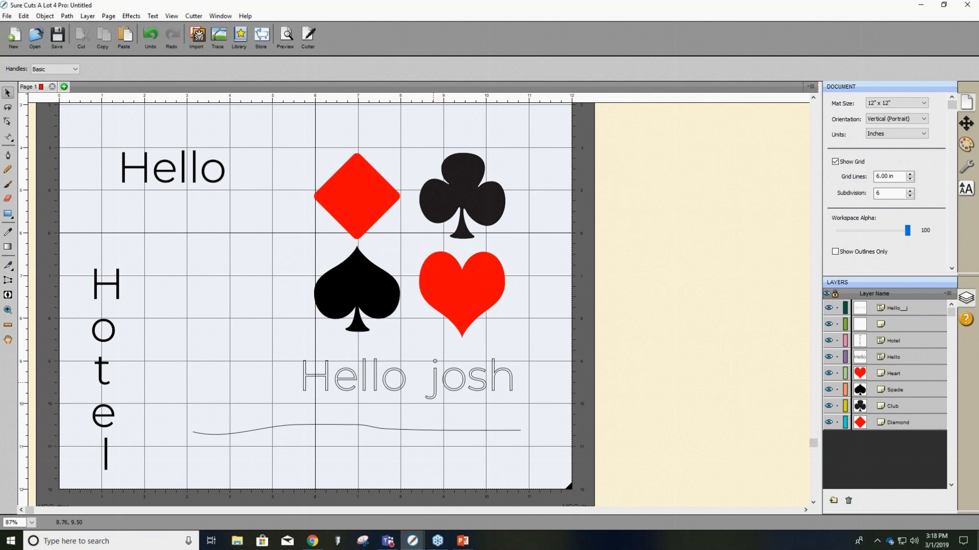
pyautogui.click(309, 377)
pyautogui.press('Delete')
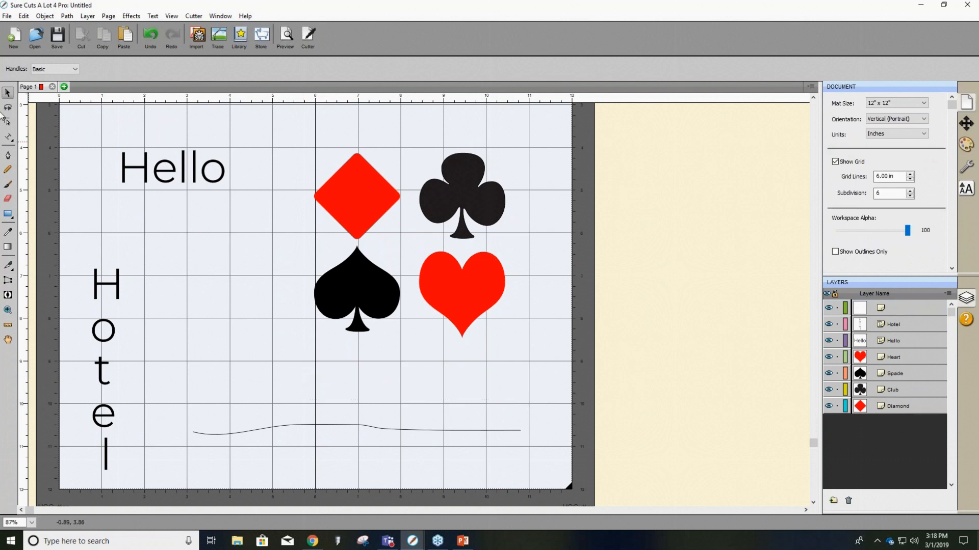
# Try placing the letter "S" along the freehand line with Type on Path, then delete the text and line.
pyautogui.click(194, 433)
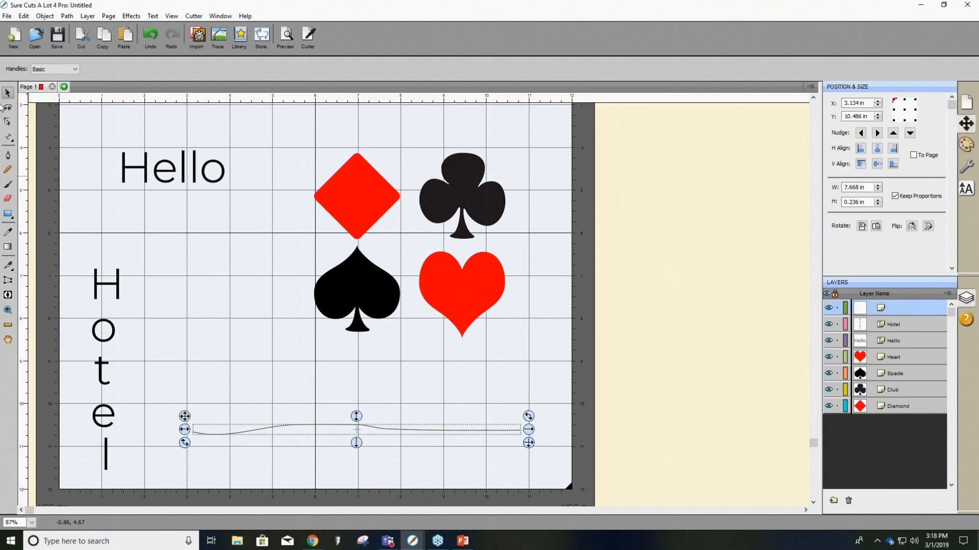
pyautogui.click(8, 139)
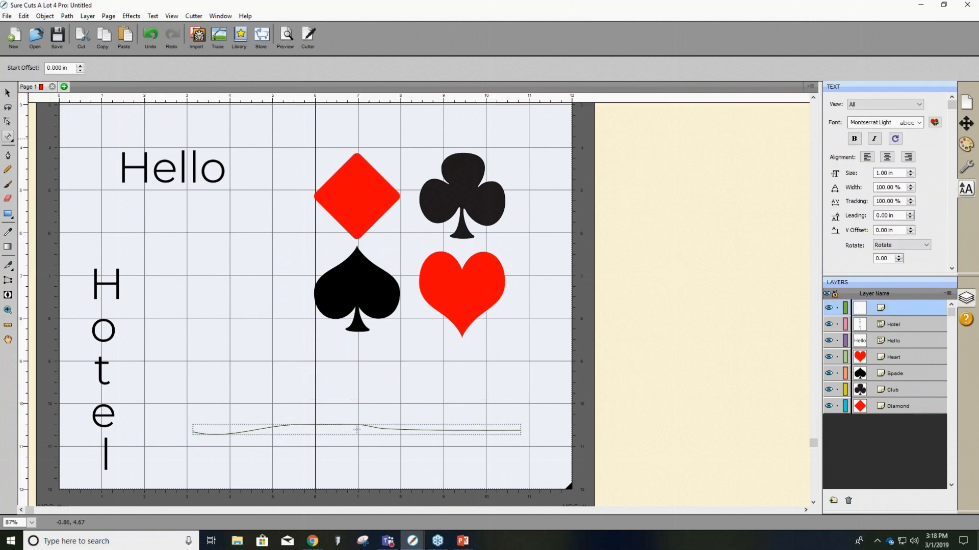
pyautogui.write('S')
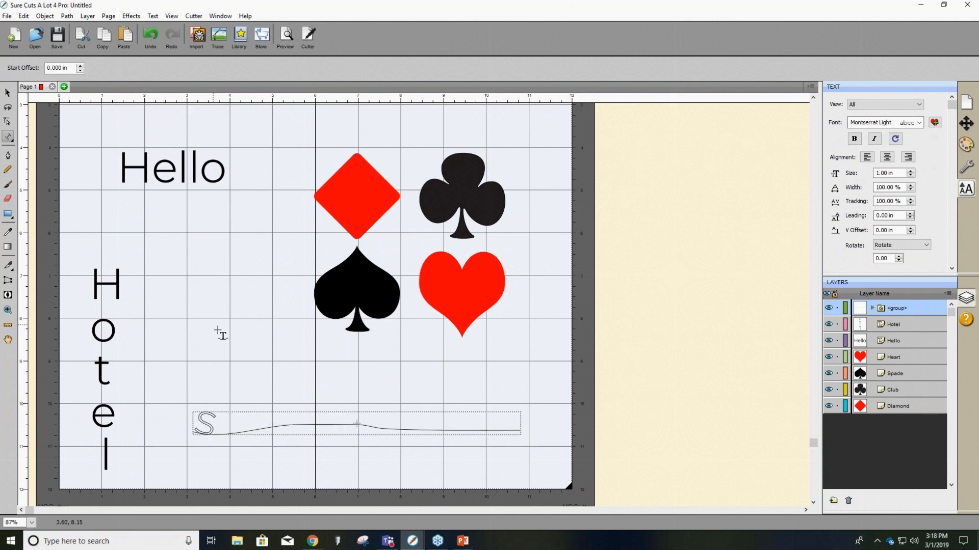
pyautogui.scroll(1, 232, 410)
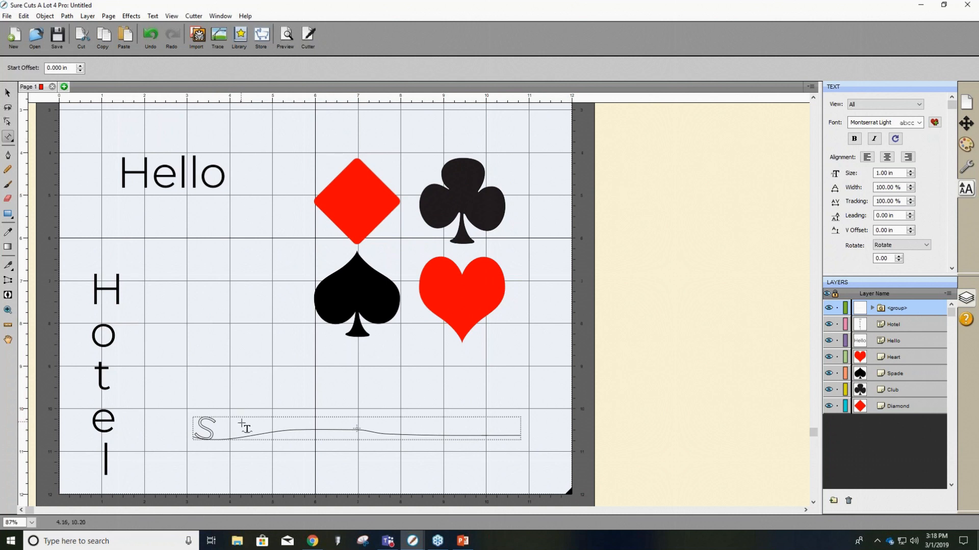
pyautogui.click(8, 93)
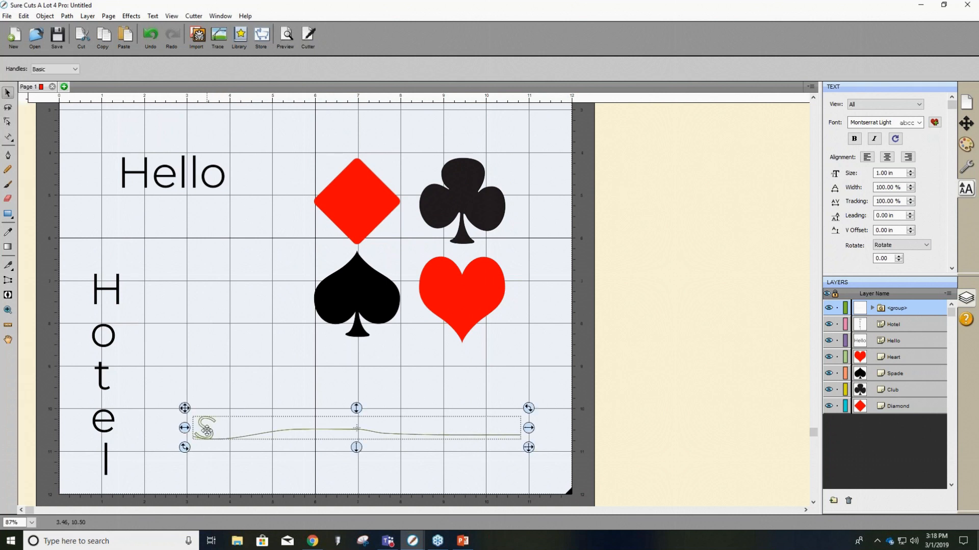
pyautogui.press('Delete')
# Draw a new wavy freehand line about 8.9 in wide below the suit shapes and place the text "Then" along it.
pyautogui.click(7, 169)
pyautogui.moveTo(182, 438)
pyautogui.mouseDown()
pyautogui.moveTo(464, 439)
pyautogui.moveTo(562, 426)
pyautogui.mouseUp()
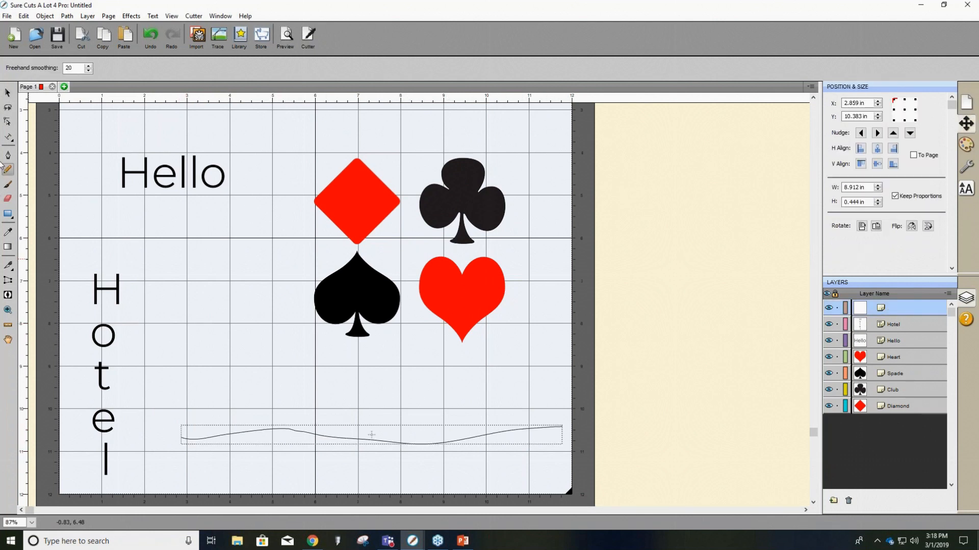
pyautogui.click(8, 138)
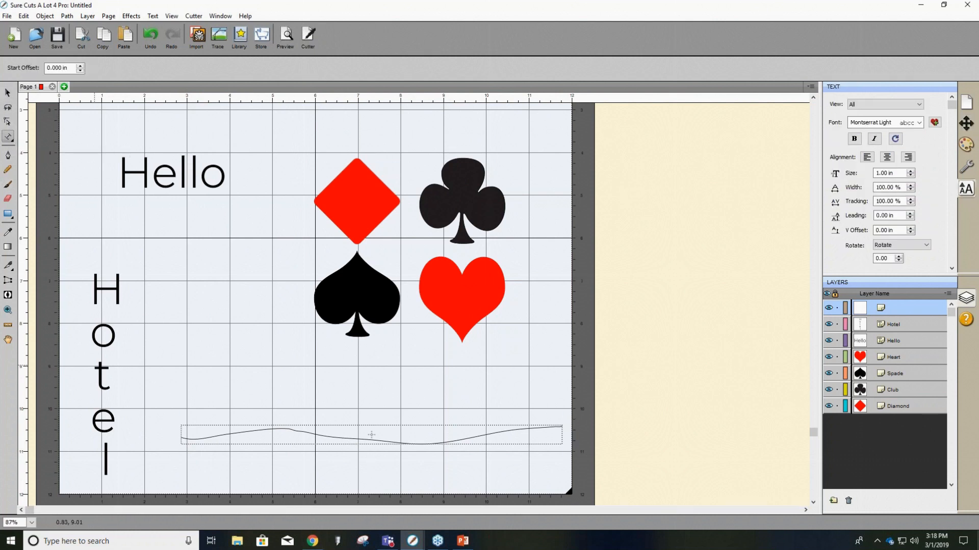
pyautogui.click(221, 432)
pyautogui.write('asd')
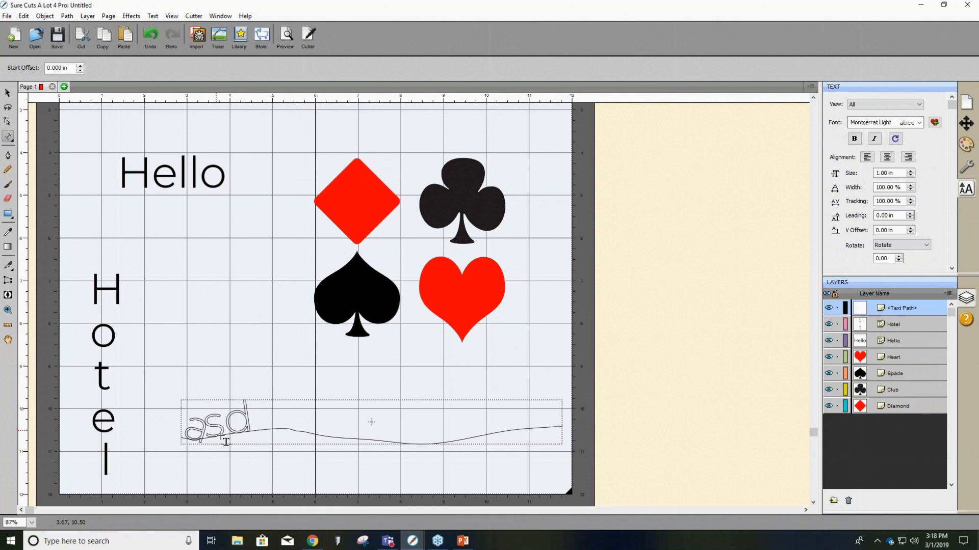
pyautogui.press('BackSpace')
pyautogui.press('BackSpace')
pyautogui.press('BackSpace')
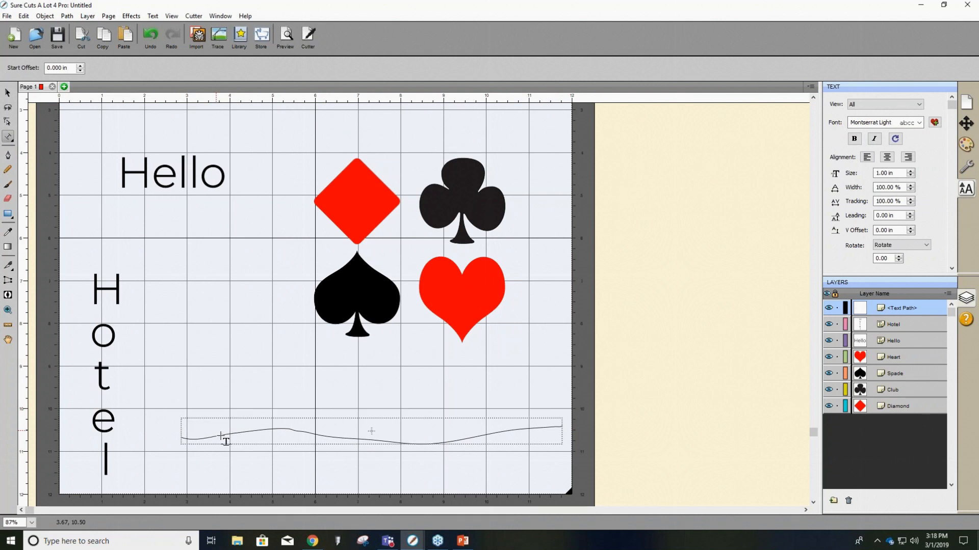
pyautogui.write('Then')
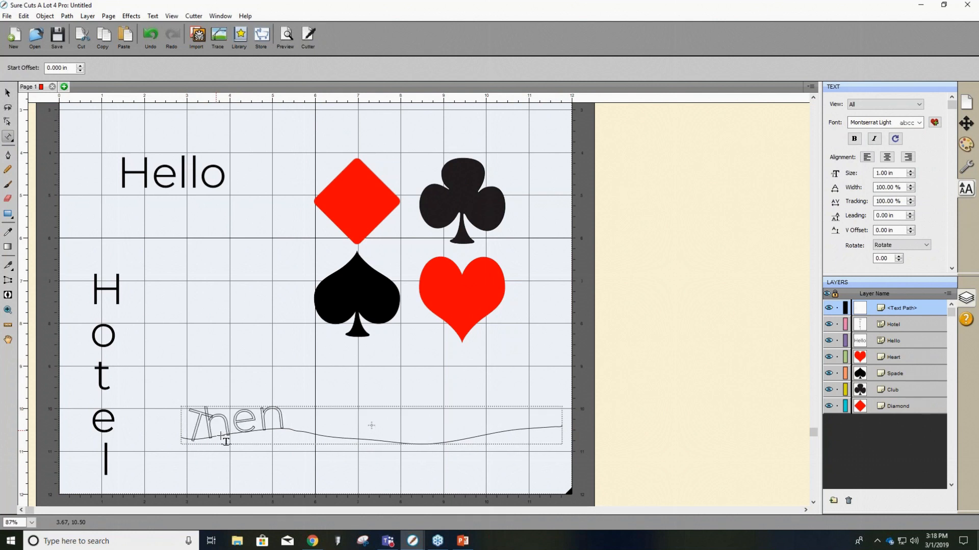
# Extend the text on the wavy line to read "Then you start type" and deselect it.
pyautogui.write(' you start')
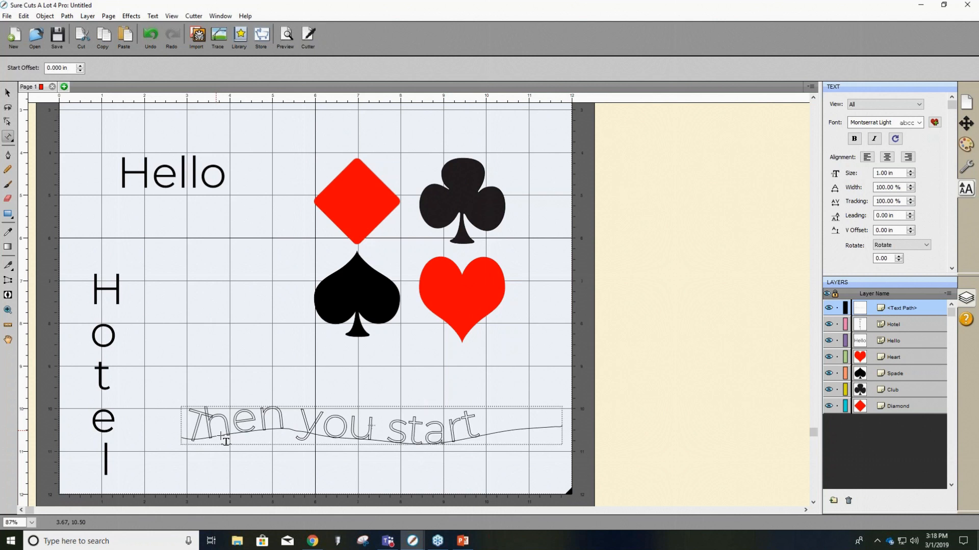
pyautogui.write(' type')
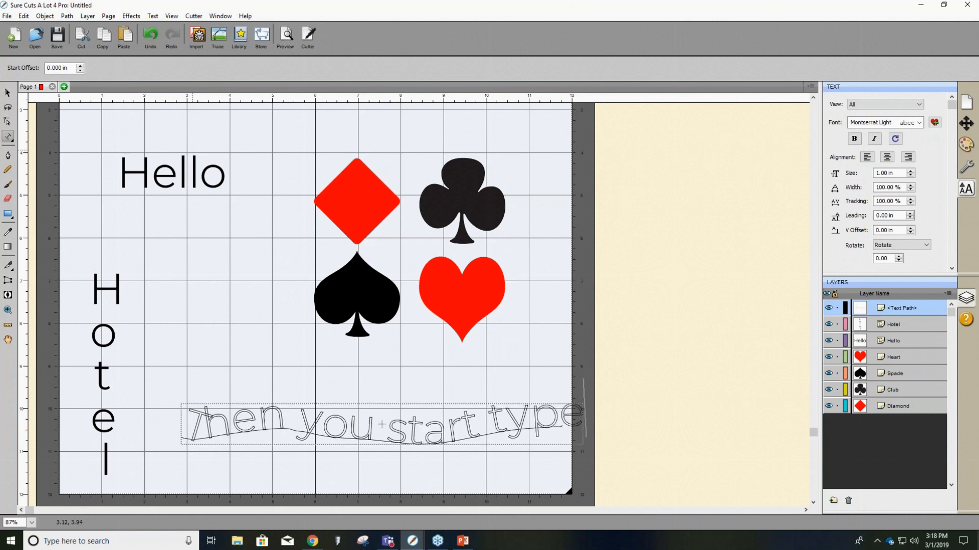
pyautogui.click(6, 109)
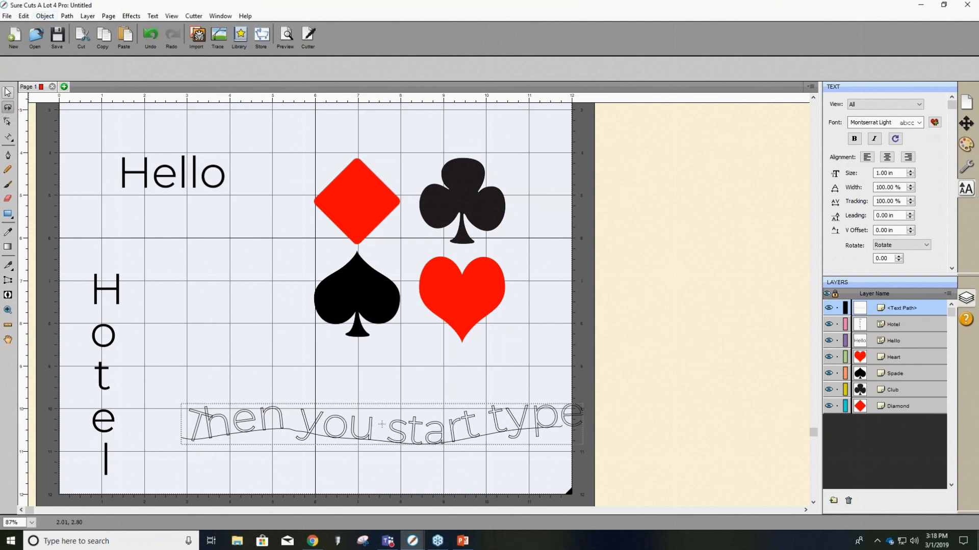
pyautogui.click(7, 93)
pyautogui.click(8, 108)
pyautogui.click(221, 411)
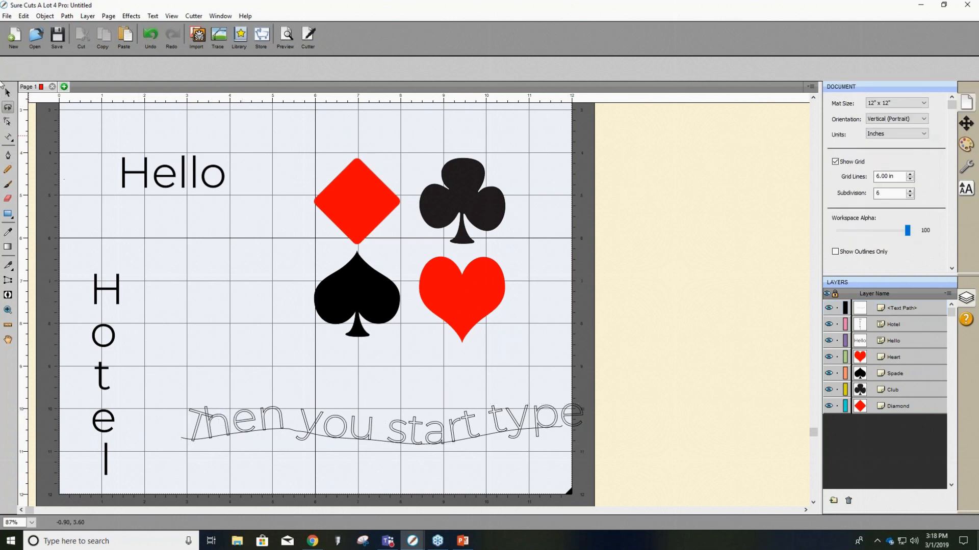
# Reshape the wavy text path by raising a node between "Then" and "you" into a tall peak and moving a neighbouring control point.
pyautogui.click(8, 122)
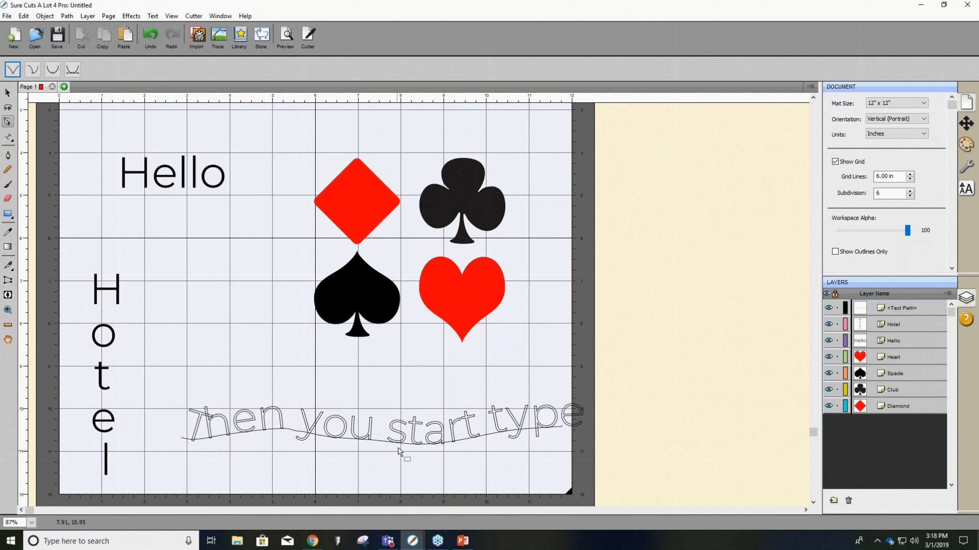
pyautogui.scroll(1, 396, 455)
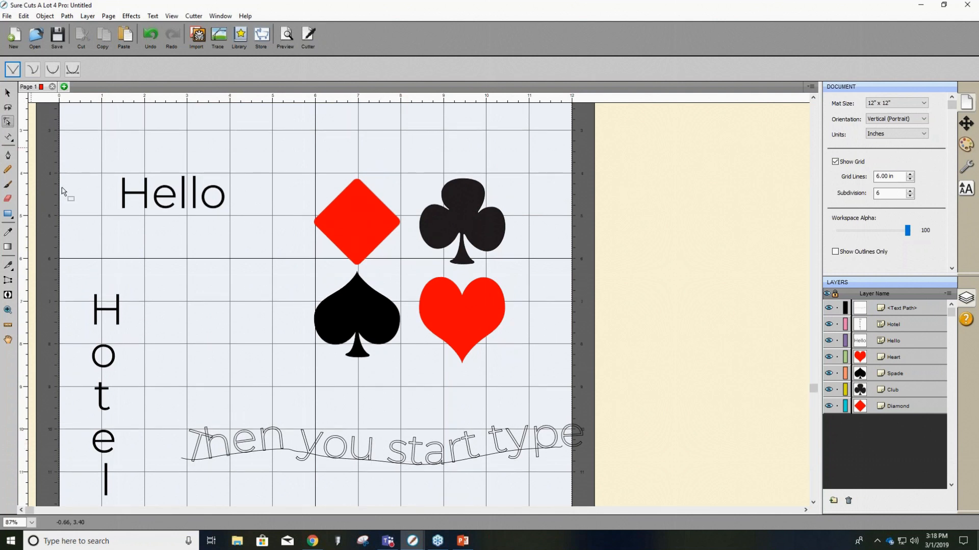
pyautogui.click(253, 447)
pyautogui.moveTo(269, 454); pyautogui.dragTo(271, 404)
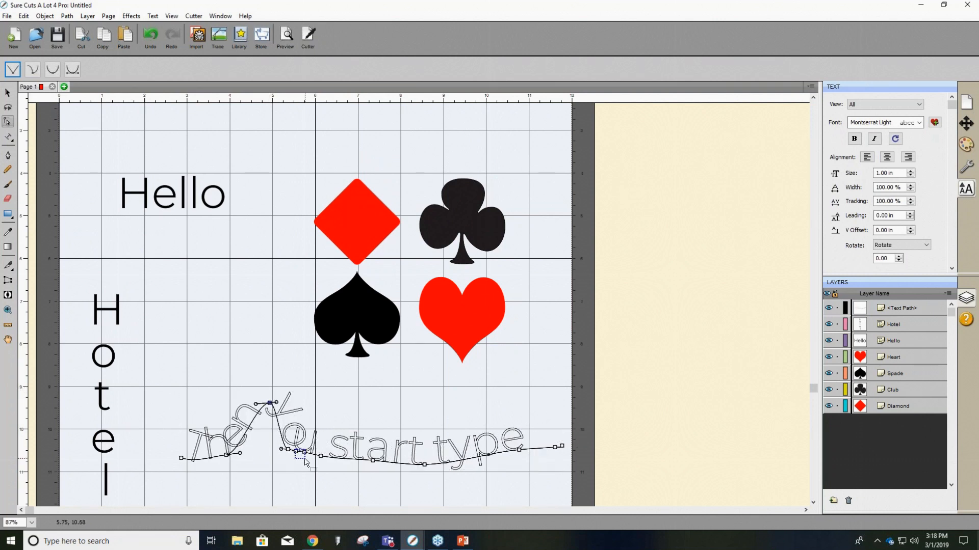
pyautogui.moveTo(304, 453); pyautogui.dragTo(326, 450)
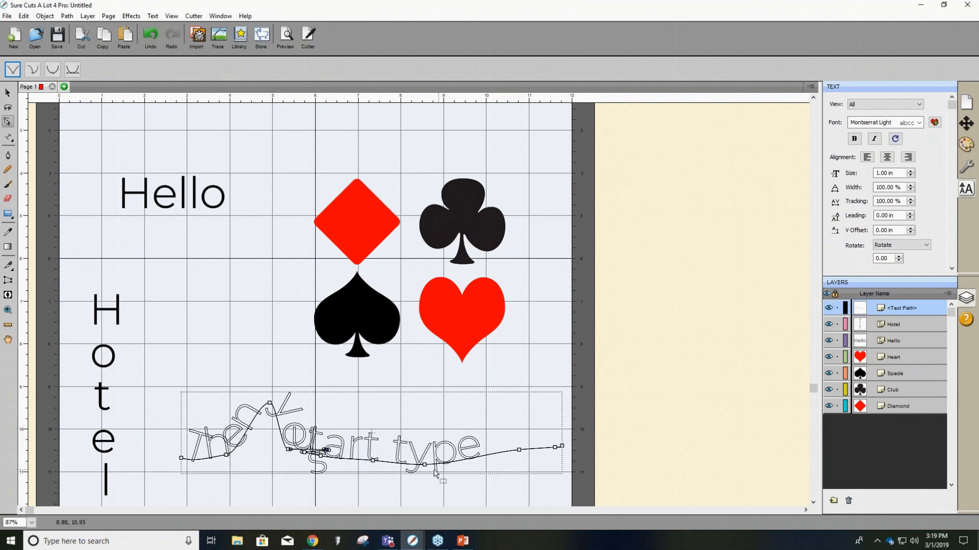
# Pull the text path down into a dip below the heart and stretch the preceding node's handle up toward the heart.
pyautogui.moveTo(424, 465); pyautogui.dragTo(439, 502)
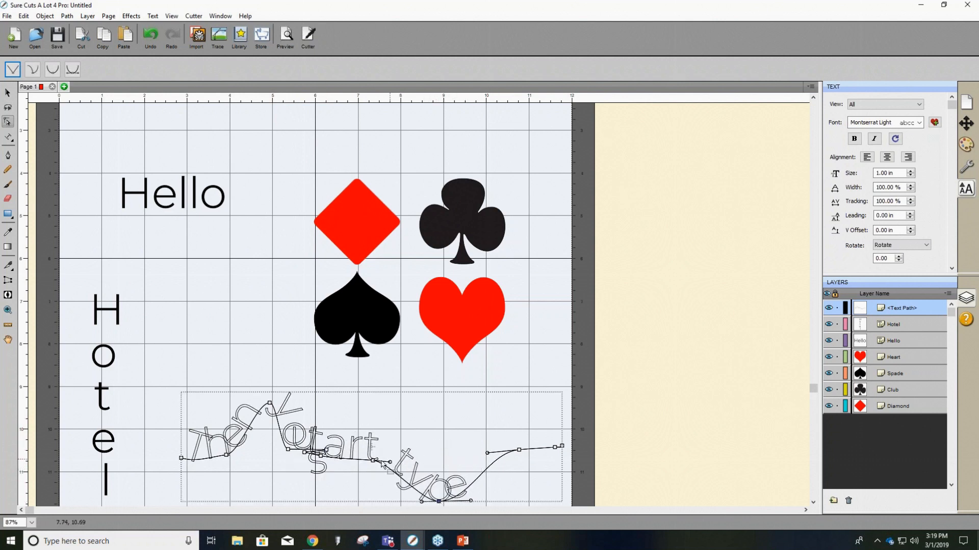
pyautogui.moveTo(391, 464); pyautogui.dragTo(445, 394)
pyautogui.moveTo(494, 369); pyautogui.dragTo(510, 357)
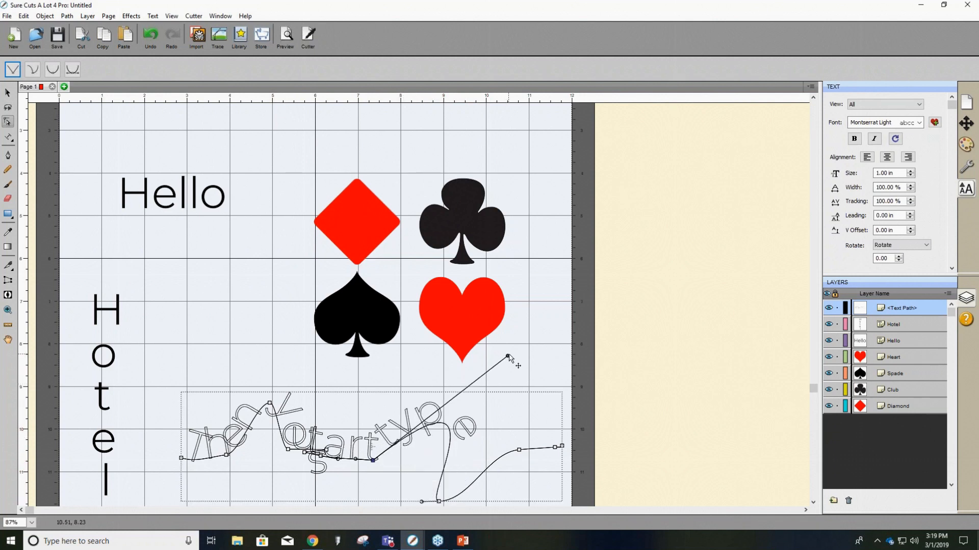
pyautogui.click(184, 267)
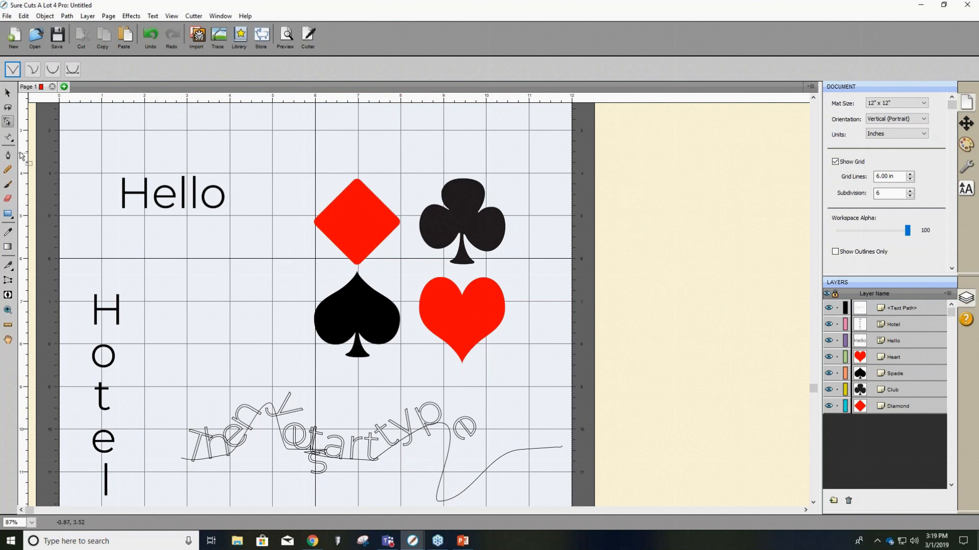
# Add the text "asdkfjasdlkjasdlkajs" over the vertical word "Hotel" using Type on Arch.
pyautogui.click(9, 138)
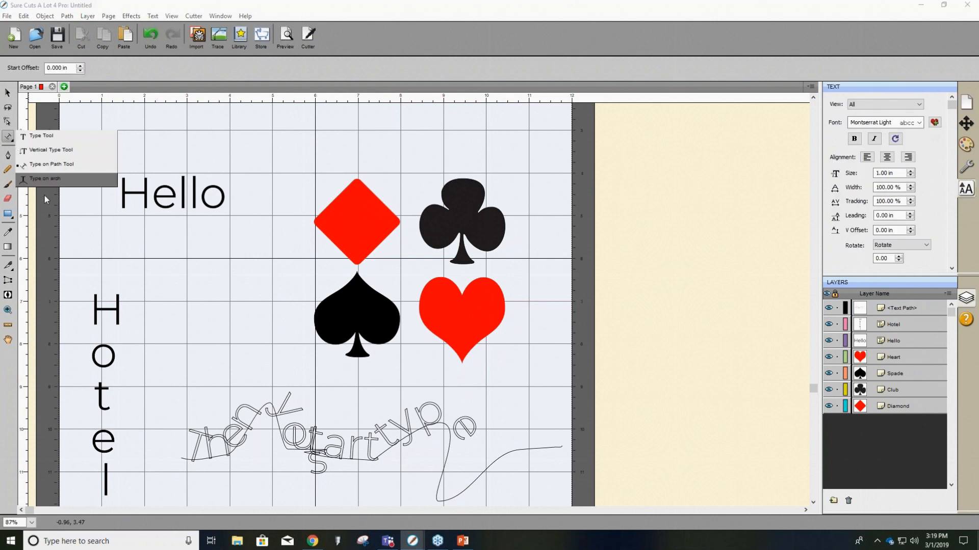
pyautogui.click(45, 178)
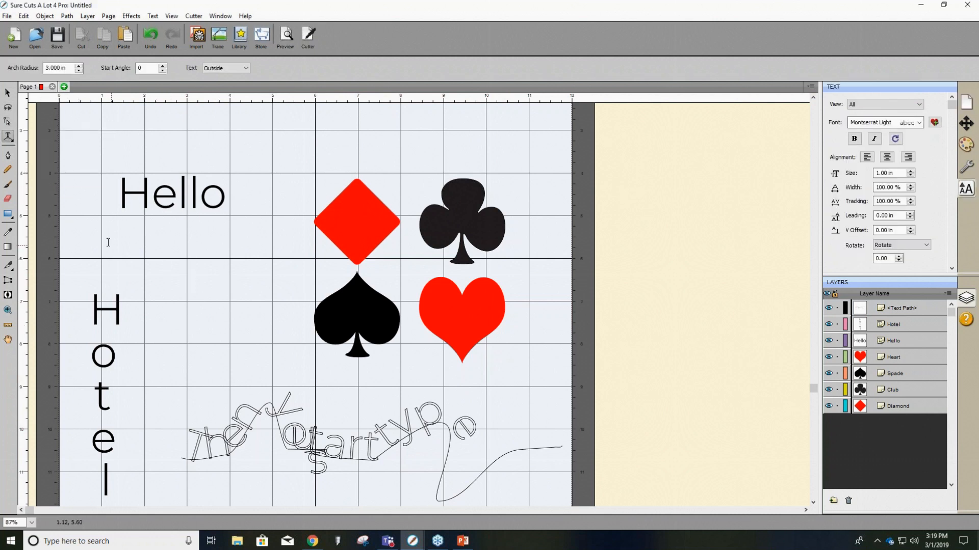
pyautogui.write('asdkfjasdlkjasdlkajs')
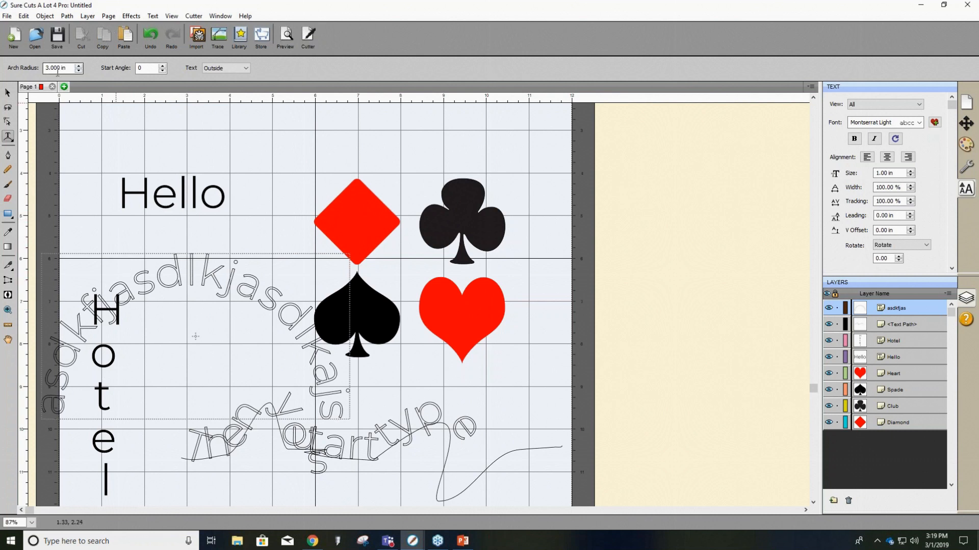
# Set the arch text's radius to 5.00 in and its start angle to -60.
pyautogui.press('ctrl')
pyautogui.click(80, 67)
pyautogui.click(80, 66)
pyautogui.click(80, 66)
pyautogui.click(80, 66)
pyautogui.click(81, 67)
pyautogui.click(81, 66)
pyautogui.click(80, 67)
pyautogui.click(81, 67)
pyautogui.click(164, 71)
pyautogui.click(164, 71)
pyautogui.click(164, 71)
pyautogui.click(164, 71)
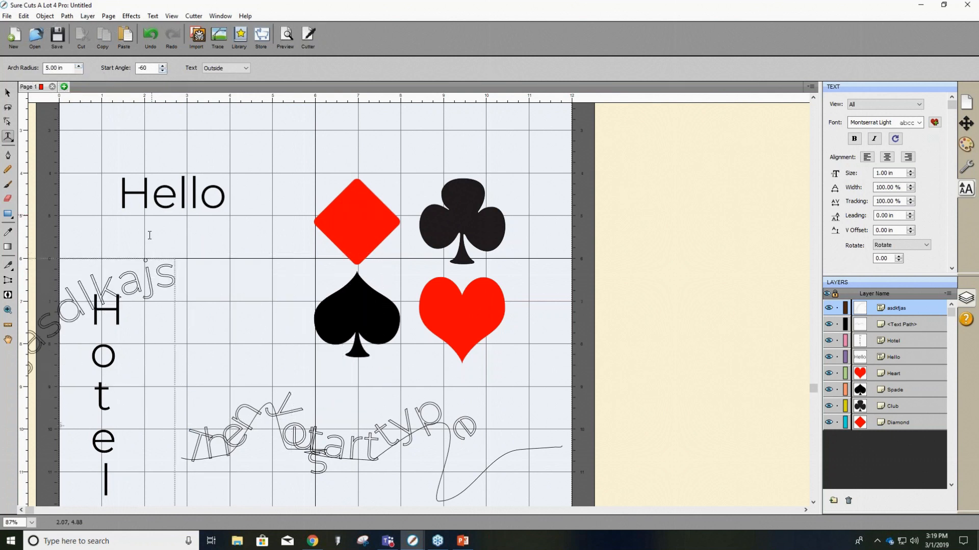
# Switch the arch text to run Inside the arch and return it to Outside.
pyautogui.scroll(-2, 158, 311)
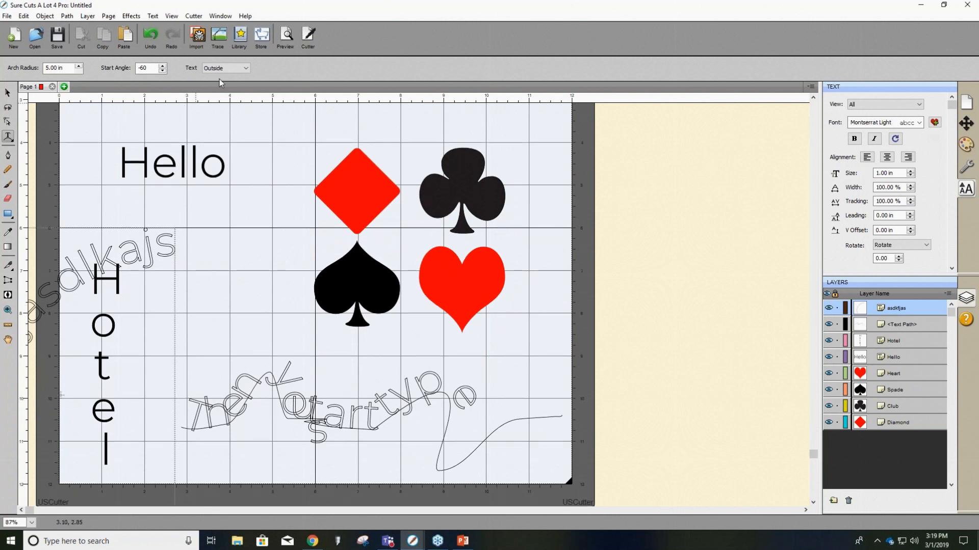
pyautogui.click(225, 71)
pyautogui.click(219, 85)
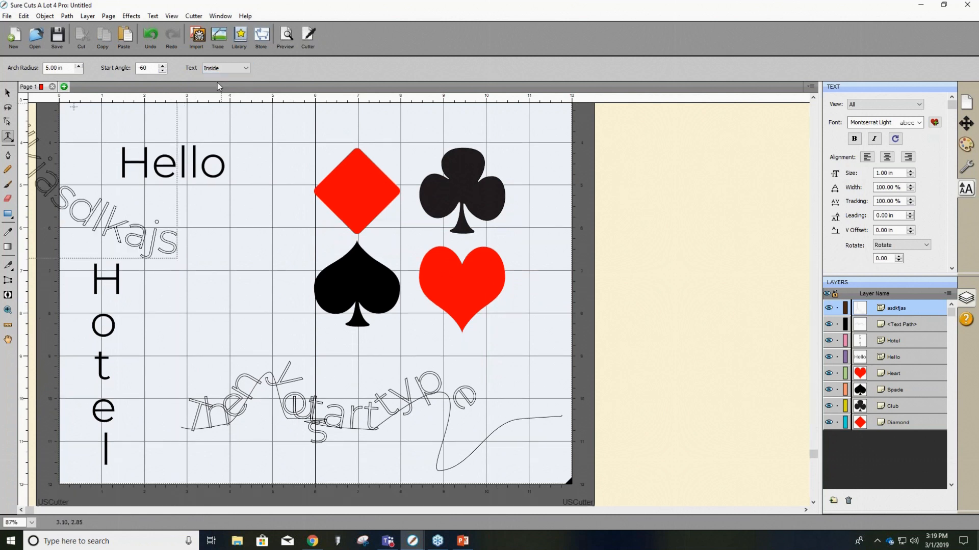
pyautogui.click(226, 70)
pyautogui.click(224, 77)
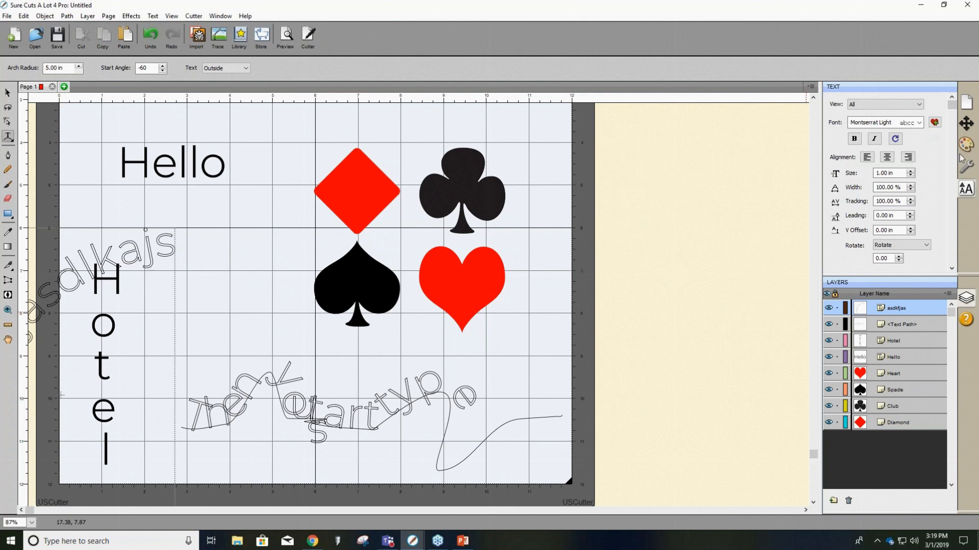
# Apply the Shadow style to the arch text and enlarge its shadow beyond 0.15 in.
pyautogui.click(965, 190)
pyautogui.click(965, 169)
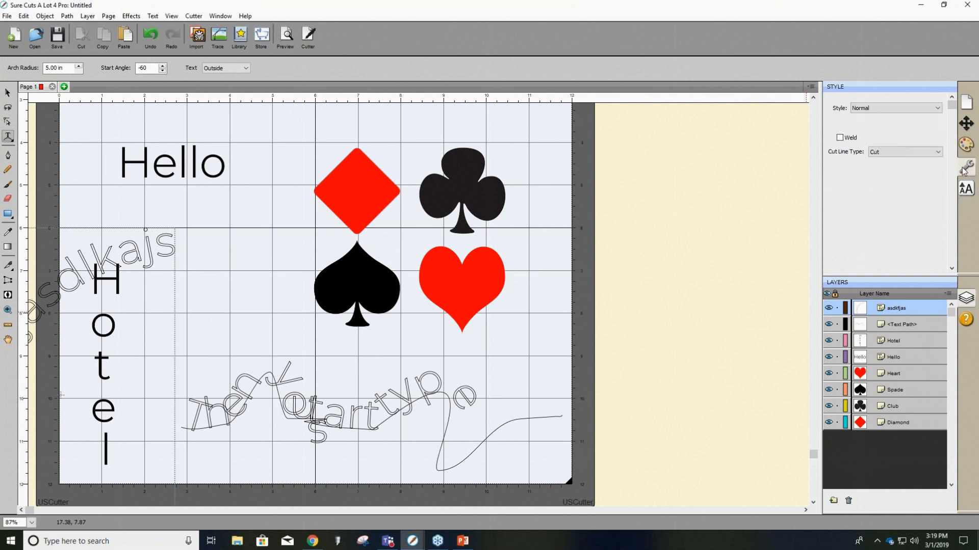
pyautogui.click(907, 107)
pyautogui.click(892, 130)
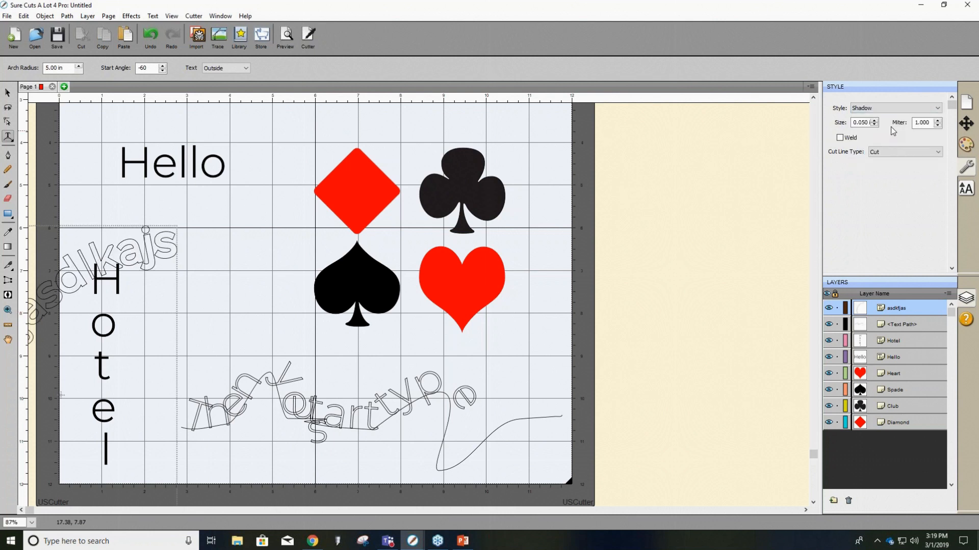
pyautogui.click(875, 121)
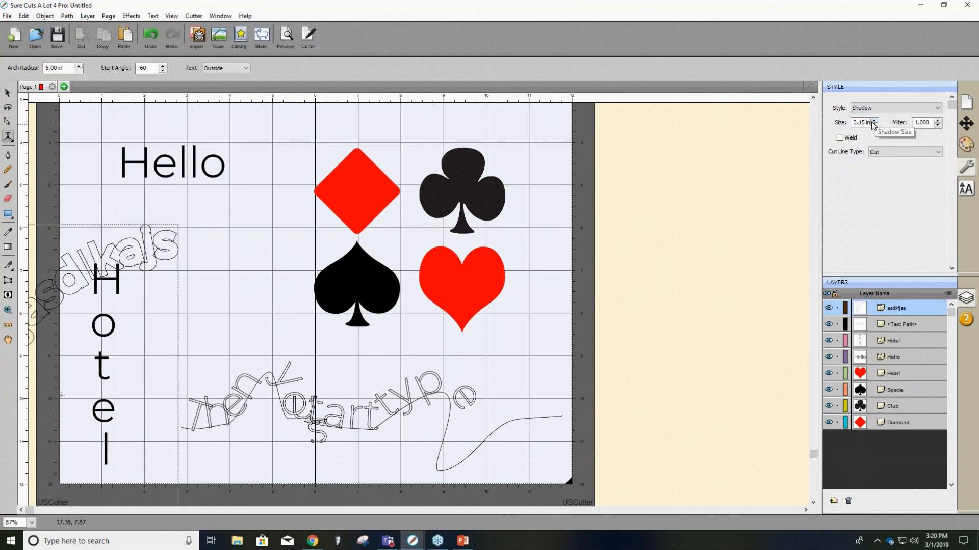
pyautogui.click(873, 125)
# Delete the shadowed arch text from the page.
pyautogui.click(961, 147)
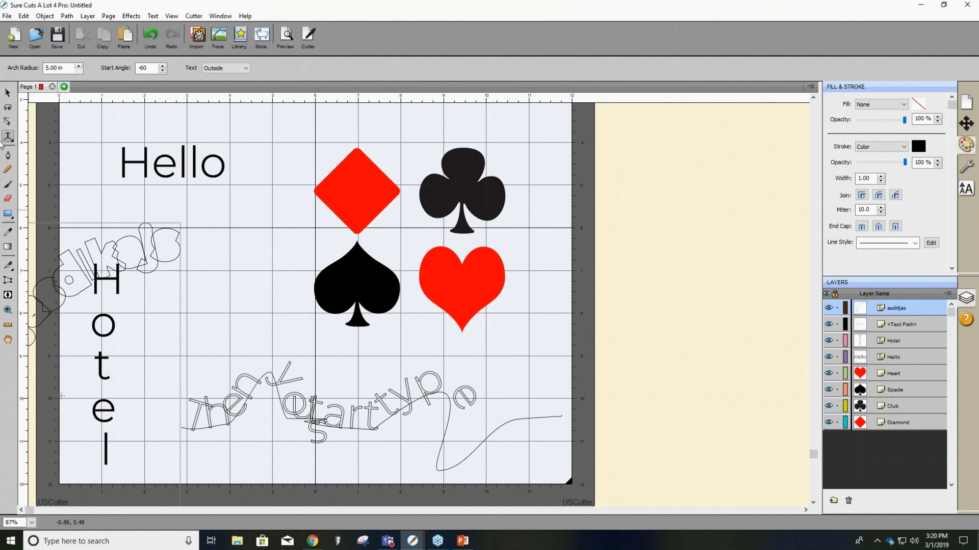
pyautogui.click(7, 94)
pyautogui.moveTo(145, 267); pyautogui.dragTo(332, 184)
pyautogui.press('Delete')
# Select the "Then you start type" path text and change its fill from None to Color.
pyautogui.click(331, 427)
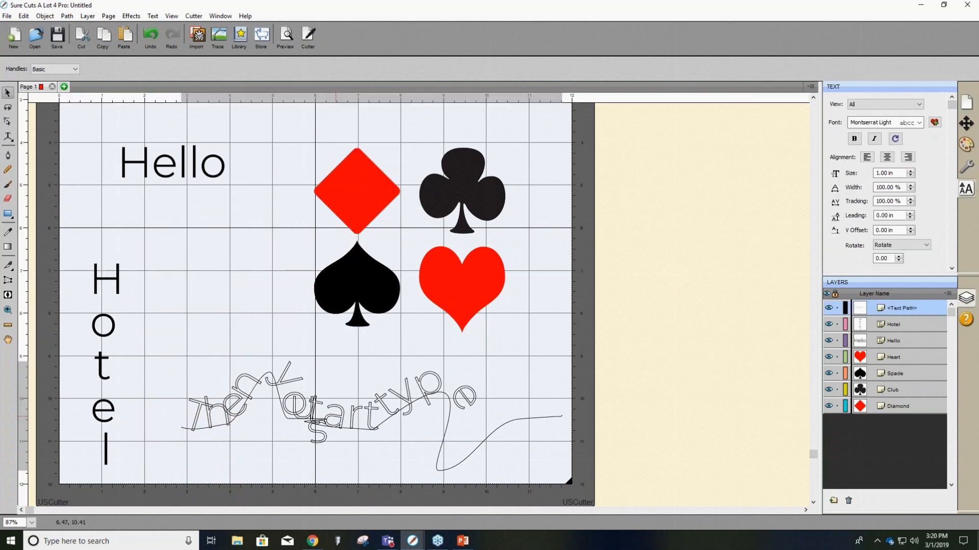
pyautogui.click(966, 145)
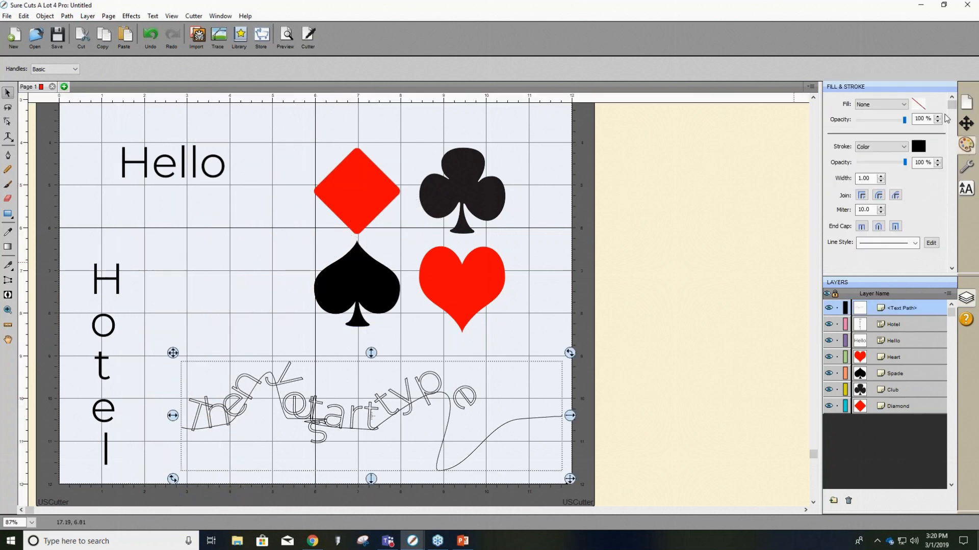
pyautogui.click(903, 104)
pyautogui.click(874, 125)
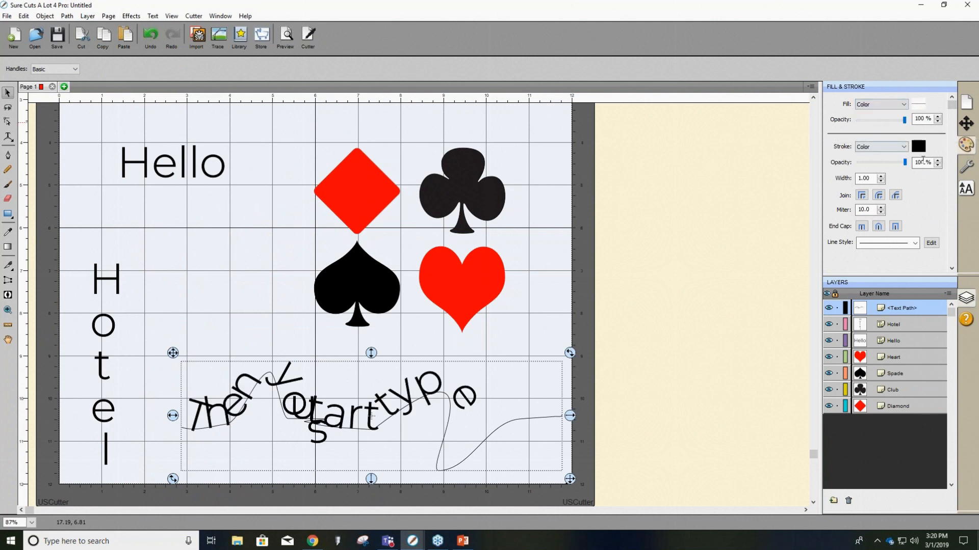
# Try to give the path text's stroke a red hue from the color spectrum.
pyautogui.click(917, 149)
pyautogui.click(120, 57)
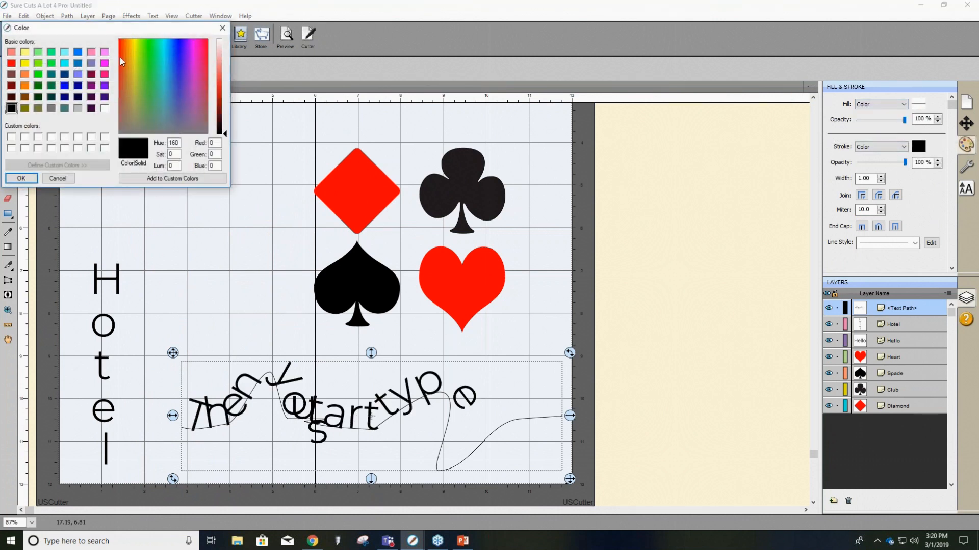
pyautogui.click(22, 178)
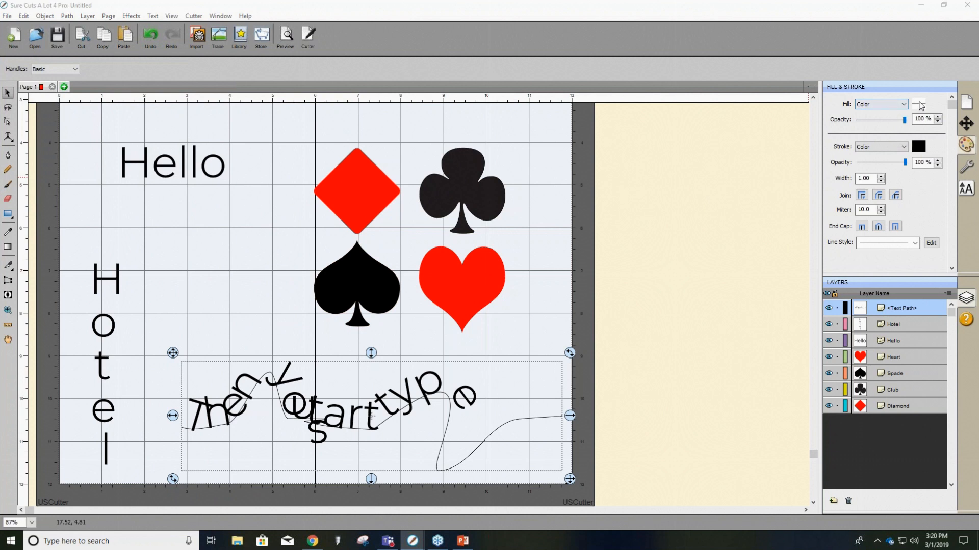
# Fill the path text with the light red basic color, leaving the stroke color dialog without a new choice.
pyautogui.click(920, 106)
pyautogui.click(122, 47)
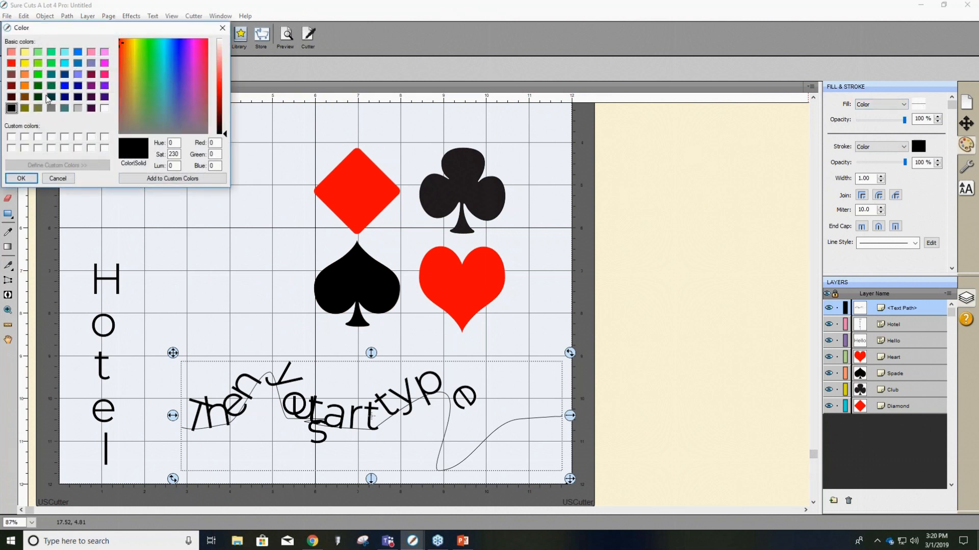
pyautogui.click(11, 52)
pyautogui.click(20, 179)
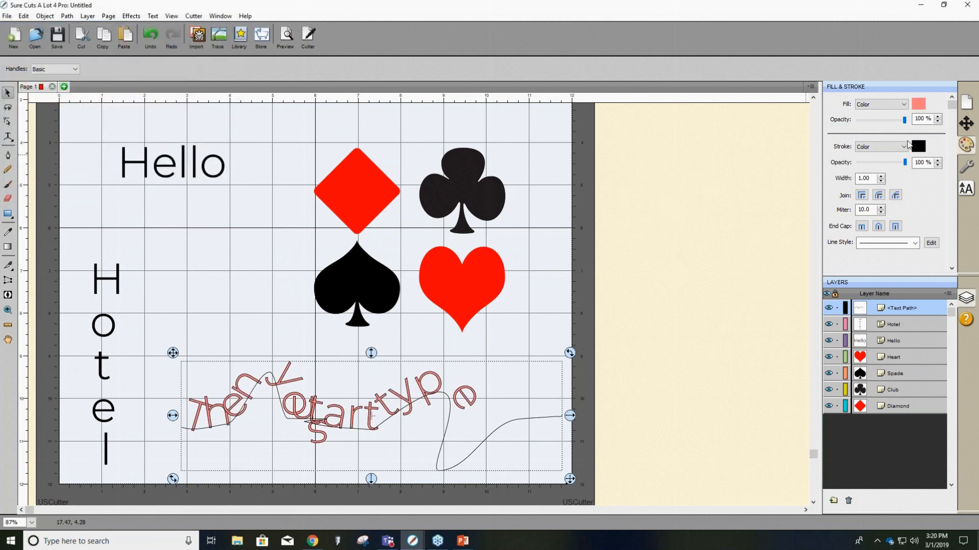
pyautogui.click(920, 147)
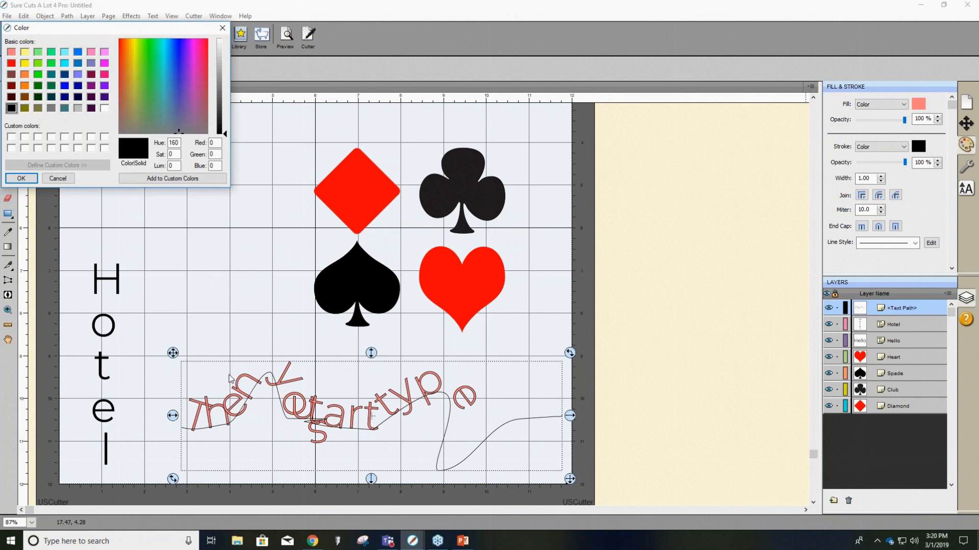
pyautogui.click(222, 28)
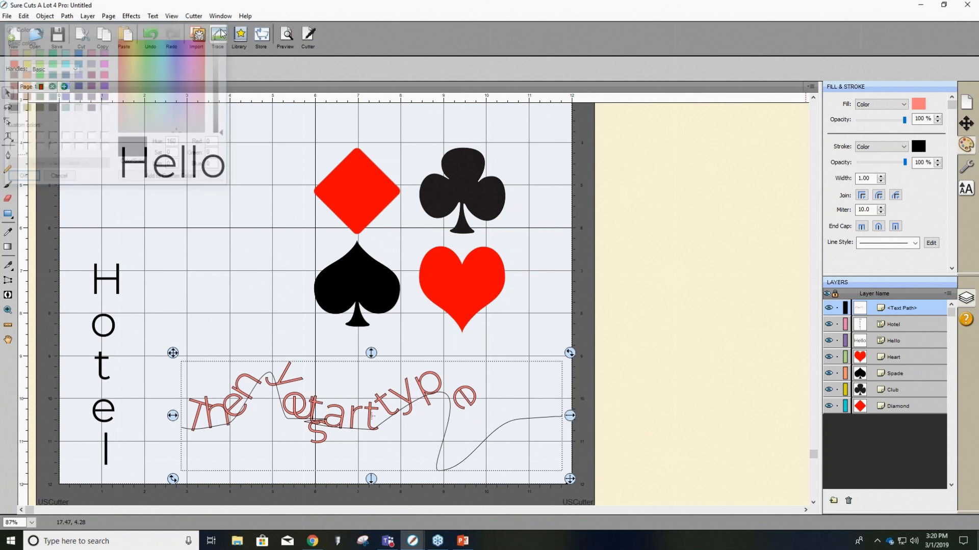
# Review the path text's position and size settings, the document's mat size options, and the text settings.
pyautogui.click(967, 123)
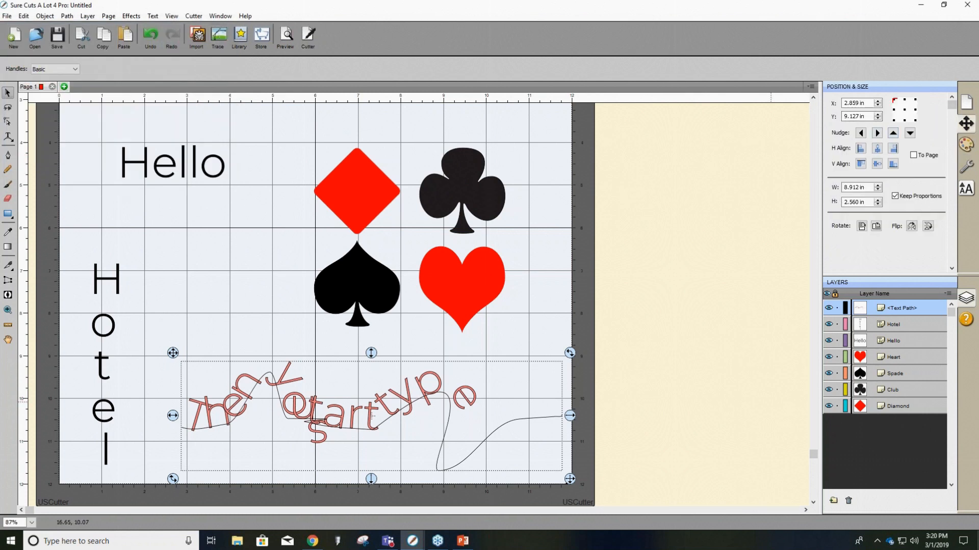
pyautogui.click(967, 104)
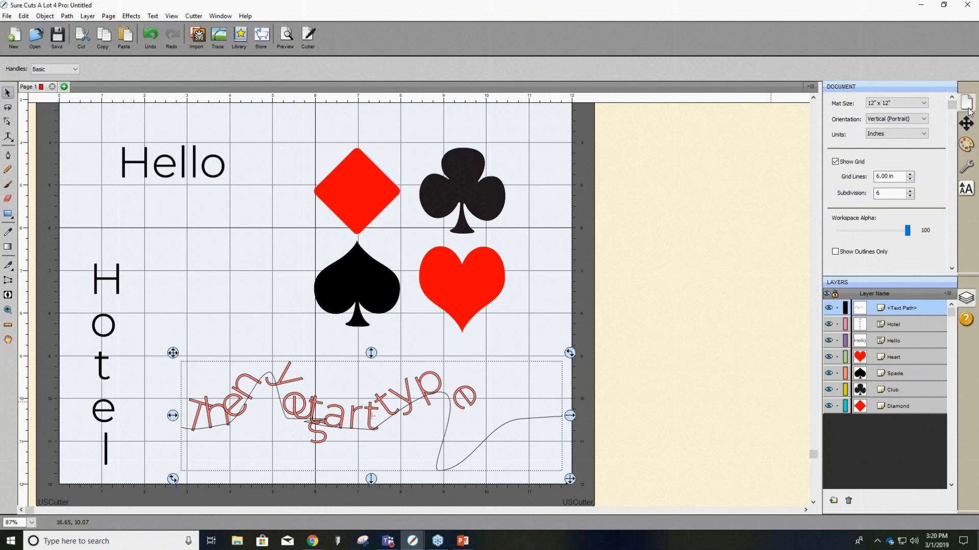
pyautogui.click(925, 104)
pyautogui.click(923, 105)
pyautogui.press('ctrl')
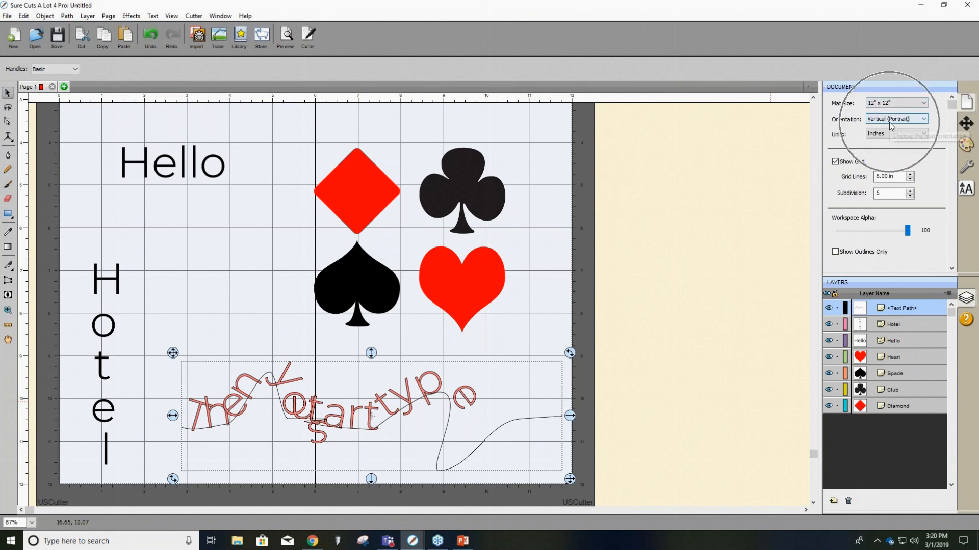
pyautogui.click(964, 190)
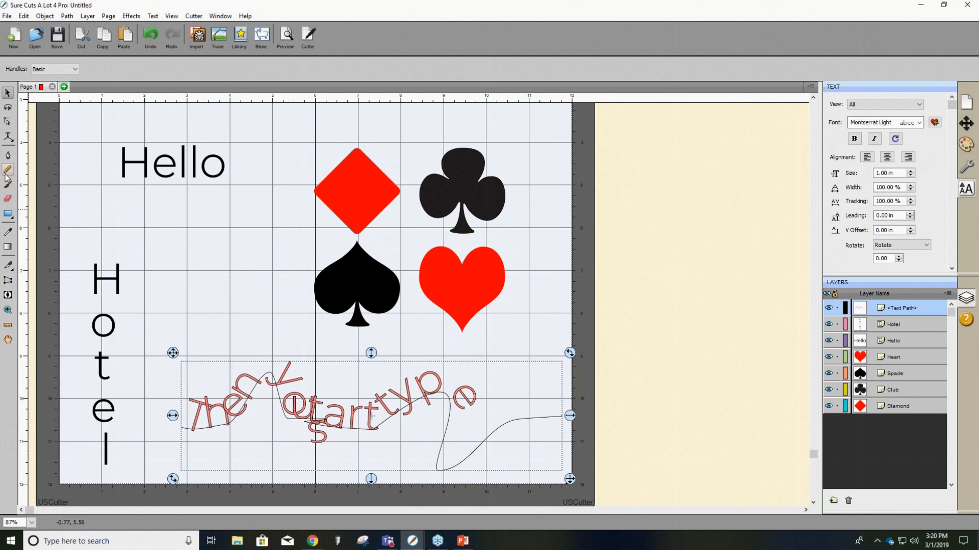
# Switch the text tool from typing on an arch back to the regular Type Tool.
pyautogui.click(7, 137)
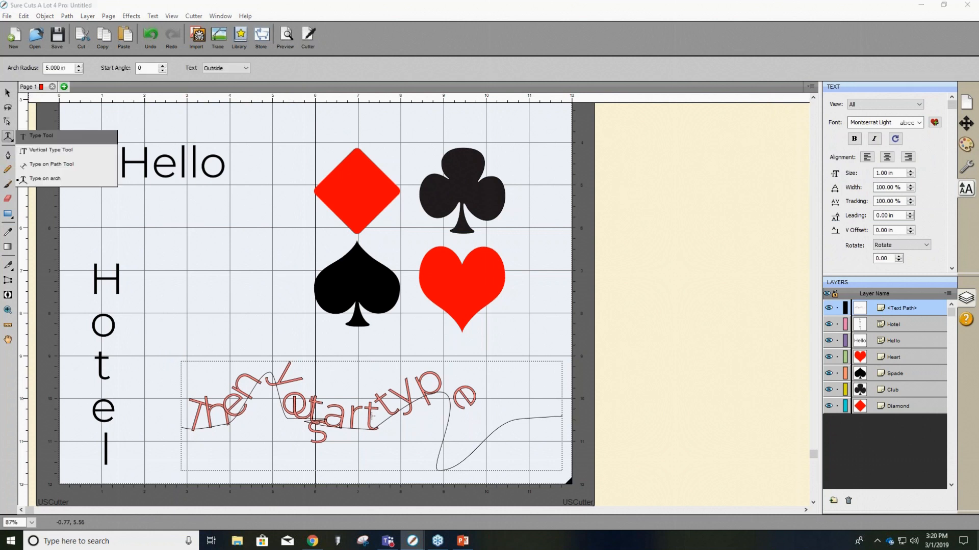
pyautogui.click(8, 137)
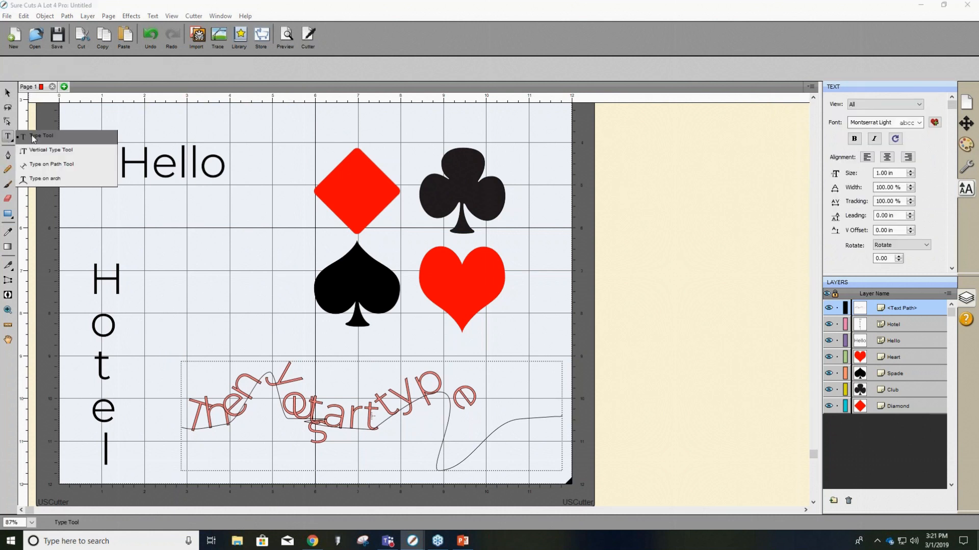
pyautogui.click(33, 138)
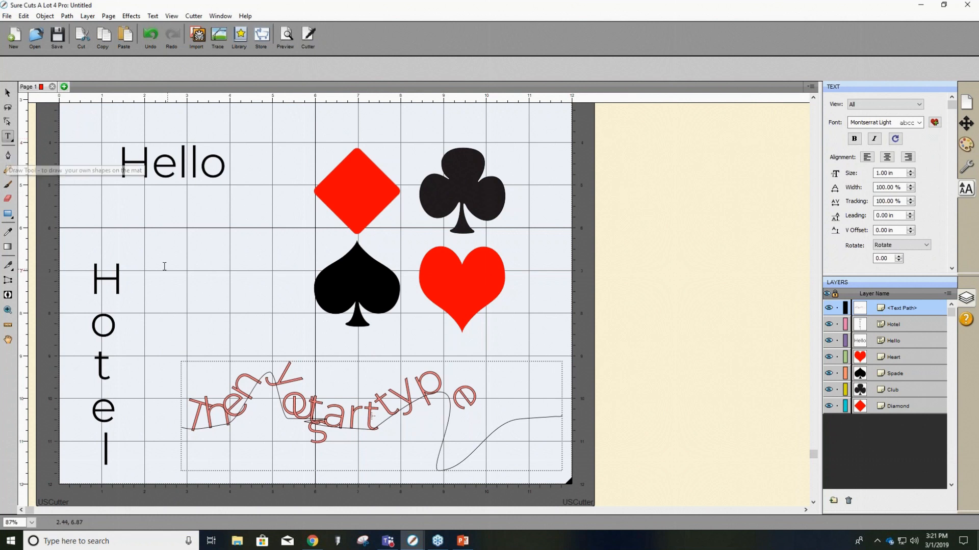
# Delete the vertical "Hotel" text, the "Then you start type" path text and the "Hello" text from the mat.
pyautogui.click(8, 93)
pyautogui.moveTo(80, 236); pyautogui.dragTo(225, 471)
pyautogui.press('Delete')
pyautogui.moveTo(169, 346); pyautogui.dragTo(696, 497)
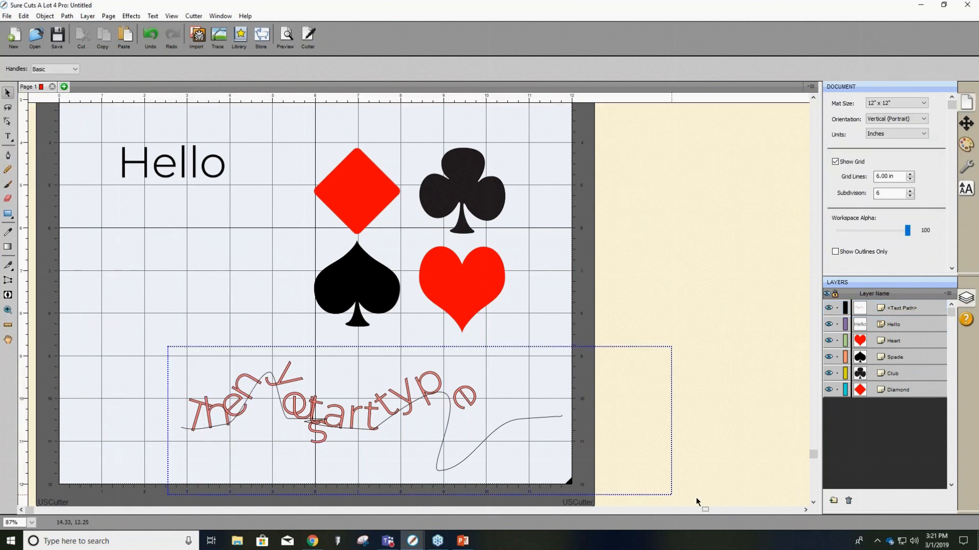
pyautogui.press('Delete')
pyautogui.moveTo(115, 137); pyautogui.dragTo(294, 264)
pyautogui.press('Delete')
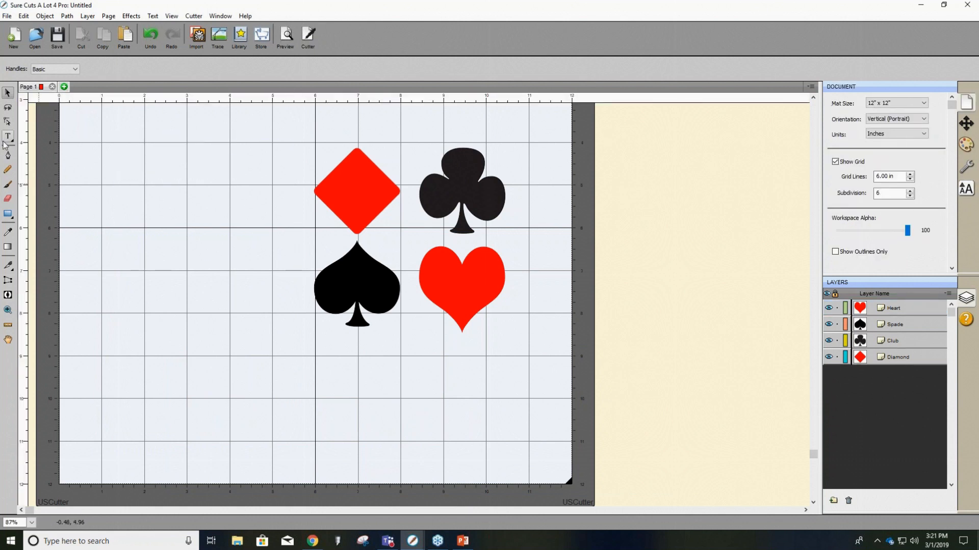
# Draw an open four-point path of straight segments beside the diamond with the pen tool, and delete the drawn paths.
pyautogui.click(9, 155)
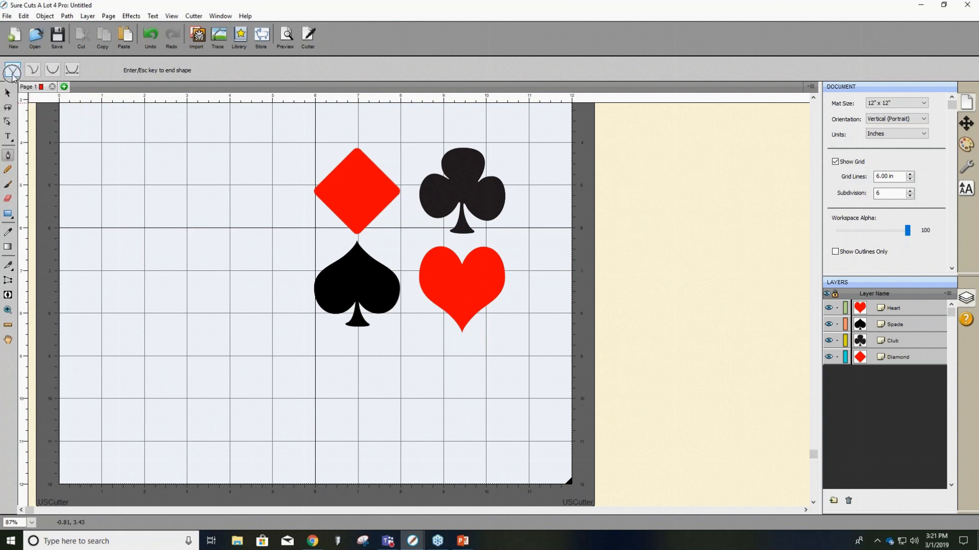
pyautogui.click(113, 215)
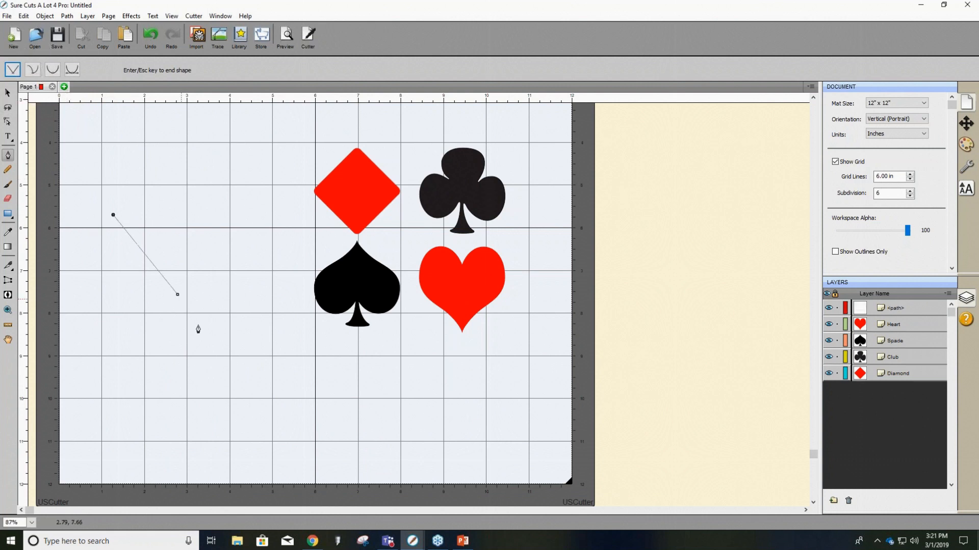
pyautogui.click(204, 332)
pyautogui.click(290, 178)
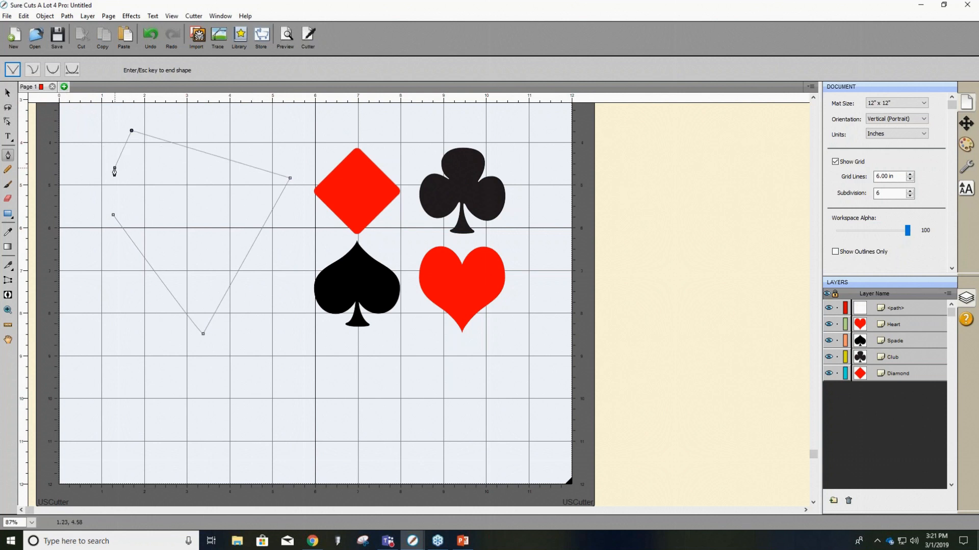
pyautogui.press('Return')
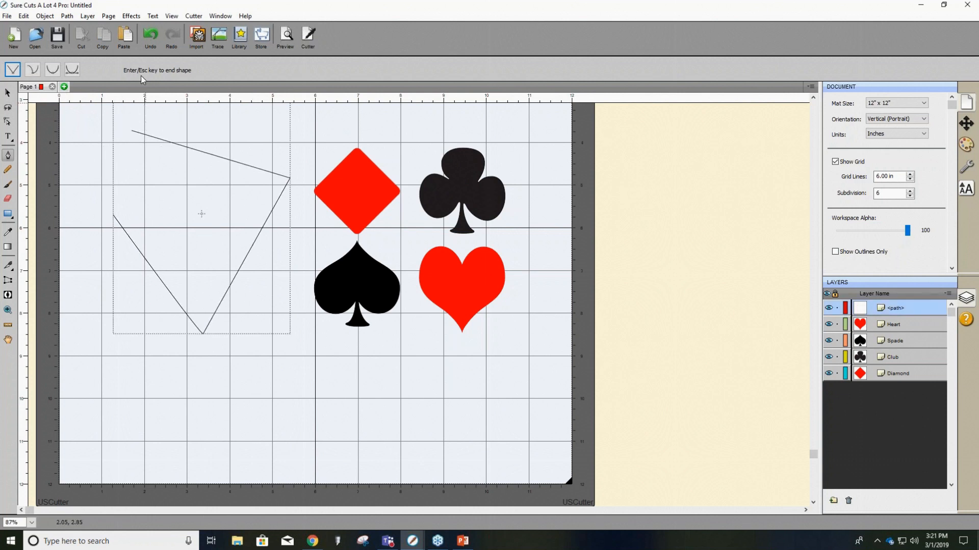
pyautogui.press('ctrl')
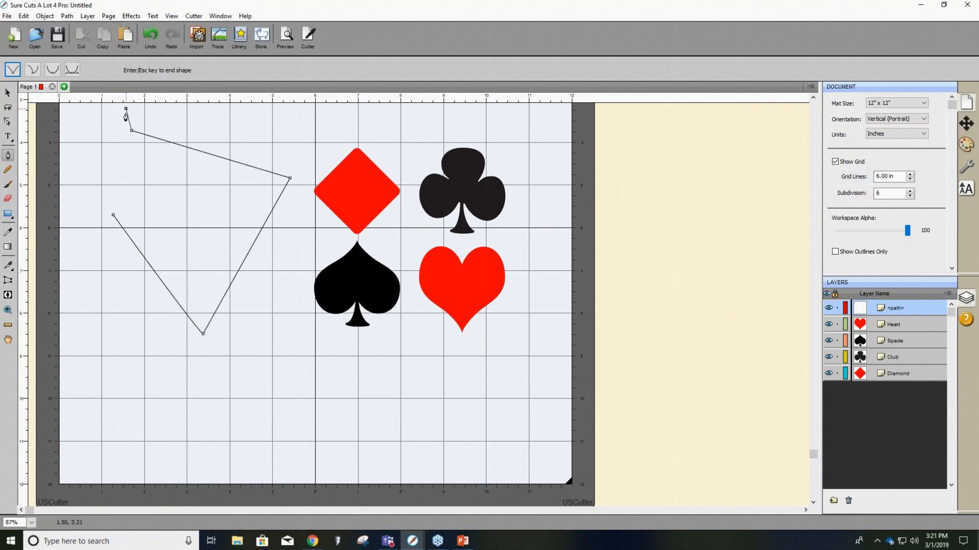
pyautogui.press('Return')
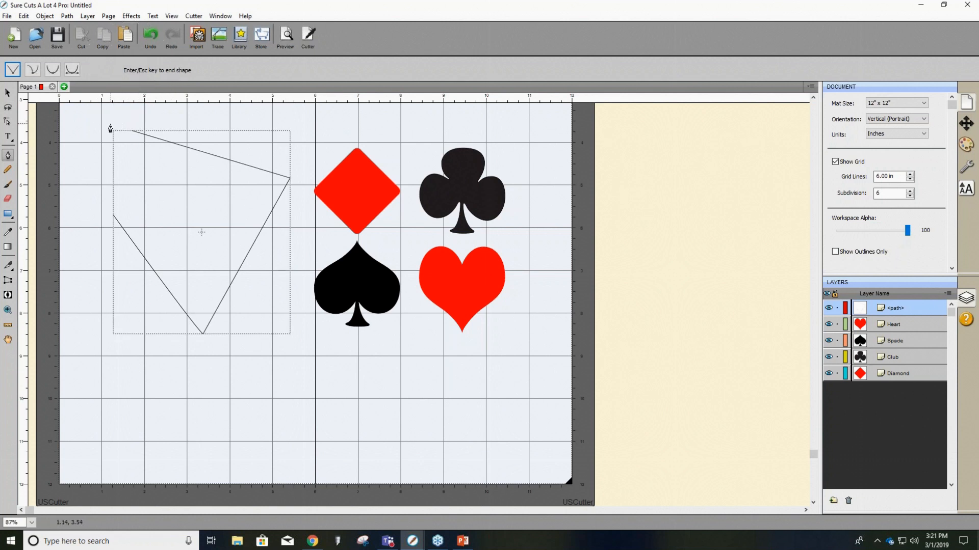
pyautogui.press('Escape')
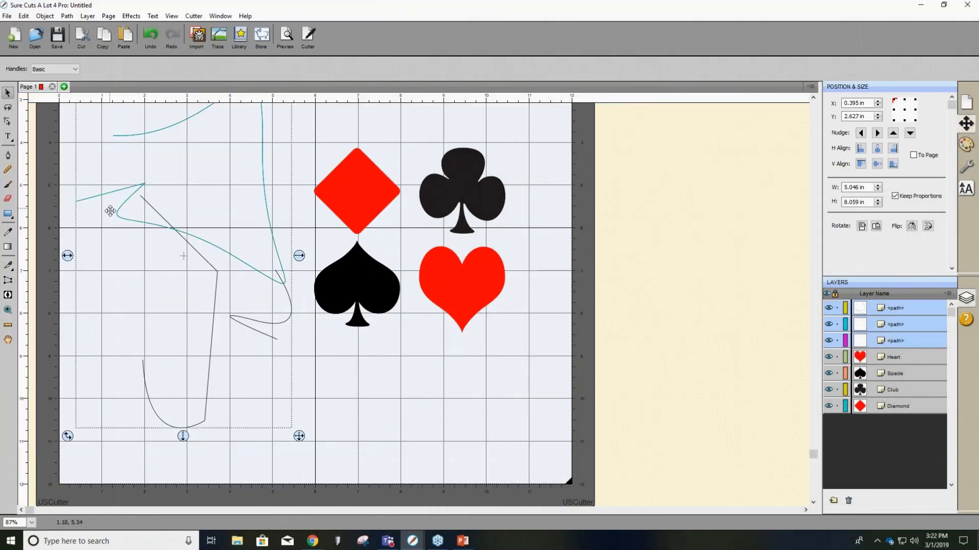
pyautogui.press('Delete')
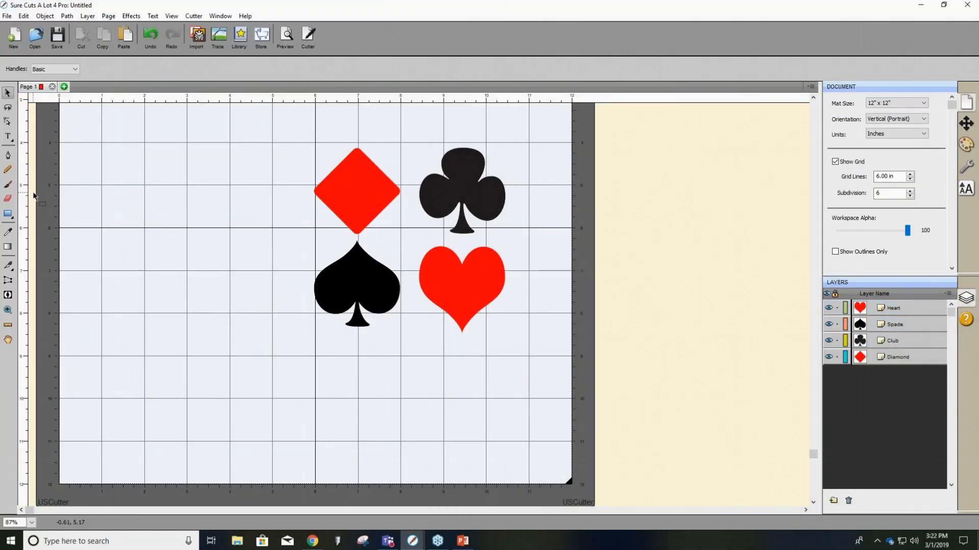
# Draw a freehand curve about 4.5 by 7.4 in with smoothing 20, and another about 5.6 by 6.5 in with smoothing 50.
pyautogui.click(7, 170)
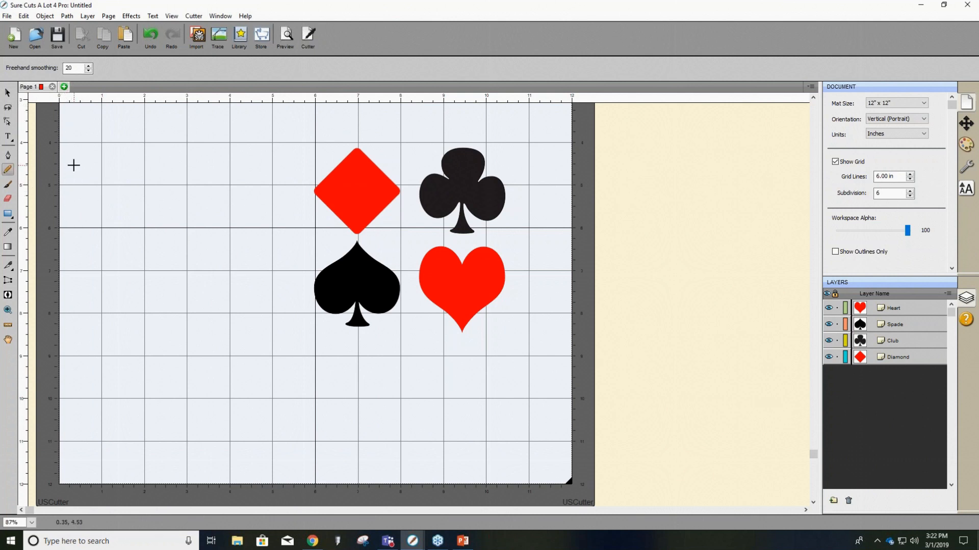
pyautogui.moveTo(76, 198)
pyautogui.mouseDown()
pyautogui.moveTo(147, 178)
pyautogui.moveTo(192, 243)
pyautogui.moveTo(183, 421)
pyautogui.moveTo(267, 369)
pyautogui.moveTo(251, 192)
pyautogui.moveTo(239, 150)
pyautogui.moveTo(192, 119)
pyautogui.mouseUp()
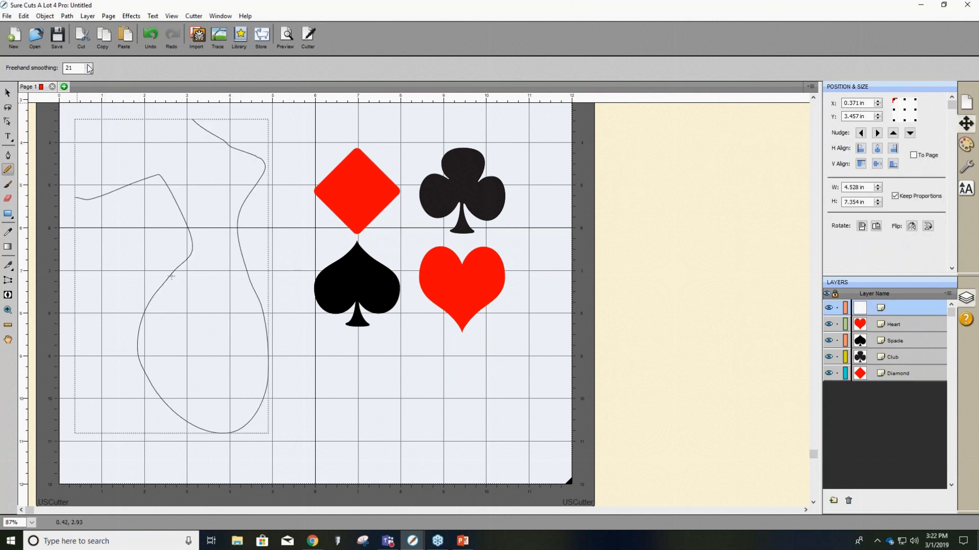
pyautogui.moveTo(76, 68); pyautogui.dragTo(34, 62)
pyautogui.moveTo(319, 384)
pyautogui.mouseDown()
pyautogui.moveTo(426, 414)
pyautogui.moveTo(401, 373)
pyautogui.moveTo(439, 354)
pyautogui.moveTo(532, 402)
pyautogui.moveTo(551, 228)
pyautogui.moveTo(529, 152)
pyautogui.moveTo(537, 163)
pyautogui.moveTo(509, 288)
pyautogui.mouseUp()
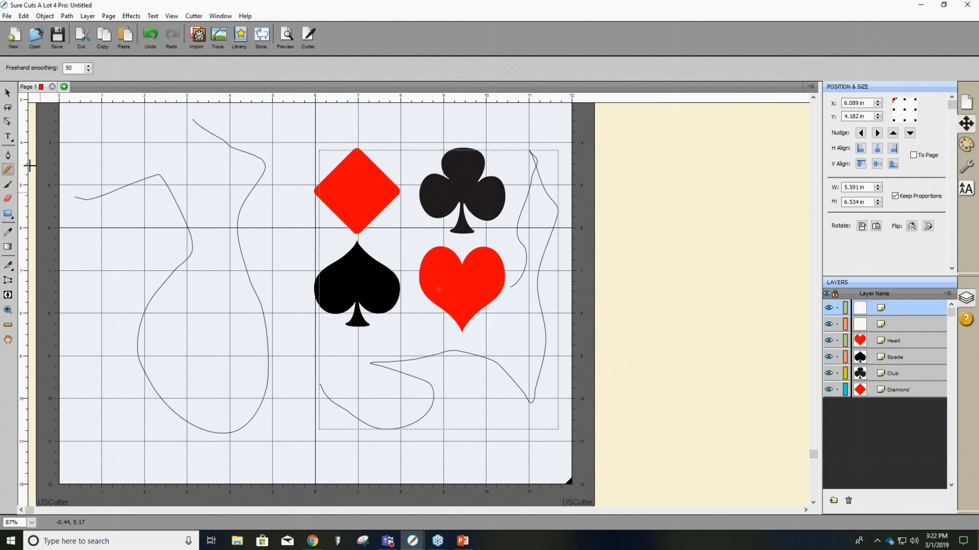
# Delete both freehand curves from the mat.
pyautogui.click(8, 92)
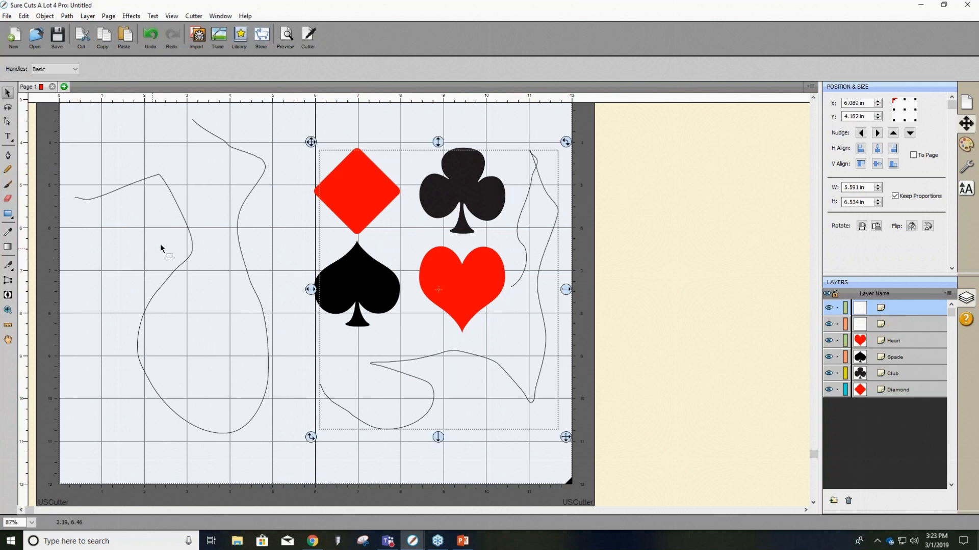
pyautogui.press('Delete')
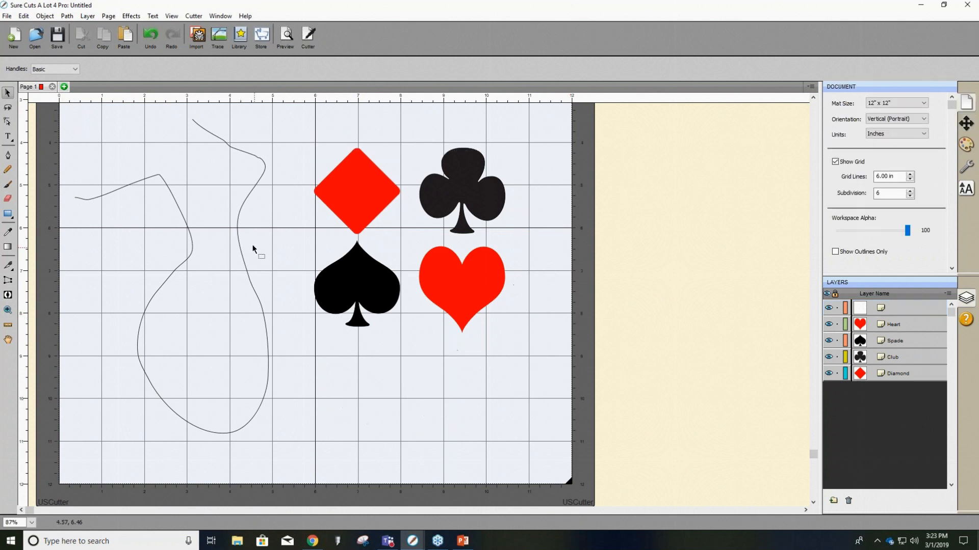
pyautogui.click(241, 233)
pyautogui.press('Delete')
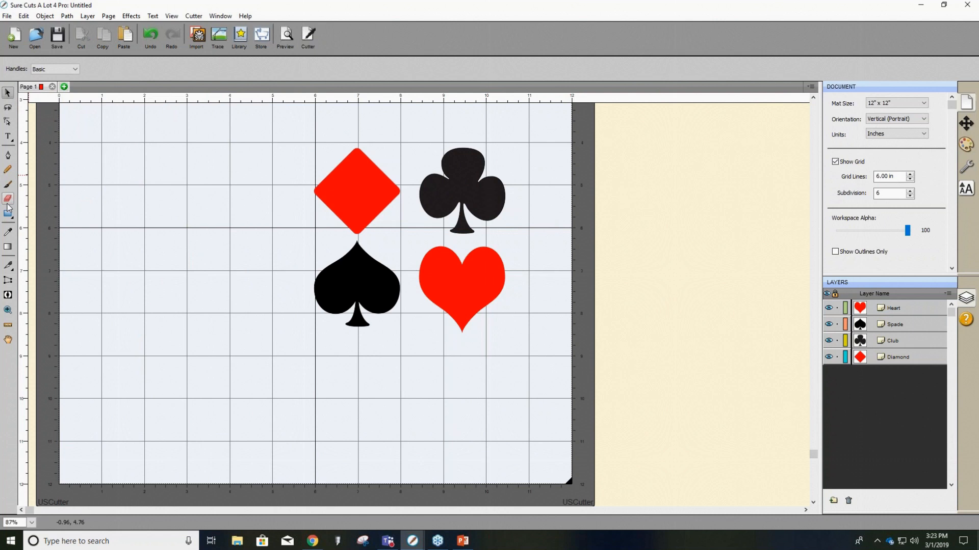
# Paint three overlapping 0.250 in brush strokes: a long looping one, a scribble over its loops and a zigzag above.
pyautogui.click(7, 186)
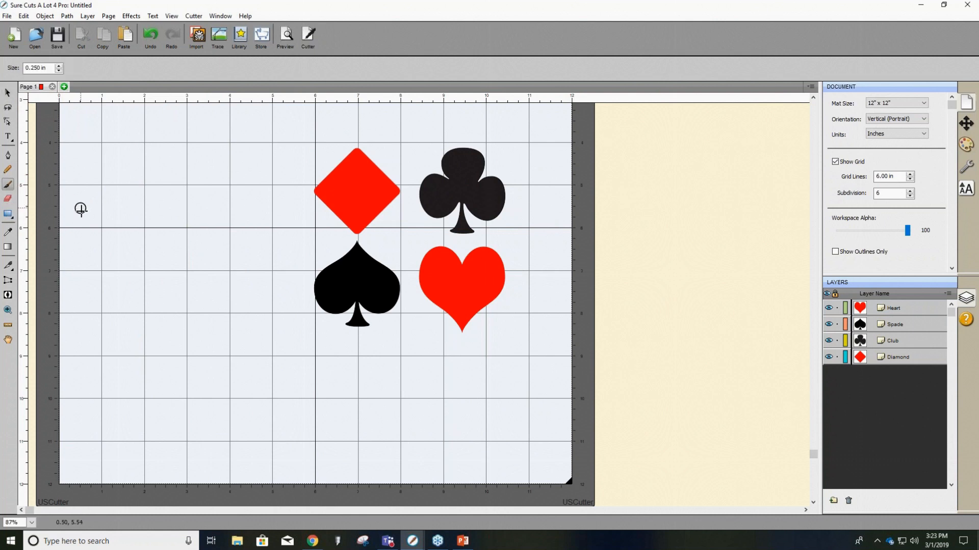
pyautogui.moveTo(138, 153)
pyautogui.mouseDown()
pyautogui.moveTo(123, 171)
pyautogui.moveTo(133, 280)
pyautogui.moveTo(224, 276)
pyautogui.moveTo(240, 377)
pyautogui.moveTo(194, 411)
pyautogui.moveTo(214, 339)
pyautogui.moveTo(277, 367)
pyautogui.moveTo(219, 417)
pyautogui.moveTo(284, 400)
pyautogui.moveTo(347, 428)
pyautogui.moveTo(423, 339)
pyautogui.mouseUp()
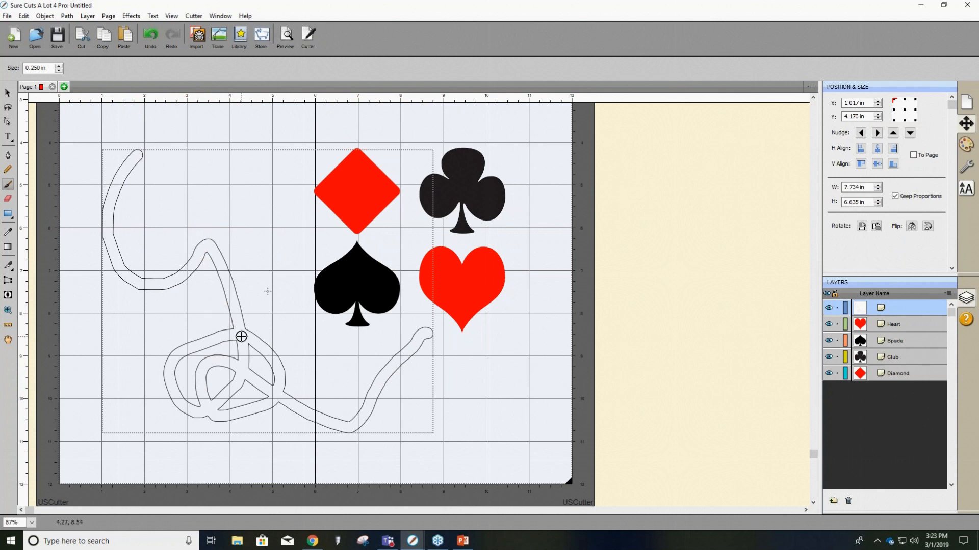
pyautogui.moveTo(207, 380)
pyautogui.mouseDown()
pyautogui.moveTo(234, 343)
pyautogui.moveTo(196, 395)
pyautogui.moveTo(194, 332)
pyautogui.moveTo(174, 379)
pyautogui.moveTo(206, 349)
pyautogui.moveTo(237, 427)
pyautogui.mouseUp()
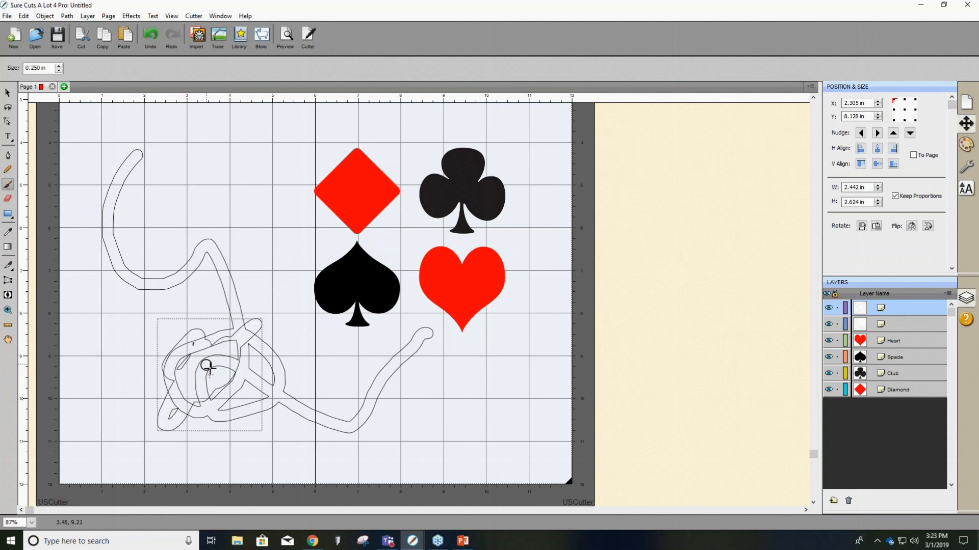
pyautogui.moveTo(116, 289)
pyautogui.mouseDown()
pyautogui.moveTo(230, 256)
pyautogui.moveTo(166, 262)
pyautogui.moveTo(133, 183)
pyautogui.moveTo(238, 269)
pyautogui.moveTo(272, 191)
pyautogui.mouseUp()
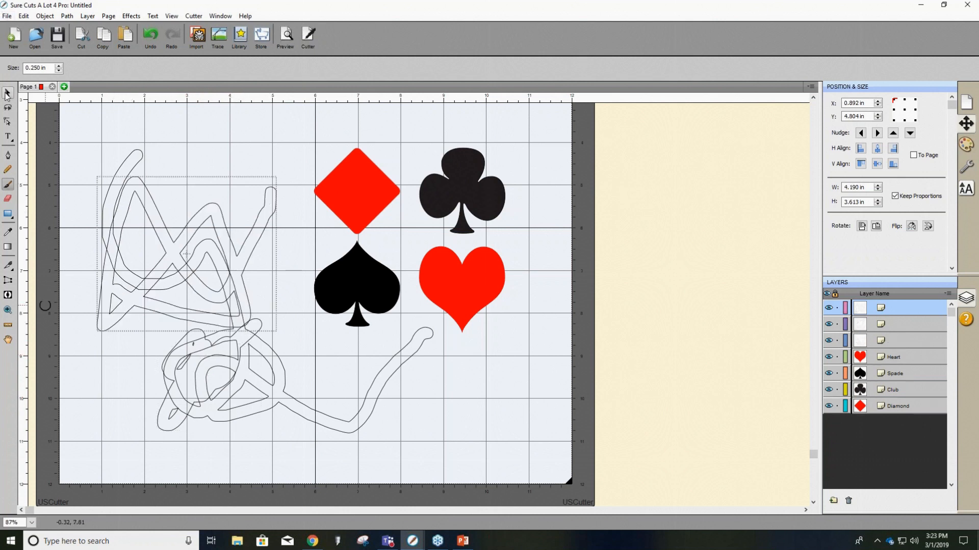
# Delete the three brush strokes from the mat.
pyautogui.click(7, 93)
pyautogui.press('Delete')
pyautogui.click(194, 346)
pyautogui.press('Delete')
pyautogui.click(206, 377)
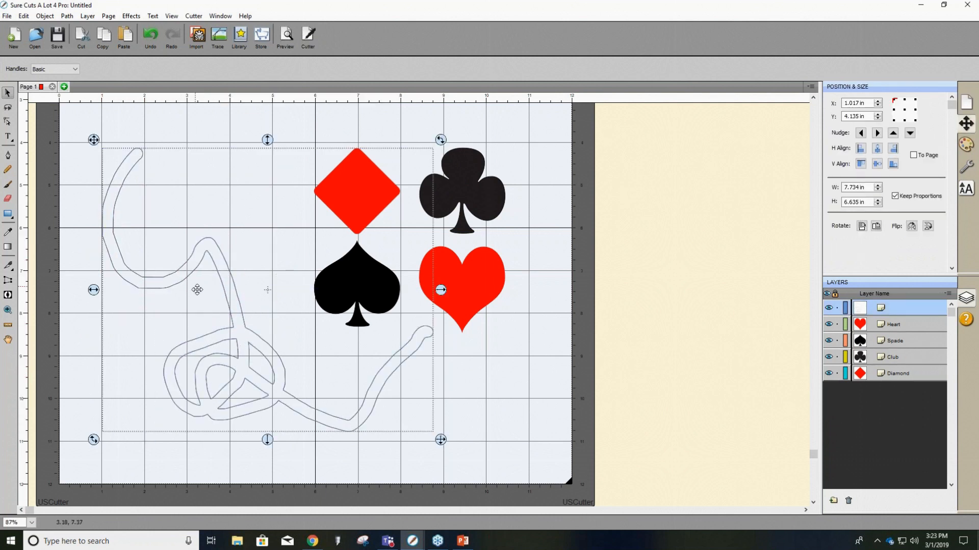
pyautogui.press('Delete')
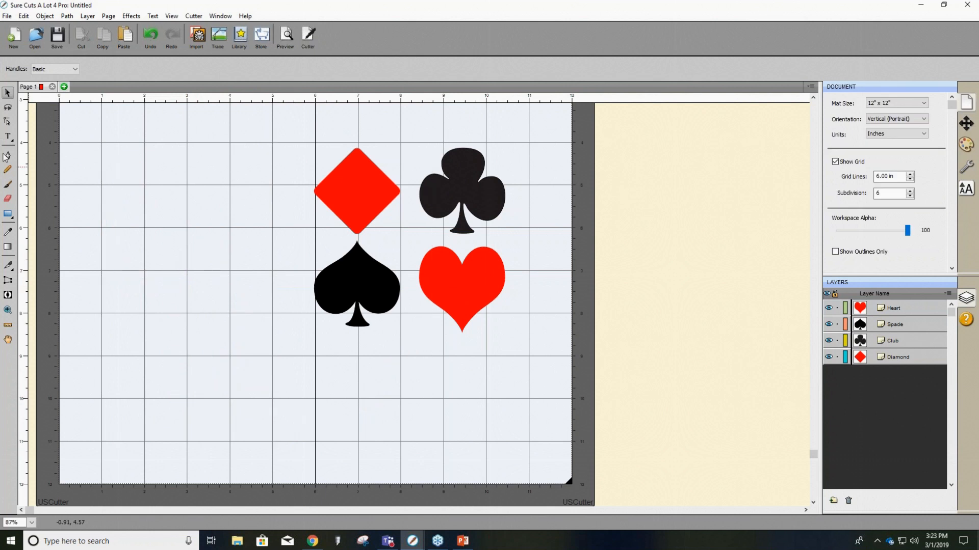
# Paint overlapping scribbles with the 0.250 in brush in the empty area beside the card suits.
pyautogui.click(8, 184)
pyautogui.moveTo(146, 158)
pyautogui.mouseDown()
pyautogui.moveTo(109, 305)
pyautogui.moveTo(171, 185)
pyautogui.moveTo(147, 159)
pyautogui.moveTo(105, 193)
pyautogui.moveTo(75, 245)
pyautogui.moveTo(80, 293)
pyautogui.moveTo(144, 214)
pyautogui.moveTo(138, 226)
pyautogui.moveTo(164, 162)
pyautogui.moveTo(169, 239)
pyautogui.moveTo(137, 198)
pyautogui.moveTo(92, 282)
pyautogui.moveTo(139, 169)
pyautogui.moveTo(96, 239)
pyautogui.moveTo(127, 181)
pyautogui.moveTo(113, 206)
pyautogui.moveTo(114, 185)
pyautogui.moveTo(75, 276)
pyautogui.moveTo(88, 249)
pyautogui.mouseUp()
pyautogui.rightClick(89, 220)
pyautogui.click(94, 224)
pyautogui.moveTo(77, 286); pyautogui.dragTo(109, 305)
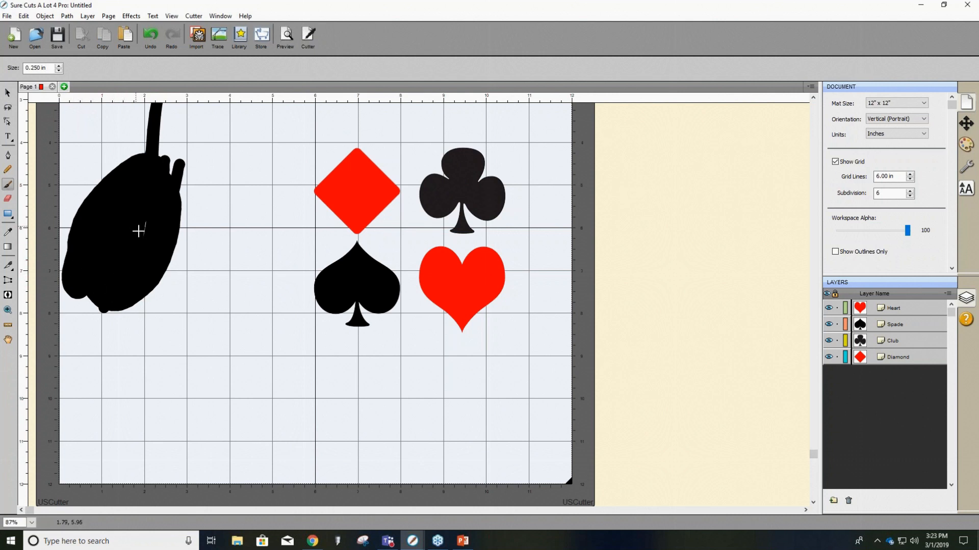
pyautogui.moveTo(142, 213); pyautogui.dragTo(143, 215)
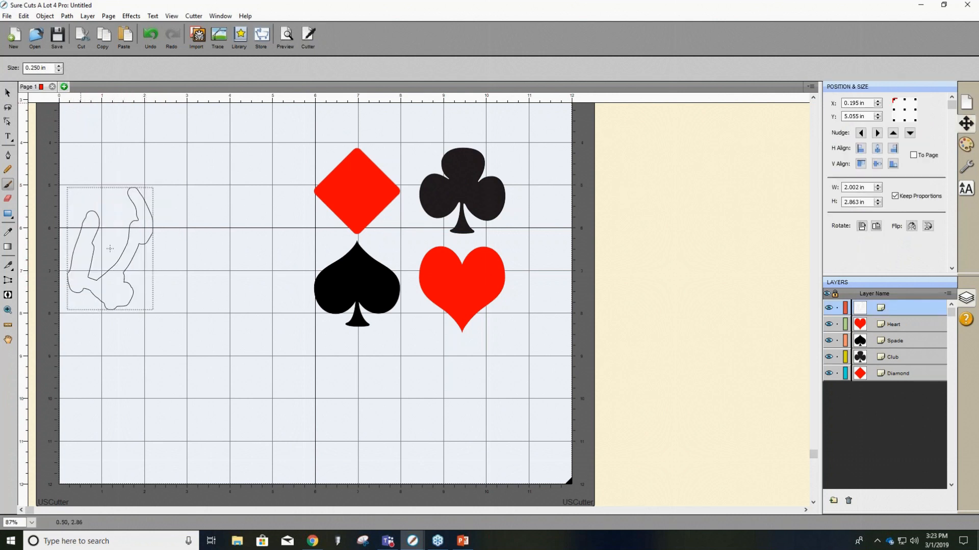
# Move the brushed shape slightly down and delete it.
pyautogui.click(7, 93)
pyautogui.moveTo(110, 242); pyautogui.dragTo(110, 246)
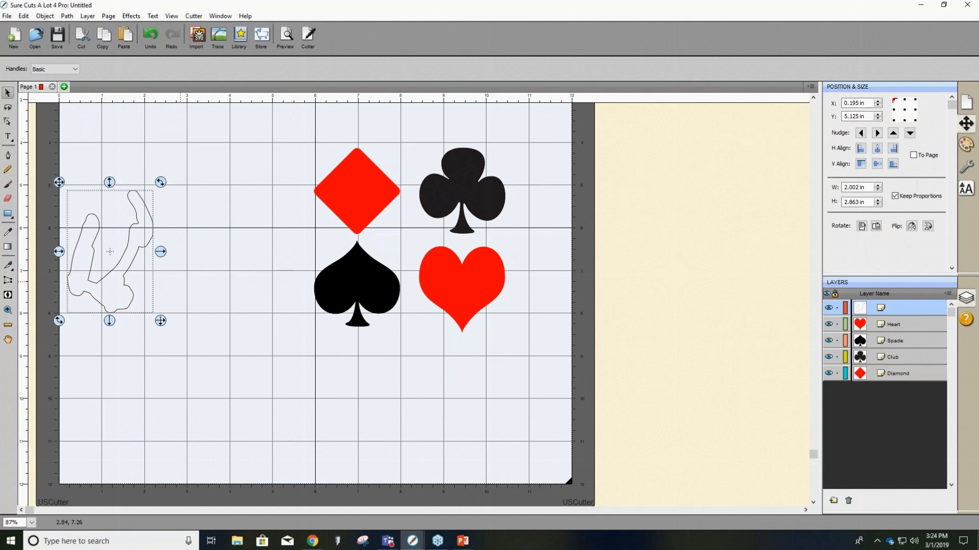
pyautogui.press('Delete')
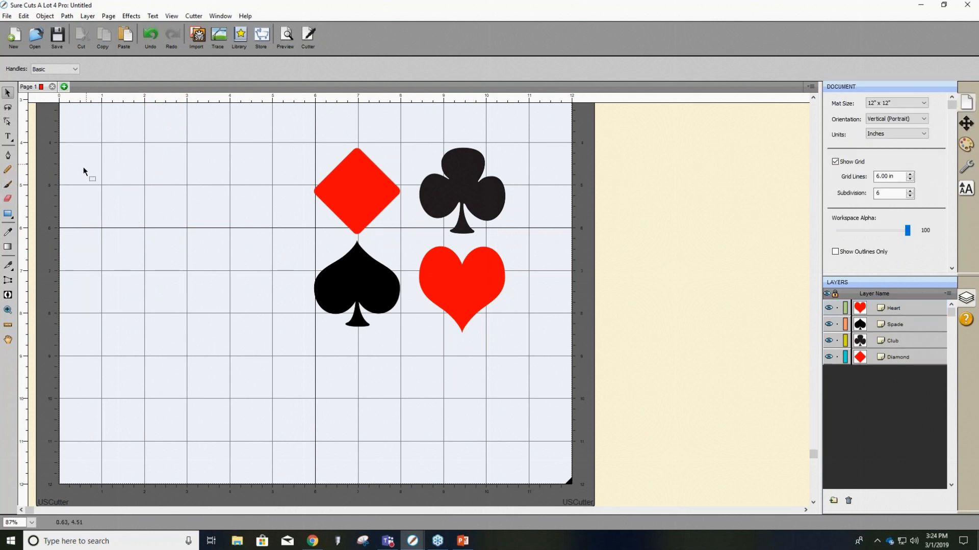
# Brush a curved 0.250 in stroke from the club to the diamond, and delete it.
pyautogui.click(8, 185)
pyautogui.moveTo(428, 215)
pyautogui.mouseDown()
pyautogui.moveTo(414, 230)
pyautogui.moveTo(359, 210)
pyautogui.mouseUp()
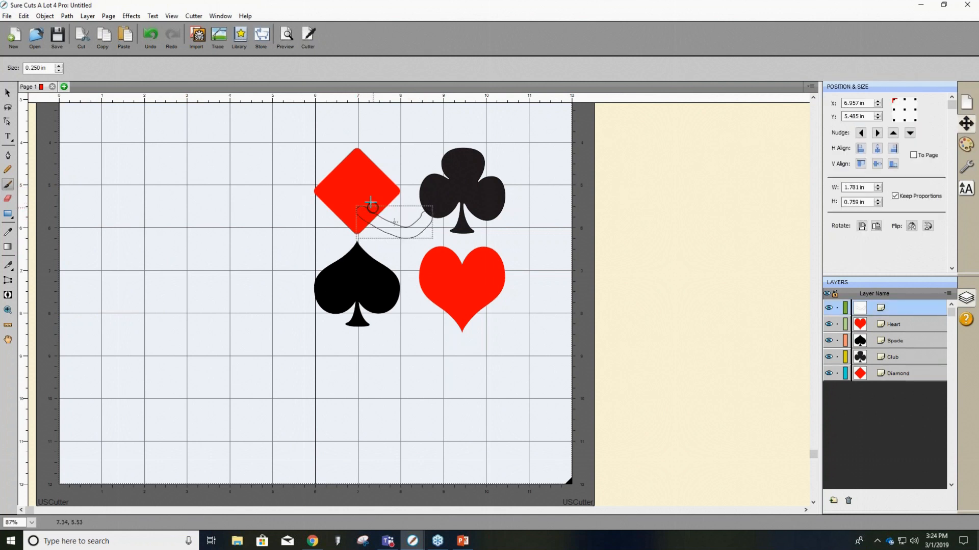
pyautogui.click(7, 95)
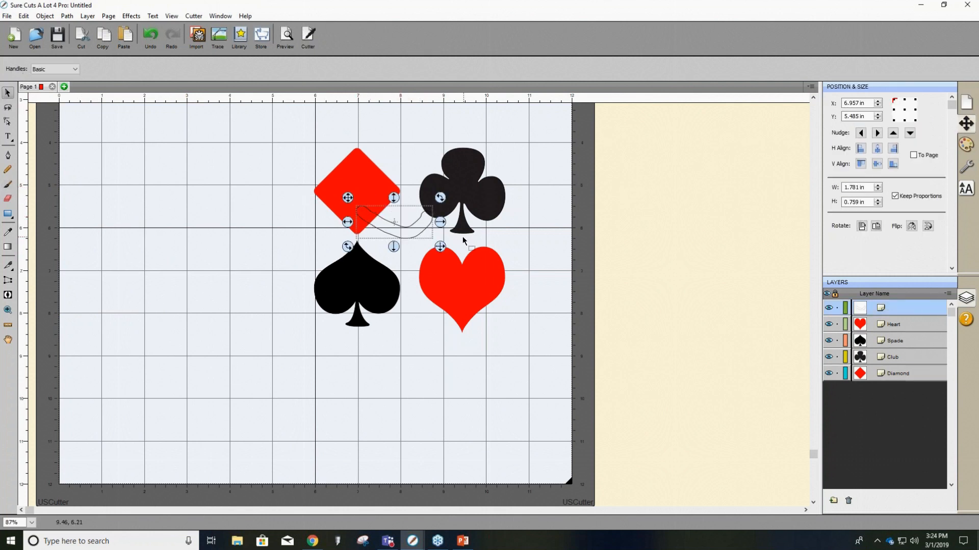
pyautogui.press('Delete')
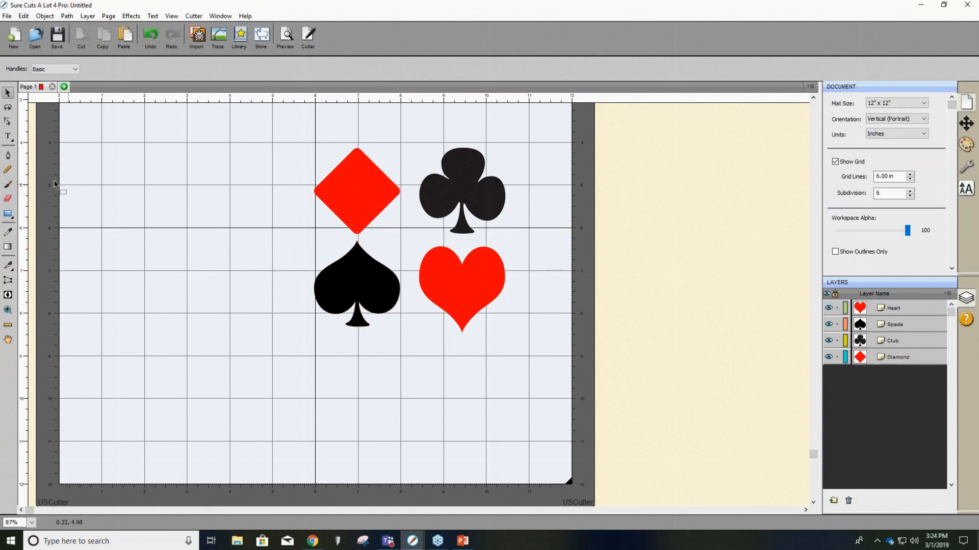
# Erase a diagonal band across the red diamond with the 0.250 in circle eraser, keeping closed paths.
pyautogui.click(8, 203)
pyautogui.moveTo(314, 200); pyautogui.dragTo(409, 158)
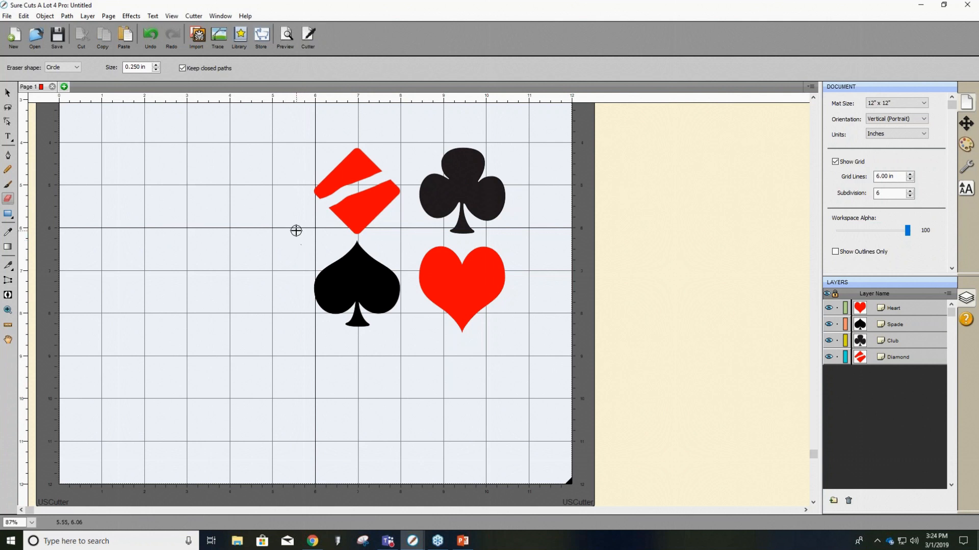
# Examine the erased diamond's edges with all shapes shown as outlines, and return to the filled display.
pyautogui.click(172, 15)
pyautogui.click(198, 27)
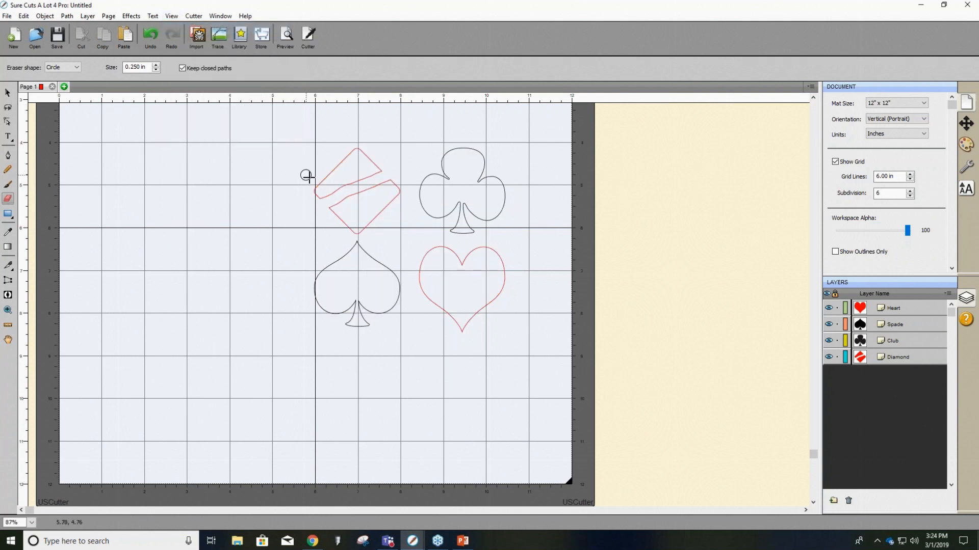
pyautogui.click(171, 16)
pyautogui.click(182, 28)
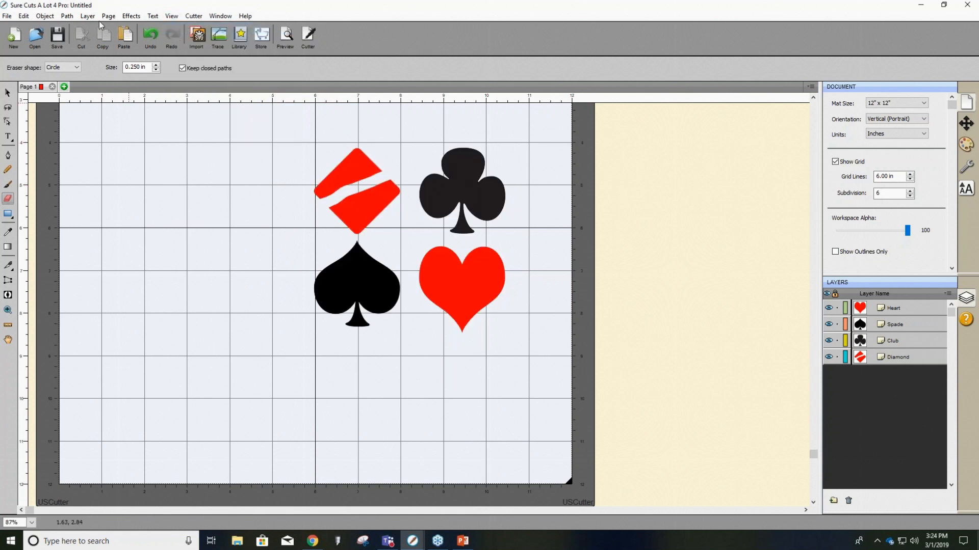
# Undo the band erased across the red diamond.
pyautogui.click(157, 42)
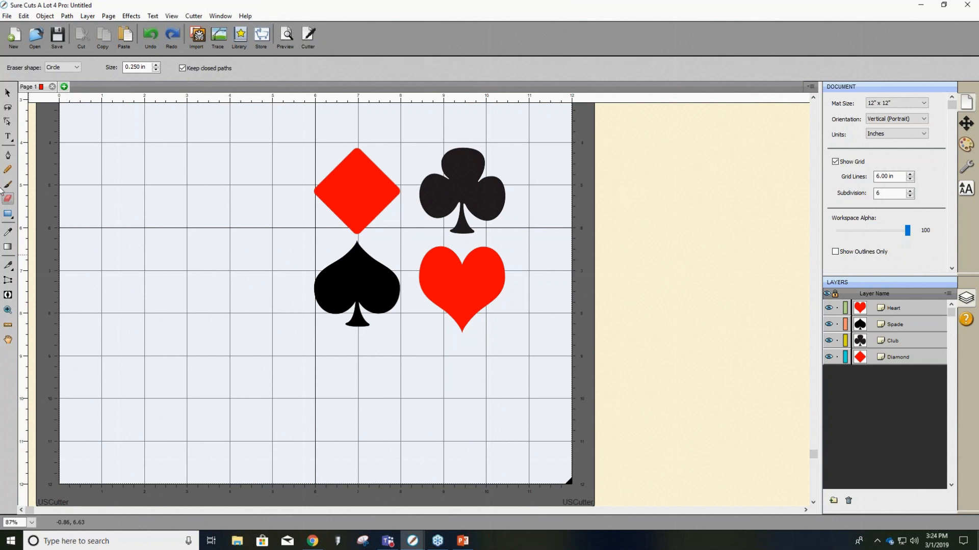
# Draw a circle about 1.6 in across beside the diamond and spade, and delete it.
pyautogui.click(9, 220)
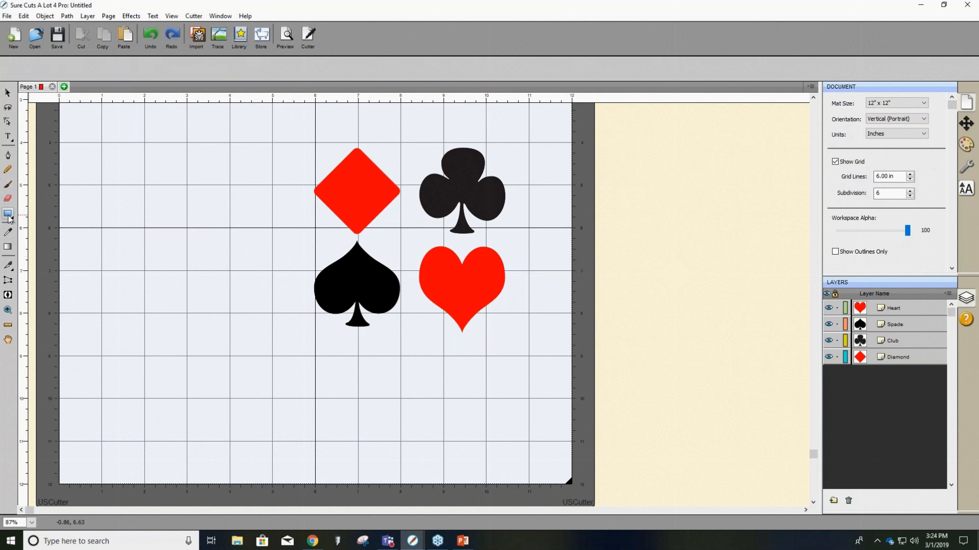
pyautogui.click(10, 220)
pyautogui.click(10, 219)
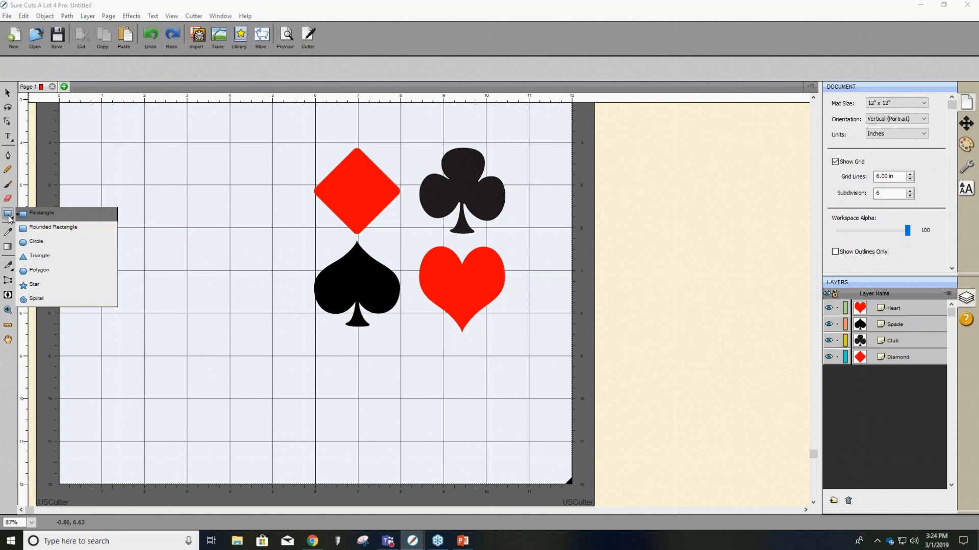
pyautogui.click(43, 247)
pyautogui.moveTo(124, 209); pyautogui.dragTo(193, 278)
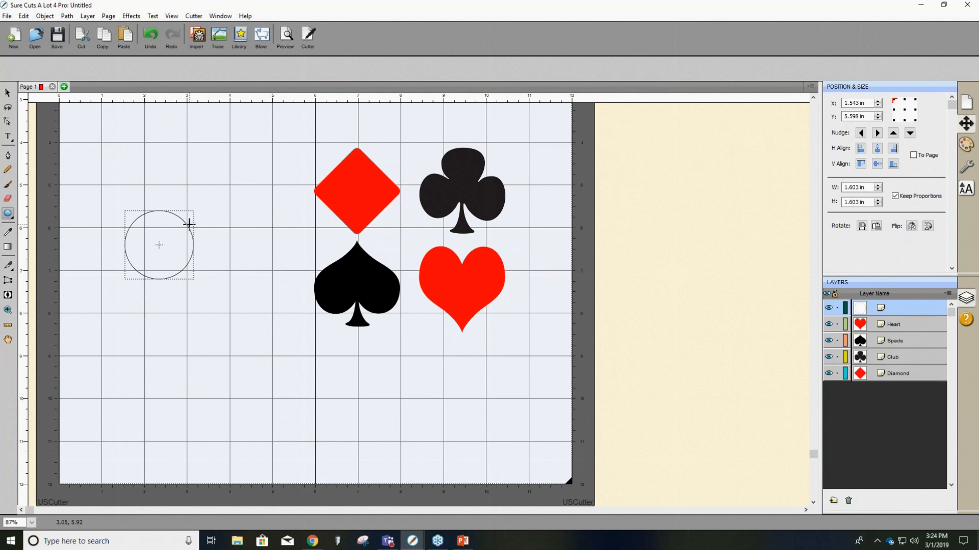
pyautogui.moveTo(189, 224); pyautogui.dragTo(185, 214)
pyautogui.click(8, 93)
pyautogui.moveTo(85, 184); pyautogui.dragTo(283, 391)
pyautogui.press('Delete')
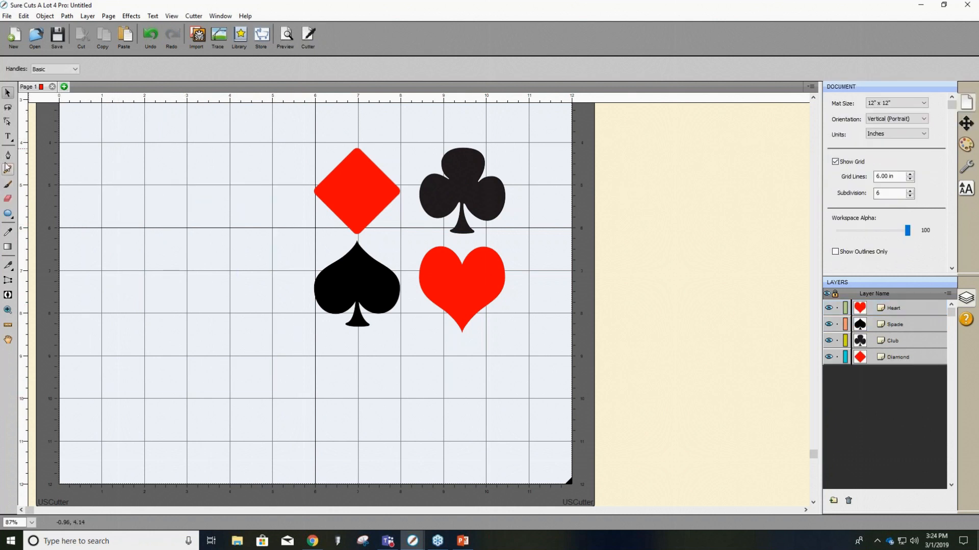
# Draw a circle about 3.33 in across beside the card suits and a rectangle about 0.60 by 1.17 in above it.
pyautogui.click(8, 248)
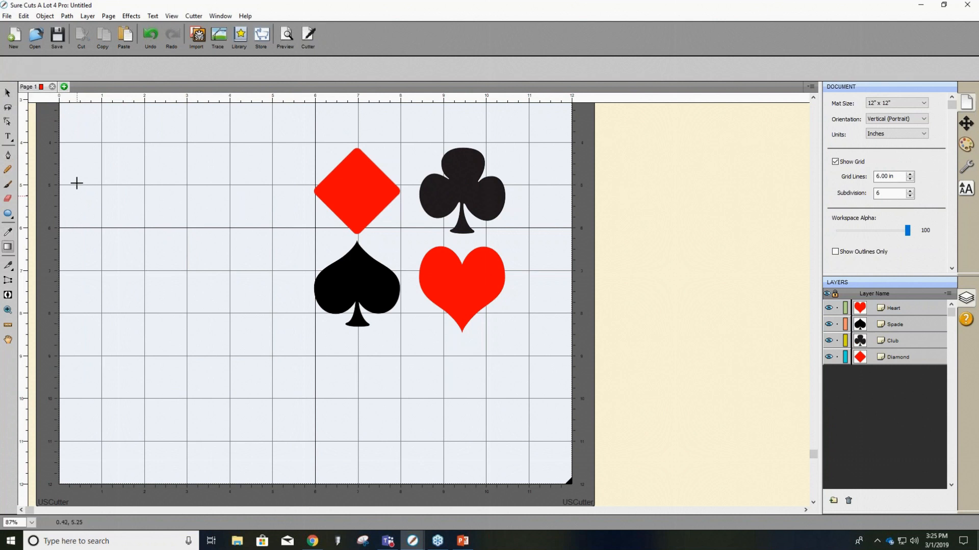
pyautogui.click(9, 214)
pyautogui.moveTo(100, 193); pyautogui.dragTo(238, 305)
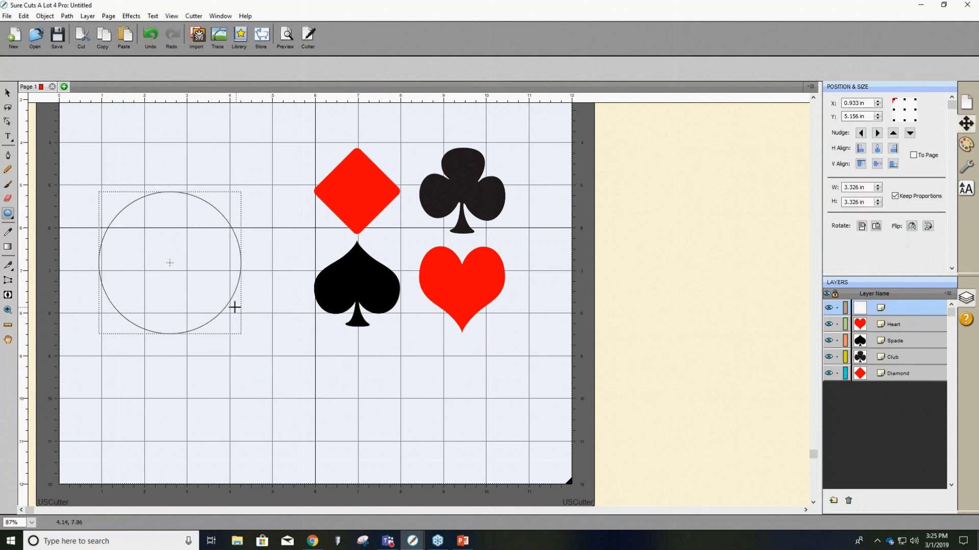
pyautogui.click(8, 214)
pyautogui.click(30, 213)
pyautogui.moveTo(97, 123); pyautogui.dragTo(122, 174)
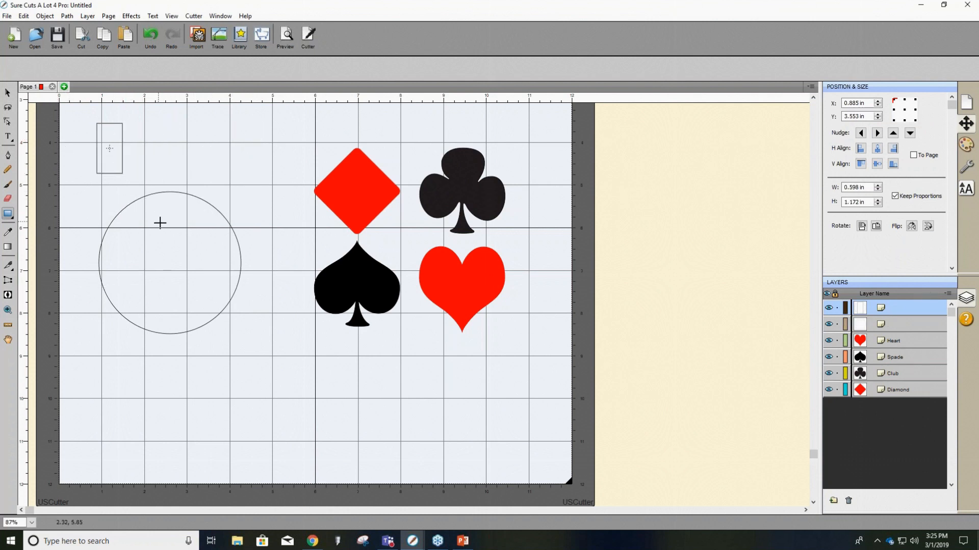
# Delete the small rectangle and the large circle.
pyautogui.click(8, 92)
pyautogui.press('Delete')
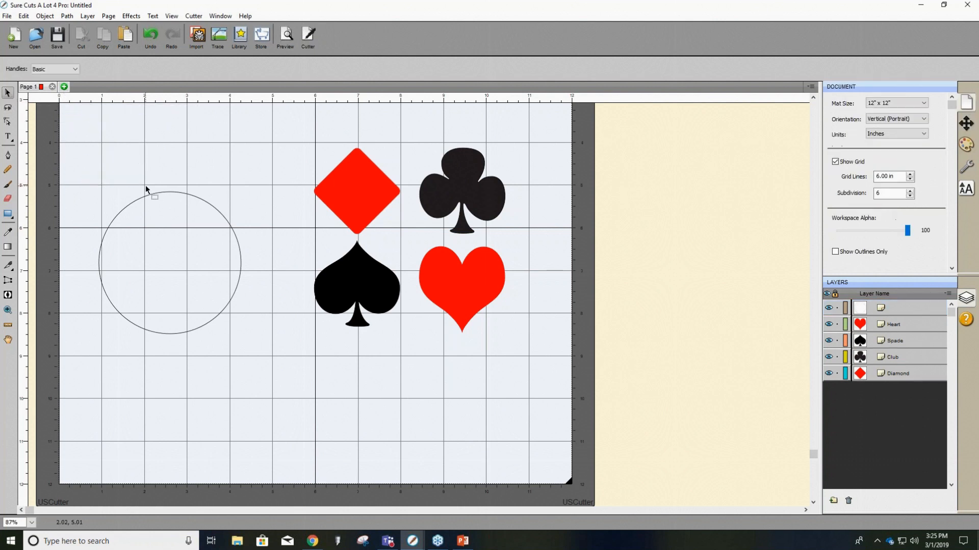
pyautogui.moveTo(68, 167); pyautogui.dragTo(277, 375)
pyautogui.press('Delete')
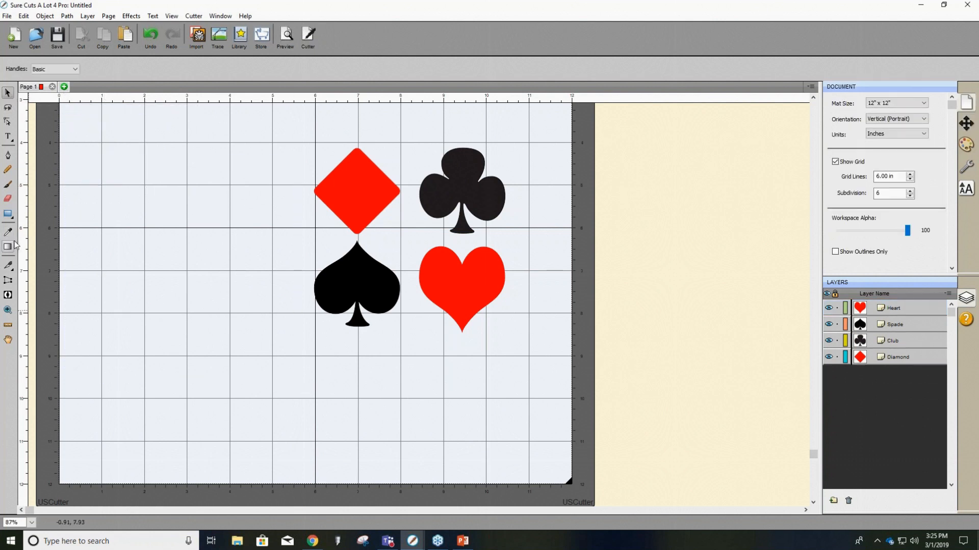
# Draw a clockwise three-turn spiral about 6.66 in wide beside the card suits, and delete it.
pyautogui.click(8, 214)
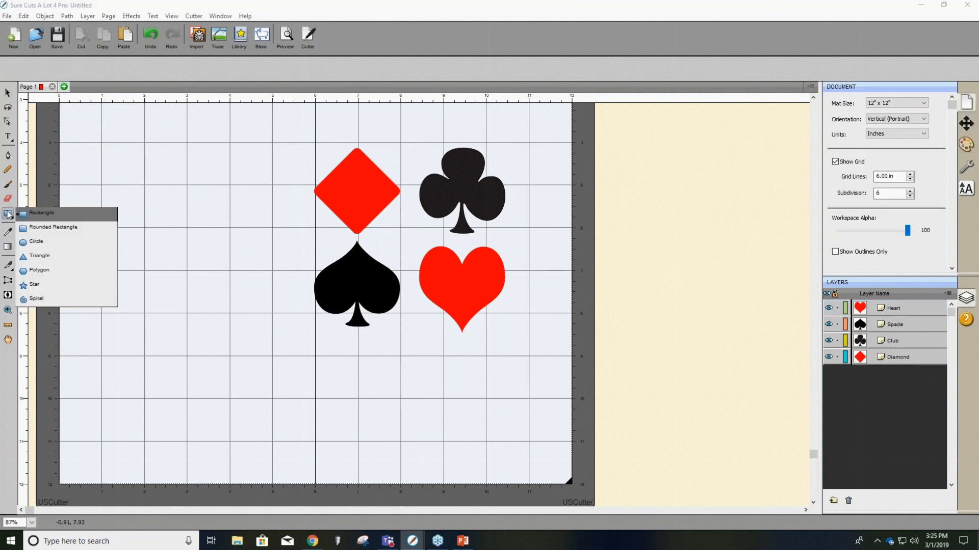
pyautogui.click(44, 299)
pyautogui.moveTo(166, 211); pyautogui.dragTo(237, 340)
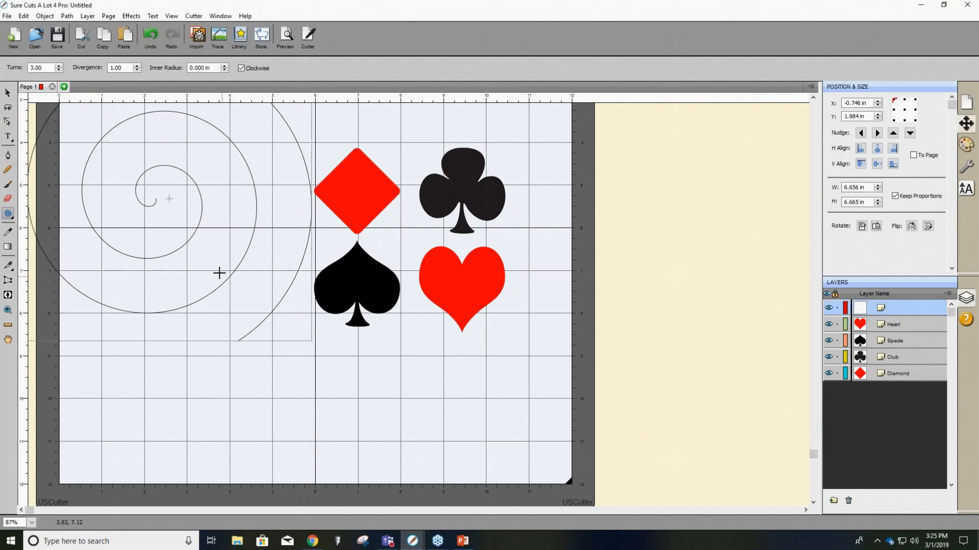
pyautogui.click(7, 93)
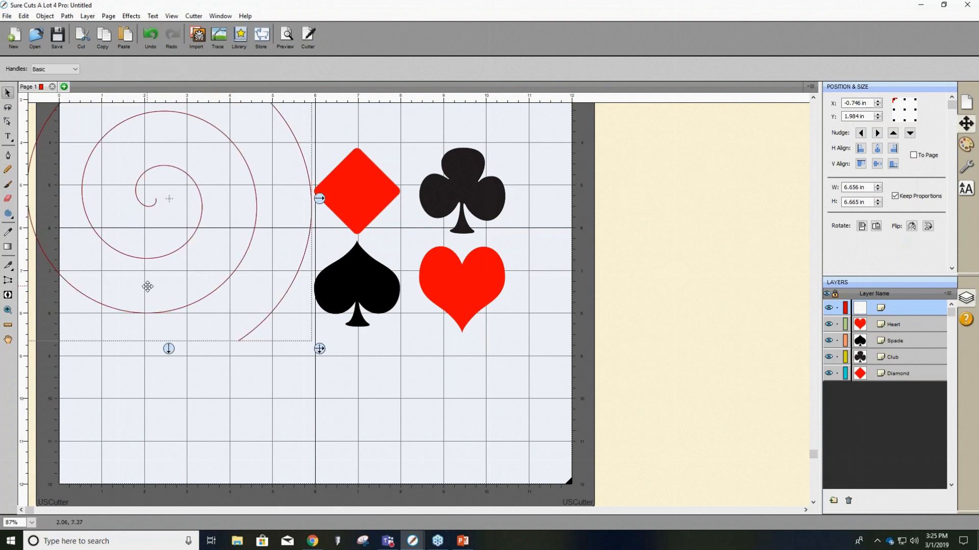
pyautogui.press('Delete')
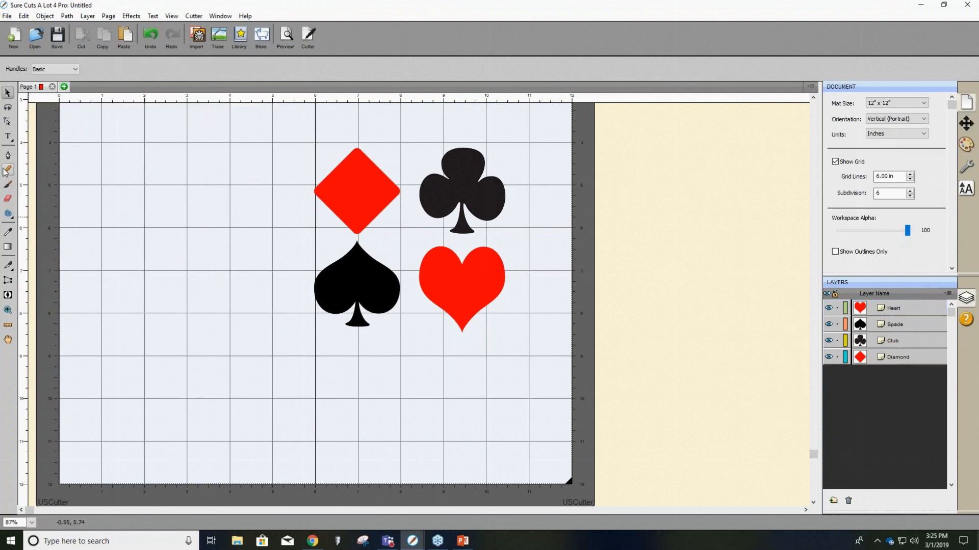
# Draw two rounded rectangles with 0.250 in corners, about 3.85 by 3.55 in and, above it, about 2.99 by 2.00 in.
pyautogui.click(8, 213)
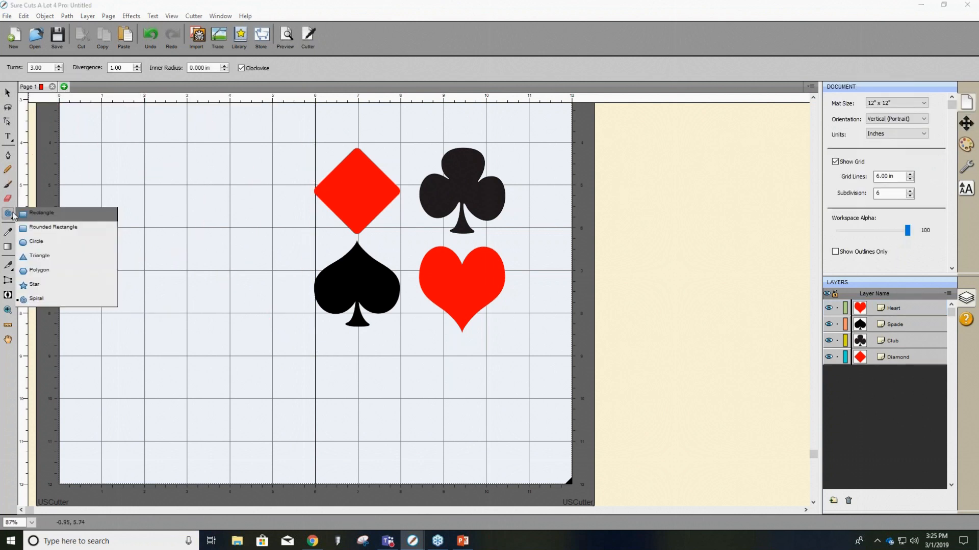
pyautogui.click(24, 231)
pyautogui.moveTo(102, 265); pyautogui.dragTo(266, 417)
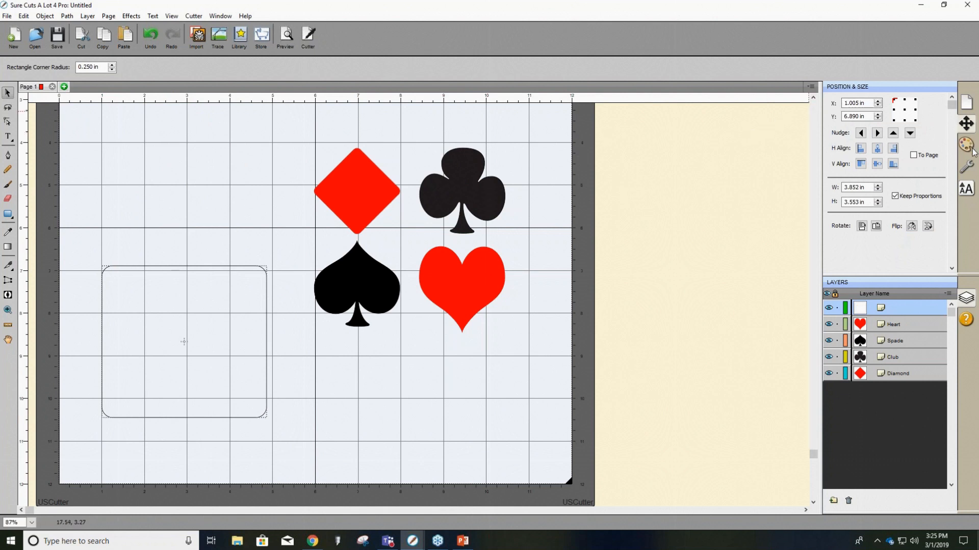
pyautogui.moveTo(105, 154); pyautogui.dragTo(231, 237)
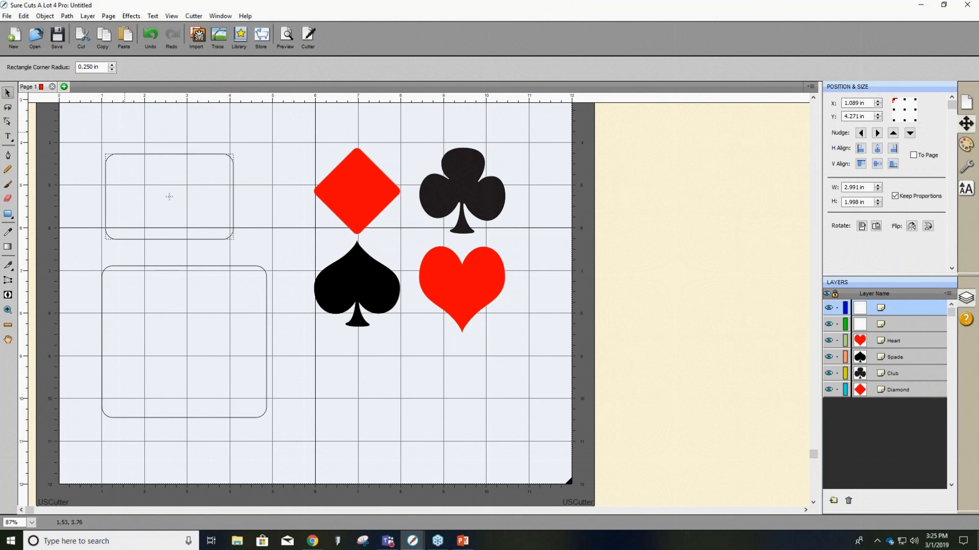
# Apply the red diamond's fill and stroke to the upper rounded rectangle using the Dropper.
pyautogui.click(967, 146)
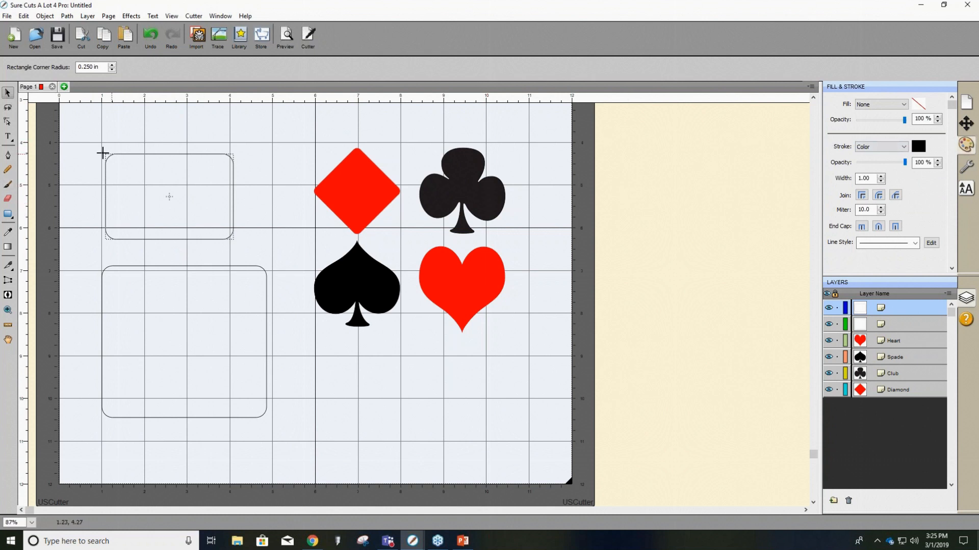
pyautogui.click(7, 233)
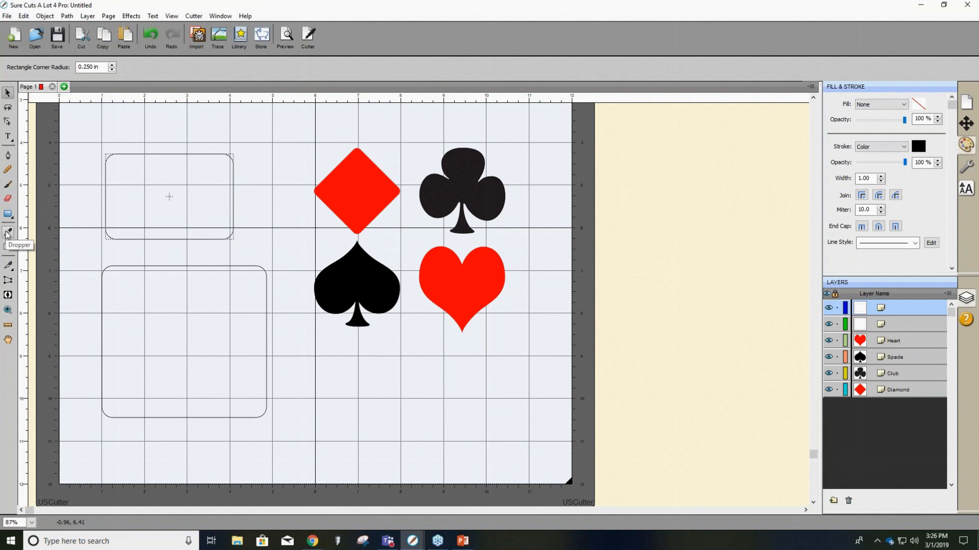
pyautogui.click(7, 233)
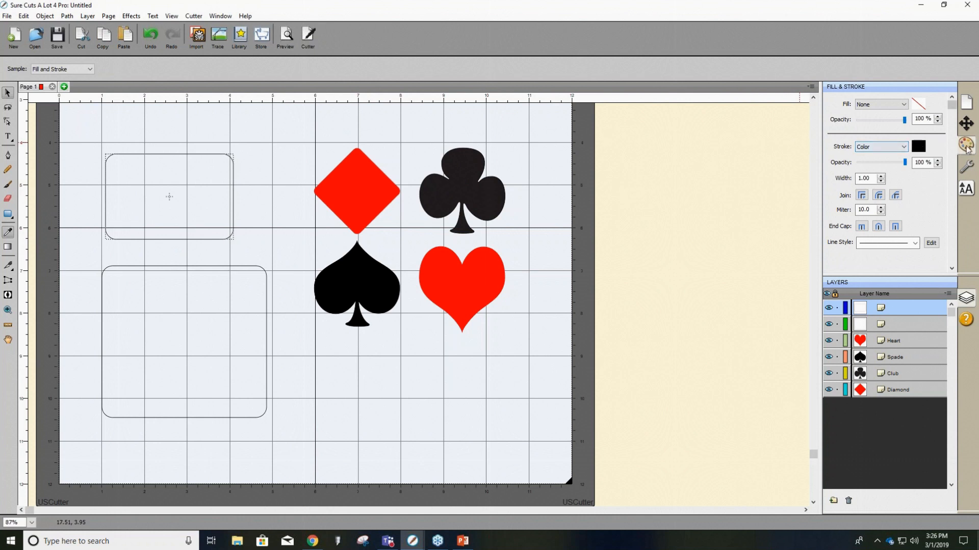
pyautogui.click(159, 195)
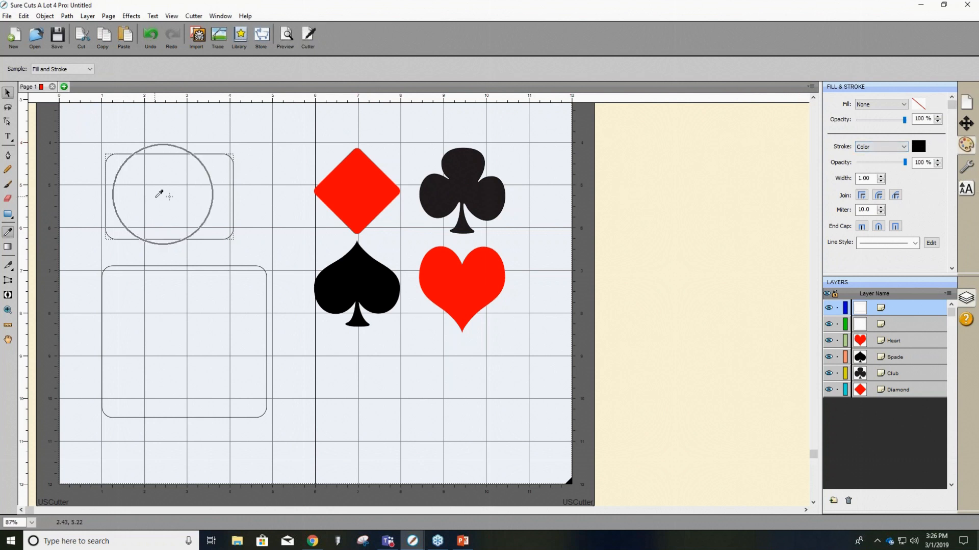
pyautogui.click(159, 194)
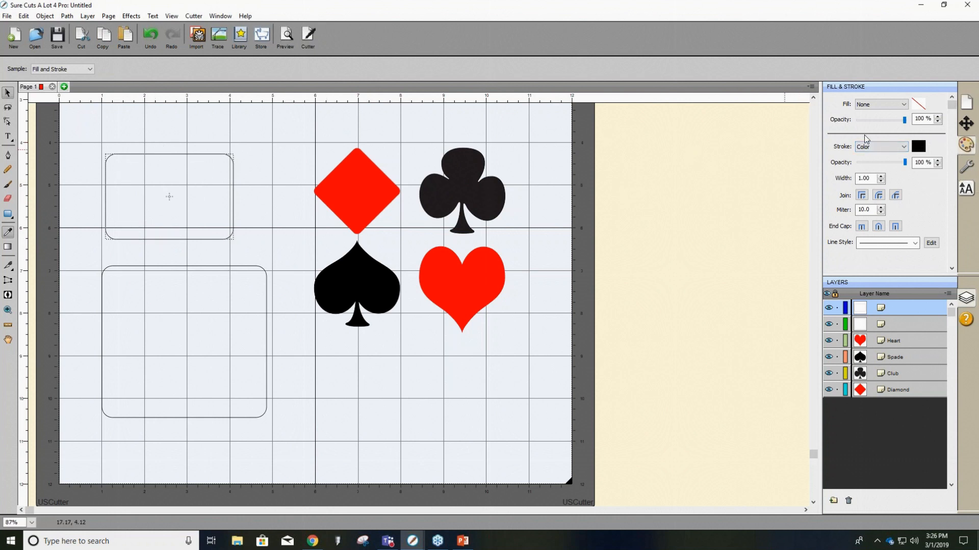
pyautogui.press('ctrl')
pyautogui.press('ctrl')
pyautogui.click(364, 175)
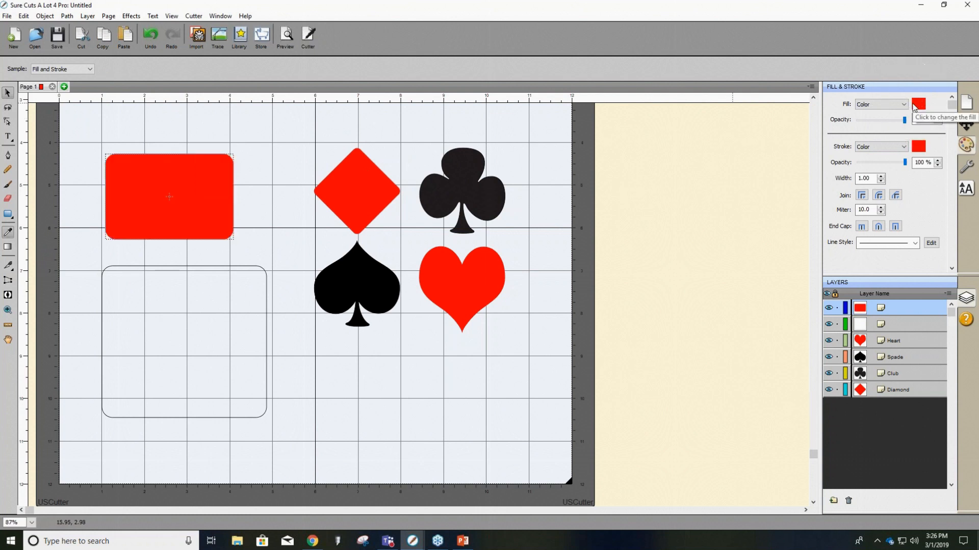
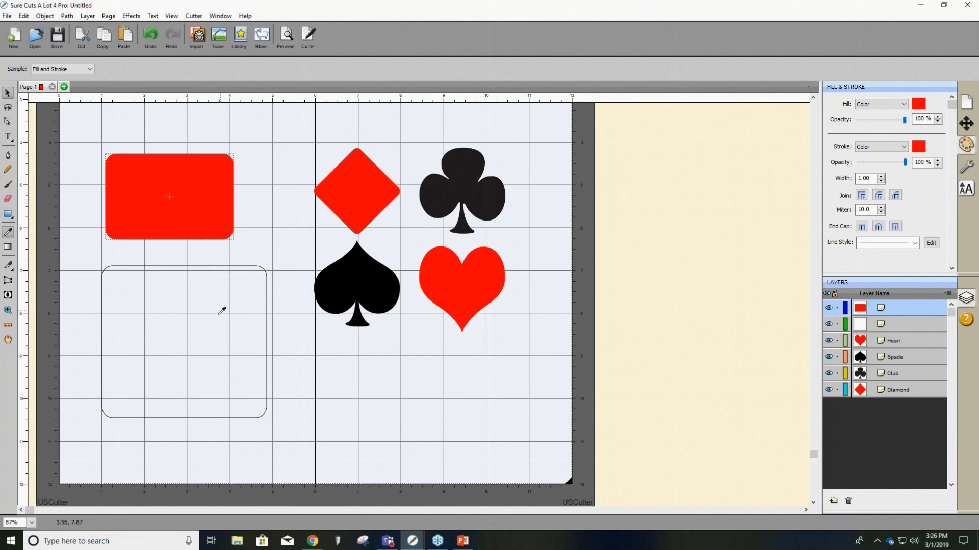
# Apply the black spade's fill and stroke to the lower rounded rectangle using the Dropper.
pyautogui.click(5, 97)
pyautogui.click(210, 380)
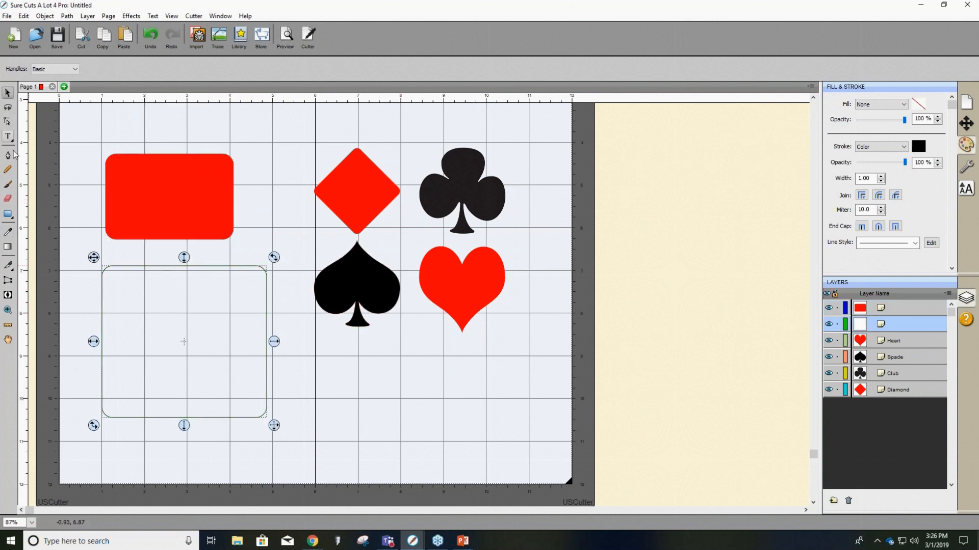
pyautogui.click(8, 234)
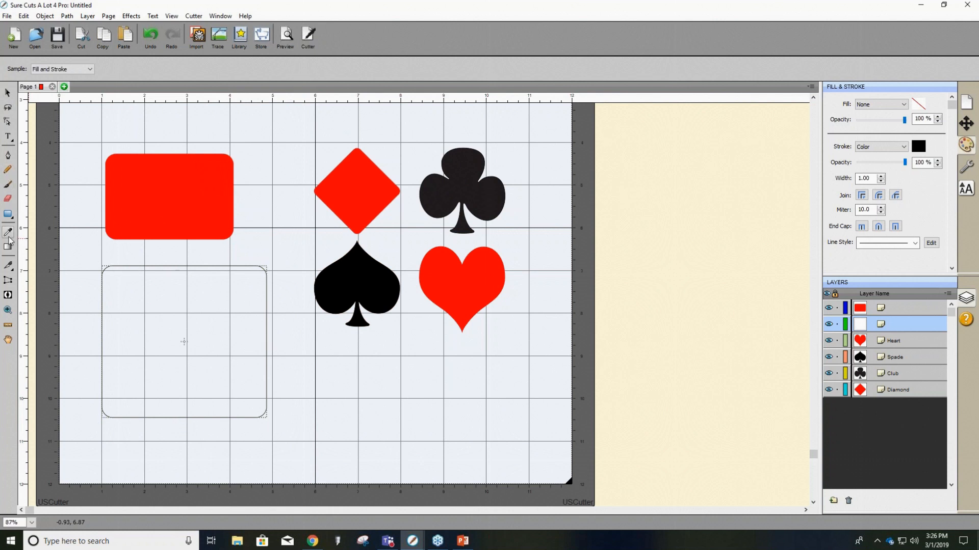
pyautogui.click(368, 281)
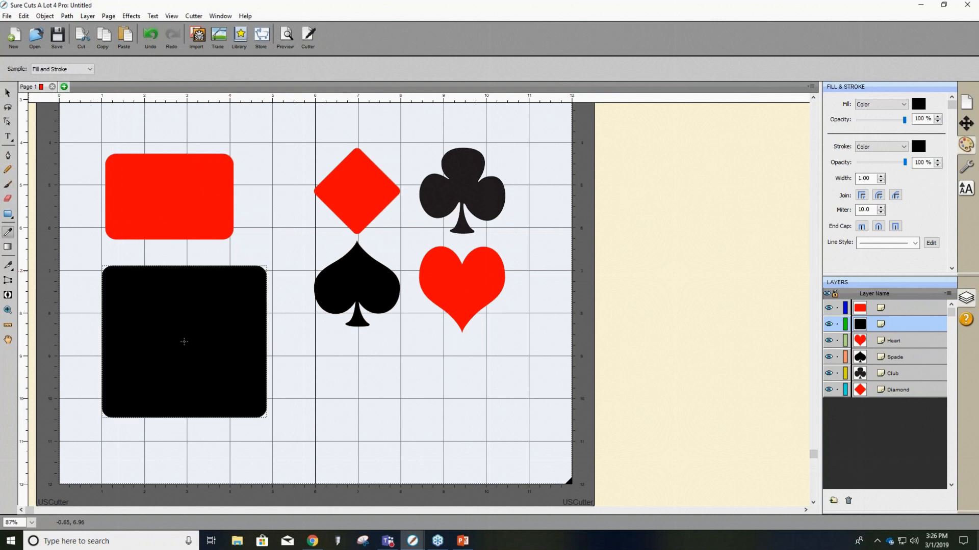
# Match the club's fill and stroke to the black spade using the Dropper.
pyautogui.click(7, 92)
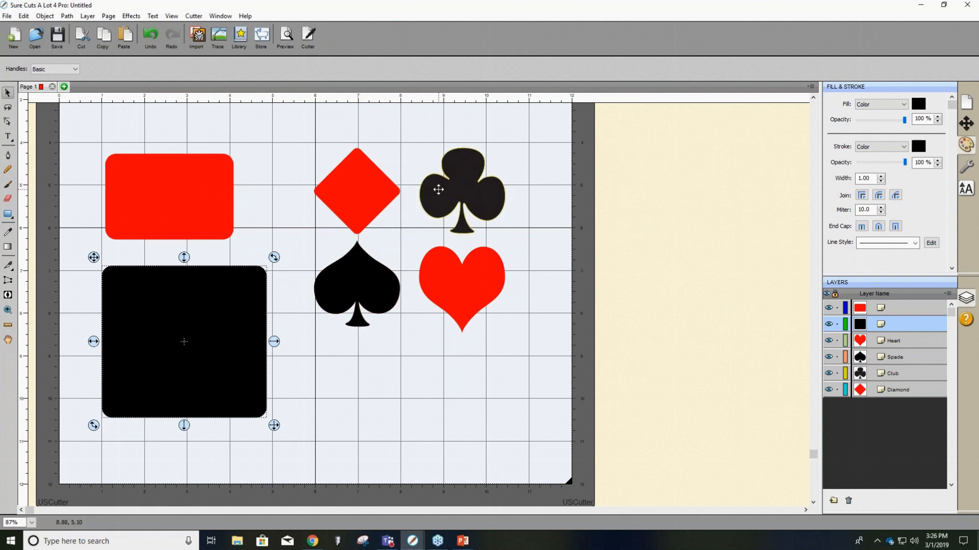
pyautogui.click(448, 194)
pyautogui.click(359, 275)
pyautogui.click(8, 231)
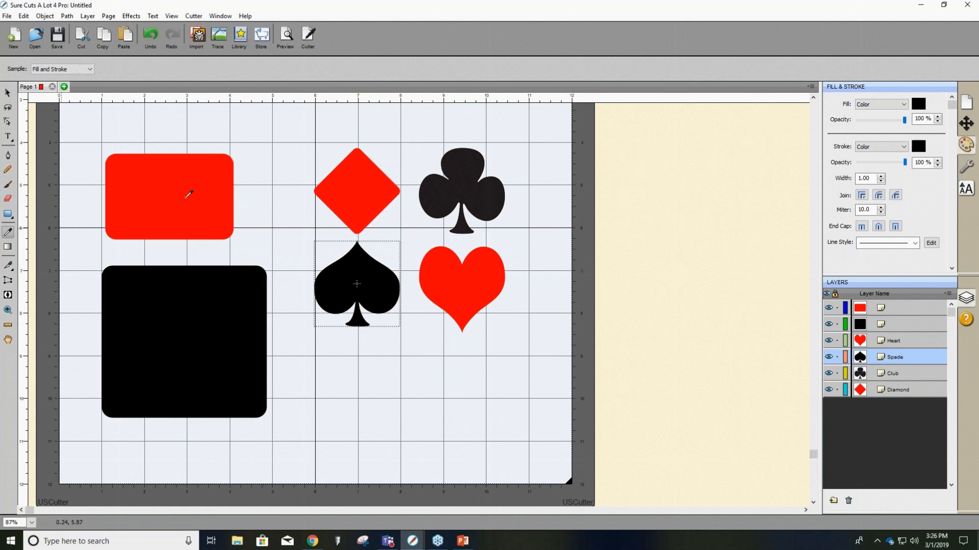
pyautogui.click(8, 92)
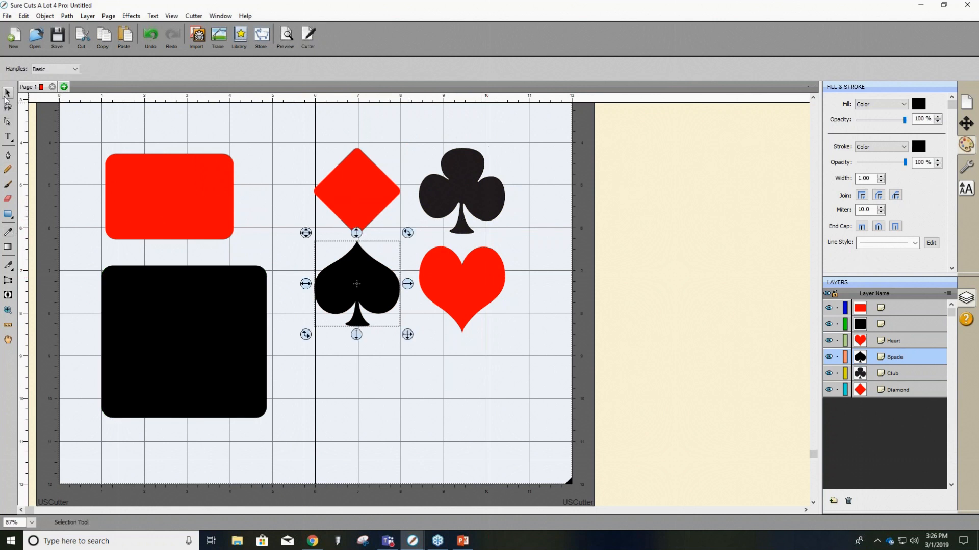
pyautogui.click(466, 191)
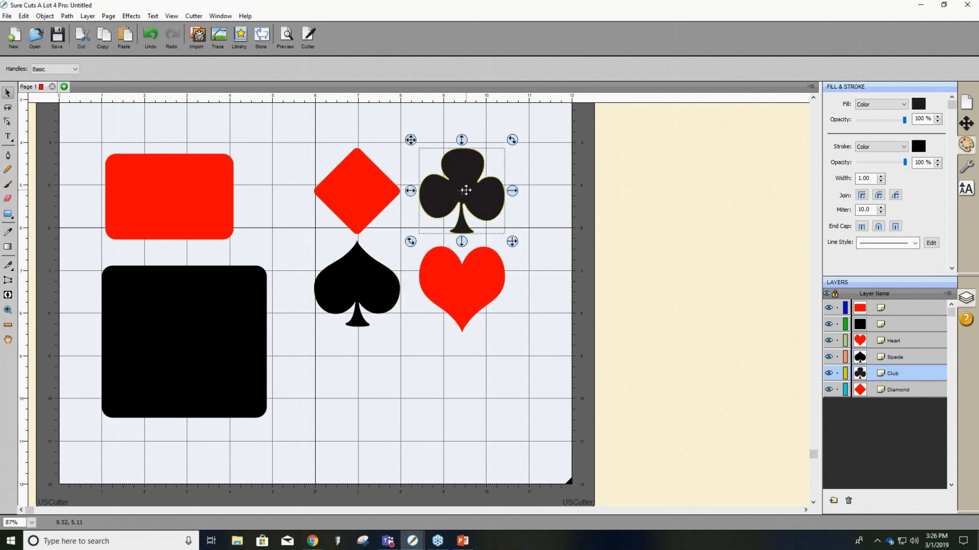
pyautogui.click(7, 232)
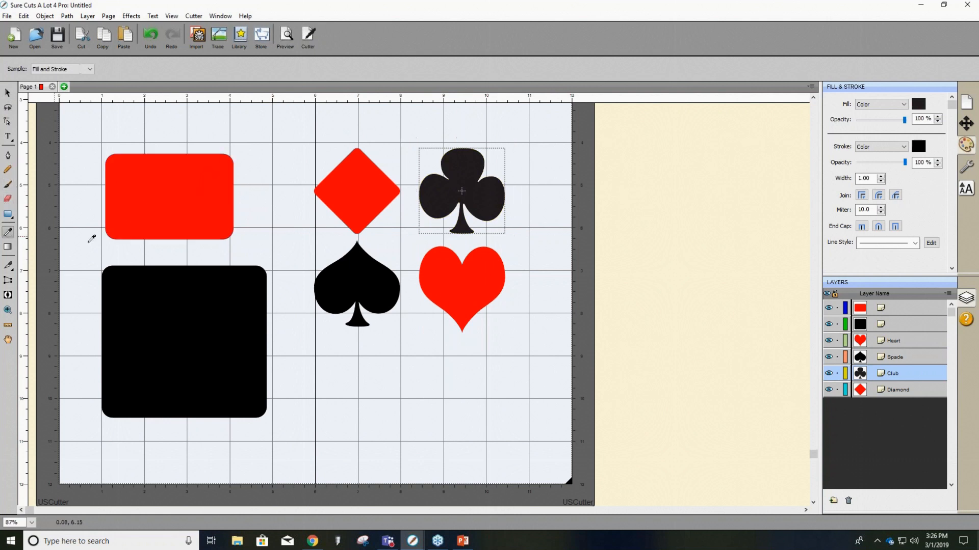
pyautogui.click(367, 277)
pyautogui.press('ctrl')
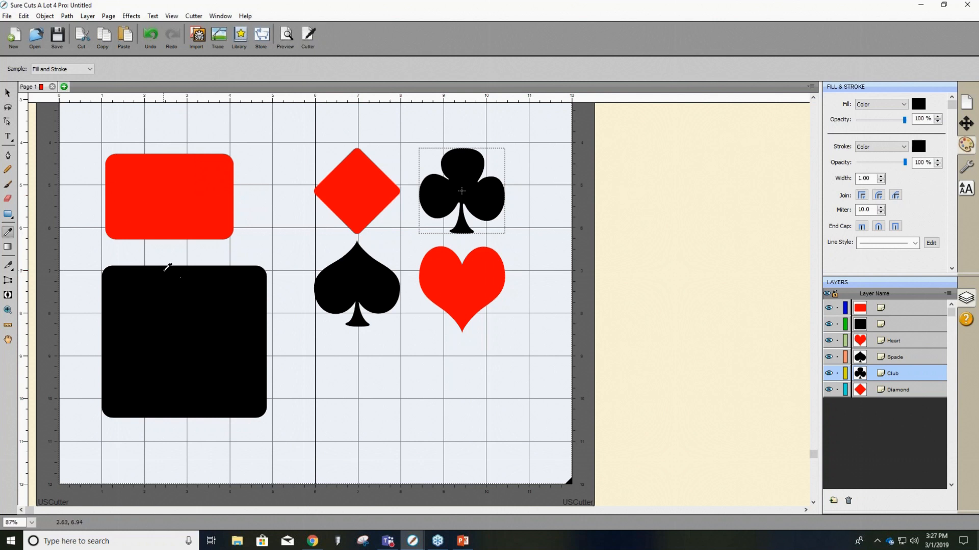
pyautogui.press('ctrl')
# Change the upper rounded rectangle's fill from solid color to a gradient.
pyautogui.click(8, 247)
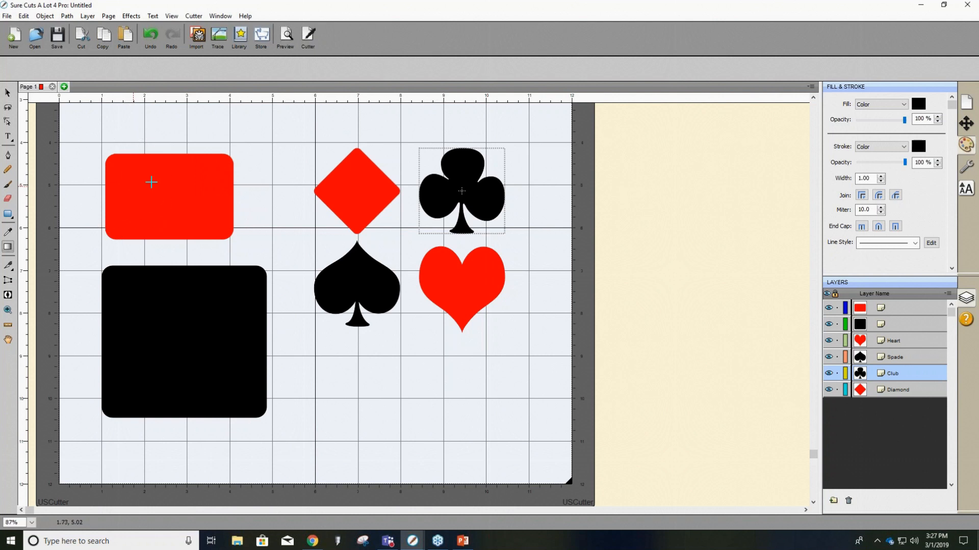
pyautogui.click(7, 92)
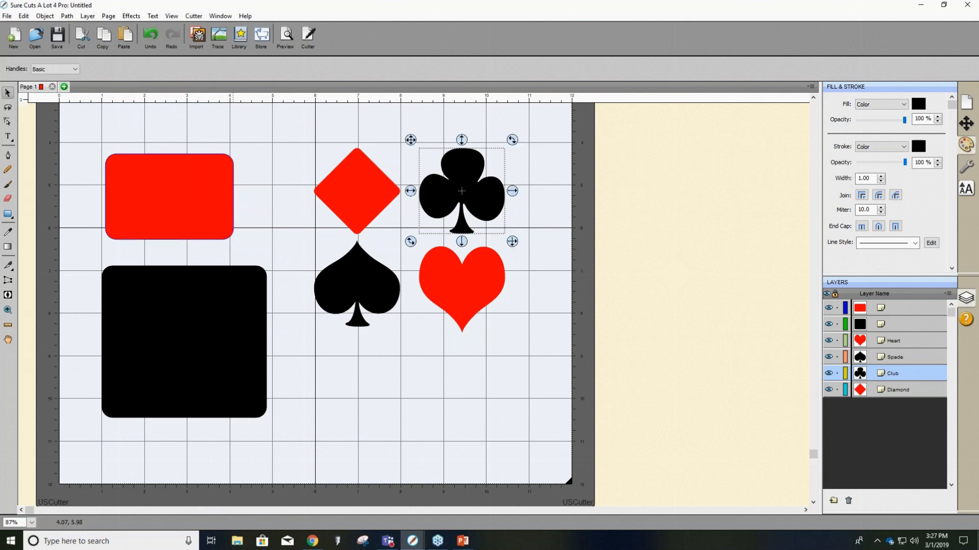
pyautogui.click(174, 206)
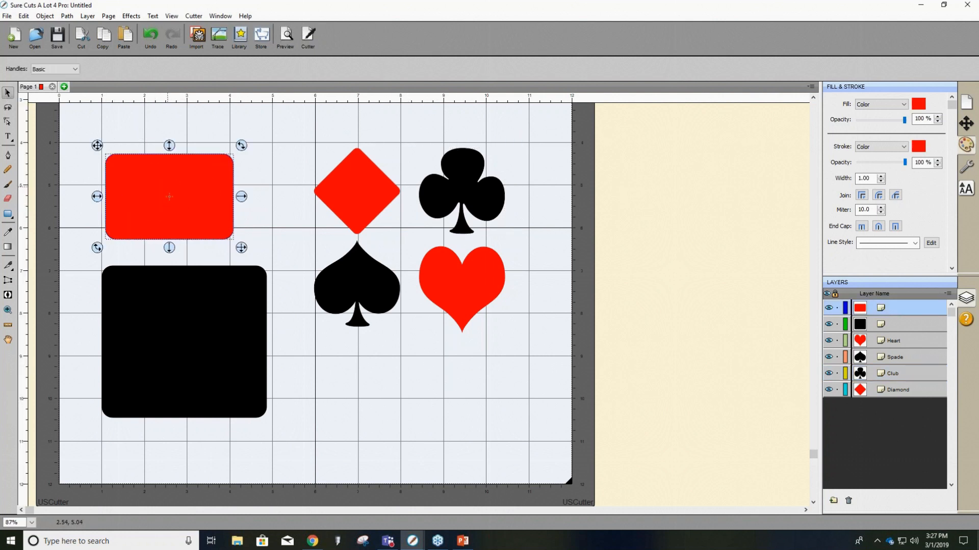
pyautogui.click(859, 107)
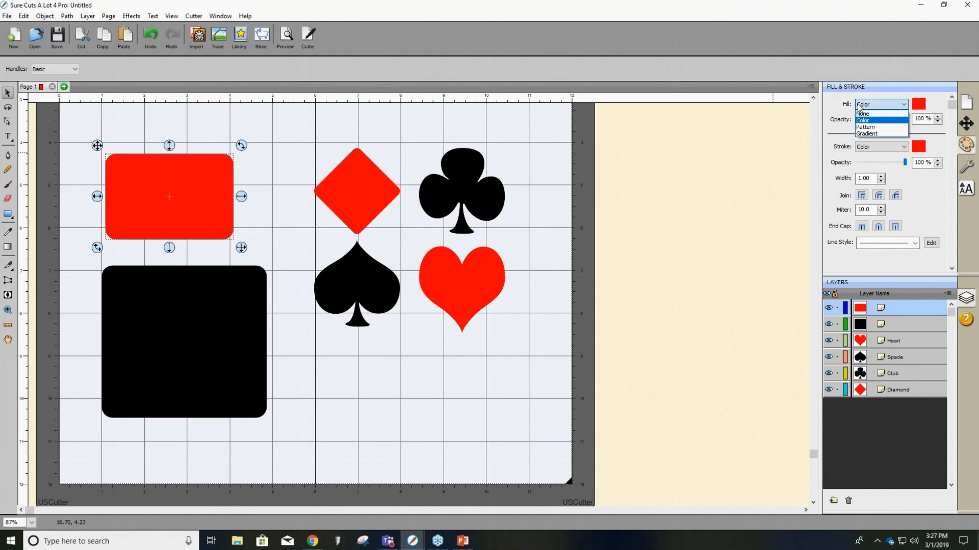
pyautogui.click(875, 133)
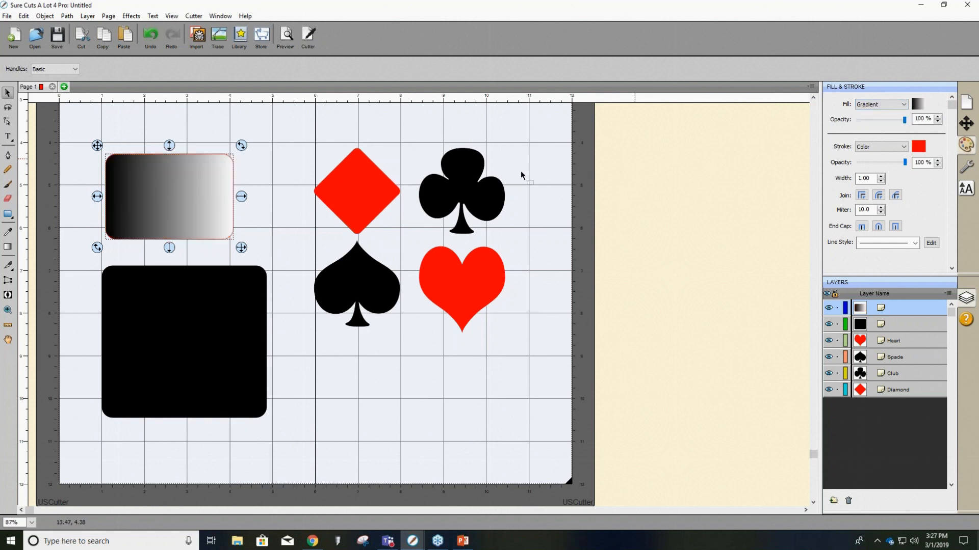
# Open the upper rectangle's gradient settings and look at the available presets.
pyautogui.click(918, 105)
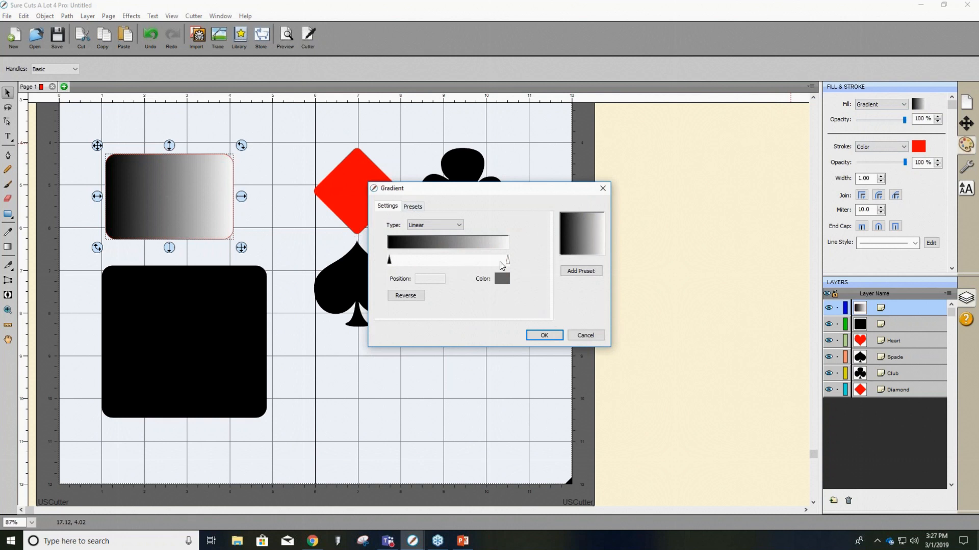
pyautogui.click(412, 207)
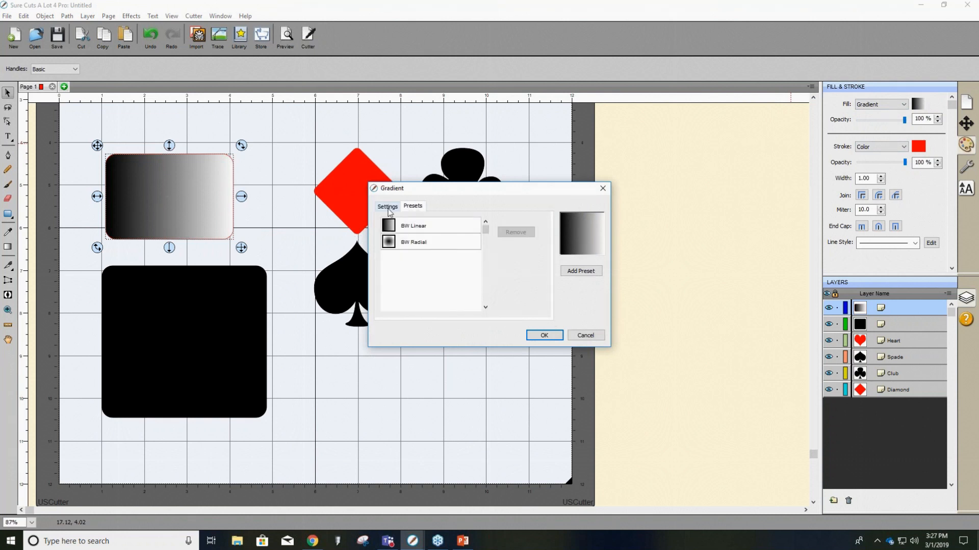
# Review the settings of the rounded rectangle's gradient and close the dialog without changes.
pyautogui.click(388, 208)
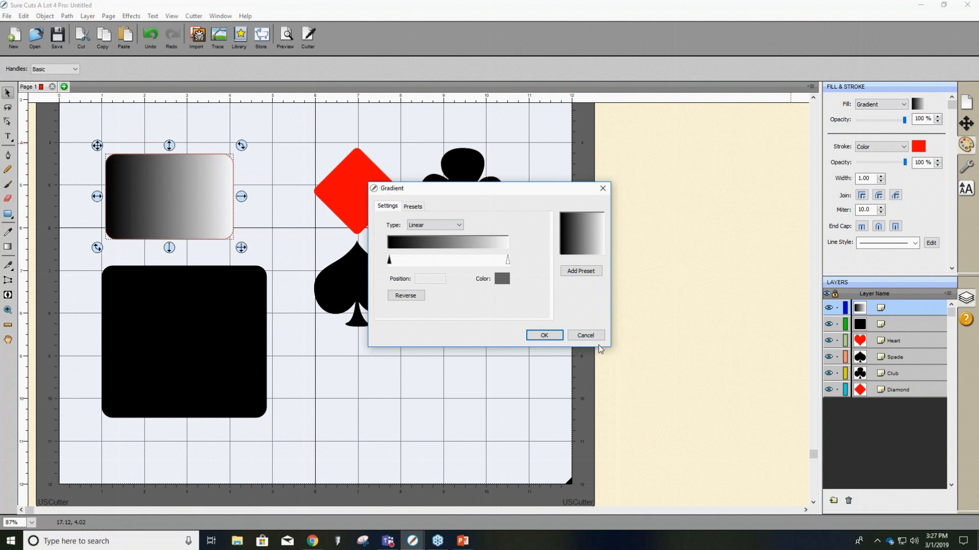
pyautogui.click(585, 335)
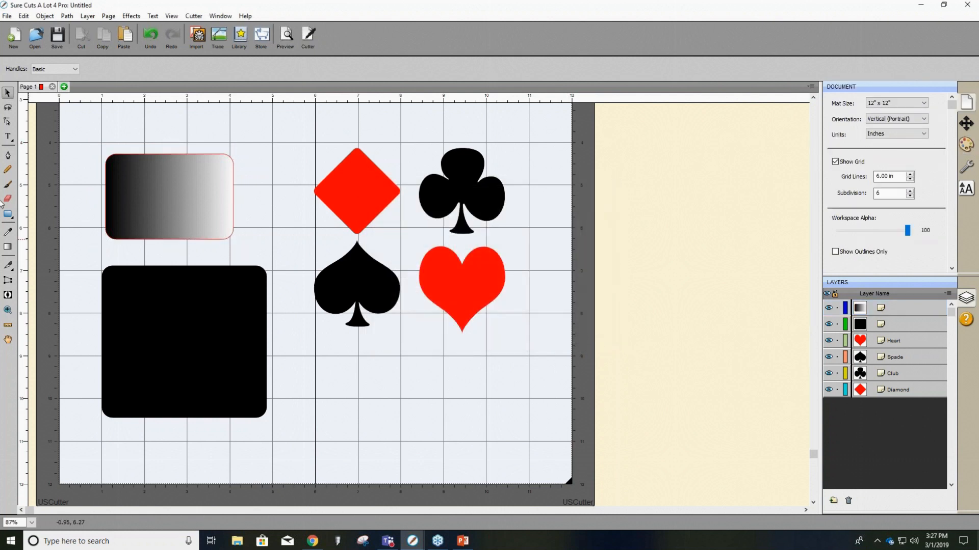
# Redirect the gradient on the small rounded rectangle several times, ending with a slanted run from dark upper left to light lower right.
pyautogui.click(7, 248)
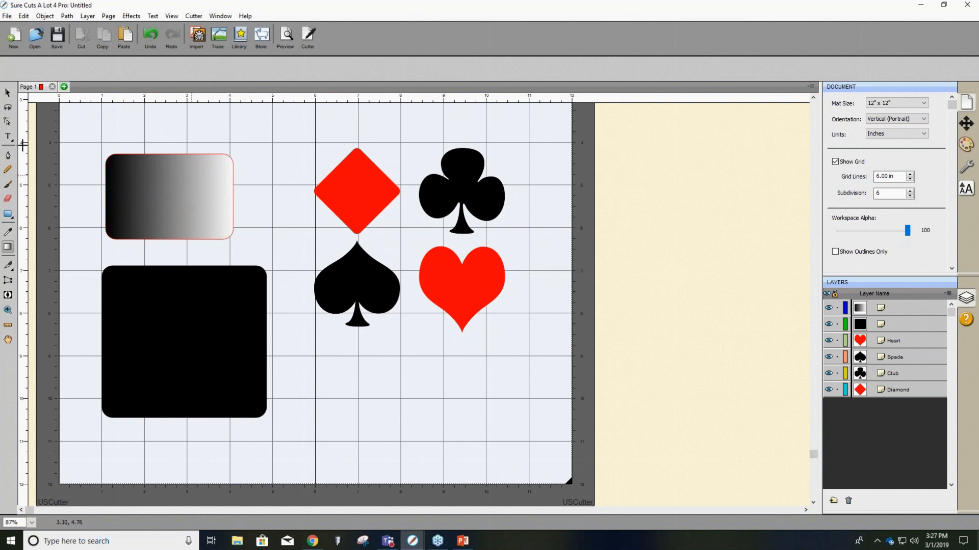
pyautogui.click(8, 93)
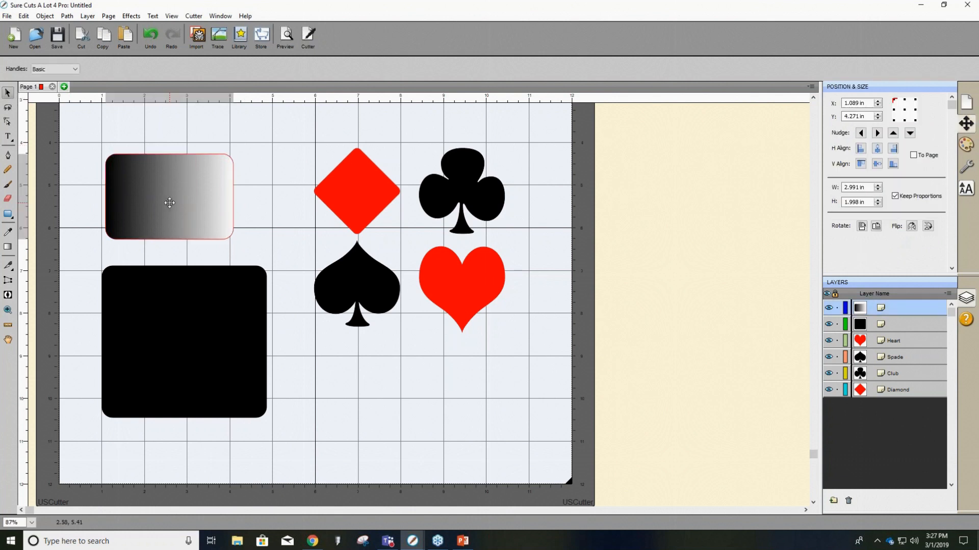
pyautogui.click(165, 201)
pyautogui.click(8, 248)
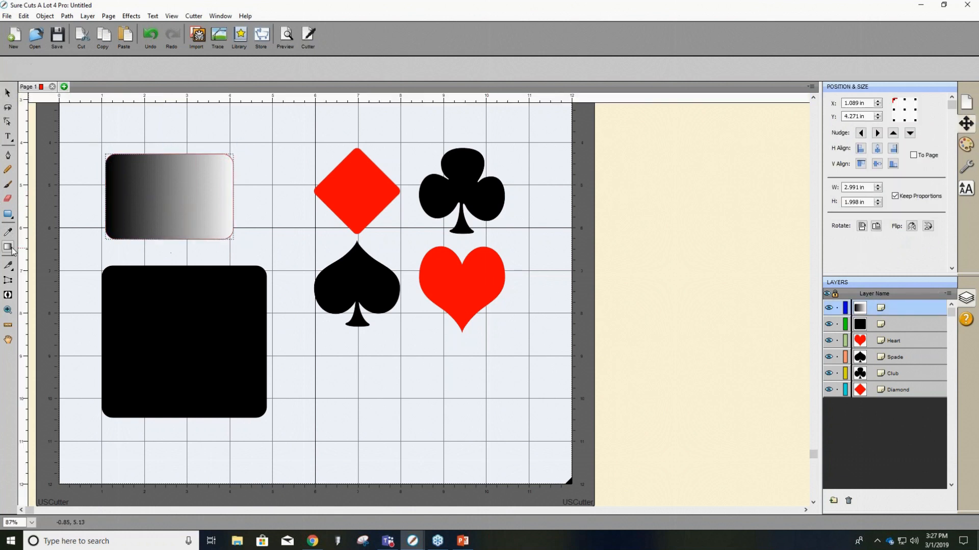
pyautogui.moveTo(99, 138); pyautogui.dragTo(192, 240)
pyautogui.moveTo(247, 161); pyautogui.dragTo(255, 192)
pyautogui.moveTo(105, 153); pyautogui.dragTo(243, 254)
pyautogui.moveTo(97, 228); pyautogui.dragTo(216, 169)
pyautogui.moveTo(175, 127); pyautogui.dragTo(173, 240)
pyautogui.moveTo(77, 162); pyautogui.dragTo(221, 216)
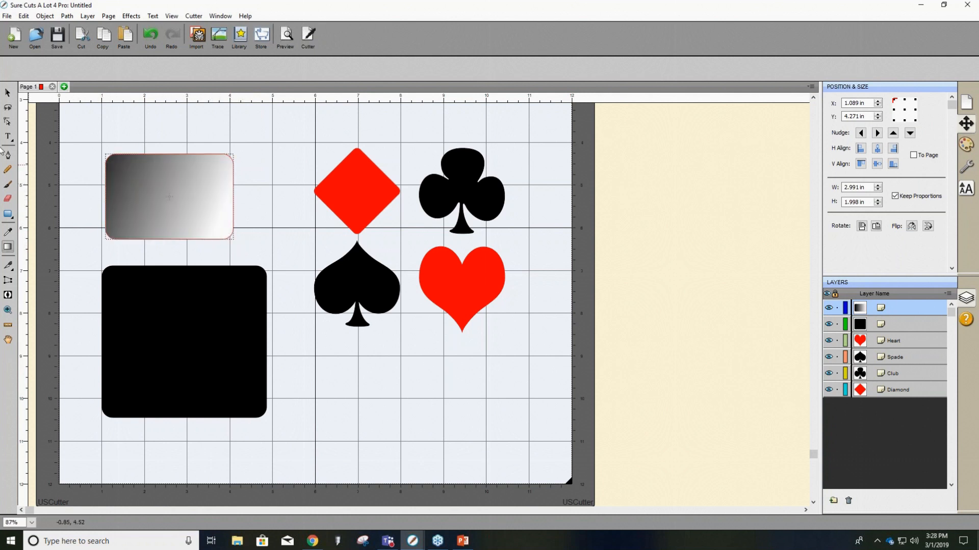
pyautogui.click(7, 92)
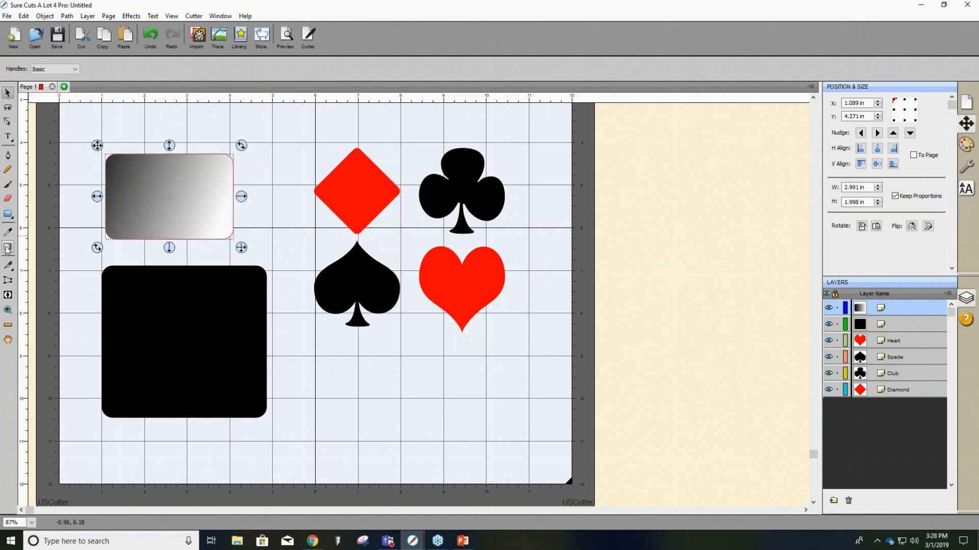
# Reapply the Gradient fill to the small rounded rectangle and redirect it from light at the upper left to dark at the bottom.
pyautogui.click(964, 149)
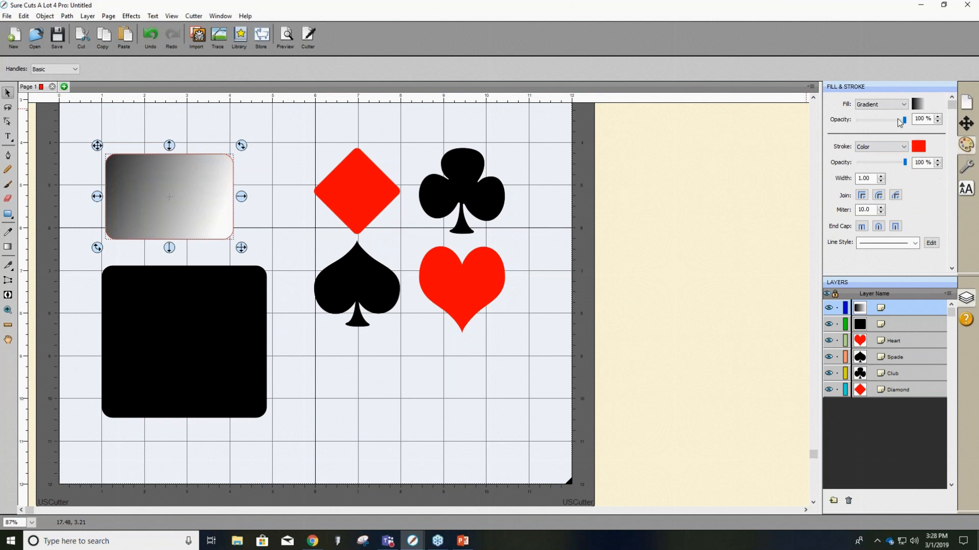
pyautogui.click(881, 104)
pyautogui.click(872, 134)
pyautogui.click(8, 247)
pyautogui.moveTo(157, 137); pyautogui.dragTo(176, 258)
pyautogui.moveTo(246, 137)
pyautogui.mouseDown()
pyautogui.moveTo(229, 170)
pyautogui.moveTo(130, 238)
pyautogui.mouseUp()
pyautogui.moveTo(101, 145); pyautogui.dragTo(168, 136)
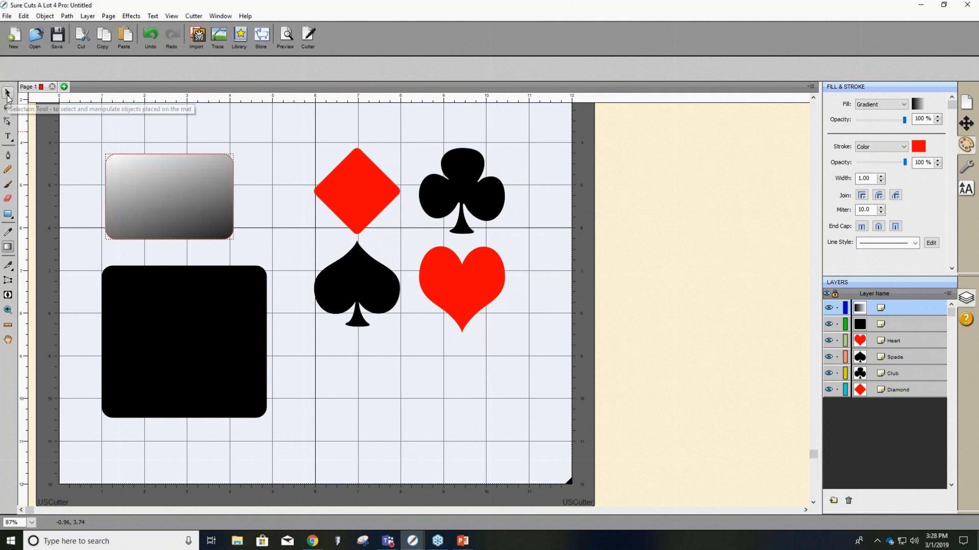
pyautogui.click(8, 95)
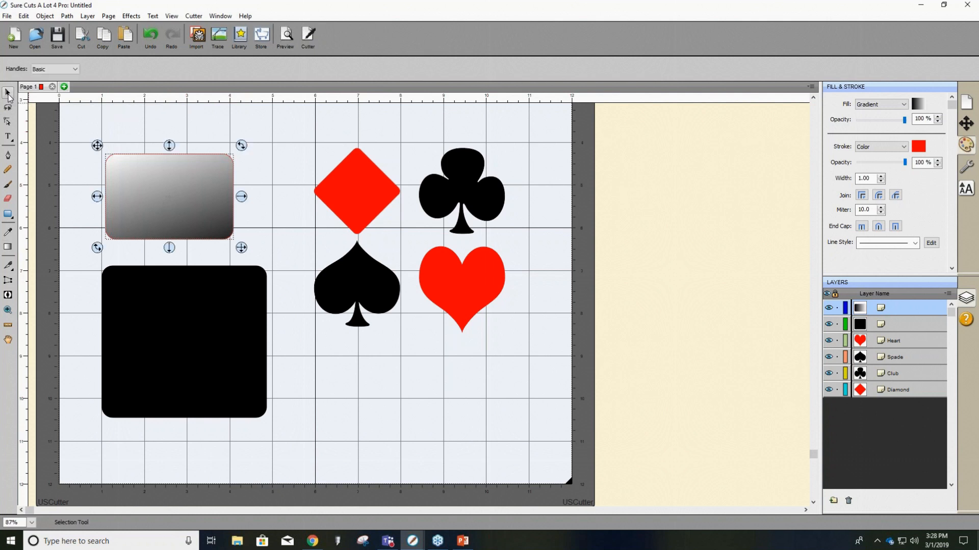
# Slice the gradient rectangle horizontally through the middle and move the upper and lower halves apart.
pyautogui.click(8, 265)
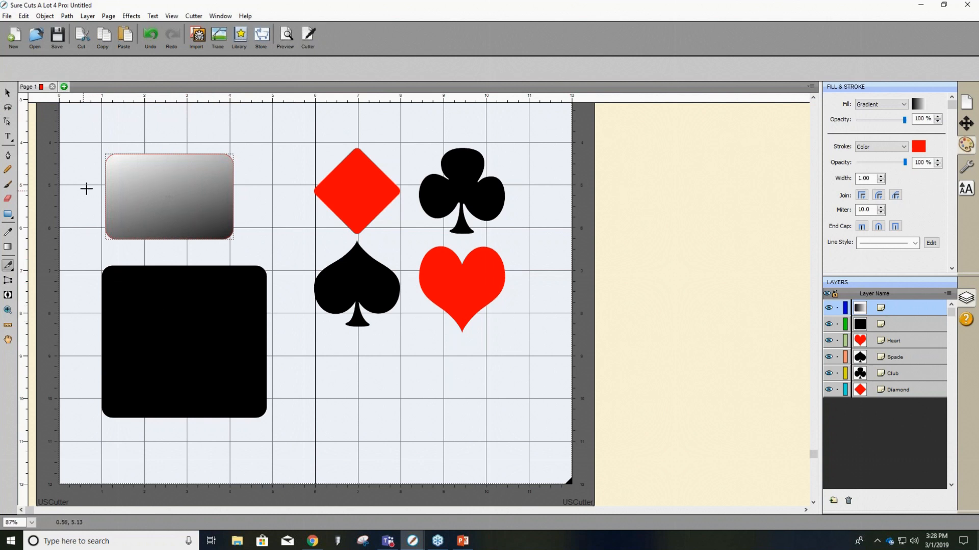
pyautogui.moveTo(82, 194); pyautogui.dragTo(289, 192)
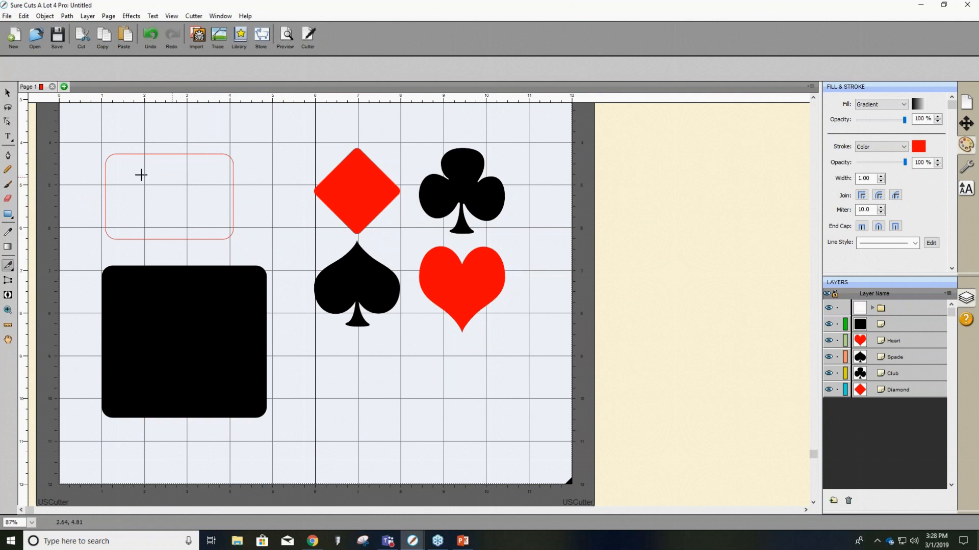
pyautogui.click(8, 93)
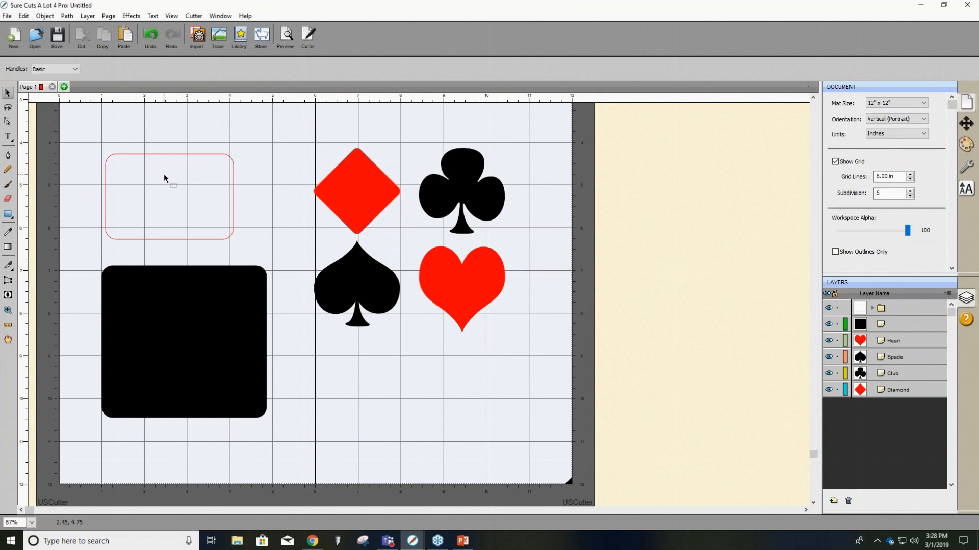
pyautogui.moveTo(175, 156); pyautogui.dragTo(183, 116)
pyautogui.moveTo(125, 233); pyautogui.dragTo(97, 222)
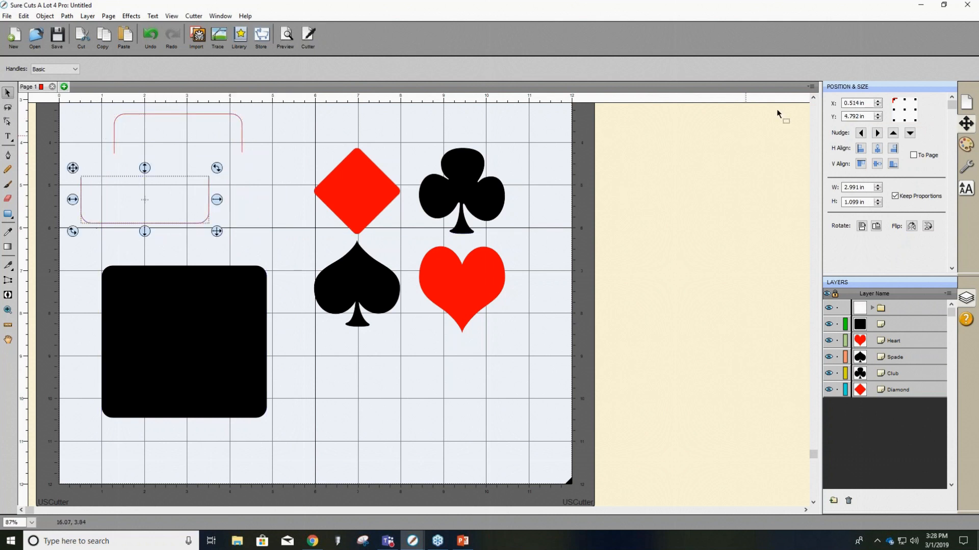
# Try the None and Color fills on the lower half and move it back beneath the upper half.
pyautogui.click(966, 144)
pyautogui.click(891, 107)
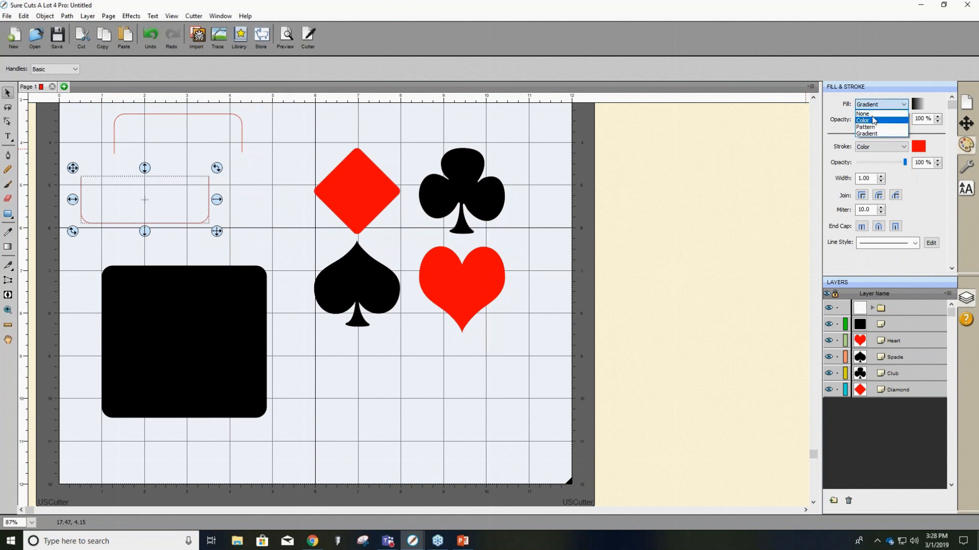
pyautogui.click(873, 114)
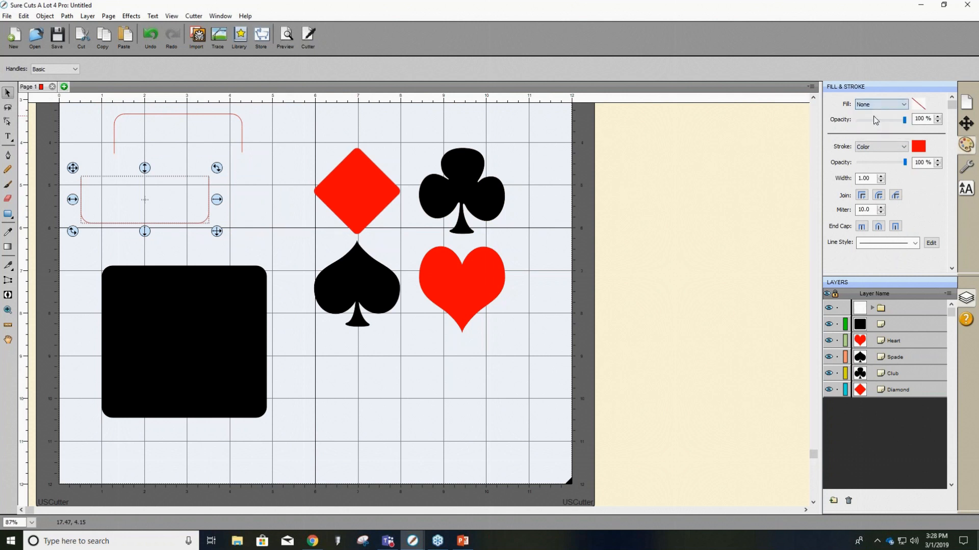
pyautogui.click(879, 108)
pyautogui.click(872, 116)
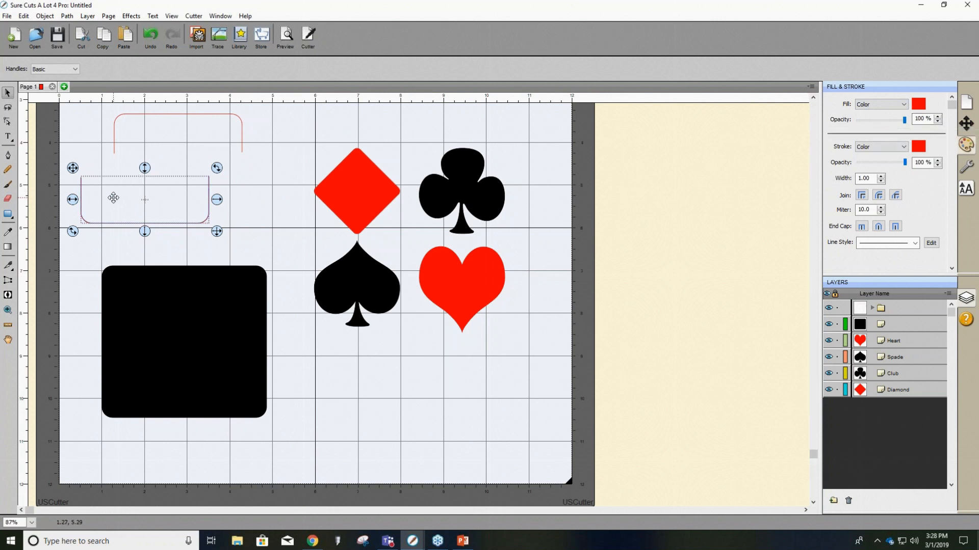
pyautogui.moveTo(114, 204); pyautogui.dragTo(147, 182)
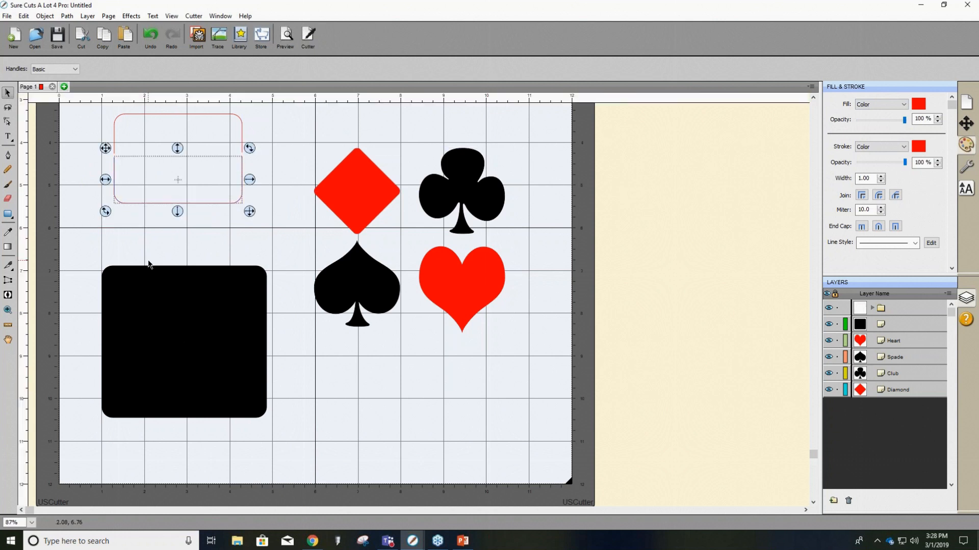
# Undo the moves, fill changes and slice to restore the whole gradient rectangle.
pyautogui.click(155, 36)
pyautogui.click(153, 35)
pyautogui.click(153, 36)
pyautogui.click(152, 35)
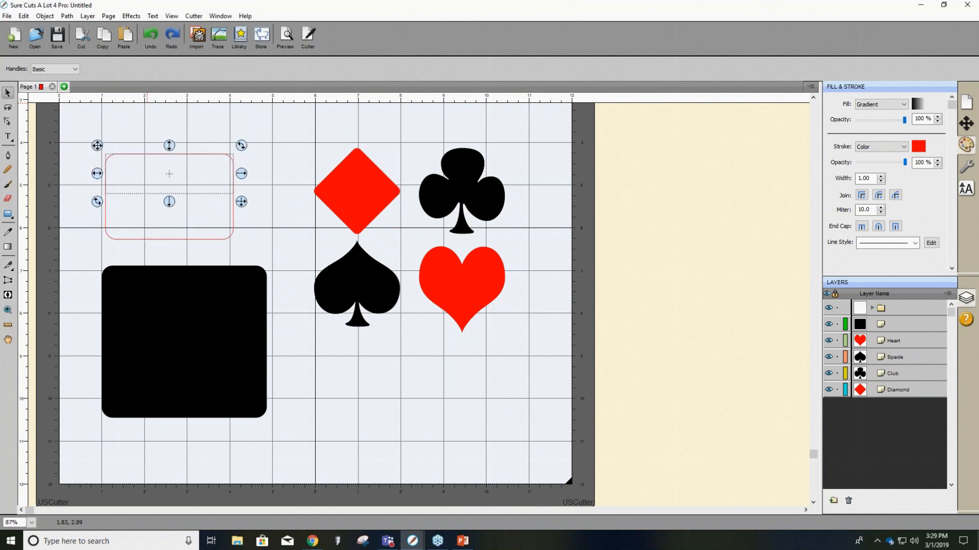
pyautogui.click(149, 35)
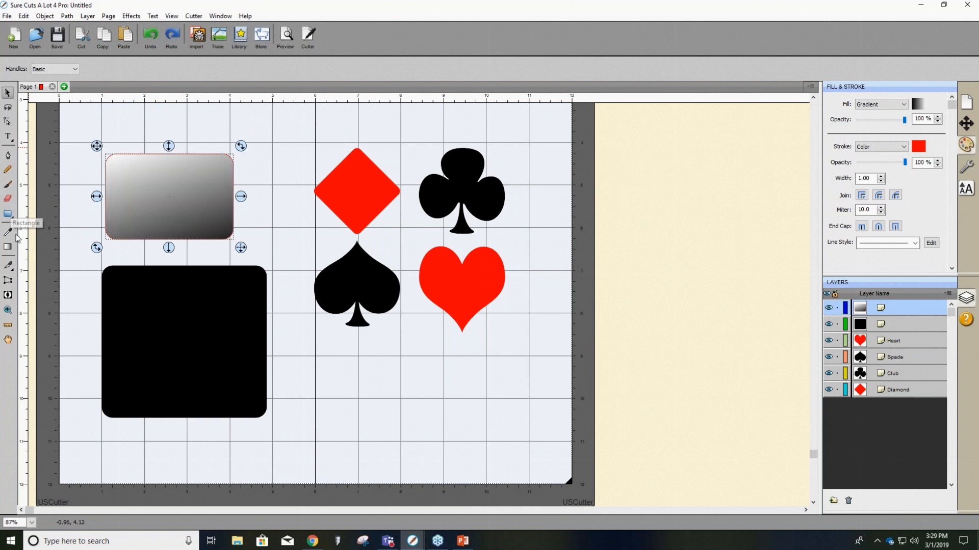
# Slice the red diamond diagonally, move its lower-left piece aside, and undo the changes.
pyautogui.click(8, 265)
pyautogui.moveTo(318, 132)
pyautogui.mouseDown()
pyautogui.moveTo(393, 212)
pyautogui.moveTo(393, 246)
pyautogui.mouseUp()
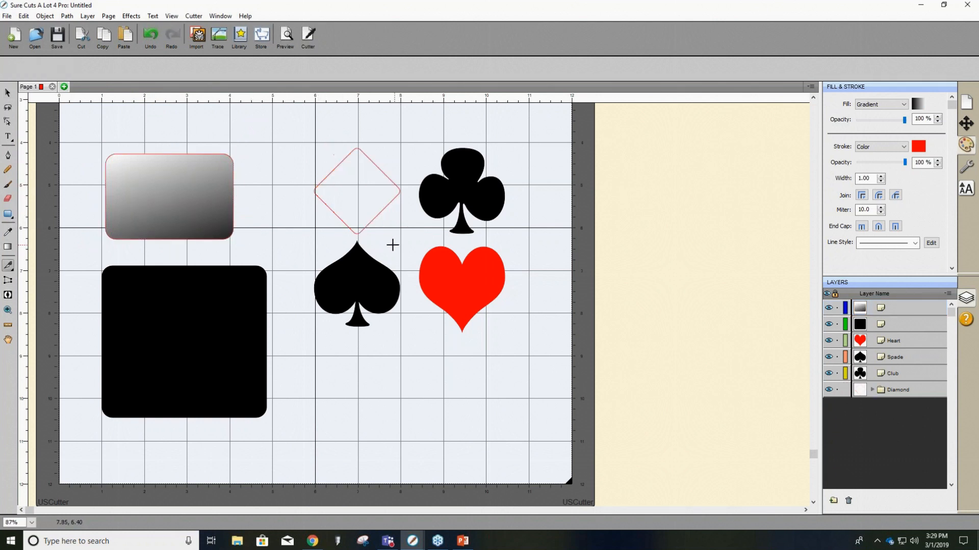
pyautogui.click(8, 93)
pyautogui.moveTo(346, 225); pyautogui.dragTo(290, 239)
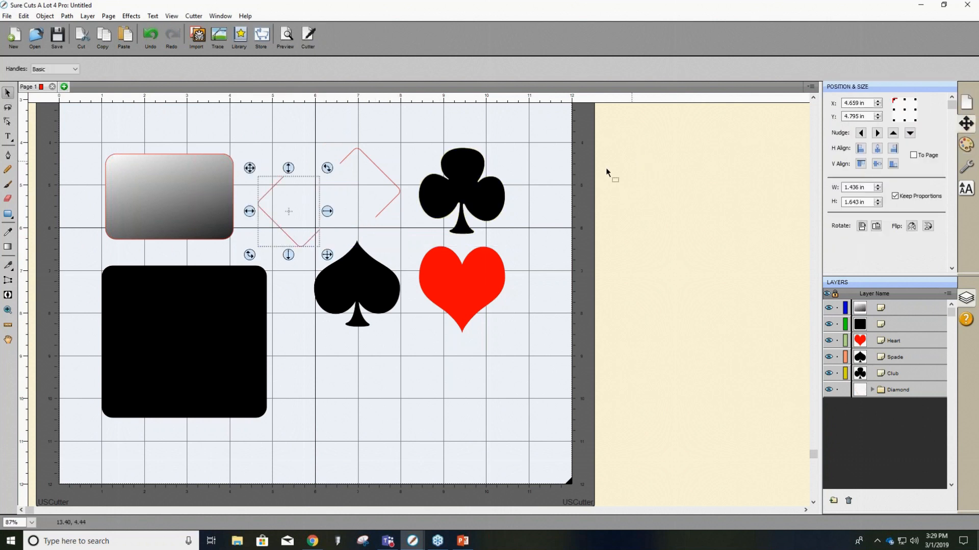
pyautogui.click(149, 41)
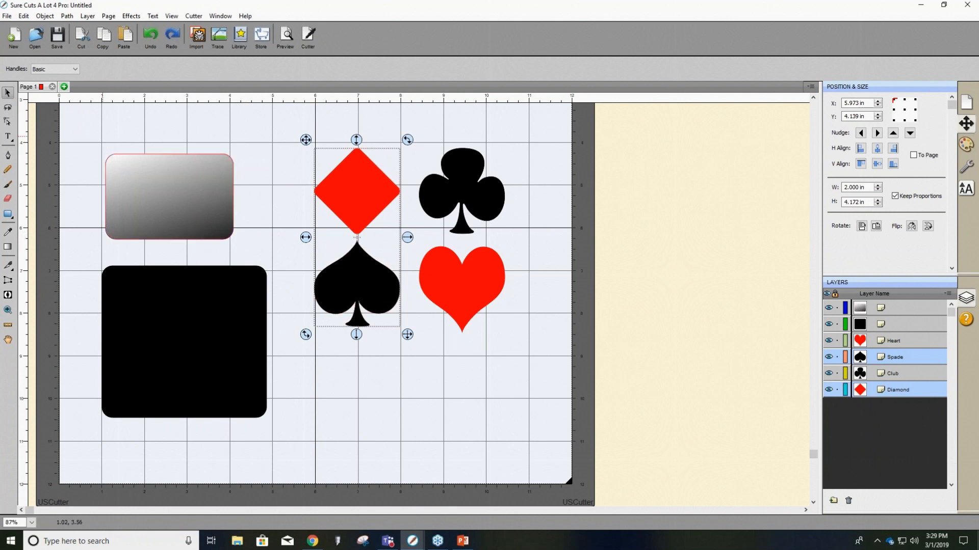
# Distort the selected diamond and spade together by pulling the upper-left corner of their frame outward.
pyautogui.click(9, 280)
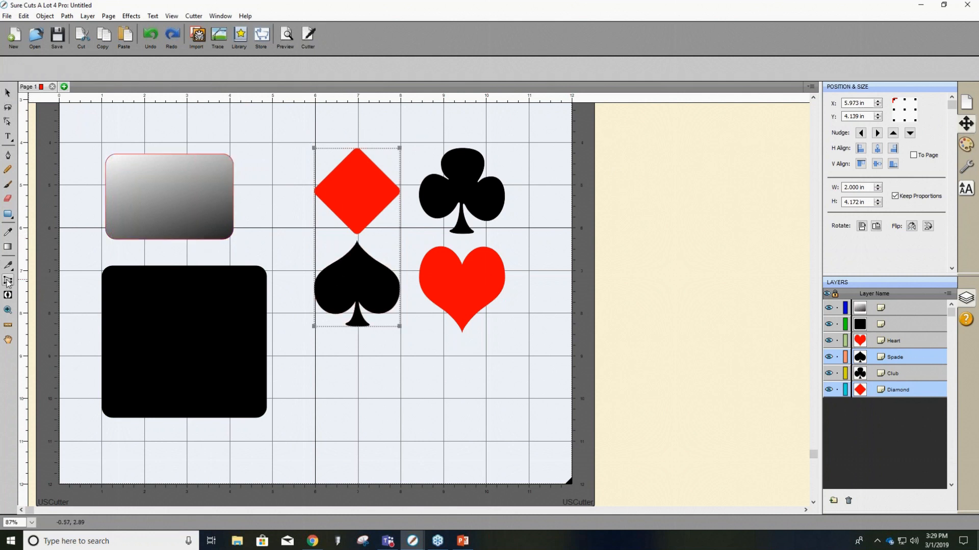
pyautogui.moveTo(314, 148); pyautogui.dragTo(286, 139)
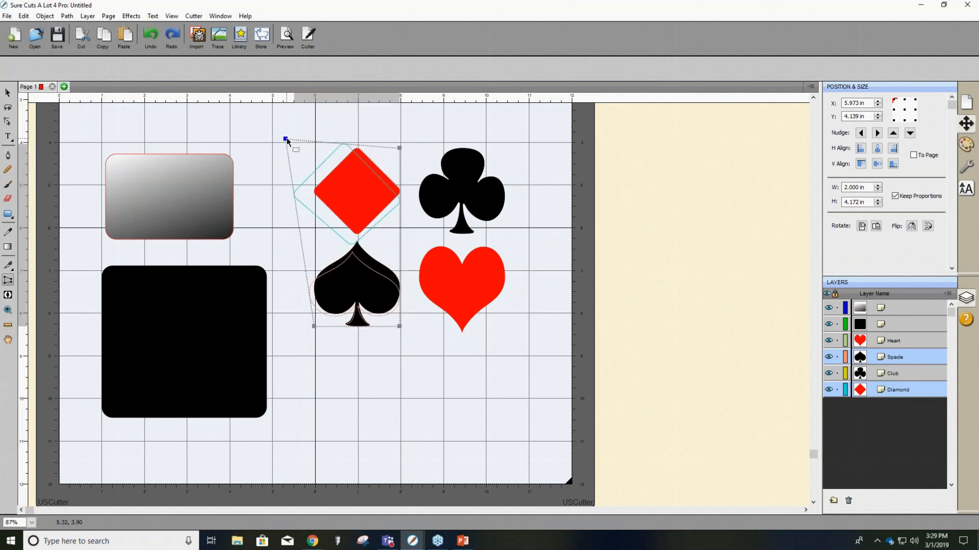
pyautogui.moveTo(286, 138); pyautogui.dragTo(294, 146)
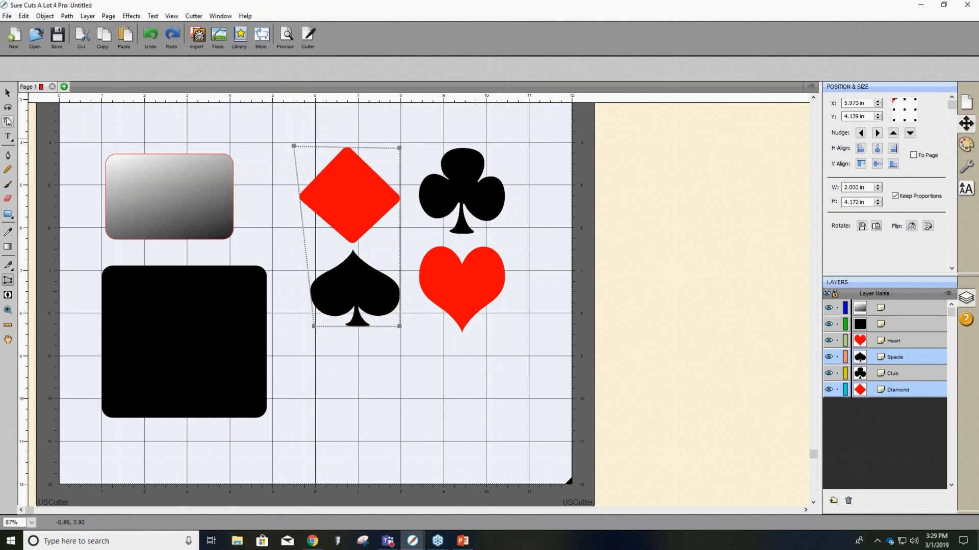
# Pull the frame's corner inward to taper the diamond and spade towards the top, and undo all their distortions.
pyautogui.click(7, 121)
pyautogui.moveTo(292, 145); pyautogui.dragTo(320, 168)
pyautogui.moveTo(267, 113); pyautogui.dragTo(408, 346)
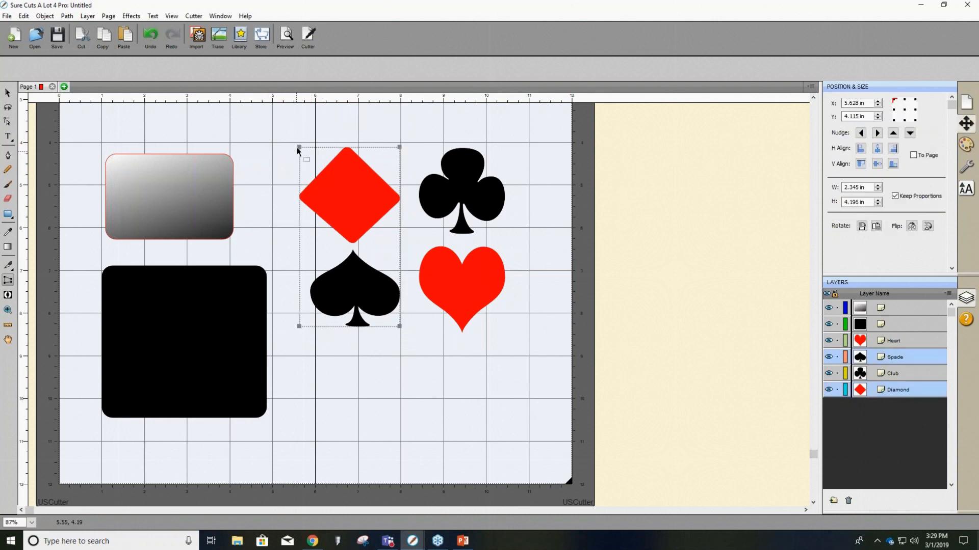
pyautogui.moveTo(300, 147); pyautogui.dragTo(388, 146)
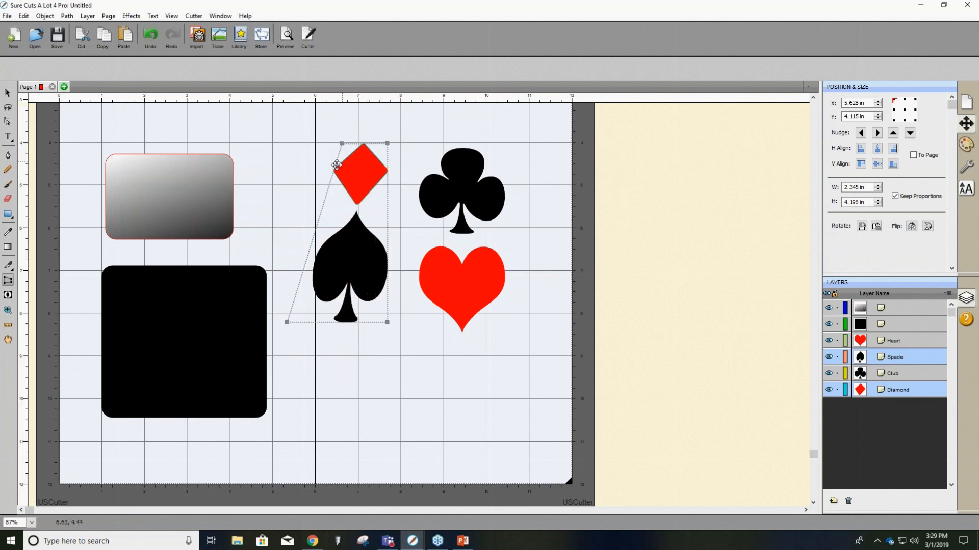
pyautogui.click(150, 36)
pyautogui.click(150, 35)
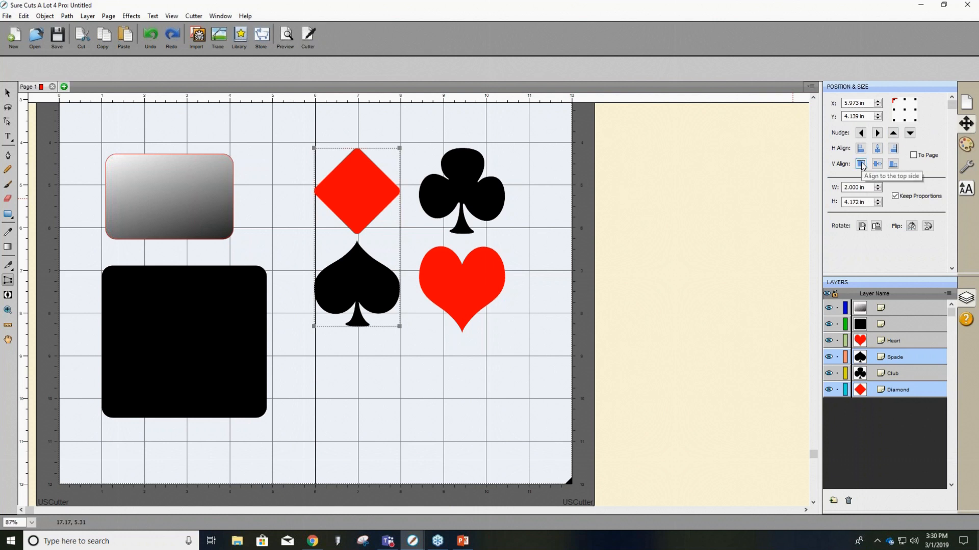
# Add a text object with a first name in capital letters below the heart.
pyautogui.click(8, 137)
pyautogui.click(10, 139)
pyautogui.click(16, 139)
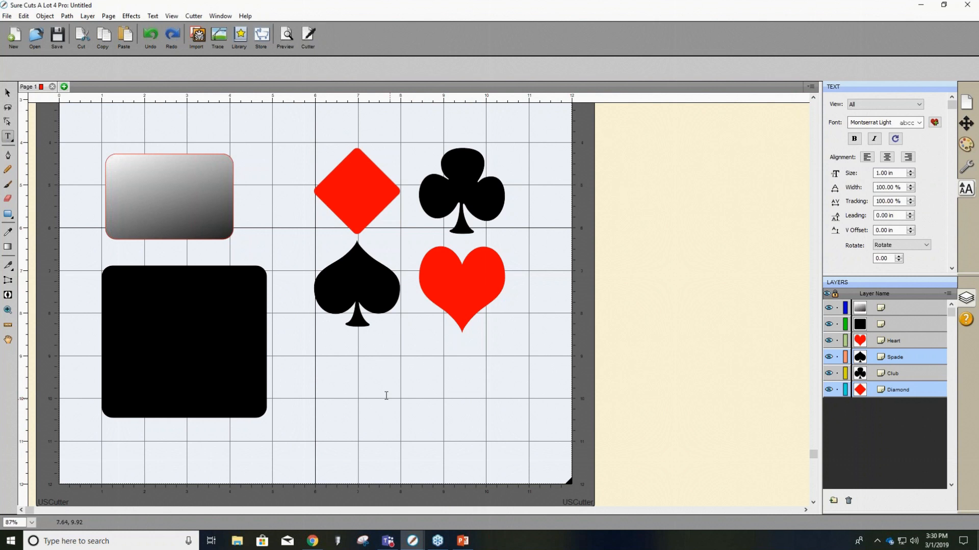
pyautogui.write('JOsh')
pyautogui.press('BackSpace')
pyautogui.press('BackSpace')
pyautogui.press('BackSpace')
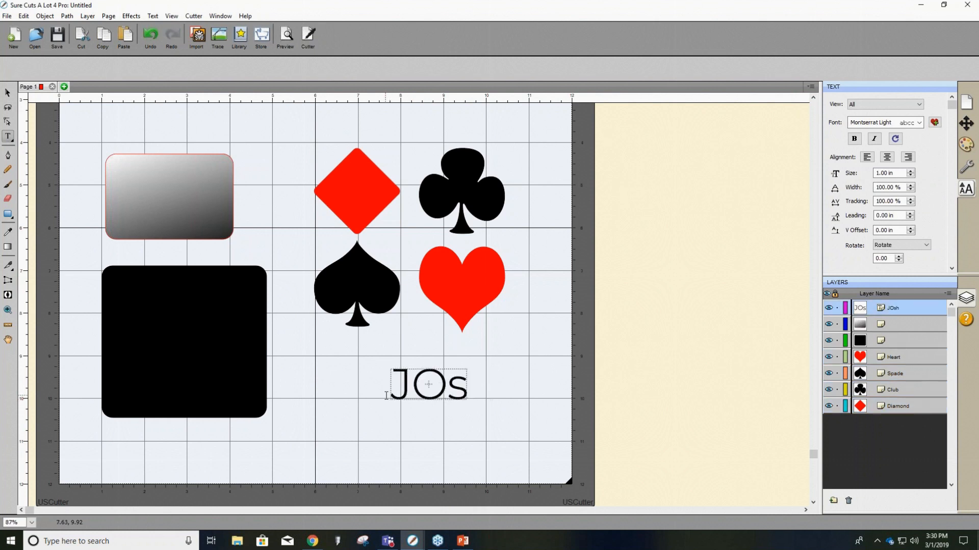
pyautogui.write('OSH')
pyautogui.click(333, 377)
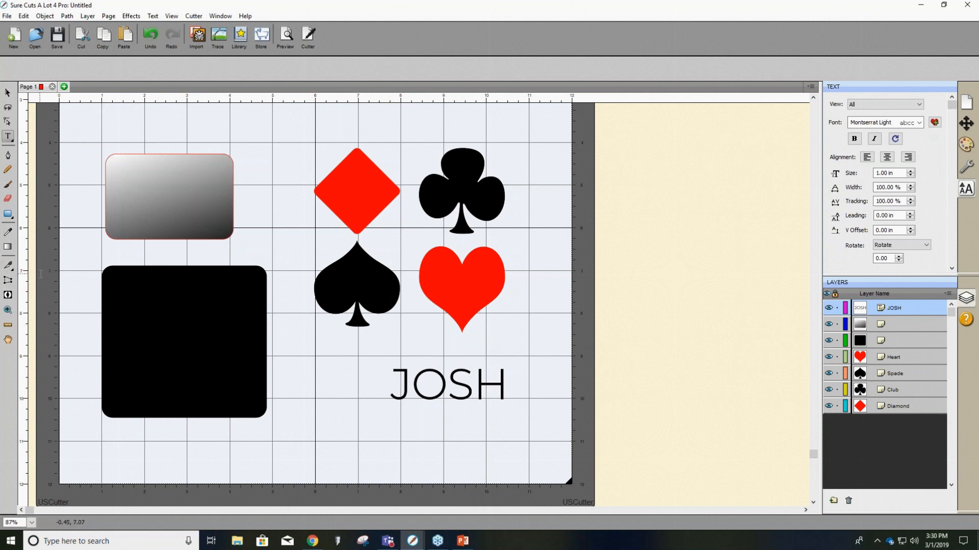
# Cut two horizontal 0.100 in stencil bridges across the name text.
pyautogui.click(9, 294)
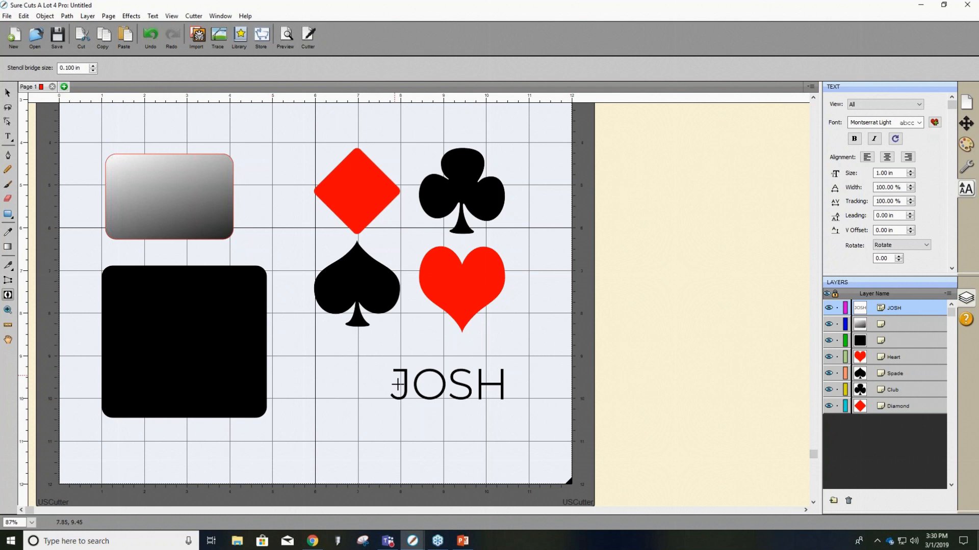
pyautogui.moveTo(389, 381); pyautogui.dragTo(512, 380)
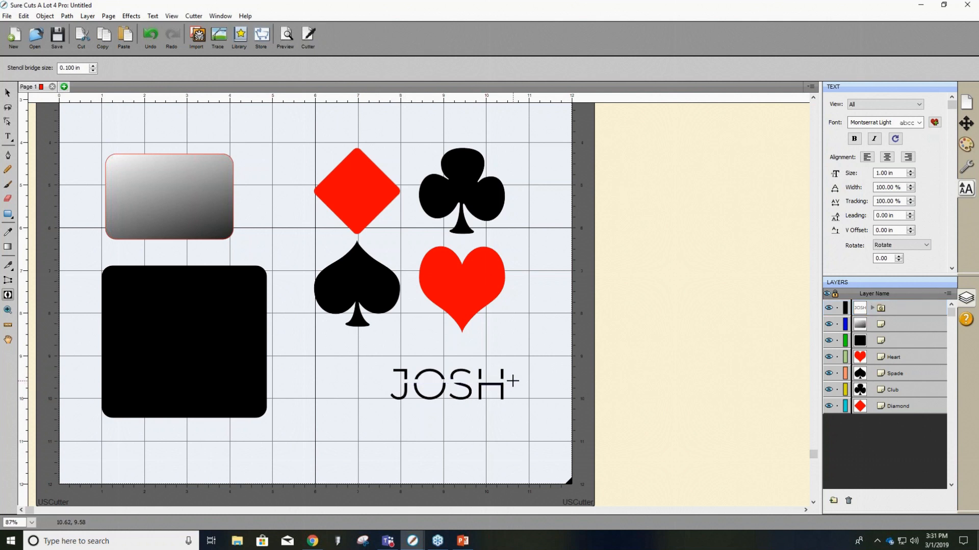
pyautogui.moveTo(398, 389); pyautogui.dragTo(514, 390)
# Cut two crossing diagonal stencil bridges through the large black rounded rectangle.
pyautogui.moveTo(80, 246); pyautogui.dragTo(263, 432)
pyautogui.moveTo(265, 253); pyautogui.dragTo(60, 461)
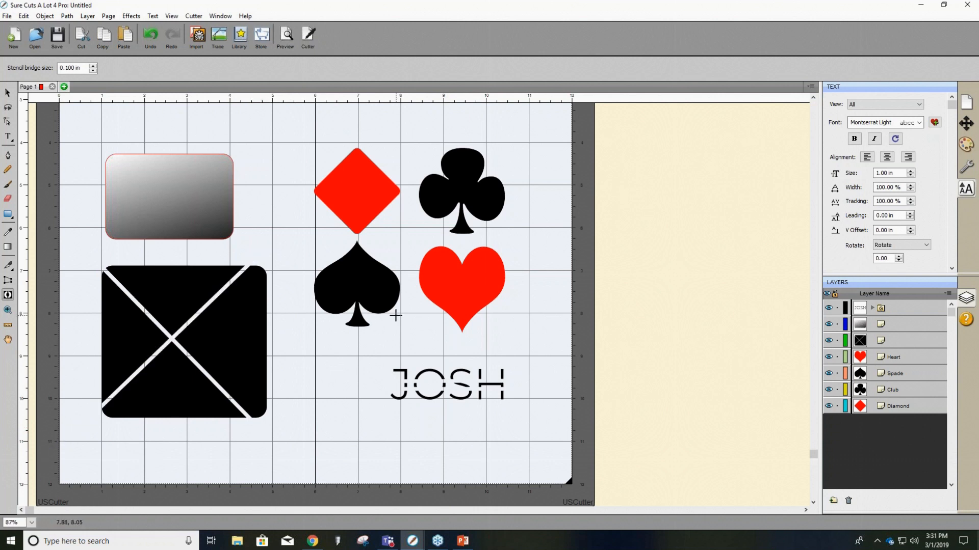
# Cut a diagonal stencil bridge through the diamond and heart, and undo all the stencil bridges.
pyautogui.moveTo(262, 122); pyautogui.dragTo(444, 269)
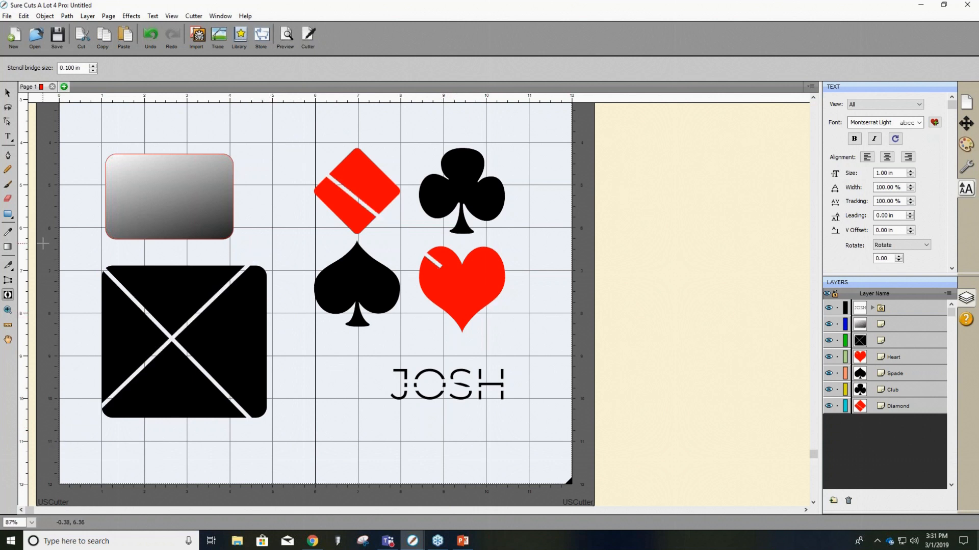
pyautogui.click(149, 36)
pyautogui.click(148, 35)
pyautogui.click(149, 35)
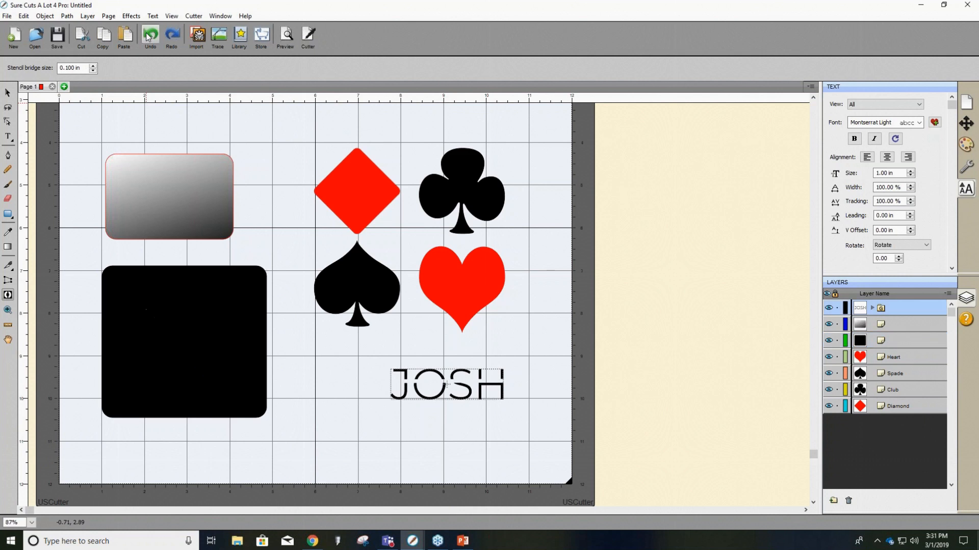
pyautogui.click(148, 36)
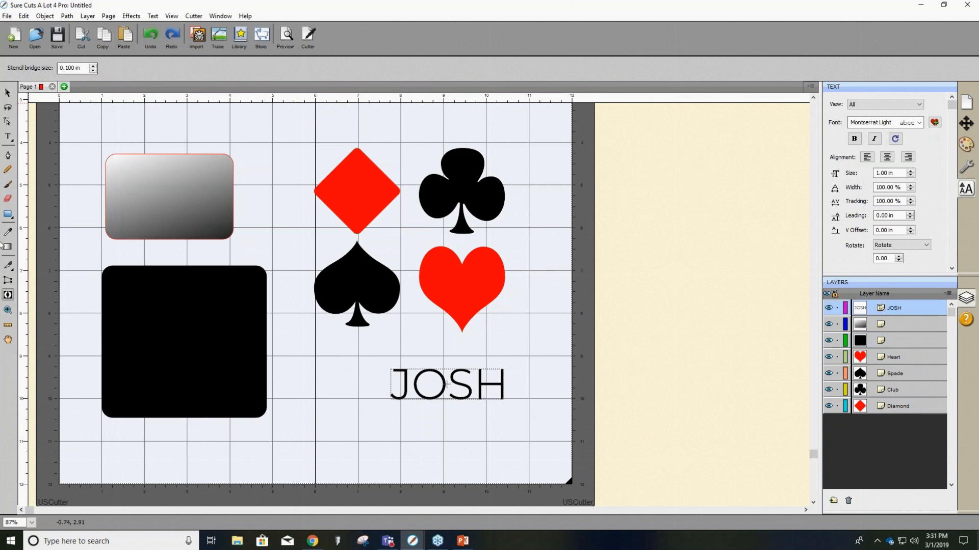
# Zoom in on the mat to 150%, fit it to the window, and set the zoom to 50%.
pyautogui.click(8, 310)
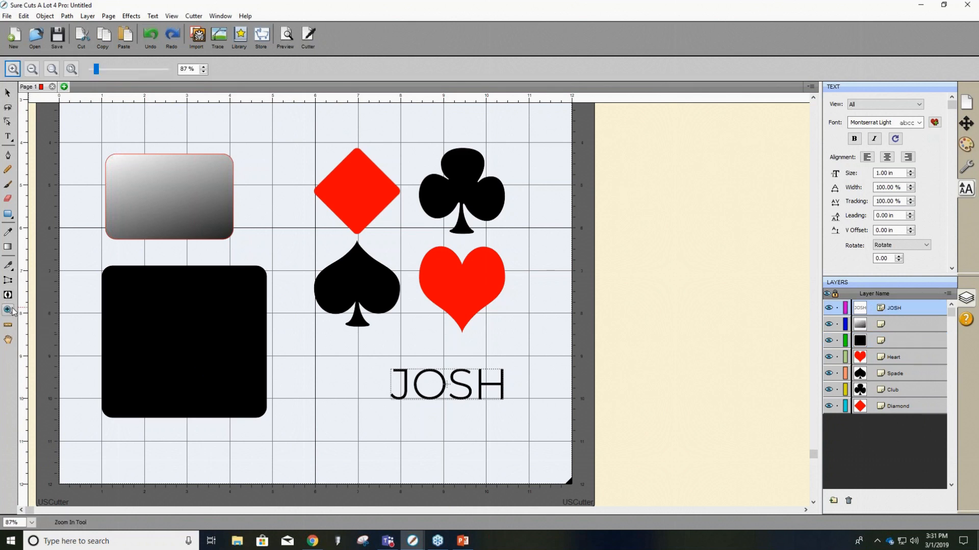
pyautogui.click(256, 249)
pyautogui.click(289, 251)
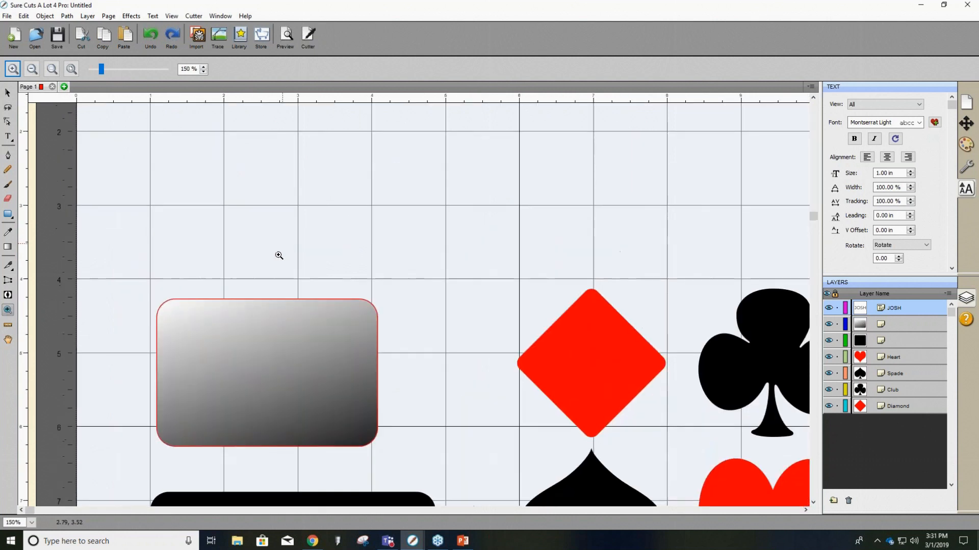
pyautogui.click(32, 523)
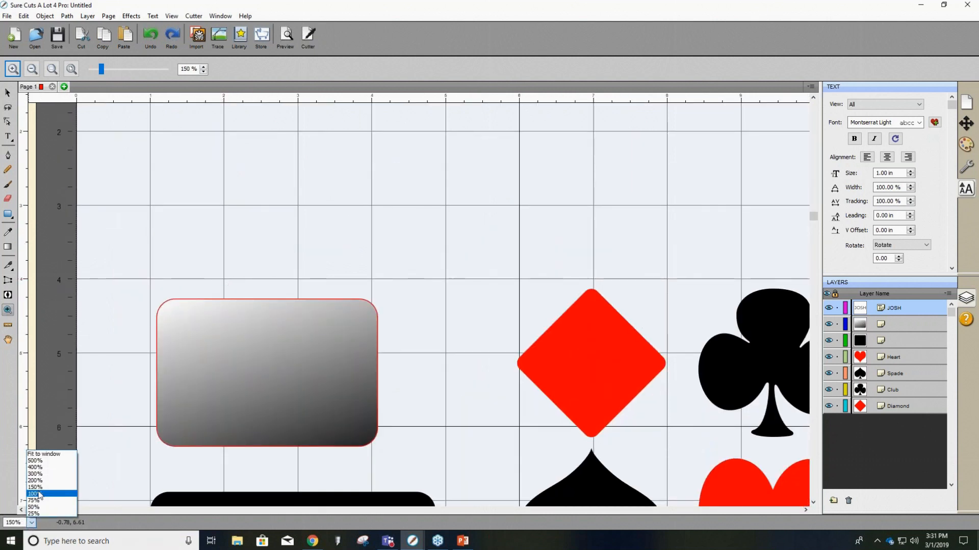
pyautogui.click(40, 455)
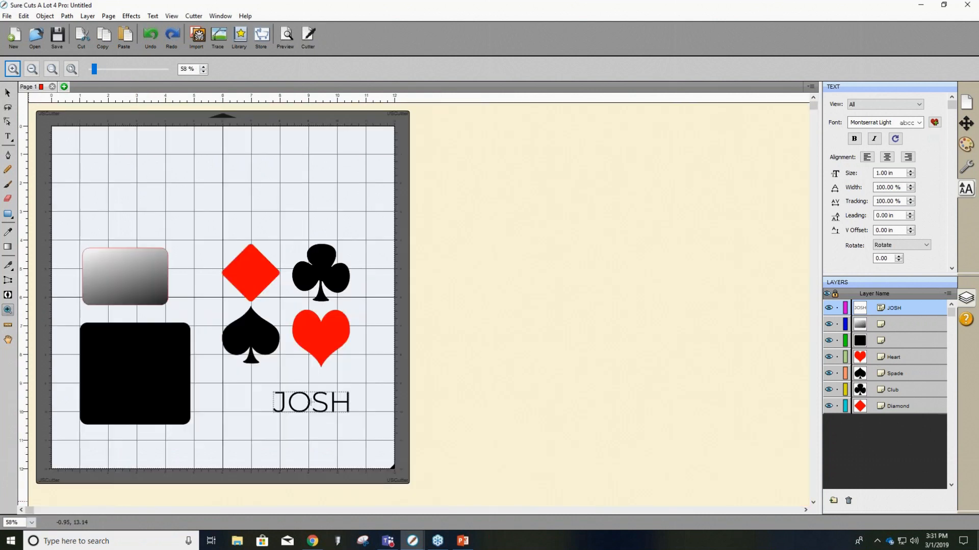
pyautogui.click(31, 522)
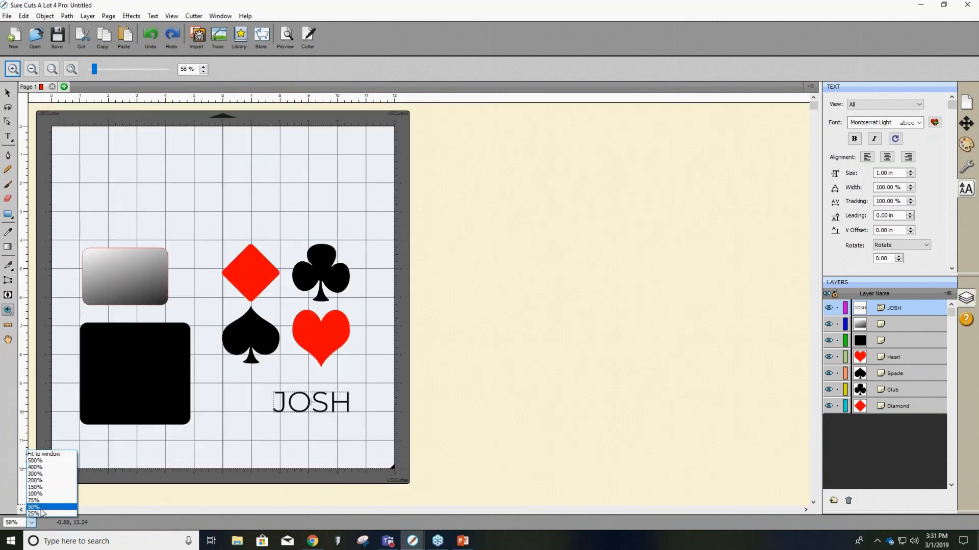
pyautogui.click(40, 509)
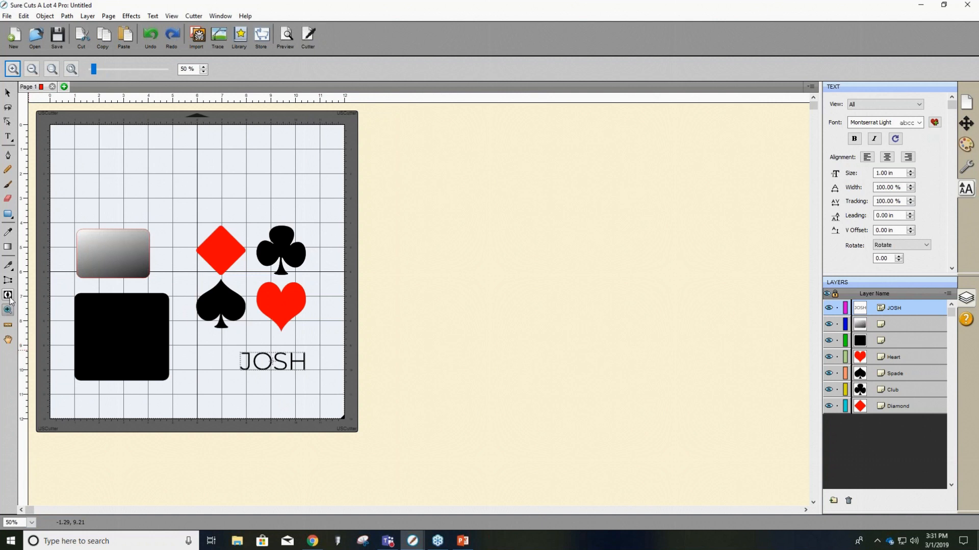
# Measure several distances across and around the gradient rectangle with the measuring tool.
pyautogui.click(8, 325)
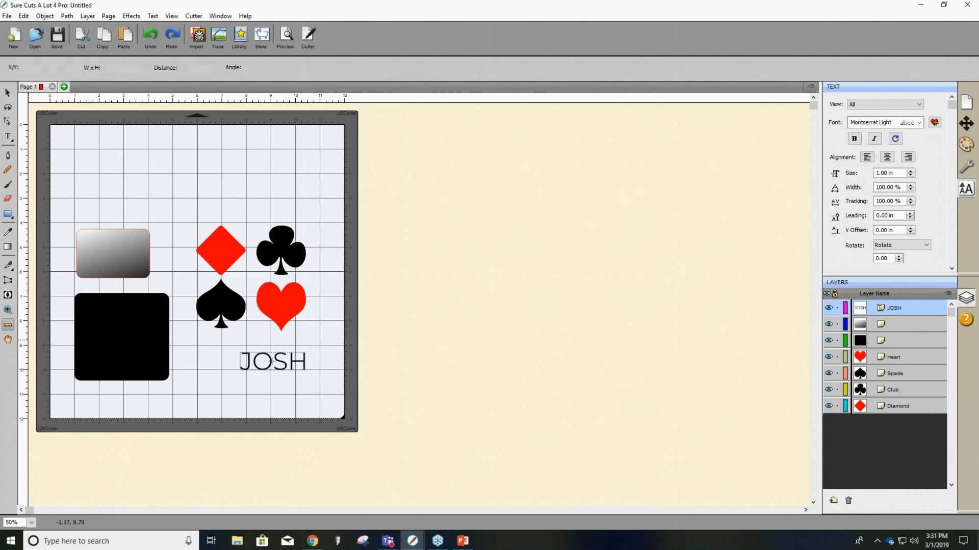
pyautogui.click(68, 306)
pyautogui.moveTo(78, 231); pyautogui.dragTo(140, 274)
pyautogui.press('ctrl')
pyautogui.press('ctrl')
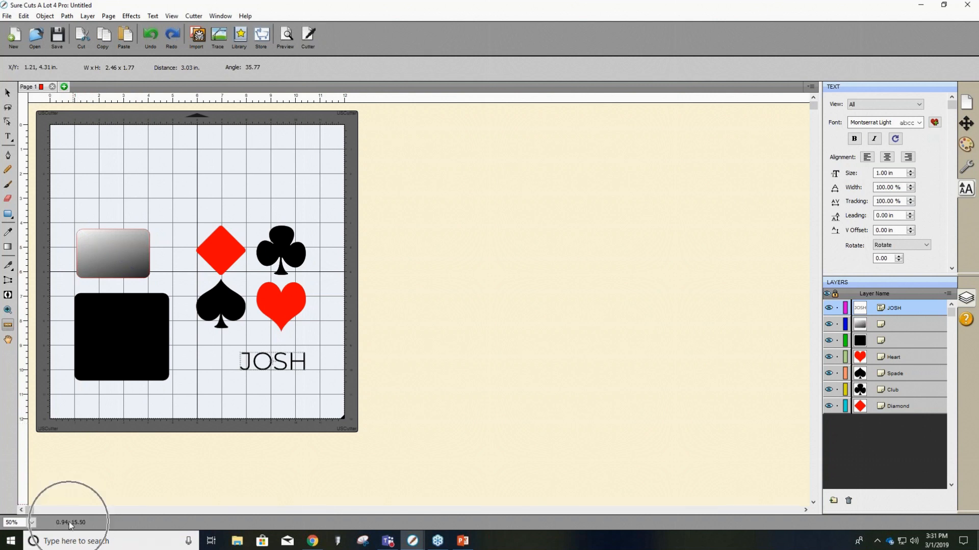
pyautogui.moveTo(77, 232); pyautogui.dragTo(164, 218)
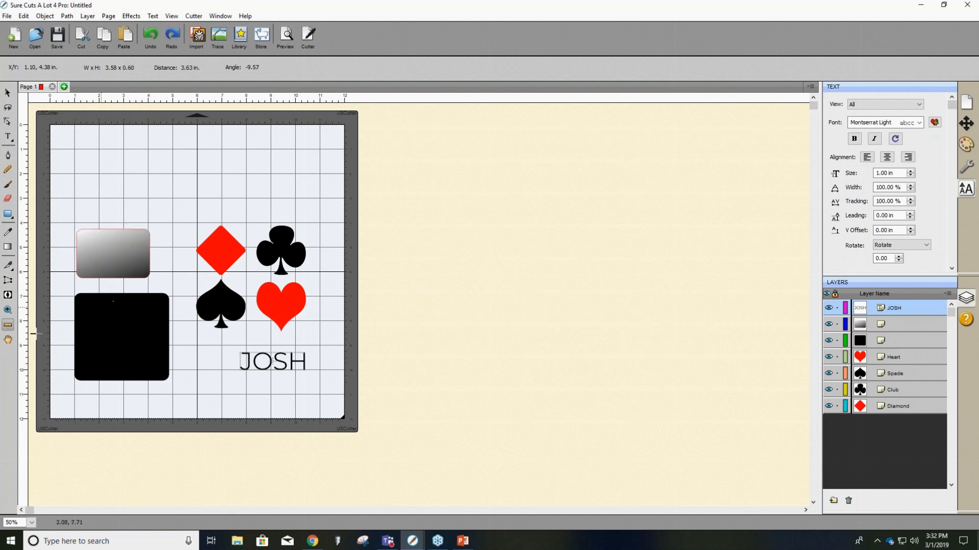
pyautogui.moveTo(275, 186); pyautogui.dragTo(138, 191)
pyautogui.moveTo(69, 219); pyautogui.dragTo(164, 292)
pyautogui.moveTo(79, 254); pyautogui.dragTo(187, 239)
pyautogui.moveTo(88, 226); pyautogui.dragTo(149, 276)
# Zoom to 300%, pan around the shapes and mat edge with the Hand tool, and fit the mat to the window.
pyautogui.click(8, 340)
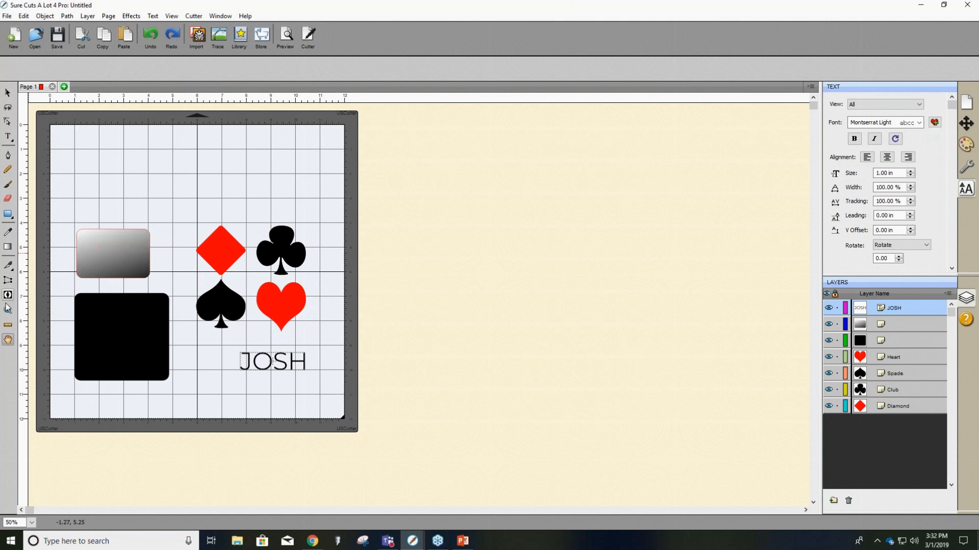
pyautogui.click(31, 523)
pyautogui.click(46, 476)
pyautogui.moveTo(419, 357); pyautogui.dragTo(286, 221)
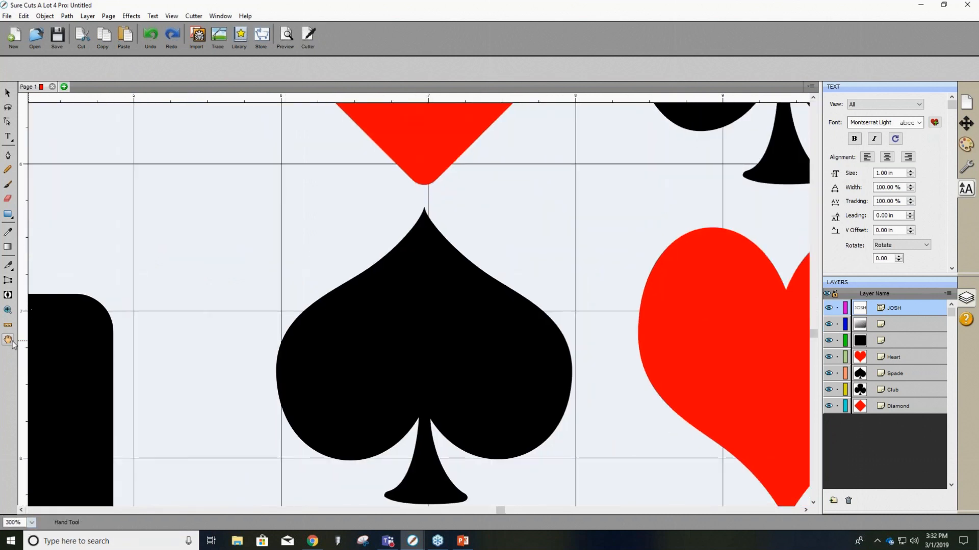
pyautogui.moveTo(428, 367); pyautogui.dragTo(242, 153)
pyautogui.moveTo(224, 354); pyautogui.dragTo(924, 273)
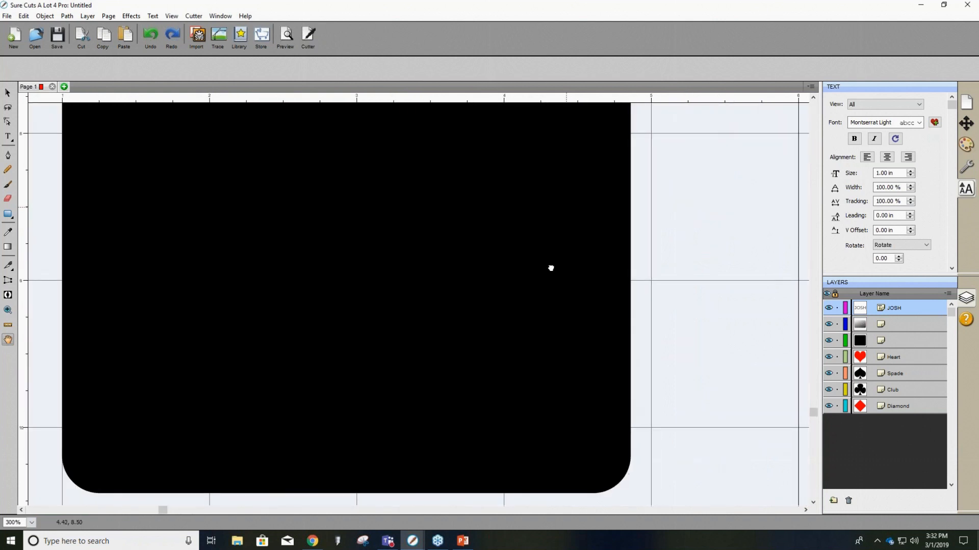
pyautogui.moveTo(596, 143); pyautogui.dragTo(301, 480)
pyautogui.moveTo(469, 178); pyautogui.dragTo(143, 360)
pyautogui.moveTo(210, 252); pyautogui.dragTo(361, 481)
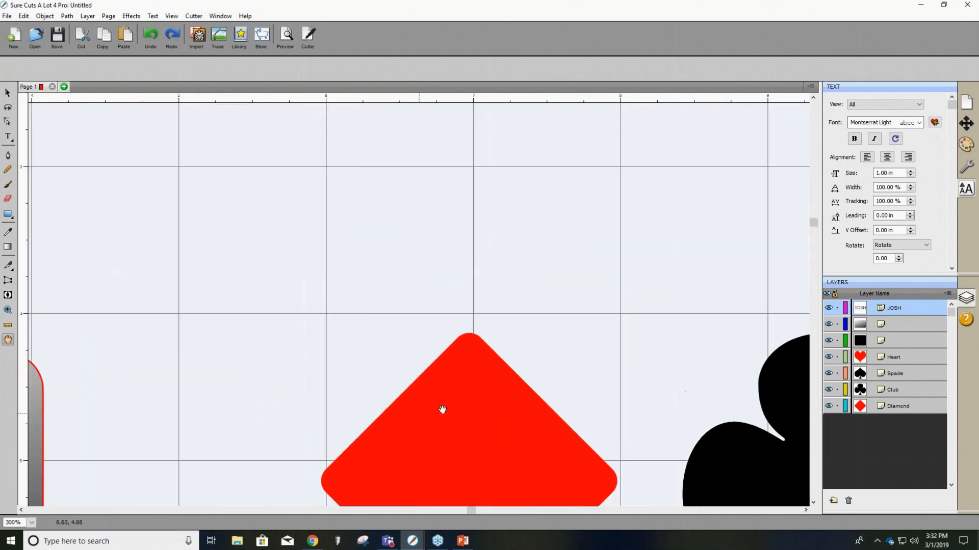
pyautogui.moveTo(468, 342); pyautogui.dragTo(396, 453)
pyautogui.scroll(5, 395, 453)
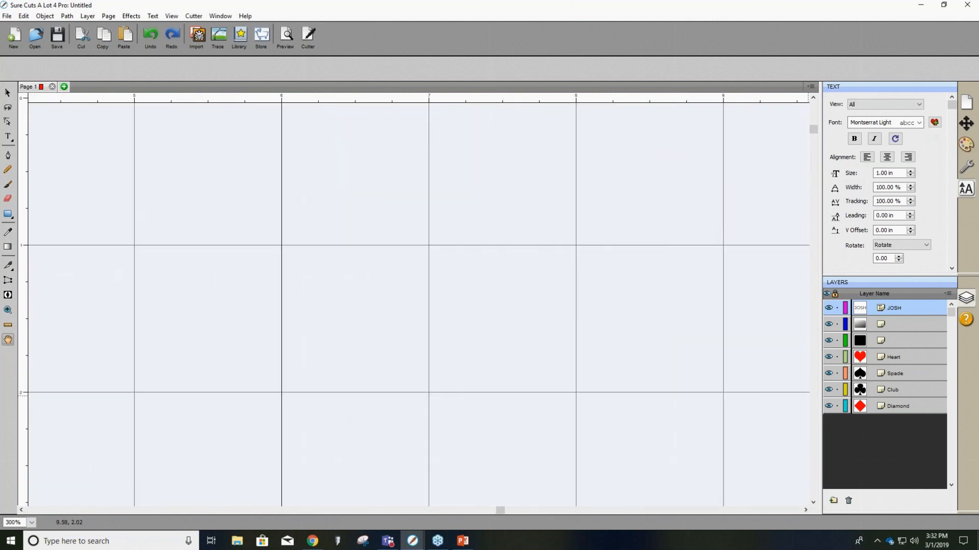
pyautogui.moveTo(356, 321); pyautogui.dragTo(507, 394)
pyautogui.moveTo(234, 394); pyautogui.dragTo(301, 363)
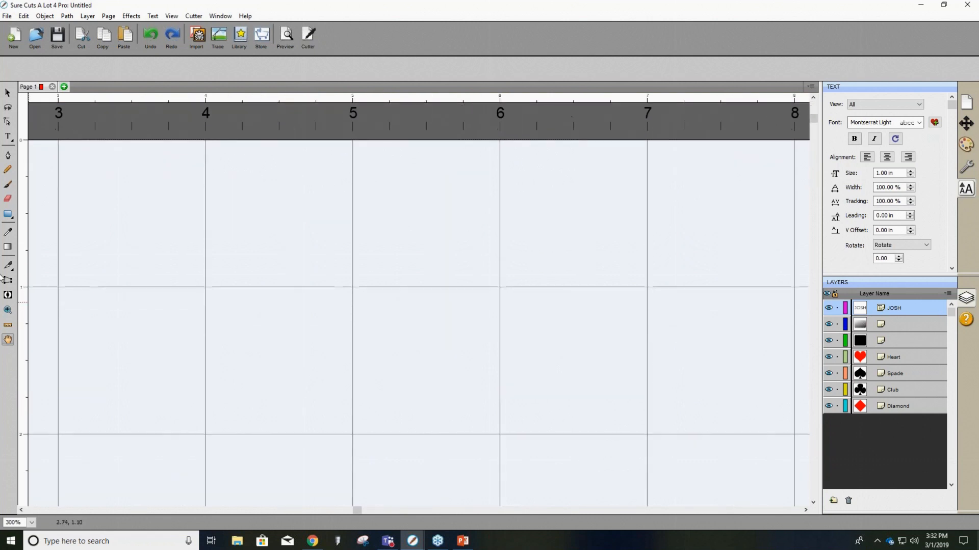
pyautogui.click(31, 522)
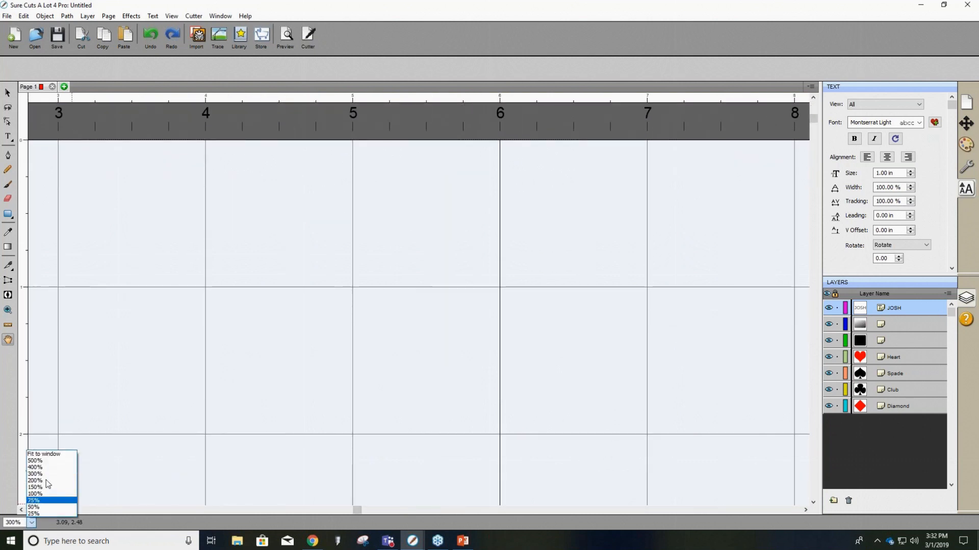
pyautogui.click(39, 453)
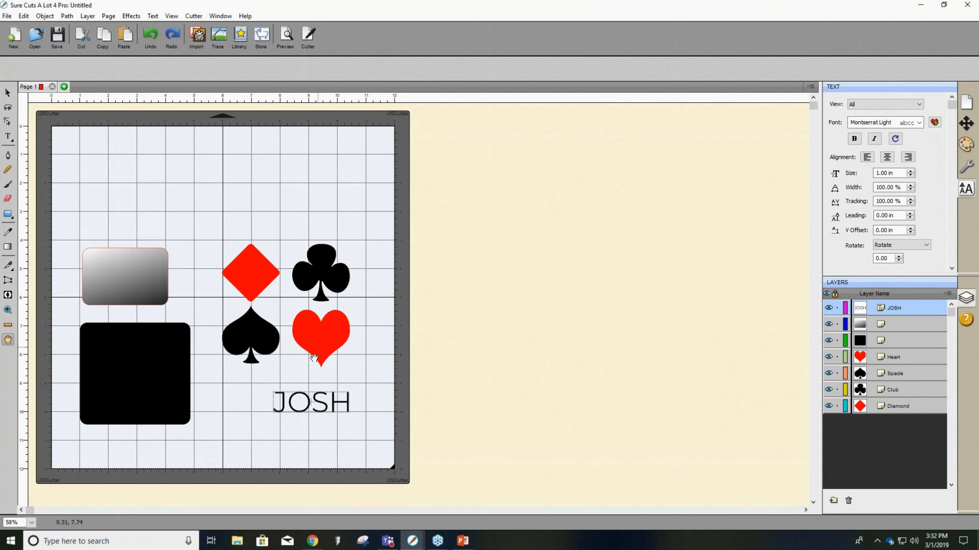
# Deselect the name text and look over the list of available effects.
pyautogui.click(8, 92)
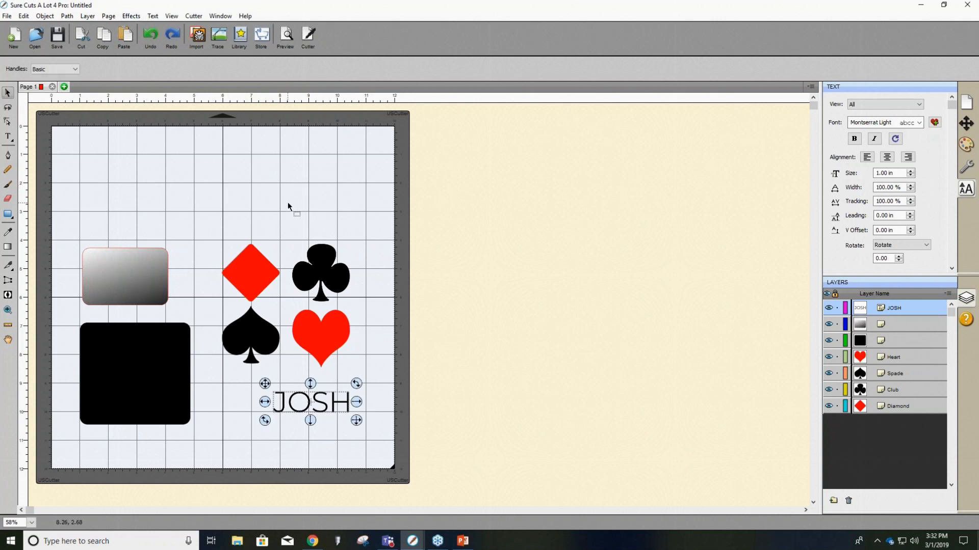
pyautogui.click(252, 226)
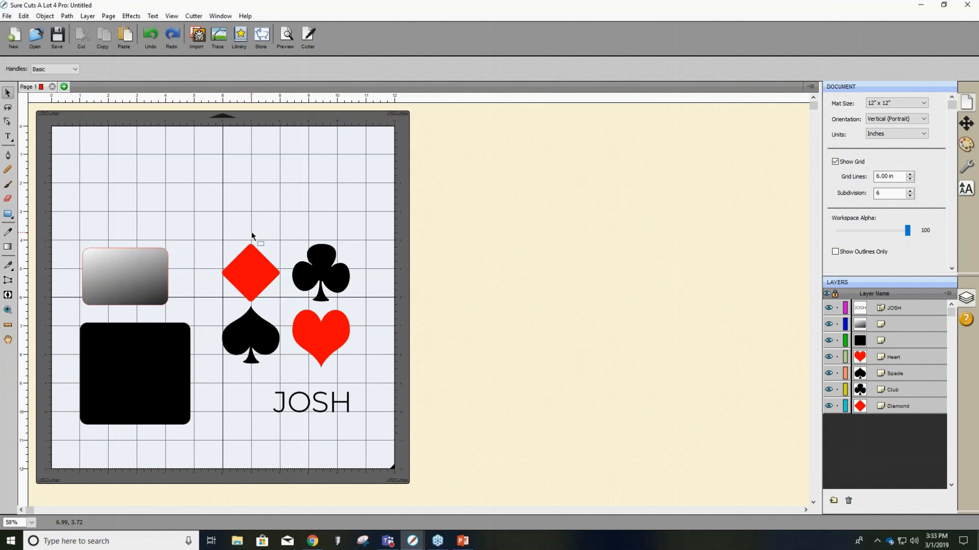
pyautogui.click(131, 16)
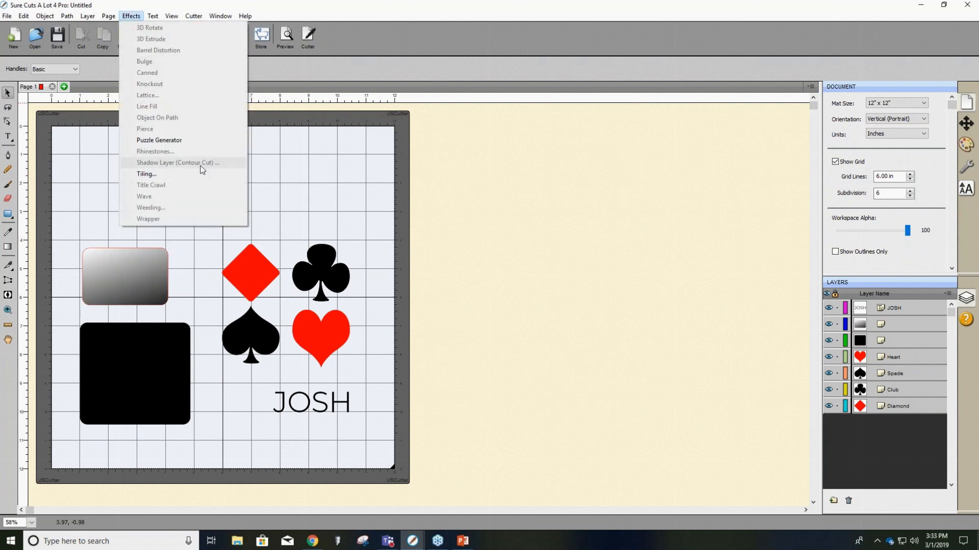
pyautogui.click(350, 219)
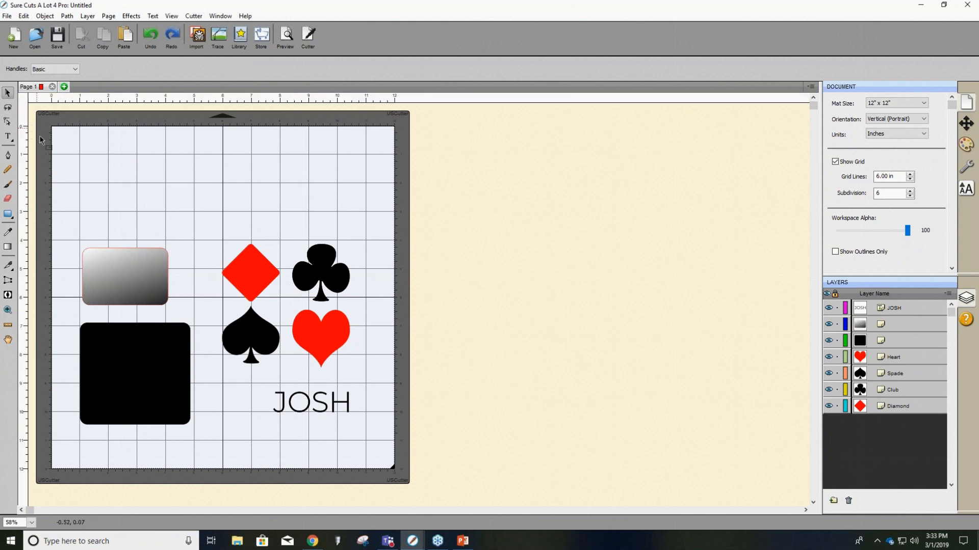
pyautogui.click(131, 16)
pyautogui.moveTo(153, 16)
pyautogui.click(685, 209)
# Move the name text onto the centre of the four card suit shapes and enlarge it to span both columns.
pyautogui.moveTo(254, 381); pyautogui.dragTo(378, 448)
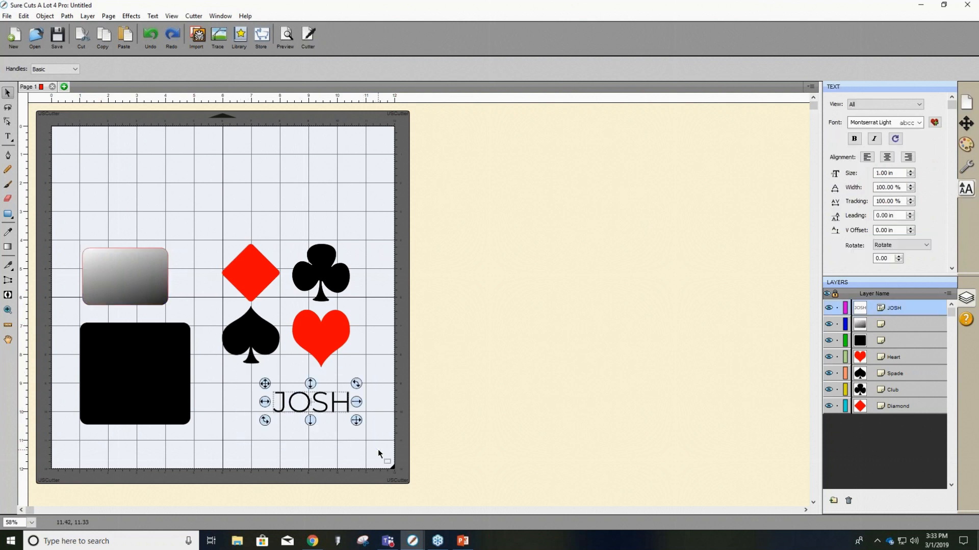
pyautogui.moveTo(312, 390); pyautogui.dragTo(229, 159)
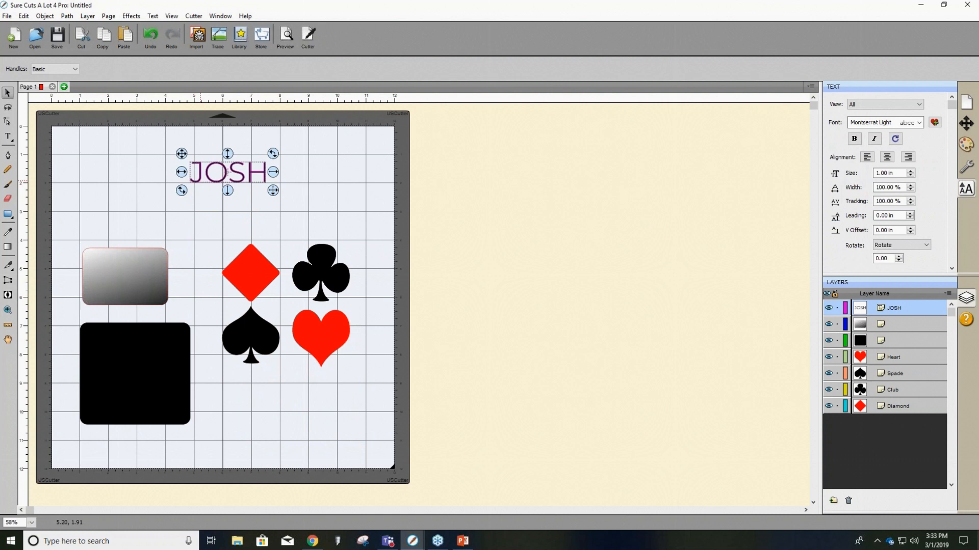
pyautogui.moveTo(206, 230); pyautogui.dragTo(310, 317)
pyautogui.moveTo(174, 132); pyautogui.dragTo(278, 196)
pyautogui.moveTo(224, 174); pyautogui.dragTo(353, 340)
pyautogui.moveTo(297, 304); pyautogui.dragTo(287, 304)
pyautogui.click(192, 148)
pyautogui.moveTo(220, 221); pyautogui.dragTo(335, 377)
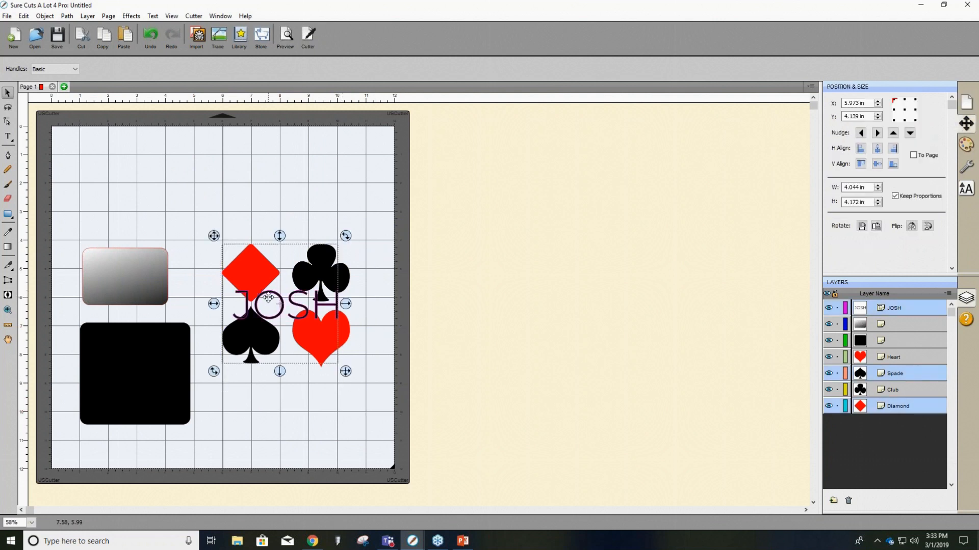
pyautogui.click(287, 301)
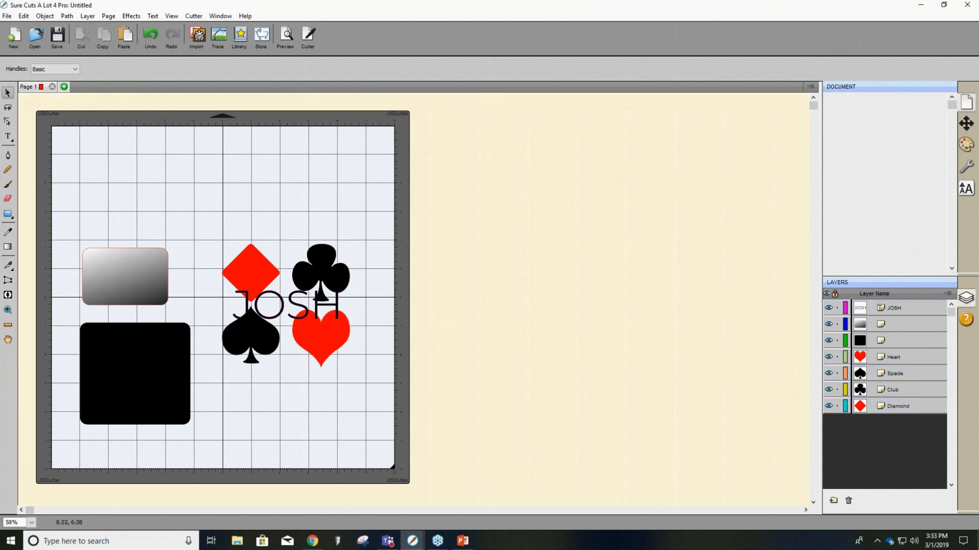
# Select the name text and change its solid color to blue.
pyautogui.click(281, 300)
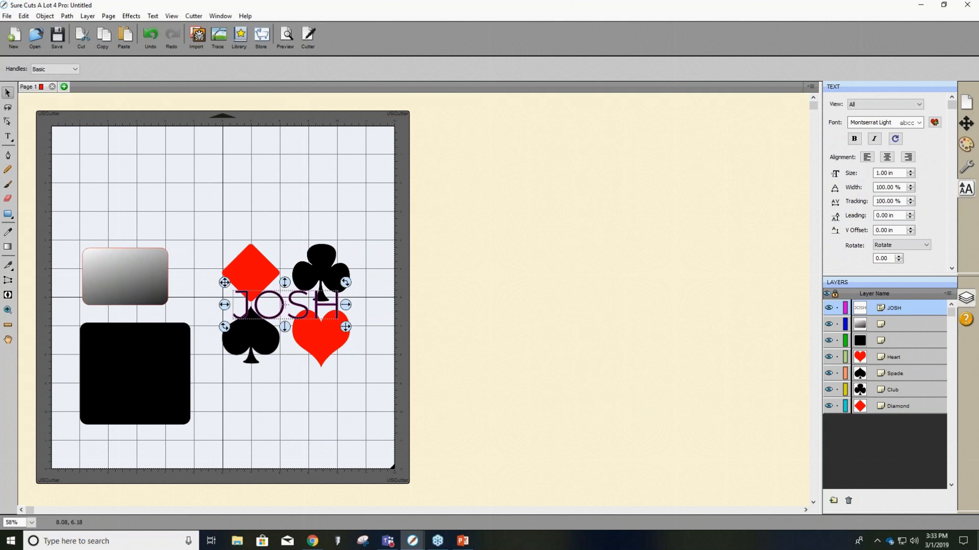
pyautogui.click(965, 145)
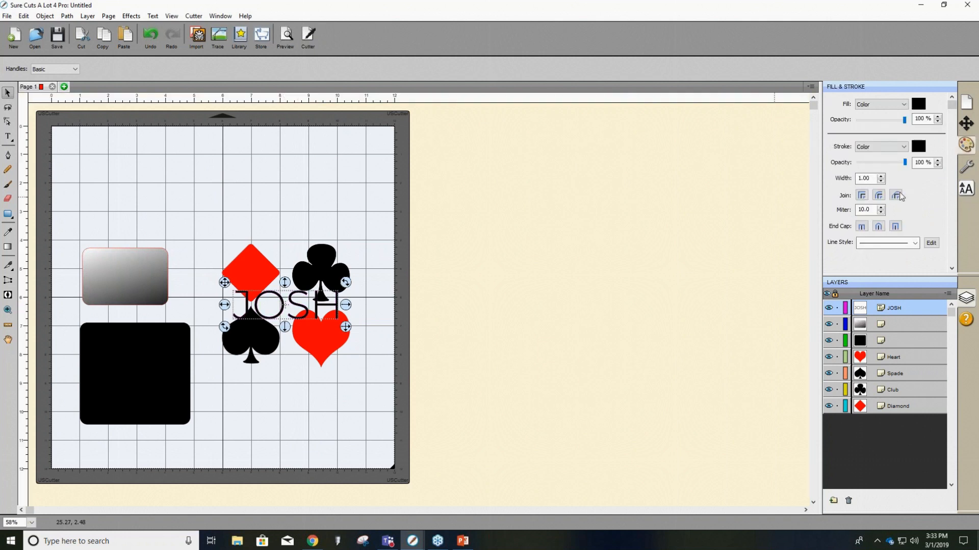
pyautogui.click(892, 105)
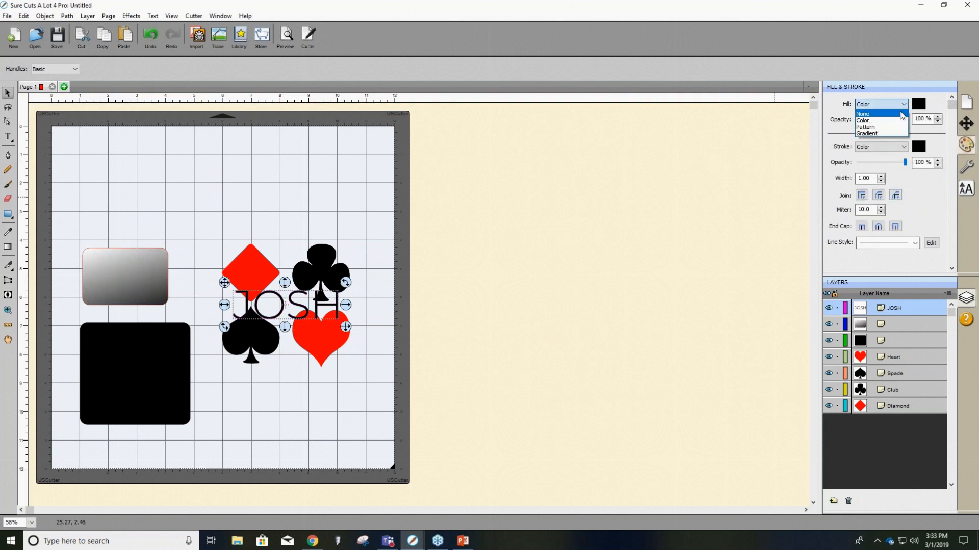
pyautogui.click(880, 123)
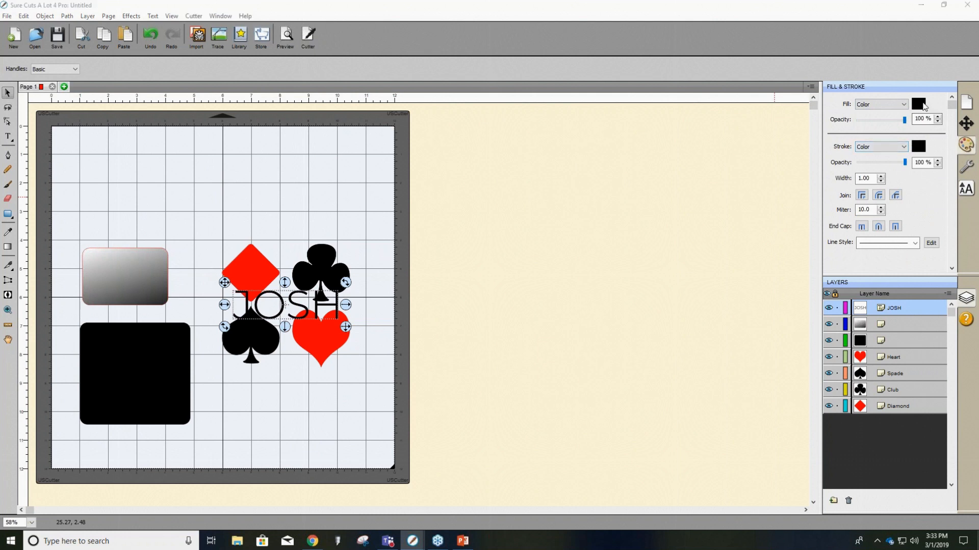
pyautogui.click(65, 86)
pyautogui.click(20, 178)
pyautogui.click(542, 262)
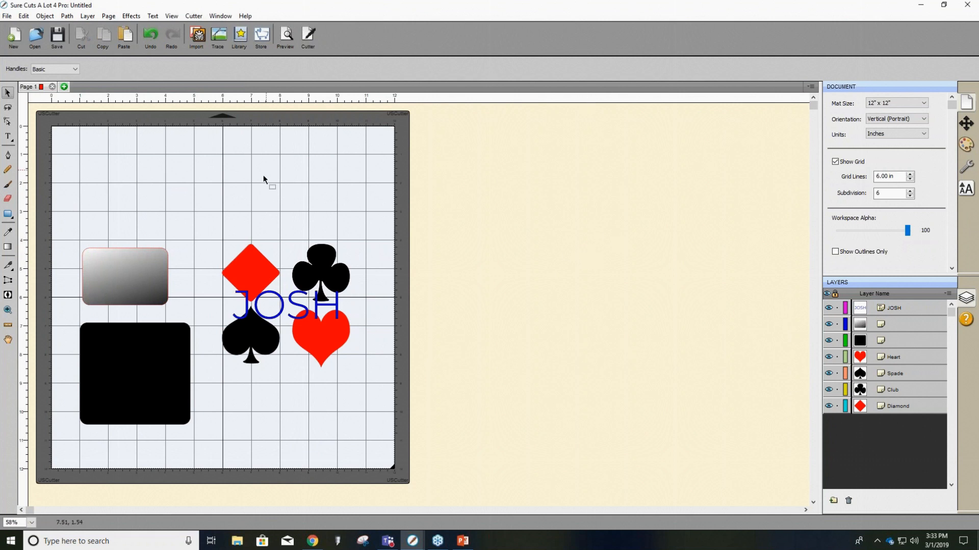
# Select the four card suit shapes together with the name text and open the 3D Rotate effect for them.
pyautogui.moveTo(210, 221); pyautogui.dragTo(366, 414)
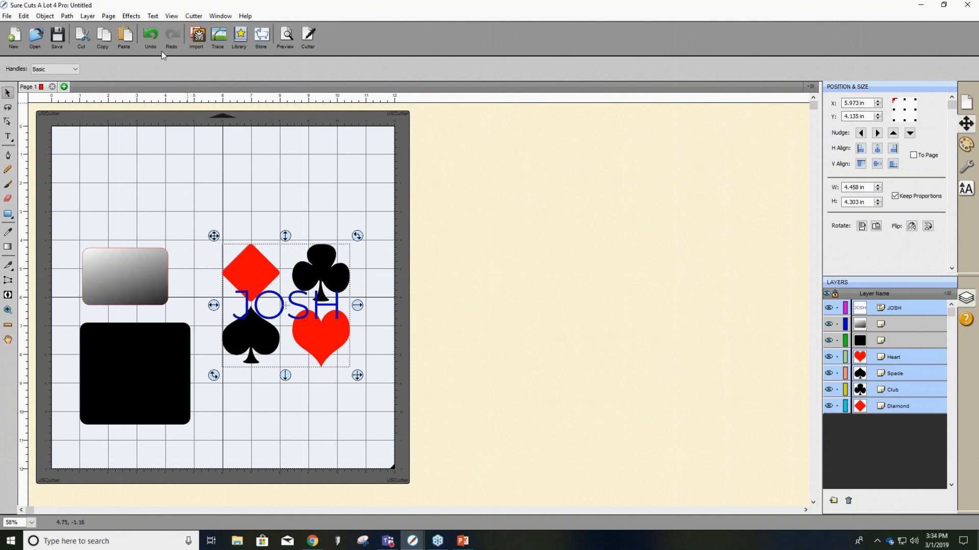
pyautogui.click(131, 16)
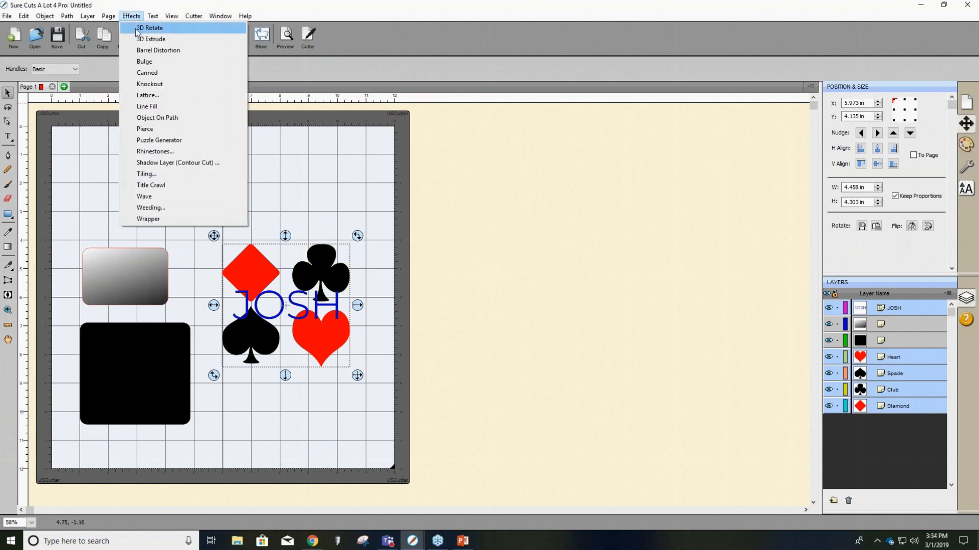
pyautogui.click(138, 29)
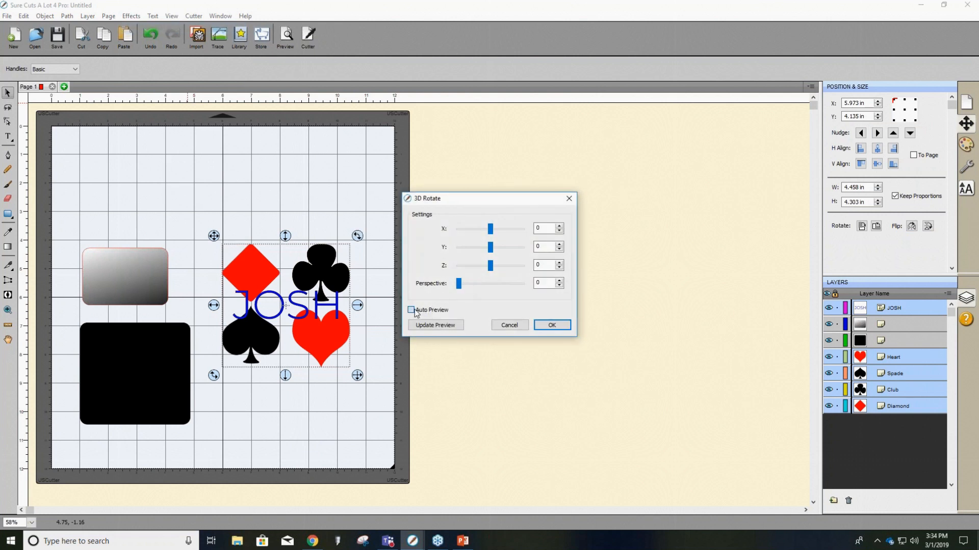
# With auto preview on, try a 3D rotation of X -56, Y -15 and Z -79 with perspective 43.
pyautogui.moveTo(490, 247)
pyautogui.mouseDown()
pyautogui.moveTo(479, 249)
pyautogui.moveTo(489, 248)
pyautogui.moveTo(483, 265)
pyautogui.mouseUp()
pyautogui.click(493, 230)
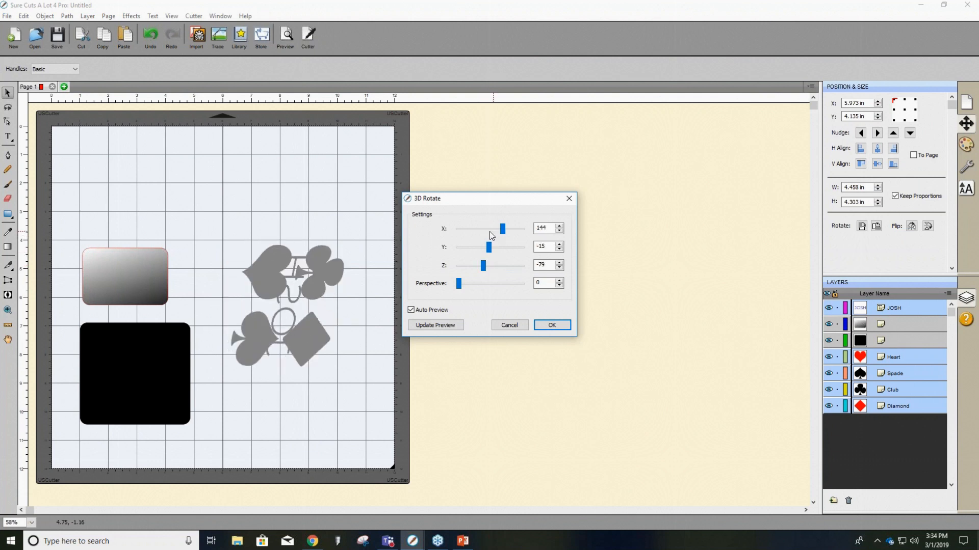
pyautogui.click(488, 230)
pyautogui.click(483, 228)
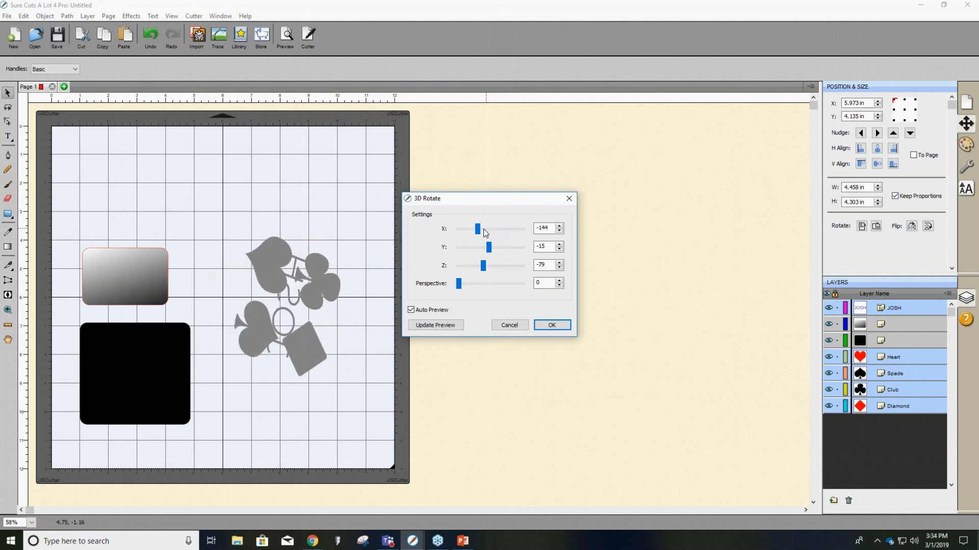
pyautogui.click(483, 229)
pyautogui.moveTo(459, 284); pyautogui.dragTo(485, 283)
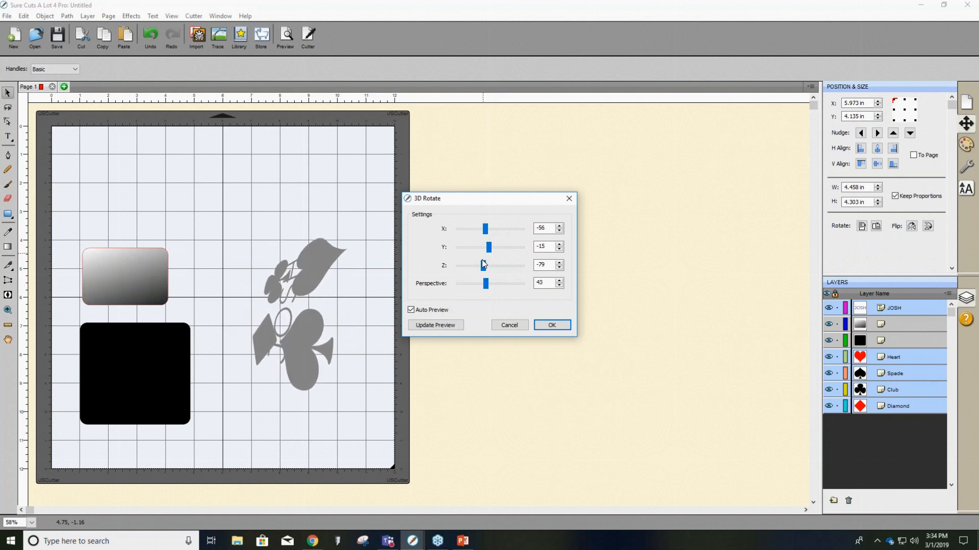
# Try the 3D rotation with Z at -167 and Y at -325, and cancel the effect.
pyautogui.click(472, 263)
pyautogui.click(410, 311)
pyautogui.click(411, 311)
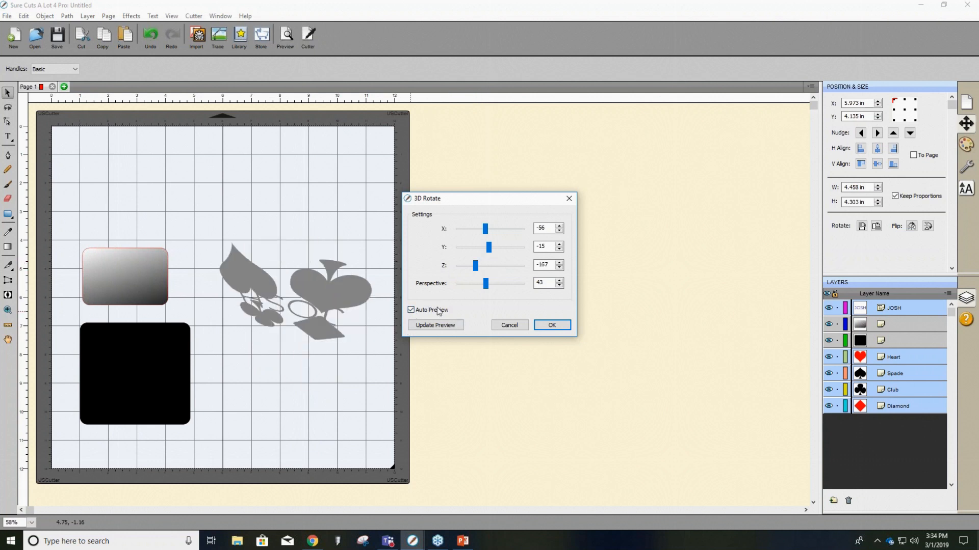
pyautogui.moveTo(483, 248); pyautogui.dragTo(464, 245)
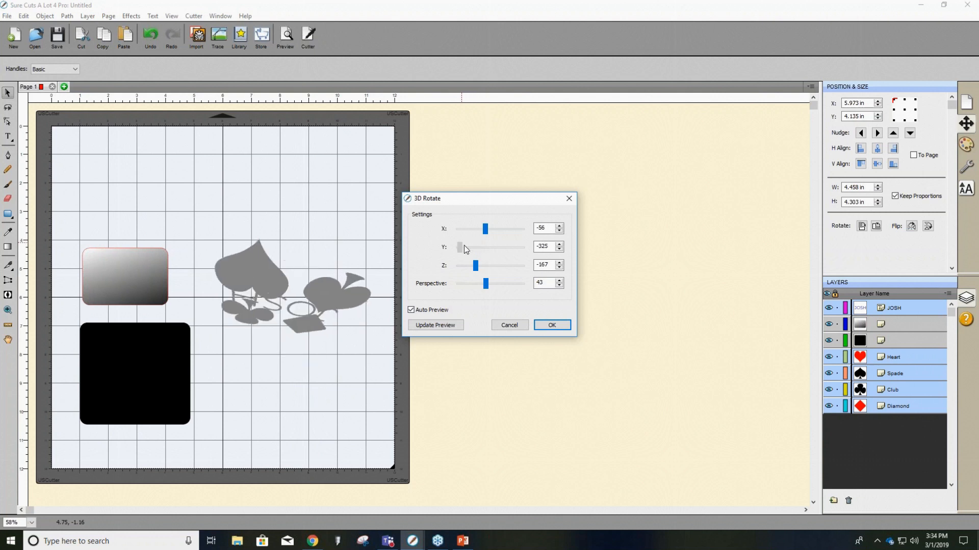
pyautogui.click(510, 325)
# Preview the 3D Extrude effect on the selection, toggle Use Perspective on and off, and cancel it.
pyautogui.click(134, 16)
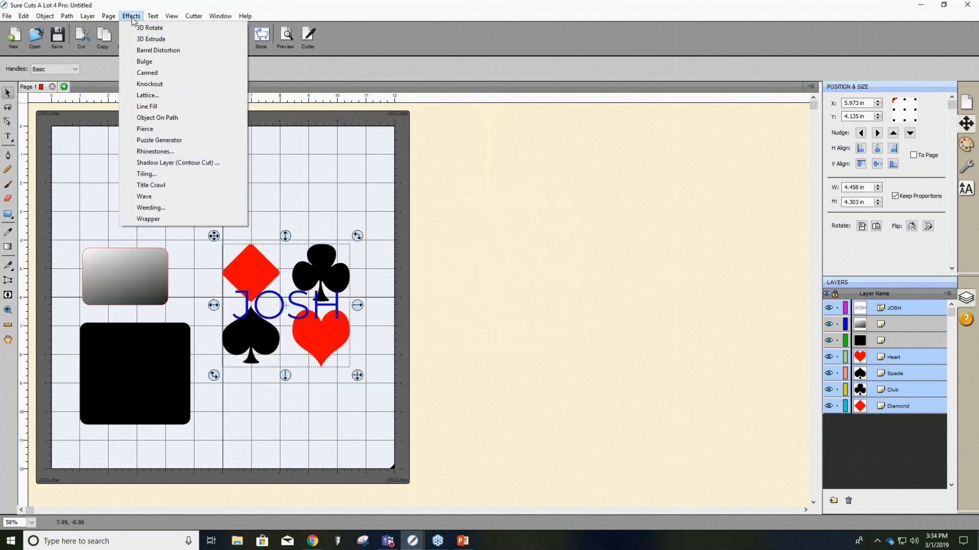
pyautogui.click(144, 42)
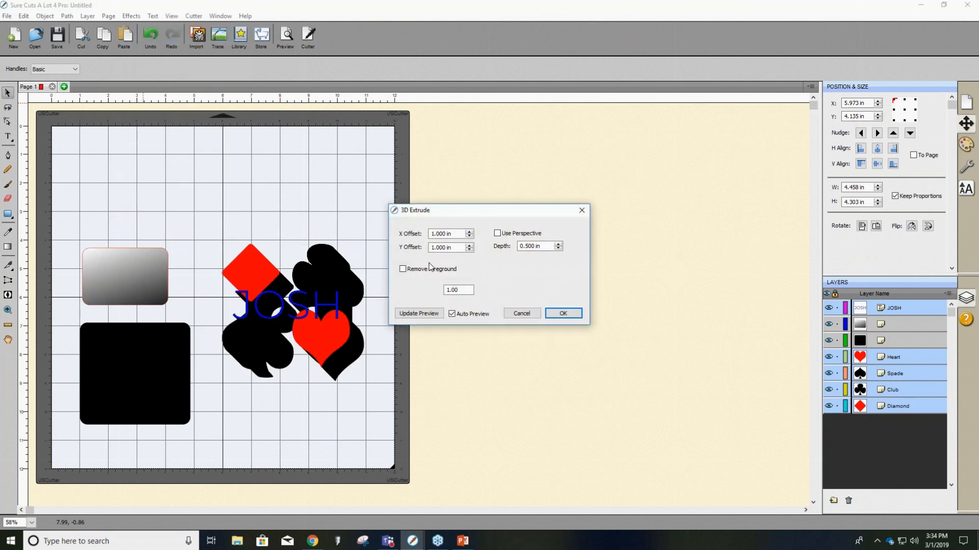
pyautogui.click(499, 233)
pyautogui.click(498, 234)
pyautogui.click(537, 314)
# Preview the Barrel Distortion effect on the selected shapes and raise its threshold to 49.
pyautogui.click(130, 16)
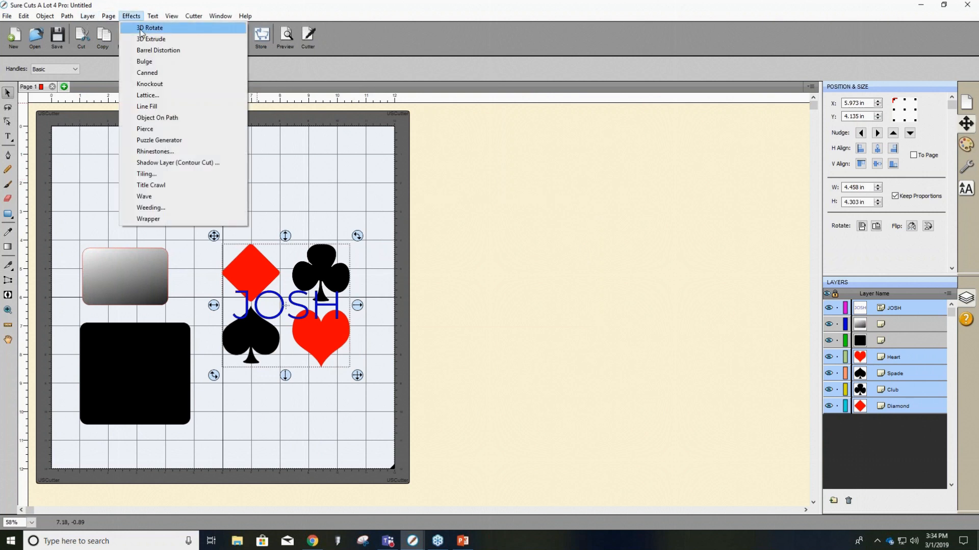
pyautogui.click(155, 51)
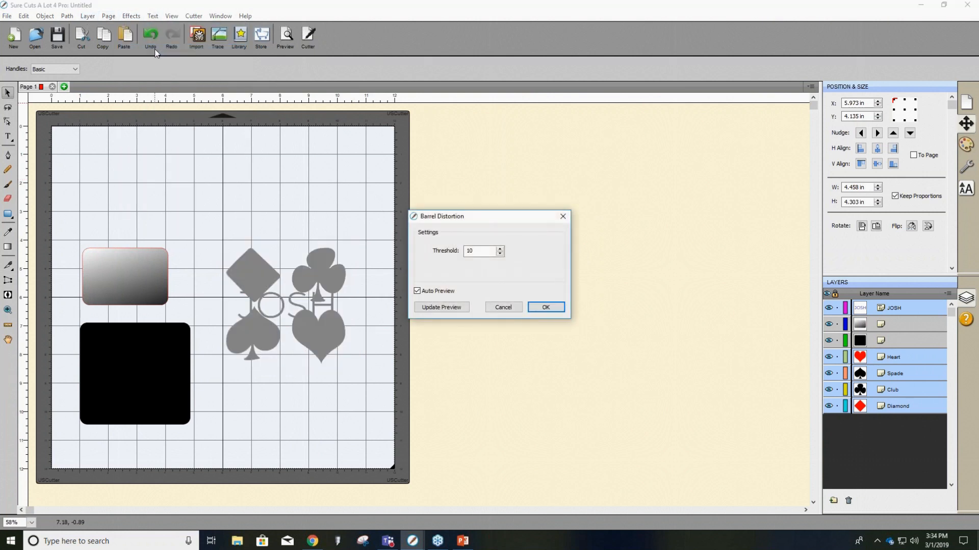
pyautogui.click(500, 248)
pyautogui.click(500, 249)
pyautogui.click(500, 249)
pyautogui.click(500, 249)
pyautogui.click(500, 249)
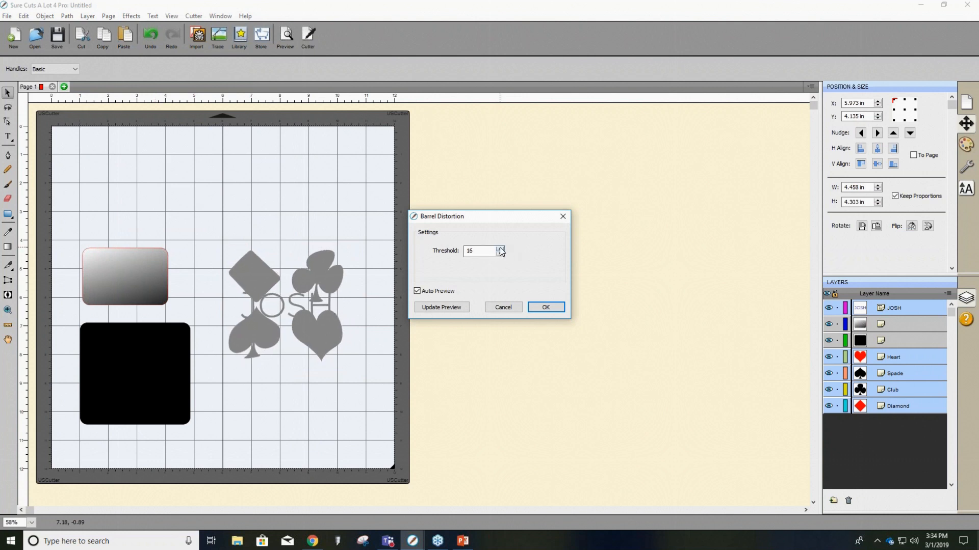
pyautogui.click(500, 249)
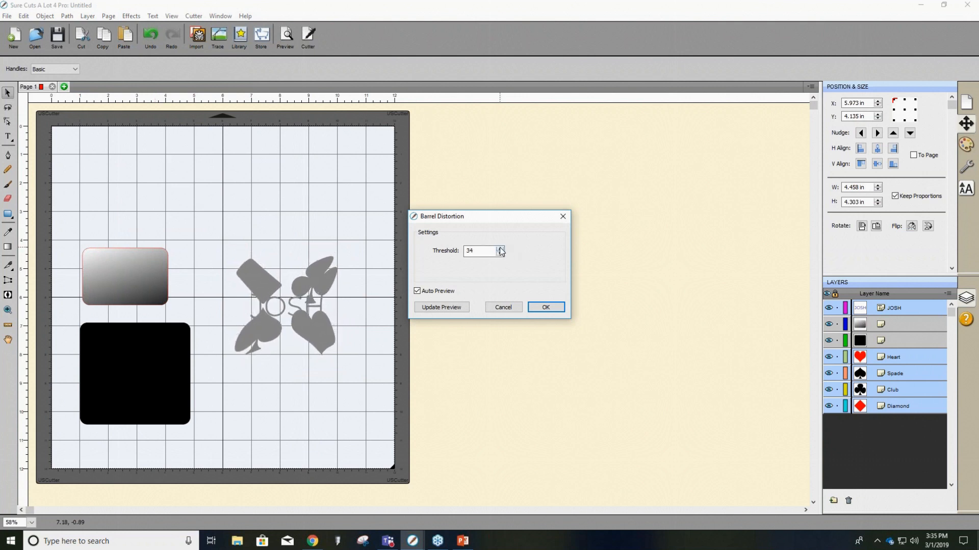
pyautogui.click(500, 248)
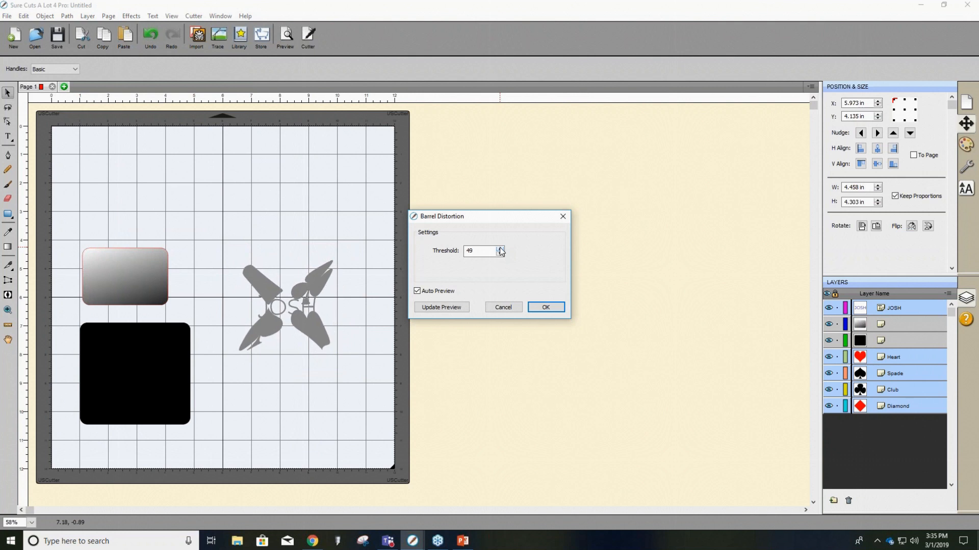
# Compare the barrel distortion preview at a threshold of 0 and at 100.
pyautogui.click(500, 254)
pyautogui.moveTo(483, 250); pyautogui.dragTo(396, 244)
pyautogui.write('0')
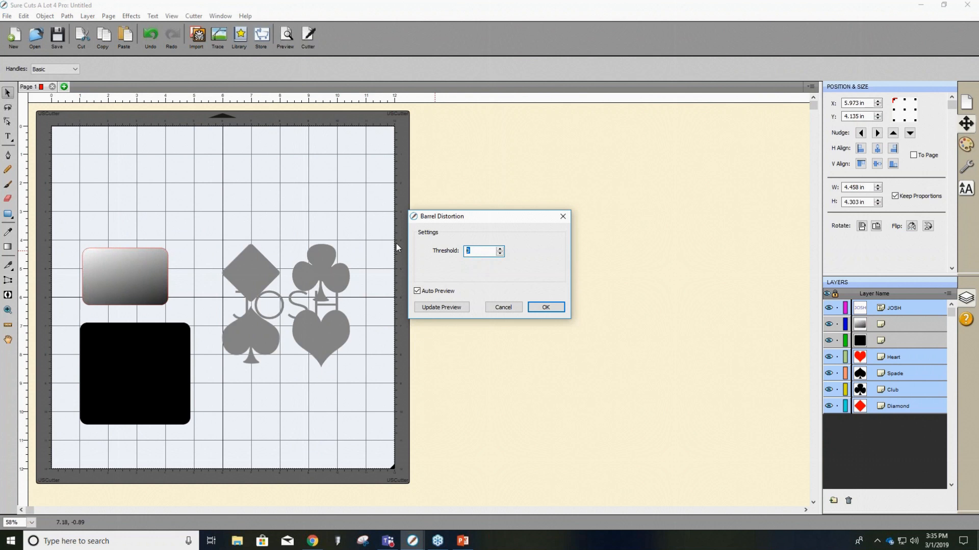
pyautogui.write('100')
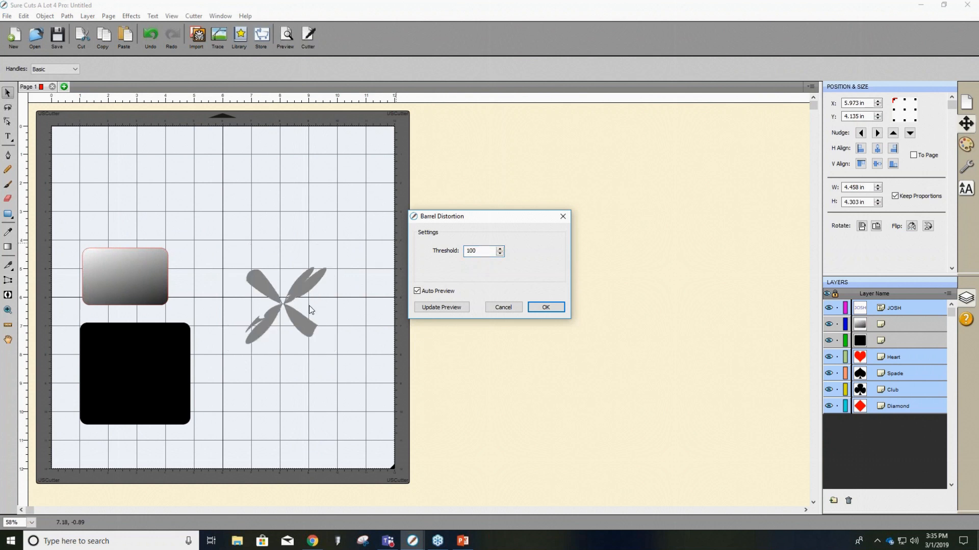
# Lower the barrel distortion threshold gradually to 25 in the preview and cancel the effect.
pyautogui.click(498, 253)
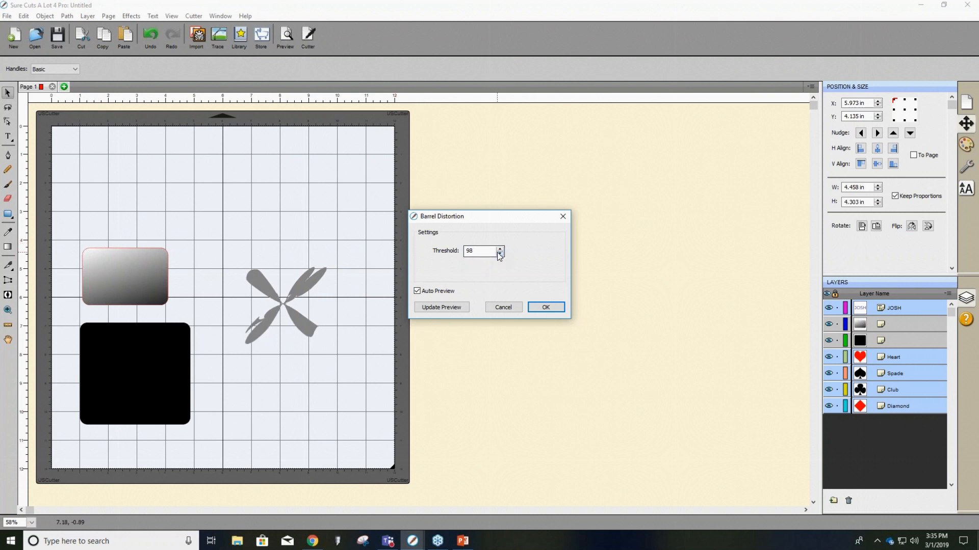
pyautogui.click(499, 254)
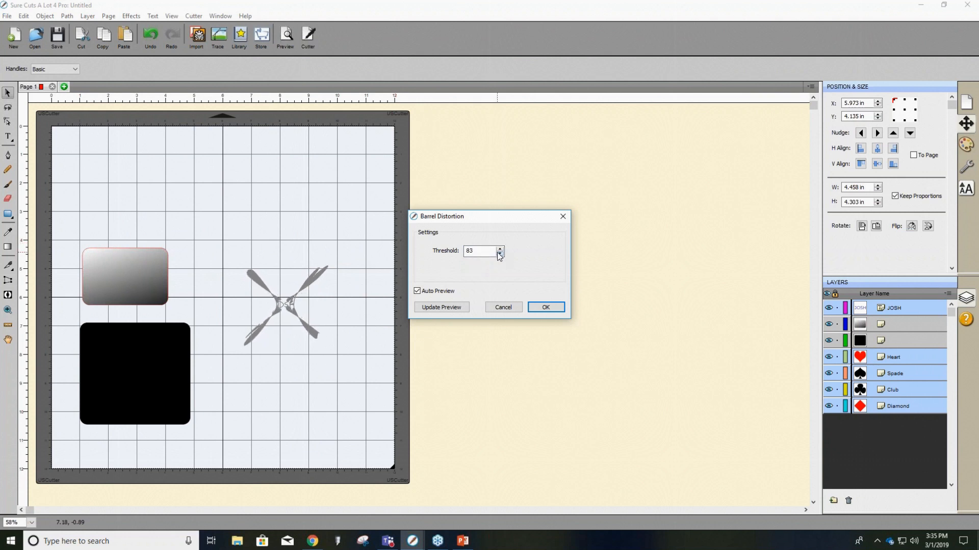
pyautogui.click(499, 254)
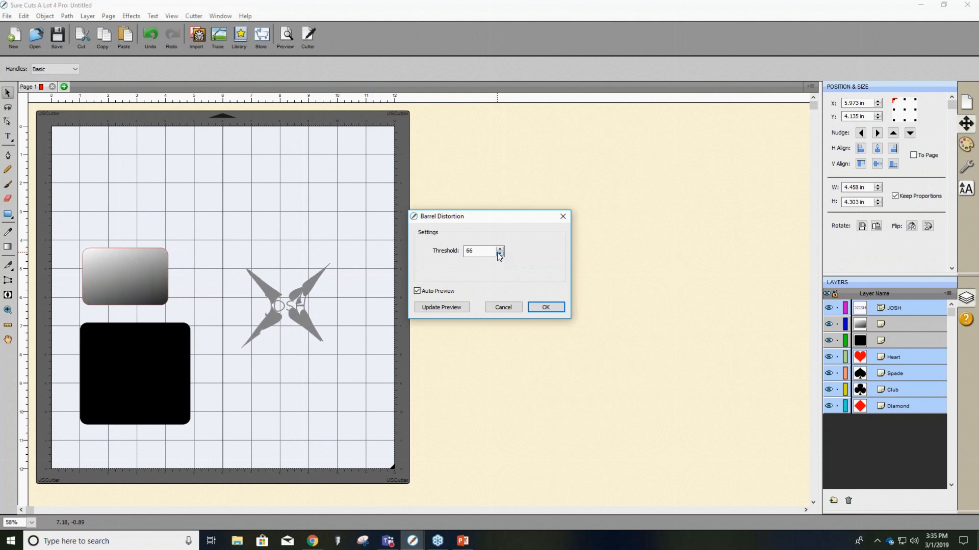
pyautogui.click(499, 254)
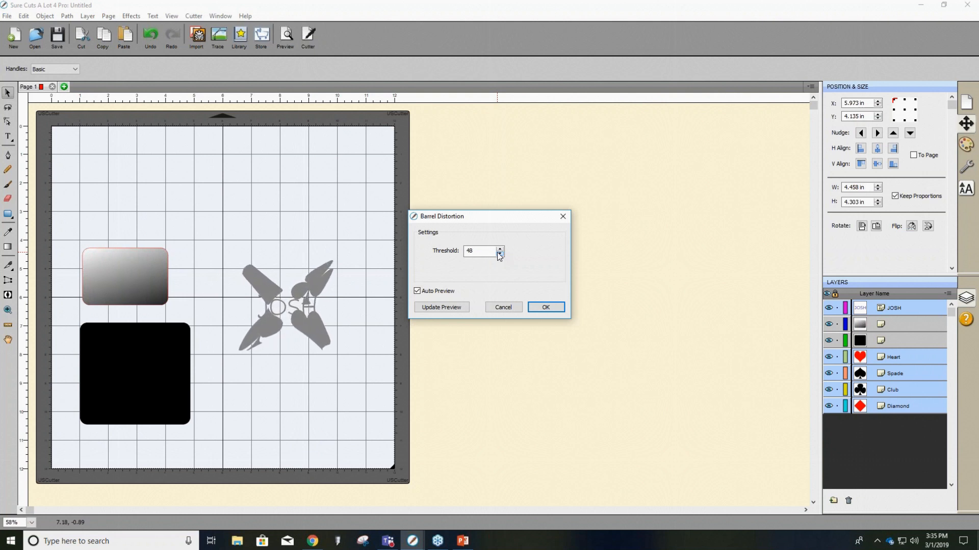
pyautogui.click(500, 253)
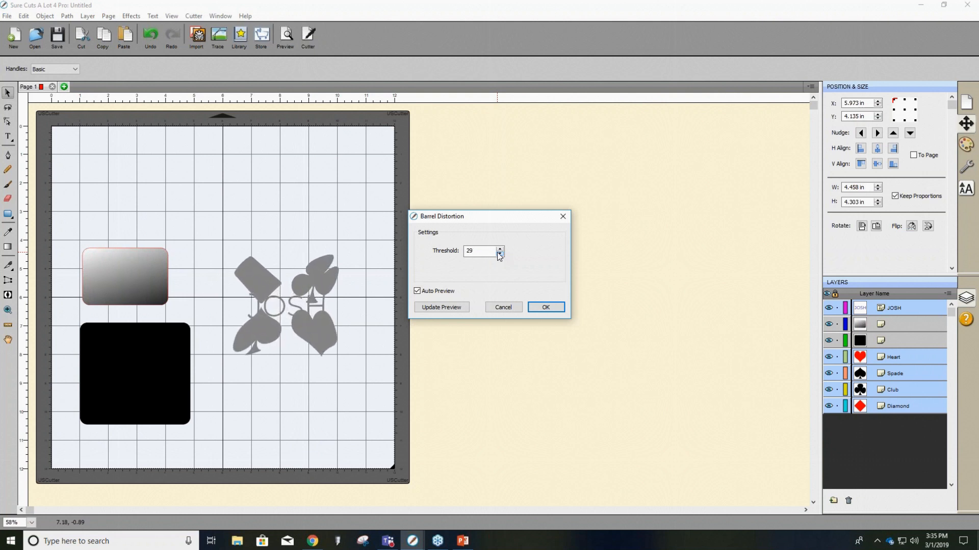
pyautogui.click(500, 250)
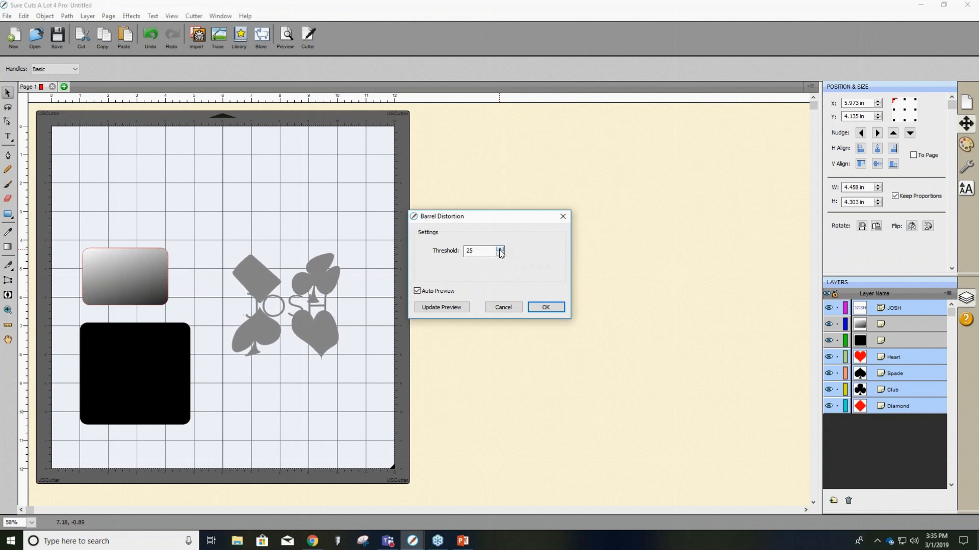
pyautogui.click(503, 308)
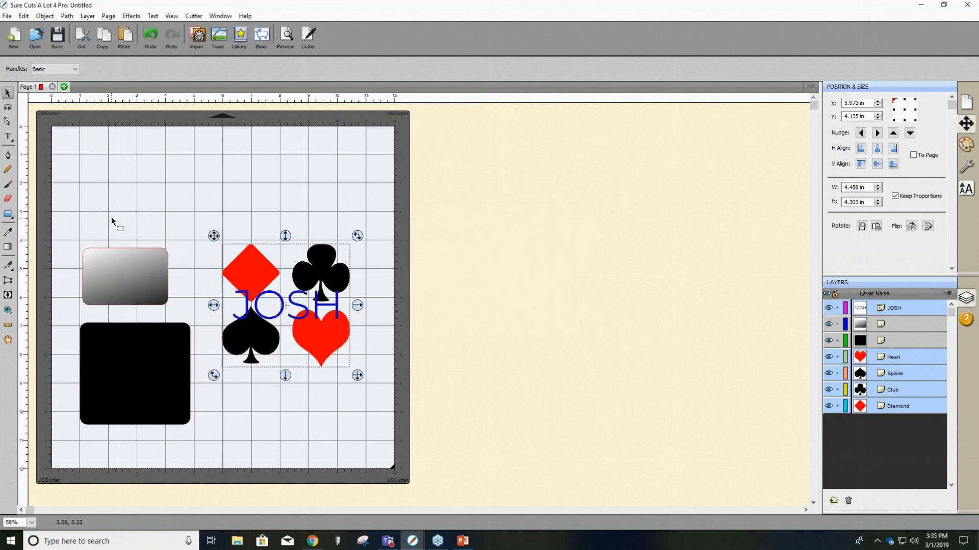
# Preview the Bulge effect on the selected shapes with a top offset of 1.00 in.
pyautogui.click(131, 16)
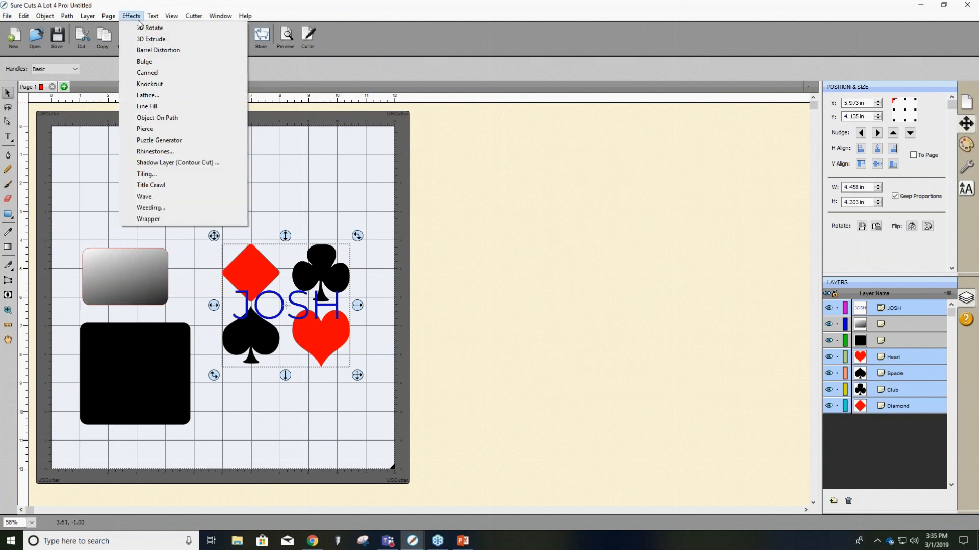
pyautogui.click(146, 61)
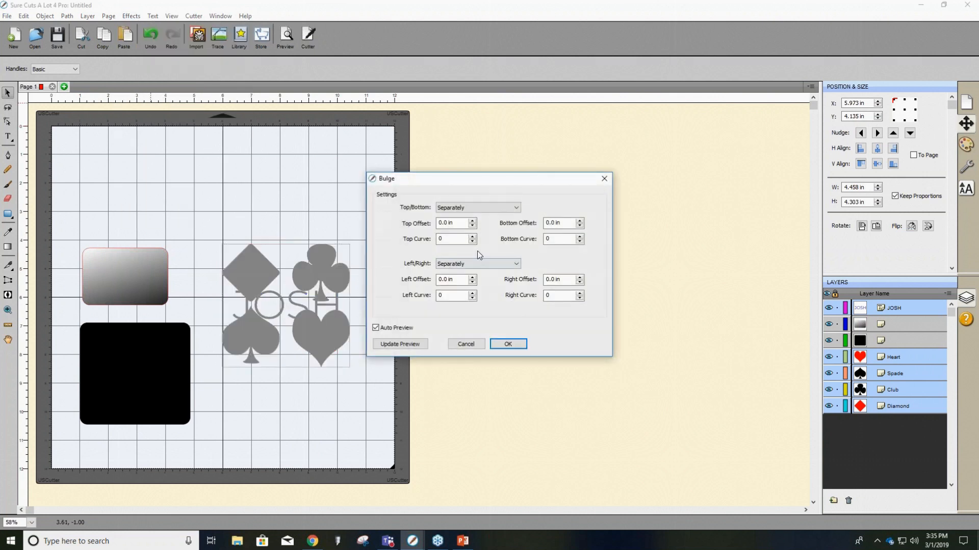
pyautogui.click(474, 221)
pyautogui.click(473, 221)
pyautogui.click(473, 220)
pyautogui.click(474, 221)
pyautogui.click(474, 221)
pyautogui.click(473, 221)
pyautogui.click(474, 220)
pyautogui.click(473, 221)
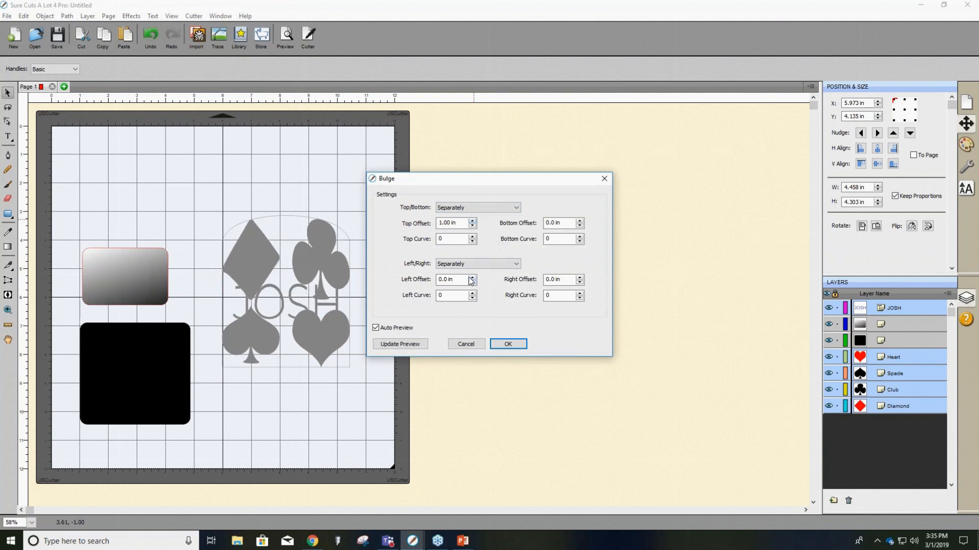
# Set the bulge's left offset to 0.80 in and its right offset to 0.90 in.
pyautogui.click(472, 277)
pyautogui.click(472, 277)
pyautogui.click(472, 277)
pyautogui.click(472, 277)
pyautogui.click(471, 277)
pyautogui.click(472, 277)
pyautogui.click(472, 278)
pyautogui.click(472, 277)
pyautogui.click(579, 277)
pyautogui.click(578, 277)
pyautogui.click(577, 277)
pyautogui.click(578, 277)
pyautogui.click(578, 277)
pyautogui.click(577, 277)
pyautogui.click(577, 277)
pyautogui.click(577, 277)
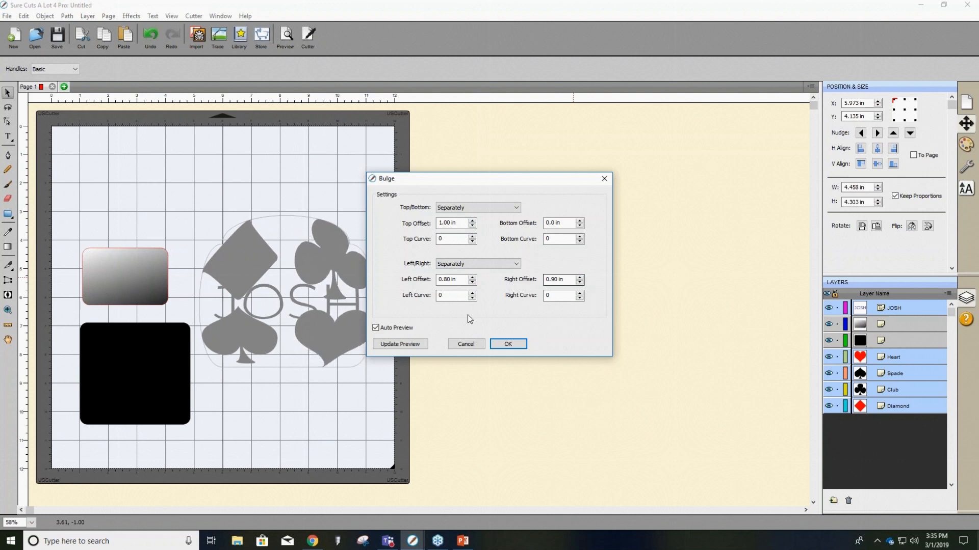
# Set the bulge's left curve to 20, bottom curve to 45 and top curve to 25.
pyautogui.click(472, 294)
pyautogui.click(472, 295)
pyautogui.click(472, 295)
pyautogui.click(472, 295)
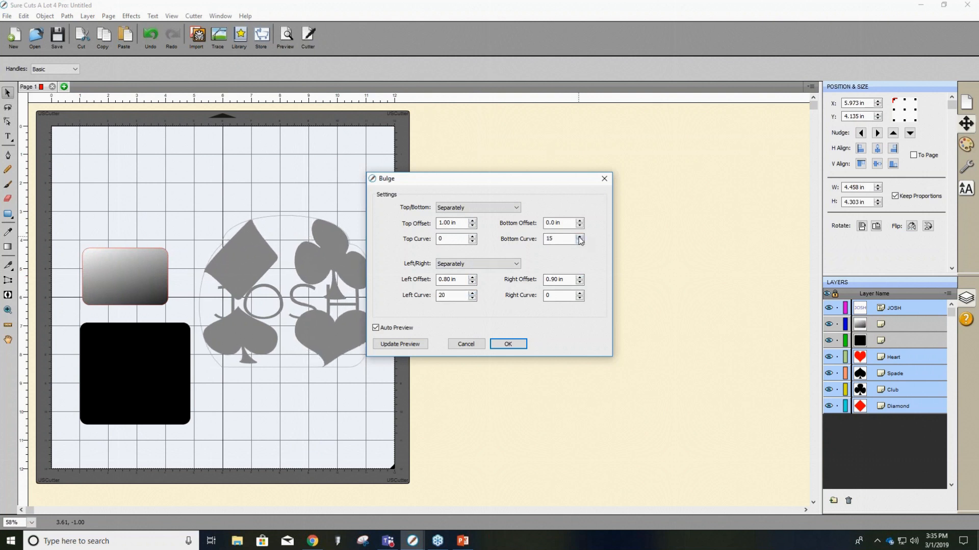
pyautogui.click(472, 236)
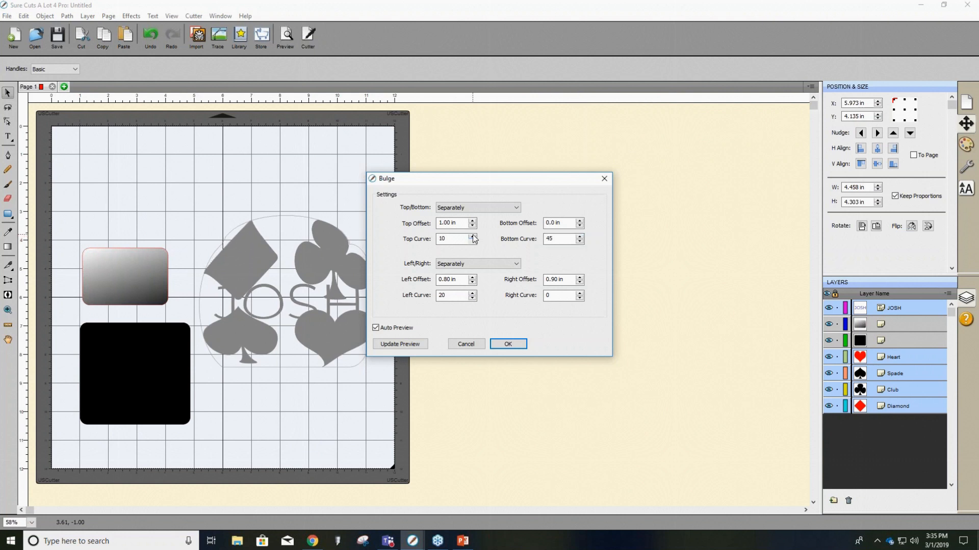
pyautogui.click(472, 236)
pyautogui.click(472, 236)
pyautogui.click(472, 236)
pyautogui.click(472, 236)
# Set the bulge's bottom offset to 0.70 in and cancel the effect.
pyautogui.click(578, 221)
pyautogui.click(579, 221)
pyautogui.click(579, 221)
pyautogui.click(578, 221)
pyautogui.click(578, 221)
pyautogui.click(579, 220)
pyautogui.click(578, 221)
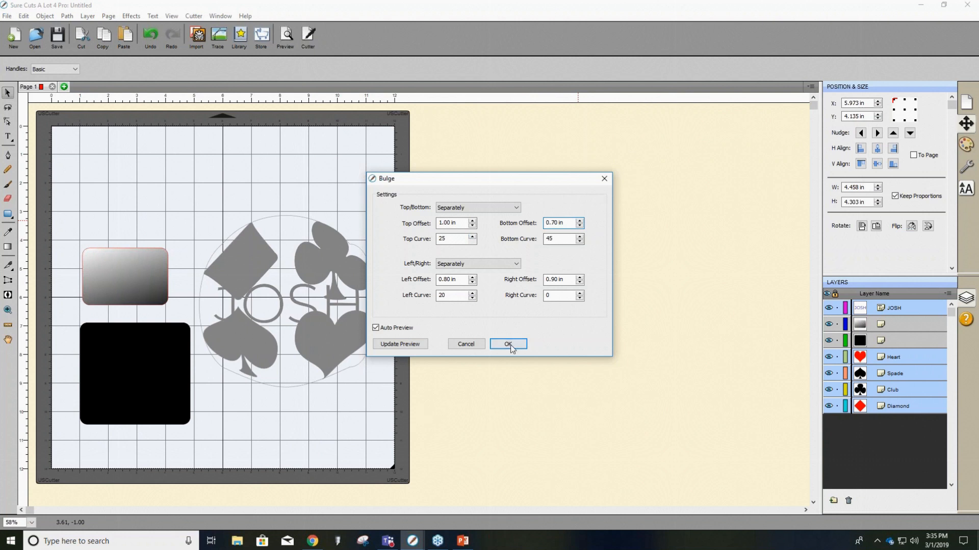
pyautogui.click(466, 344)
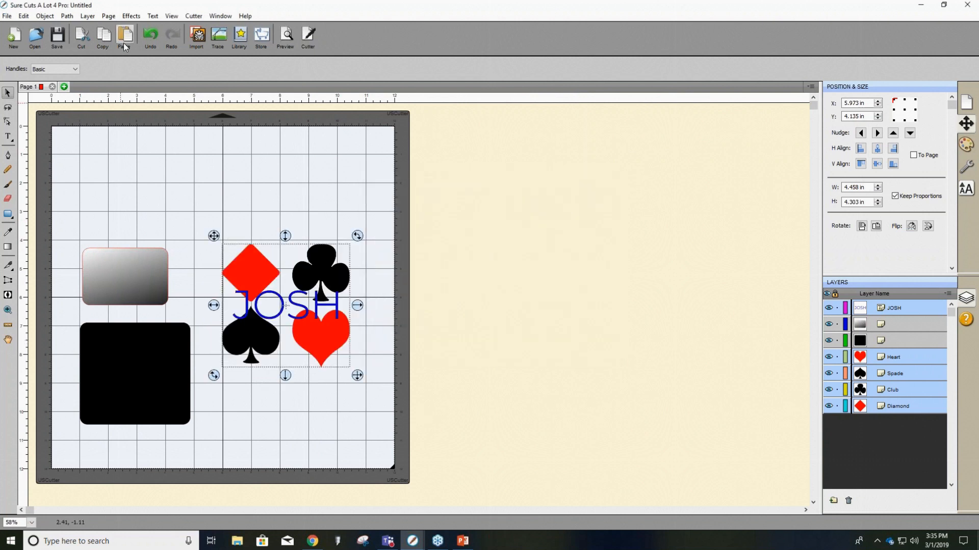
# Preview the Canned effect on the selection at angle -10.0 and diameter 4.904 in, and cancel it.
pyautogui.click(133, 16)
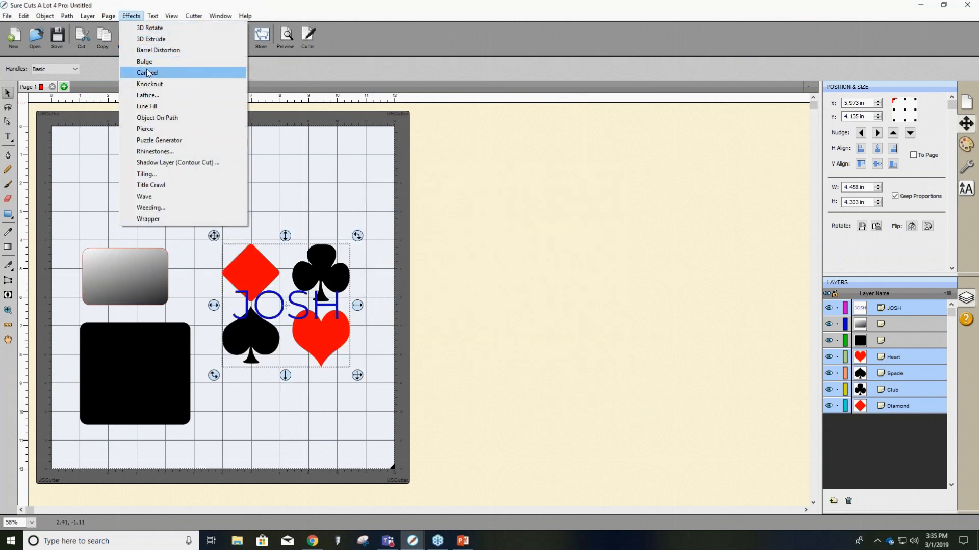
pyautogui.click(148, 72)
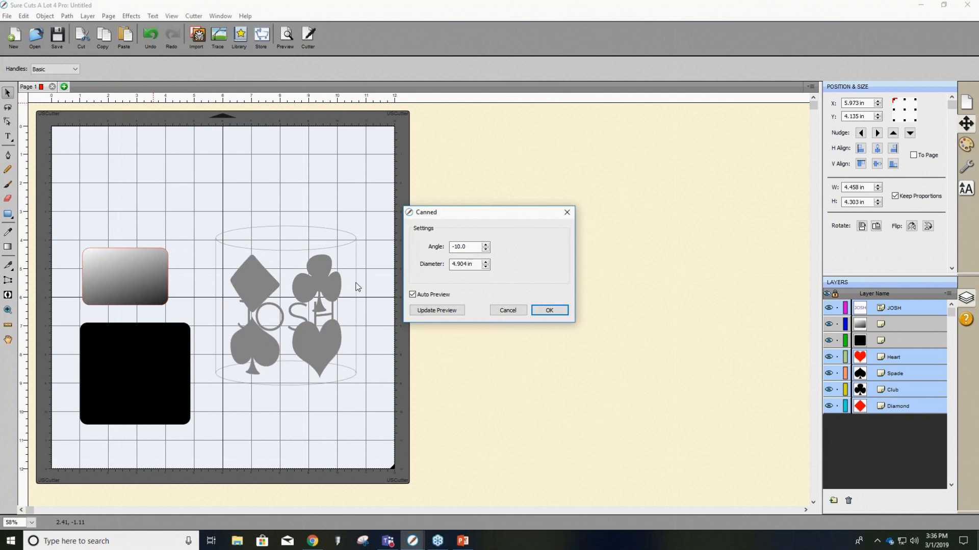
pyautogui.click(508, 311)
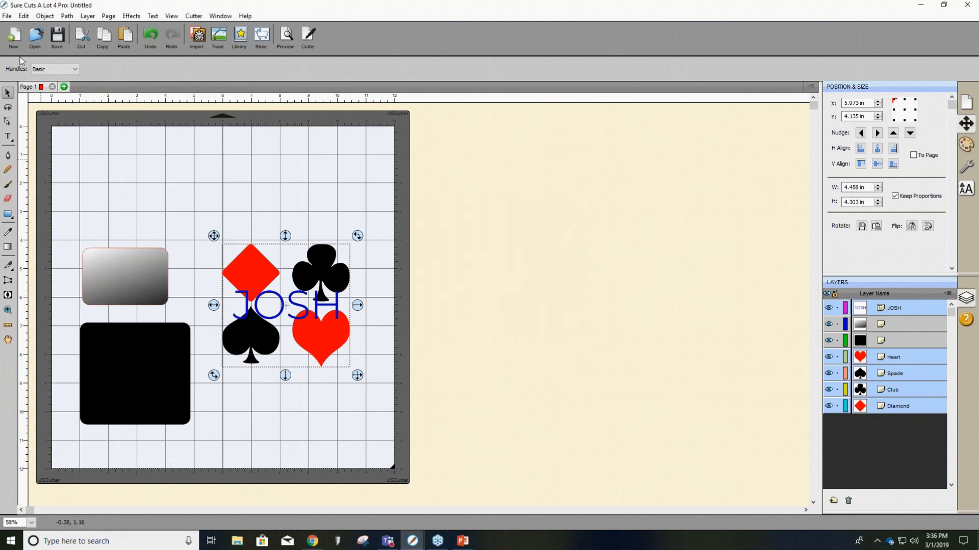
# Clear the selection and add a mixed-case first-name text object in the empty area above the gradient rectangle.
pyautogui.click(131, 16)
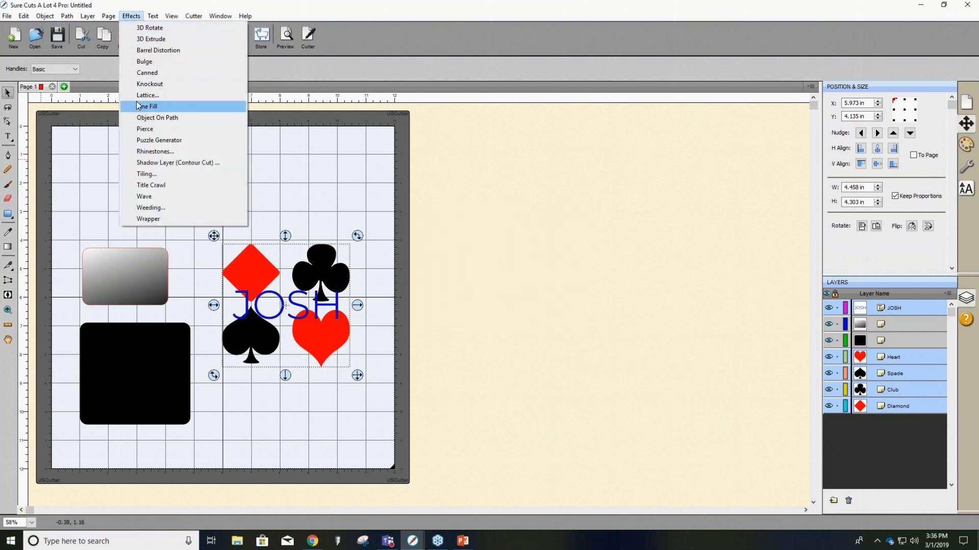
pyautogui.click(506, 222)
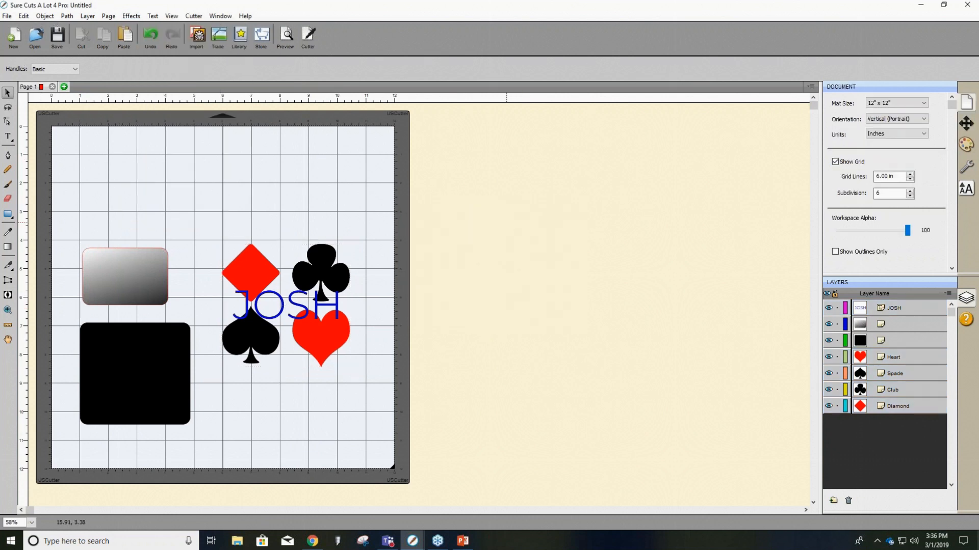
pyautogui.click(8, 137)
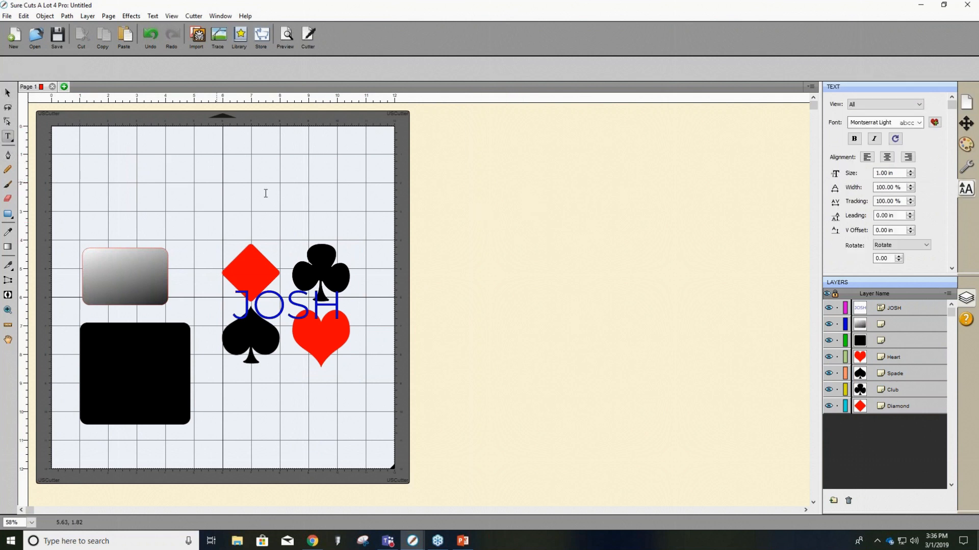
pyautogui.write('Josh')
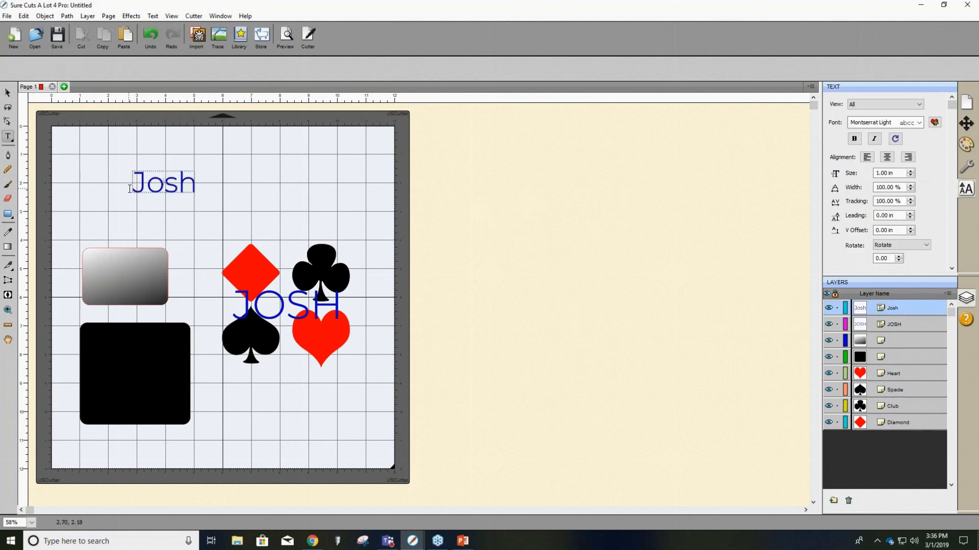
pyautogui.click(8, 93)
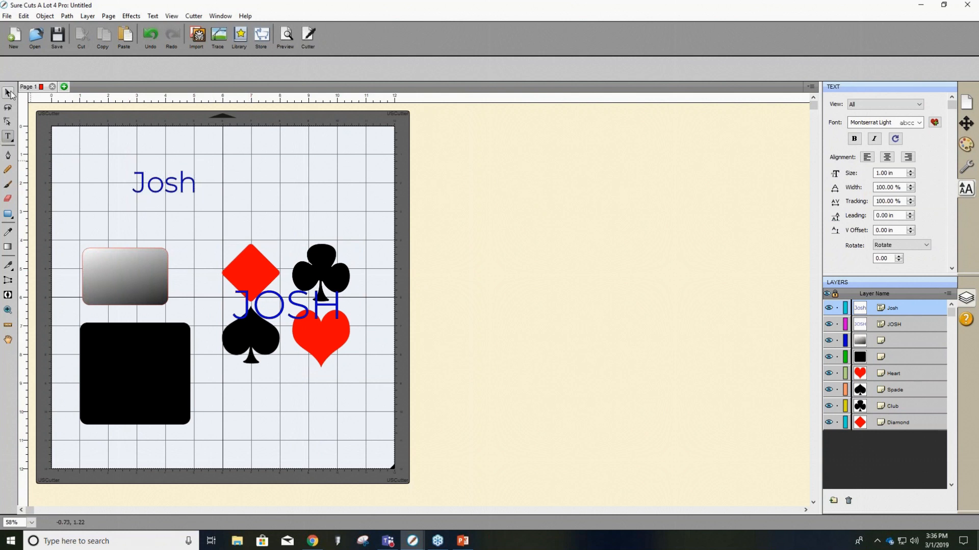
# Change the new name text's fill color to black.
pyautogui.click(190, 189)
pyautogui.click(966, 144)
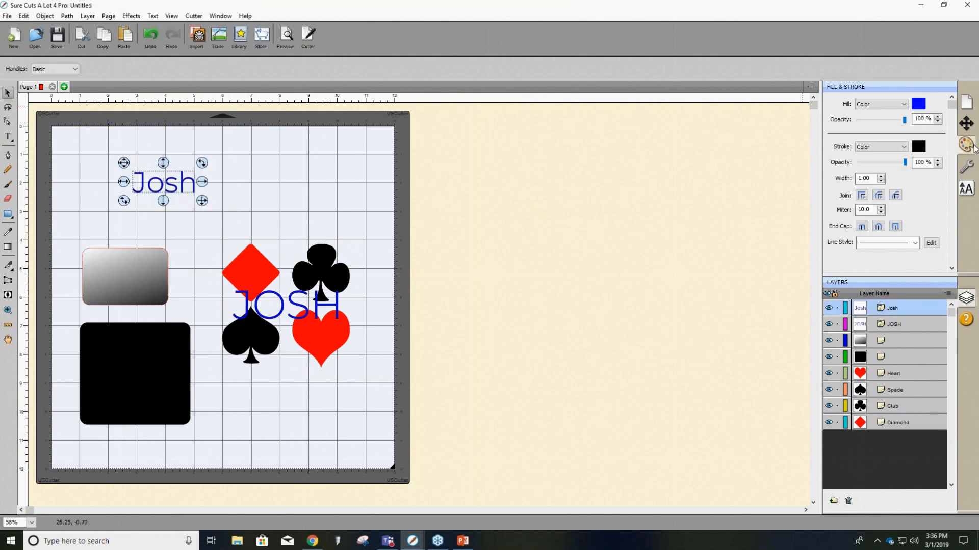
pyautogui.click(918, 104)
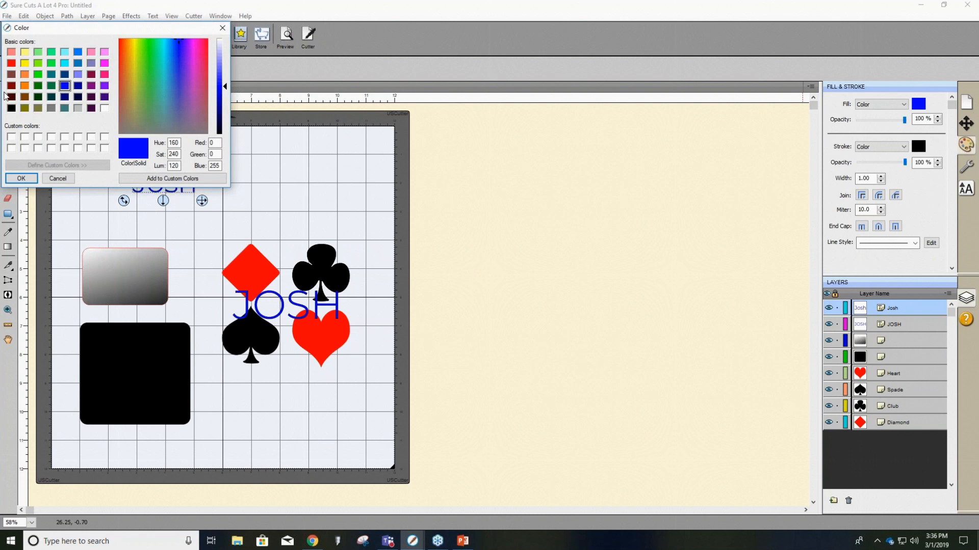
pyautogui.click(11, 108)
pyautogui.click(21, 178)
# Move the black name text onto the middle of the large black rounded rectangle and select both objects.
pyautogui.moveTo(165, 182); pyautogui.dragTo(130, 374)
pyautogui.click(224, 446)
pyautogui.moveTo(228, 445); pyautogui.dragTo(58, 321)
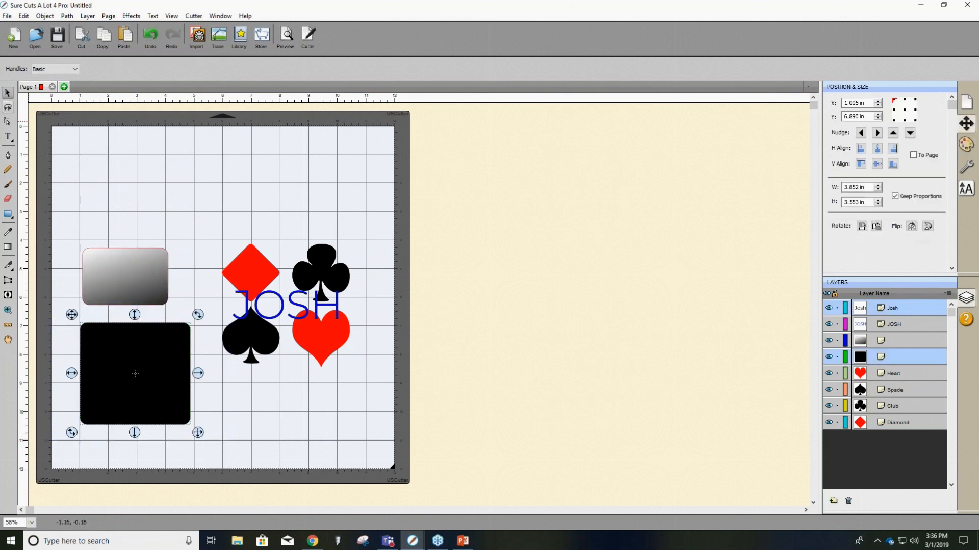
# Preview the Knockout effect on the black text and rectangle with a gap of 0.10 in.
pyautogui.click(66, 16)
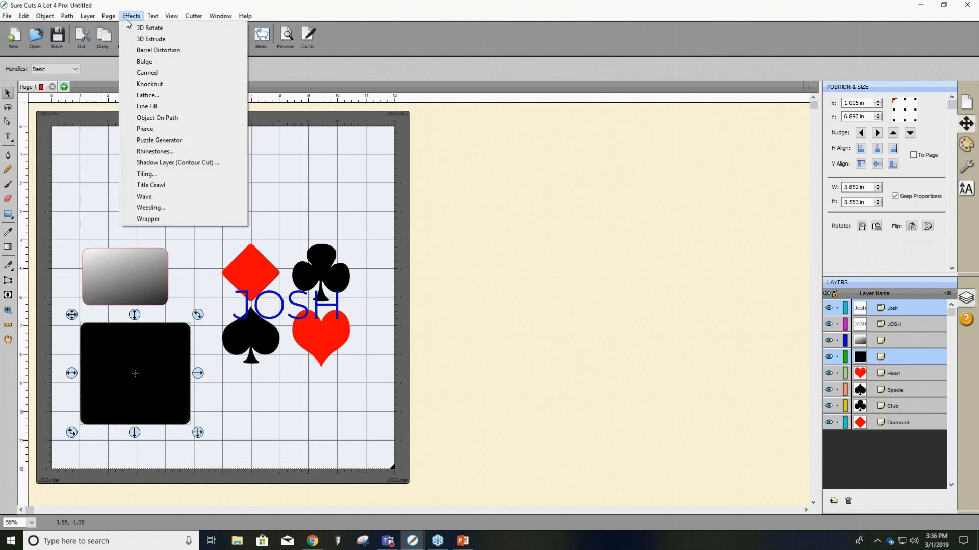
pyautogui.click(159, 86)
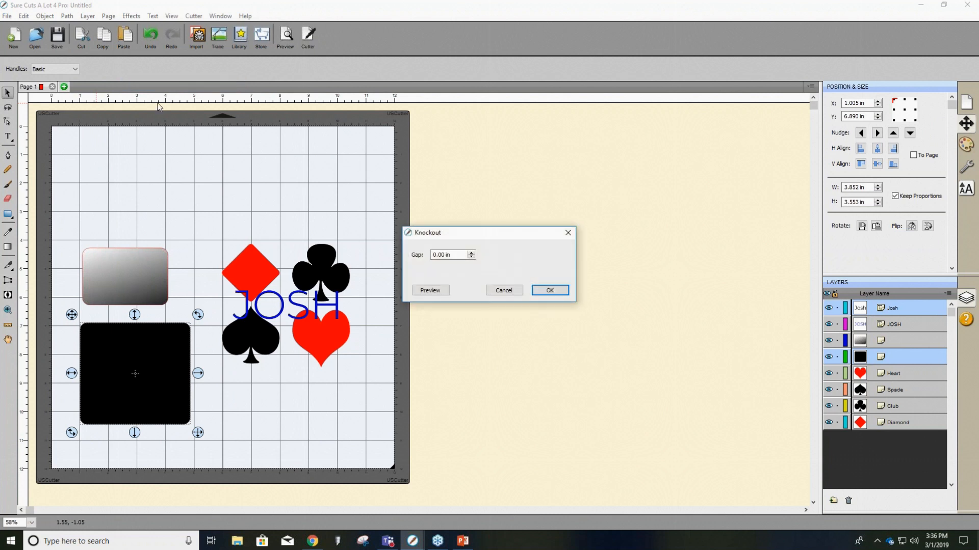
pyautogui.click(436, 289)
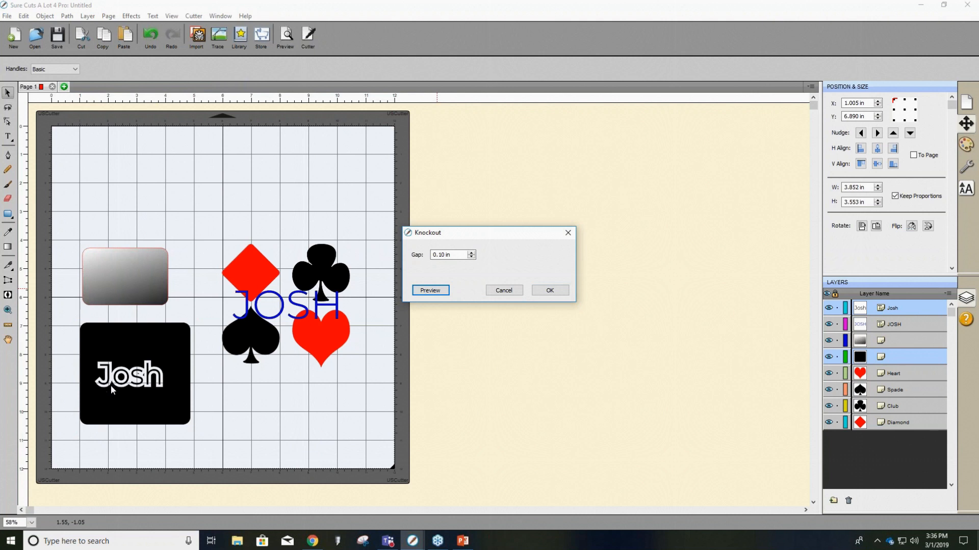
# Reduce the Knockout gap to 0.020 in, preview it on the text and rectangle, and cancel the effect.
pyautogui.click(471, 257)
pyautogui.click(430, 291)
pyautogui.click(442, 255)
pyautogui.moveTo(452, 253); pyautogui.dragTo(433, 255)
pyautogui.write('0.02')
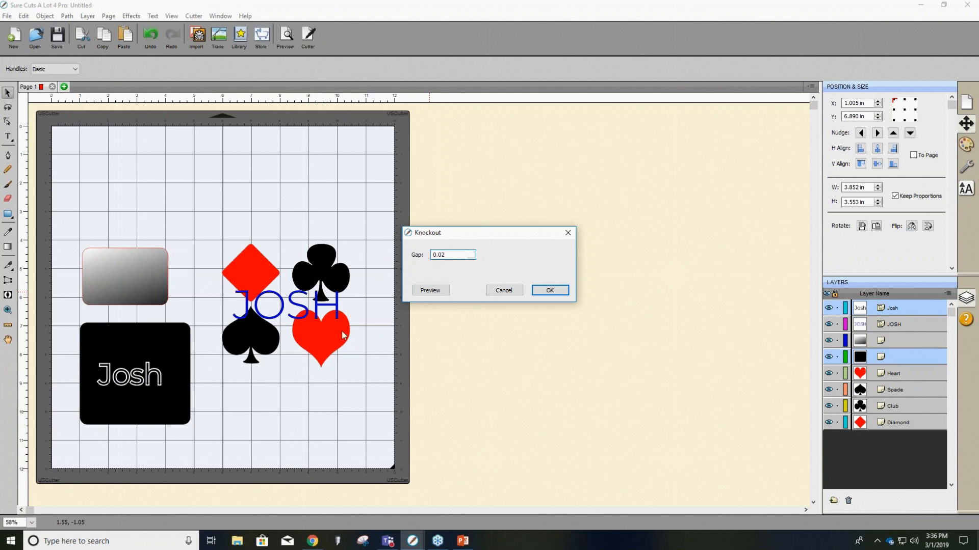
pyautogui.press('Tab')
pyautogui.click(431, 290)
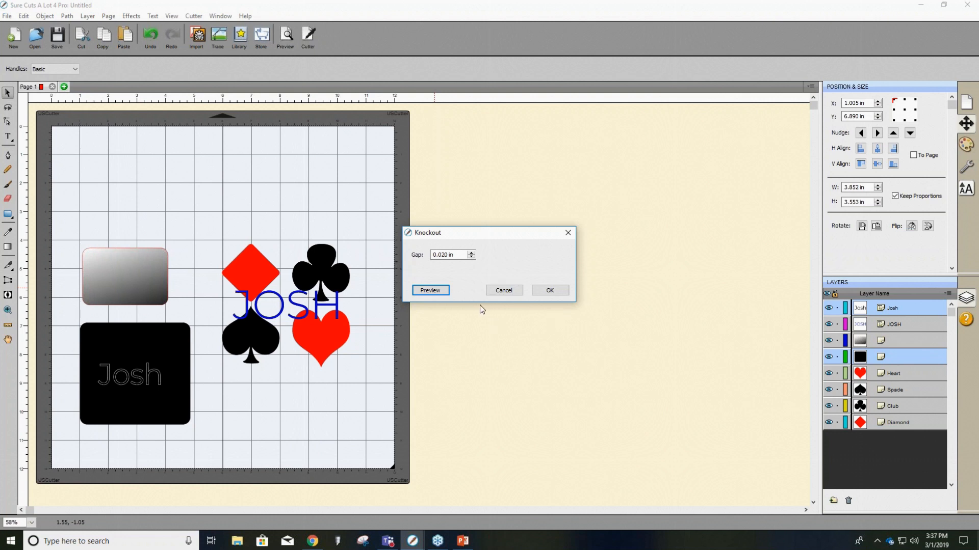
pyautogui.click(518, 293)
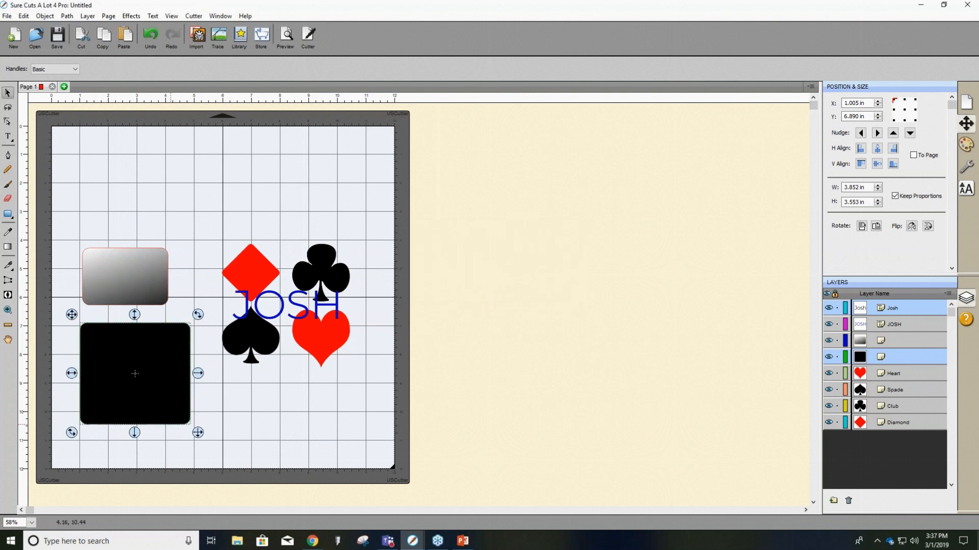
# Move the large black rounded rectangle off the text to X 5.294 in, Y 0.277 in, above the suit shapes.
pyautogui.click(134, 16)
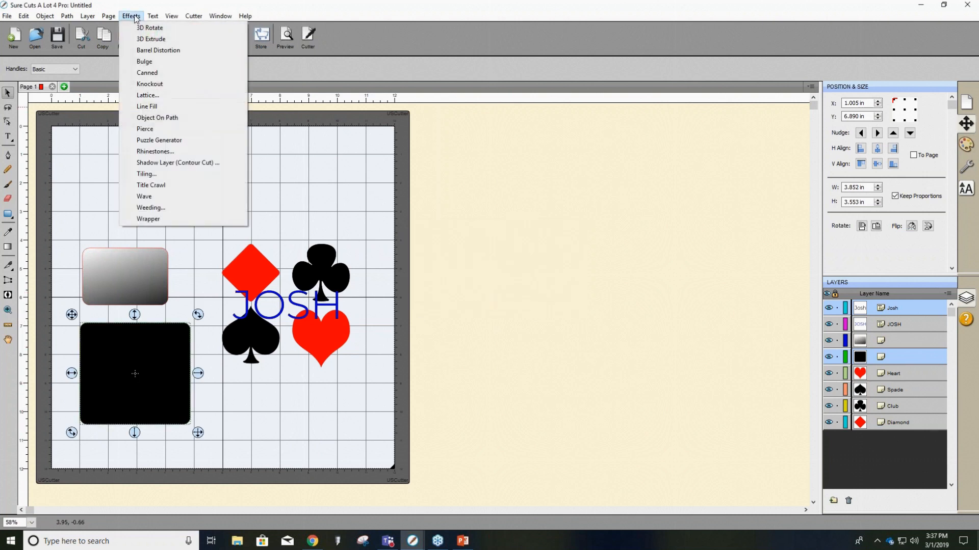
pyautogui.click(100, 168)
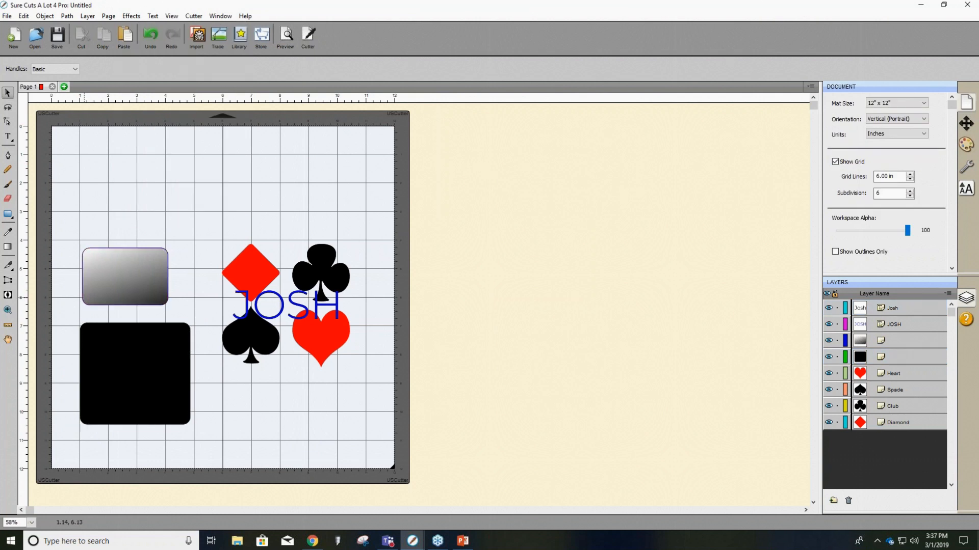
pyautogui.moveTo(129, 356); pyautogui.dragTo(240, 188)
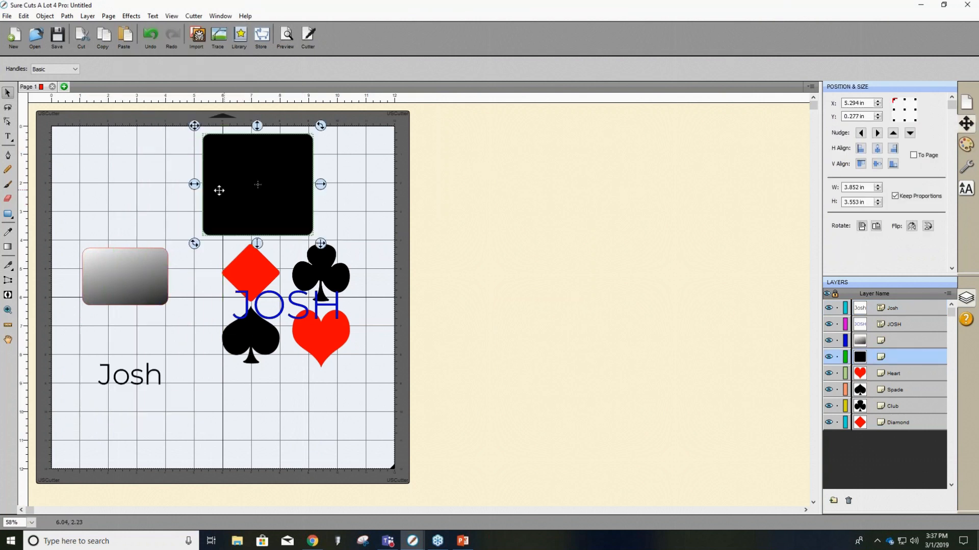
# Preview the Lattice effect on the four suit shapes and blue name text with normal lines, width 0.100 in and gap 0.200 in.
pyautogui.moveTo(366, 389); pyautogui.dragTo(232, 250)
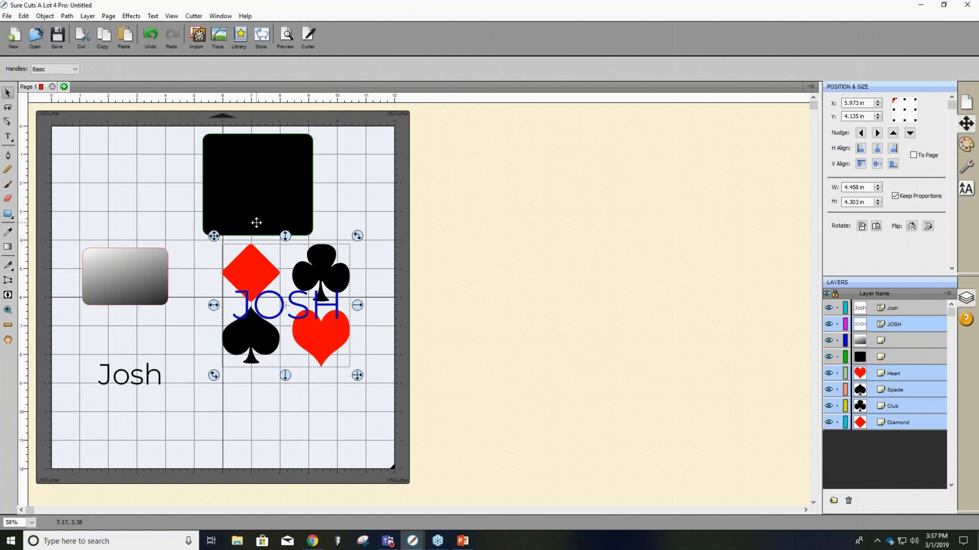
pyautogui.click(131, 17)
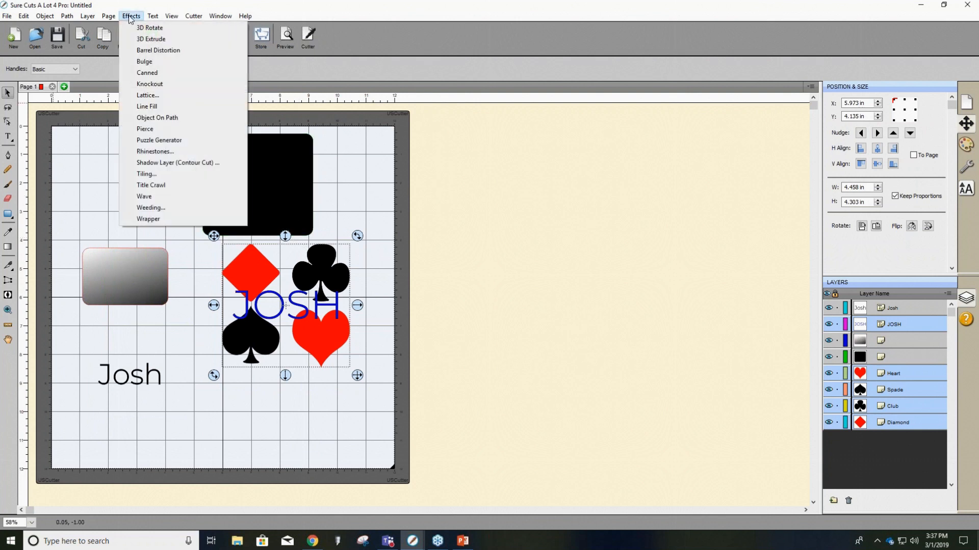
pyautogui.click(148, 96)
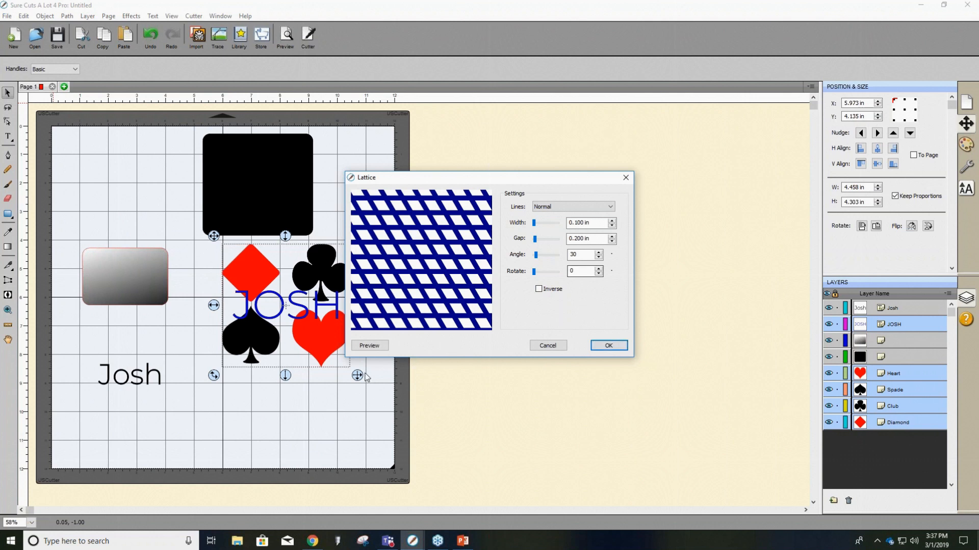
pyautogui.click(365, 347)
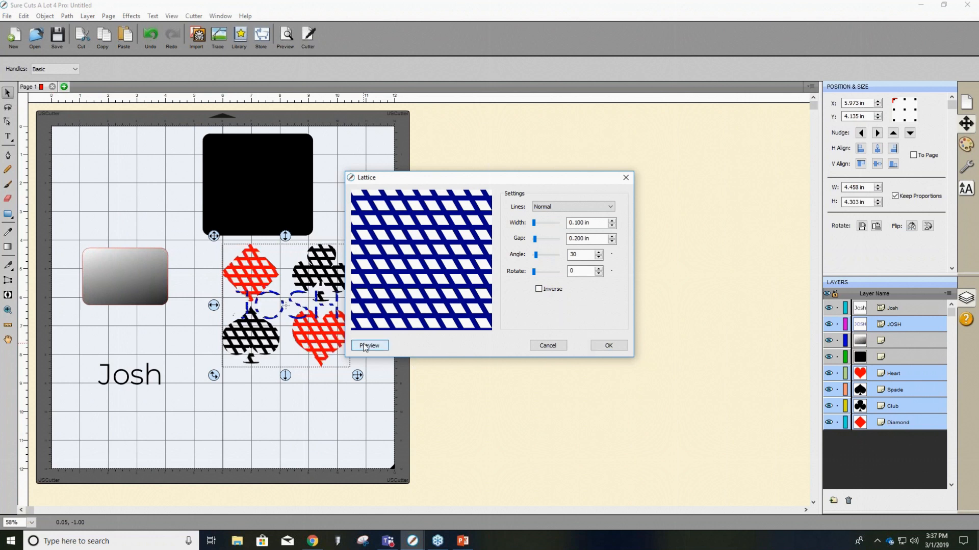
# Try lattice line widths of 0.900 in and 0.000 in, keeping the artwork clear of the settings dialog.
pyautogui.moveTo(522, 173); pyautogui.dragTo(585, 145)
pyautogui.click(675, 192)
pyautogui.click(676, 191)
pyautogui.click(675, 192)
pyautogui.click(675, 198)
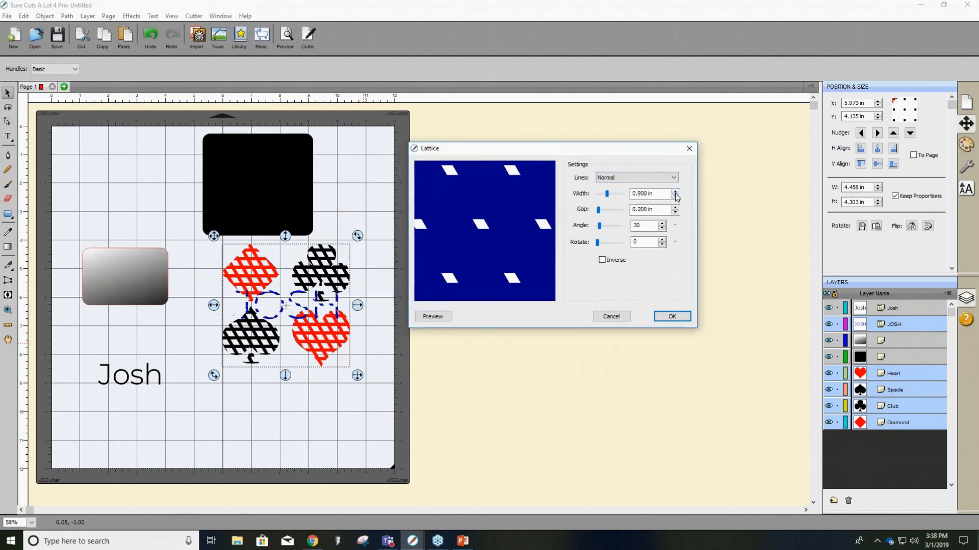
pyautogui.click(676, 198)
pyautogui.click(675, 197)
pyautogui.click(676, 192)
pyautogui.click(675, 197)
pyautogui.click(675, 198)
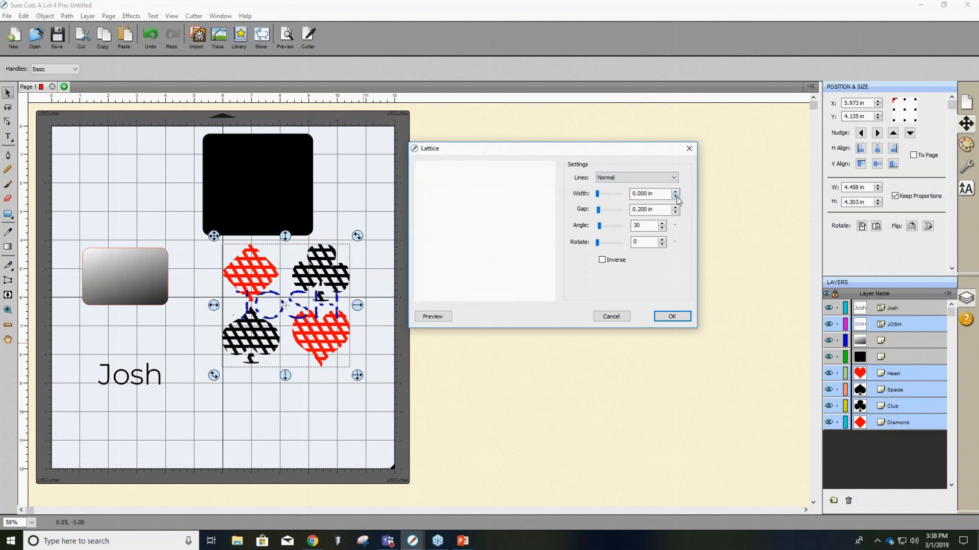
# Set the lattice line width to 0.020 in and preview it with horizontal lines only.
pyautogui.click(633, 193)
pyautogui.write('2')
pyautogui.press('Tab')
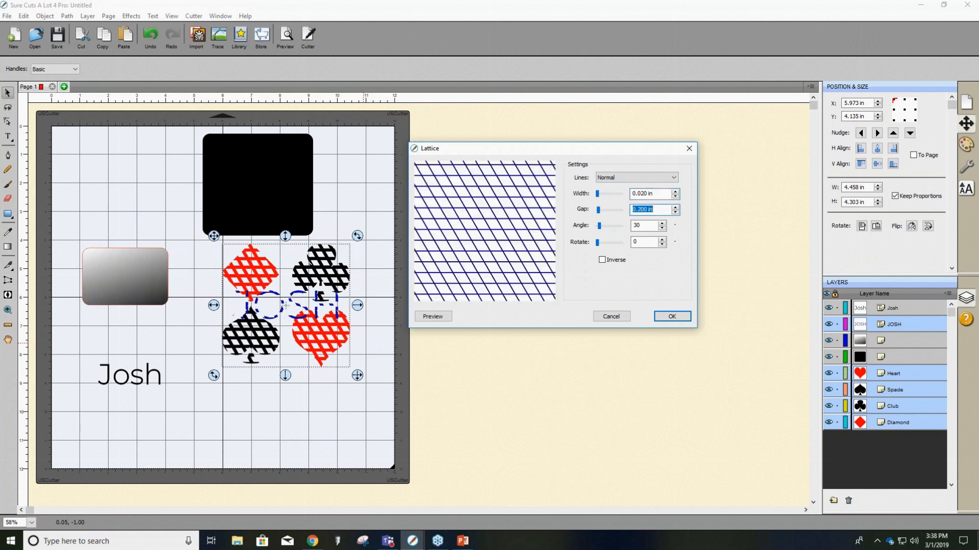
pyautogui.click(645, 176)
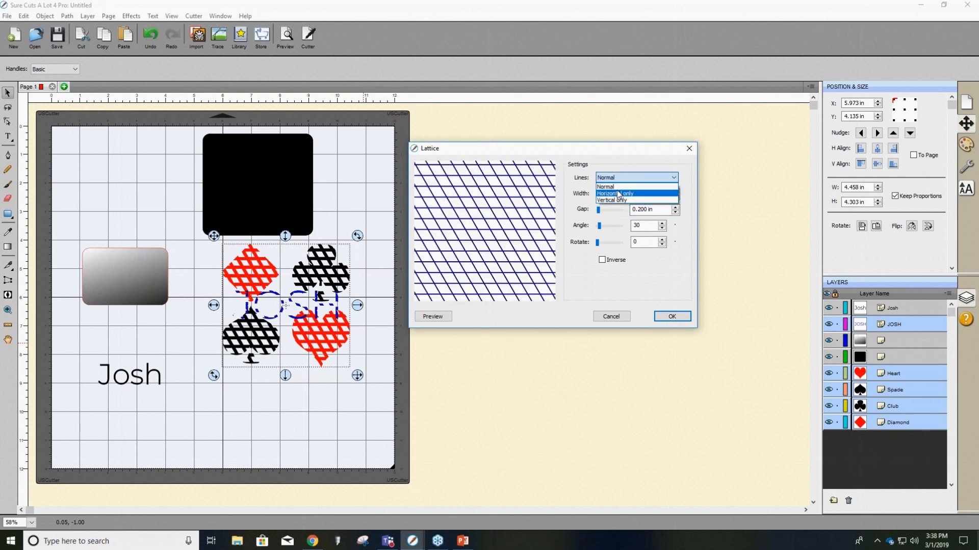
pyautogui.click(617, 191)
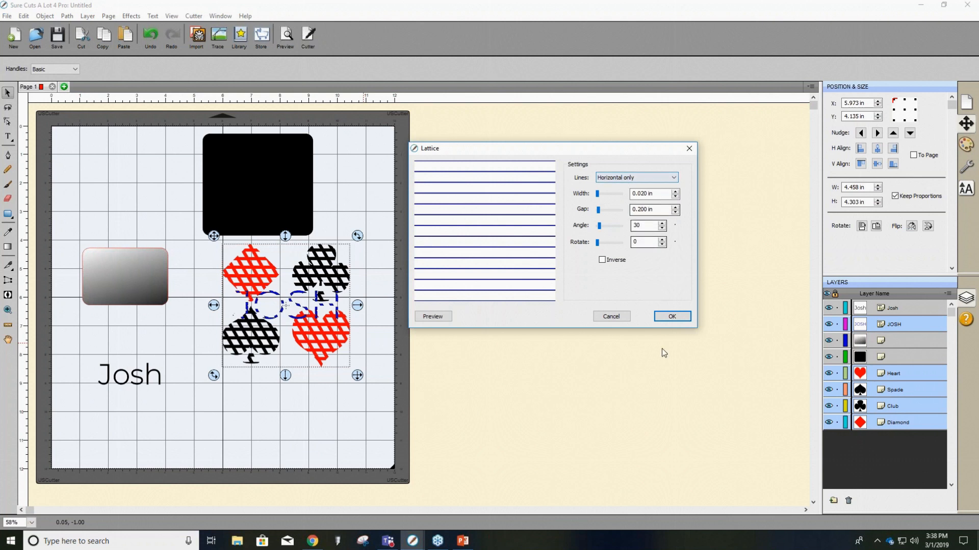
pyautogui.click(432, 317)
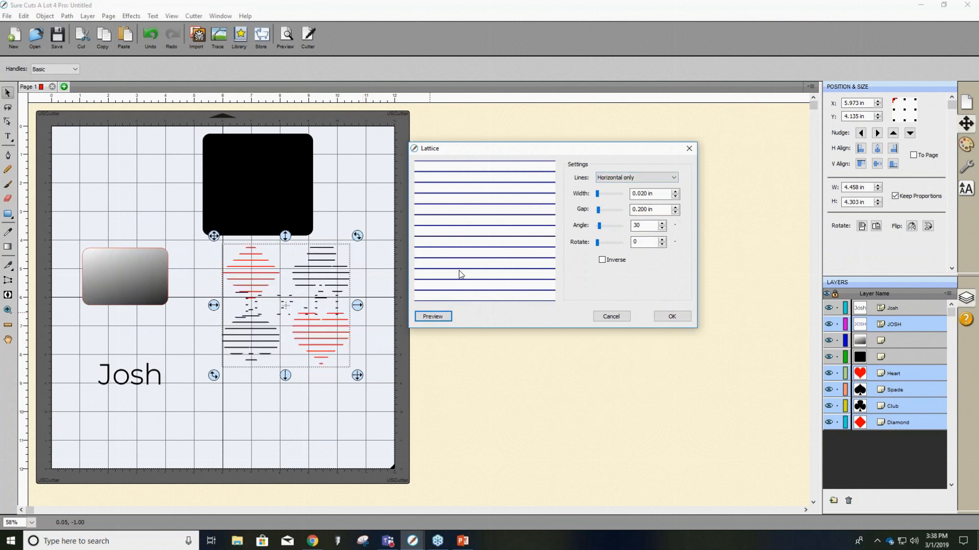
# Switch the lattice lines back to Normal, preview the pattern on the selection, and cancel the effect.
pyautogui.click(628, 179)
pyautogui.click(611, 187)
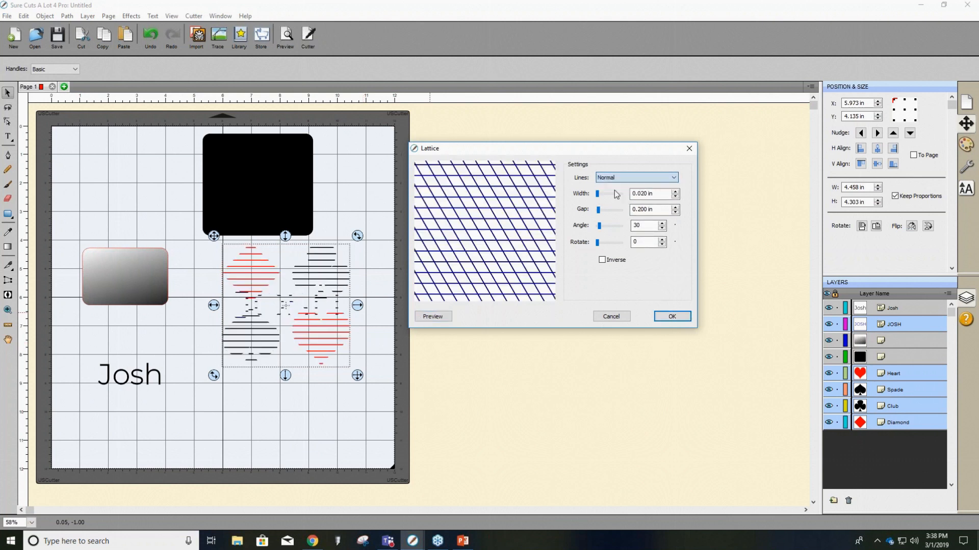
pyautogui.click(443, 317)
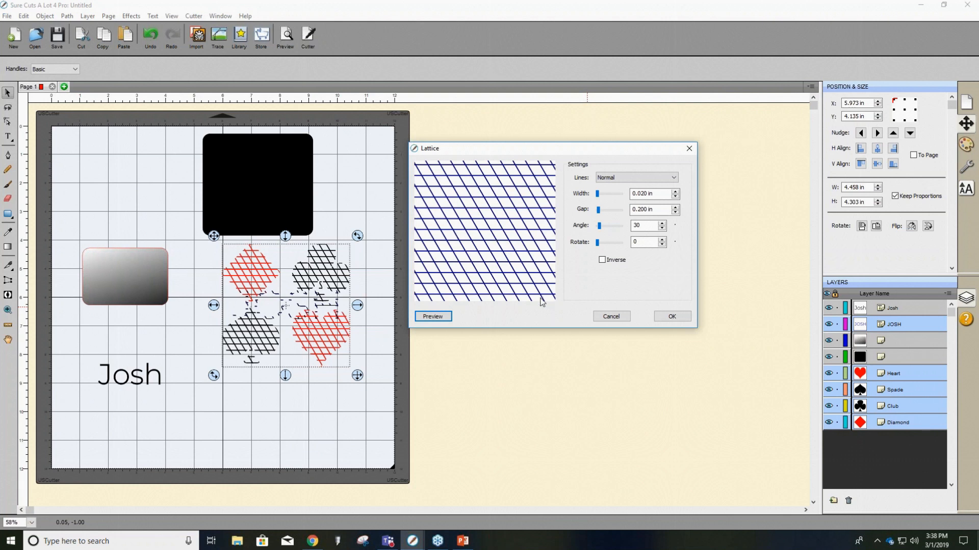
pyautogui.click(627, 316)
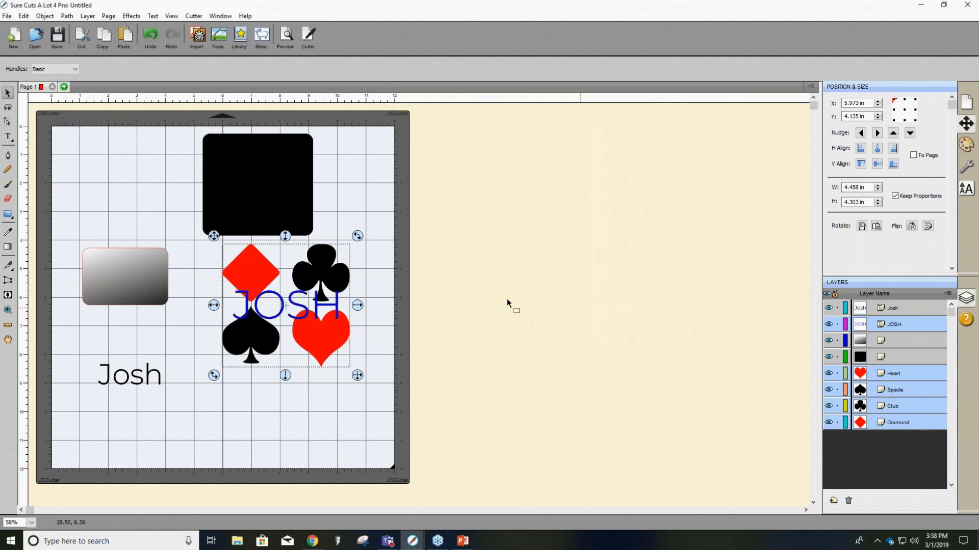
# Start a Line Fill on the suit shapes and blue text with auto preview on and a line spacing of 0.100 in.
pyautogui.click(131, 15)
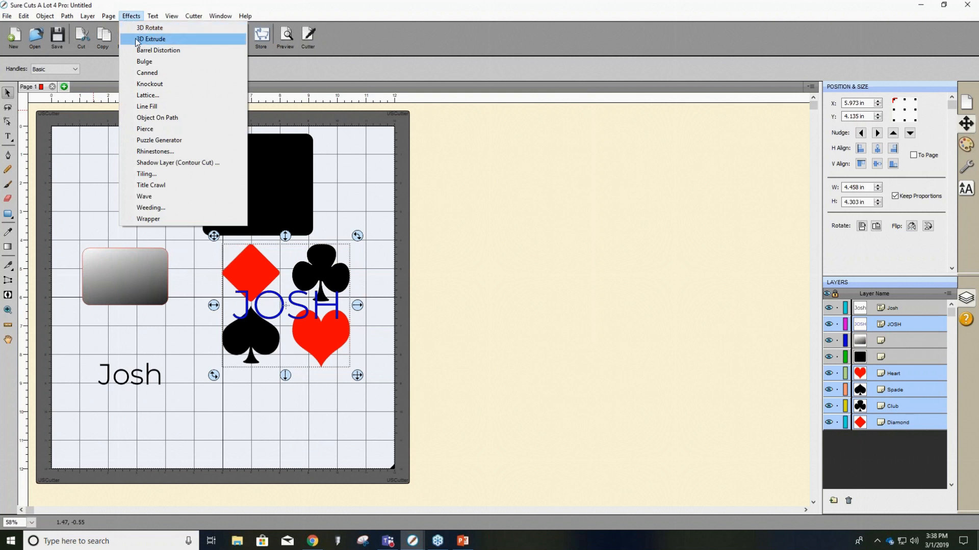
pyautogui.click(153, 106)
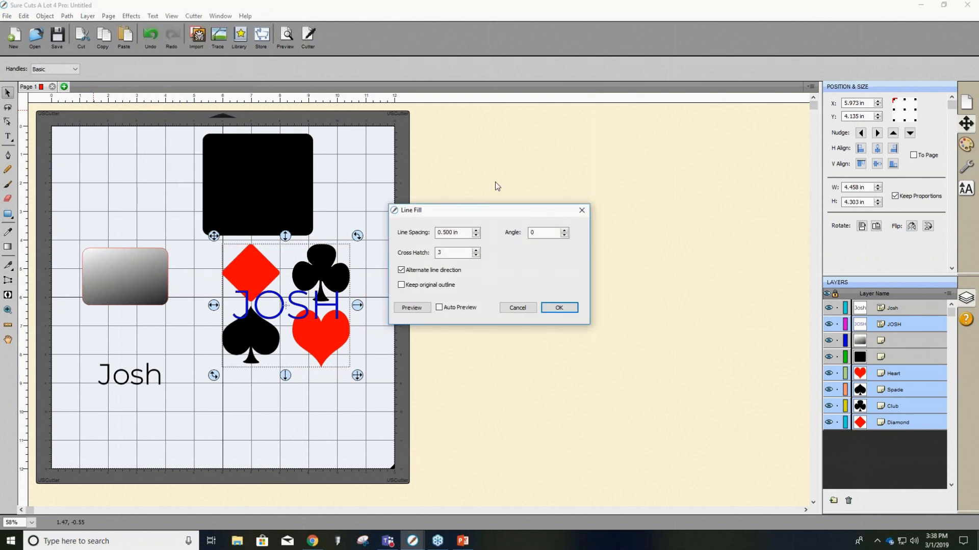
pyautogui.click(476, 230)
pyautogui.click(439, 307)
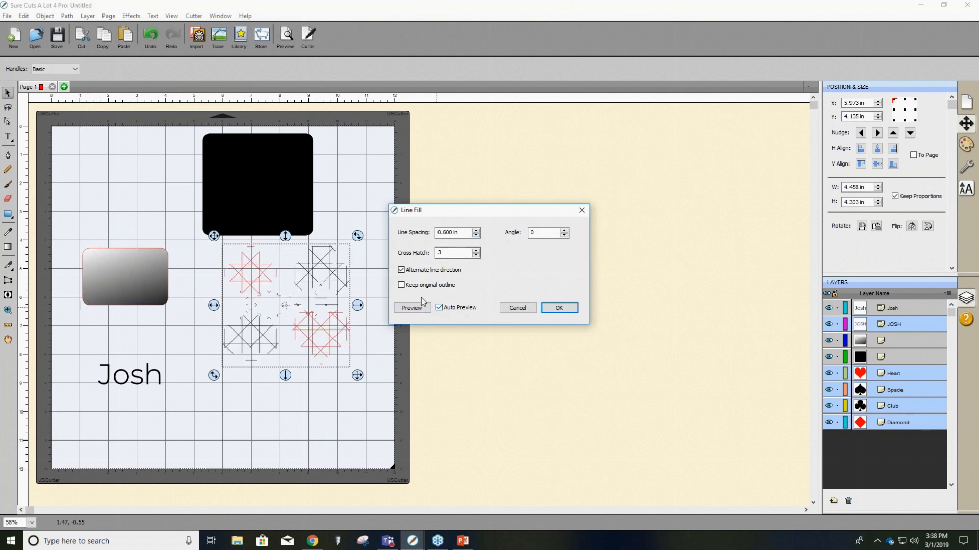
pyautogui.click(476, 235)
pyautogui.click(476, 235)
pyautogui.click(476, 235)
pyautogui.click(476, 235)
pyautogui.click(476, 235)
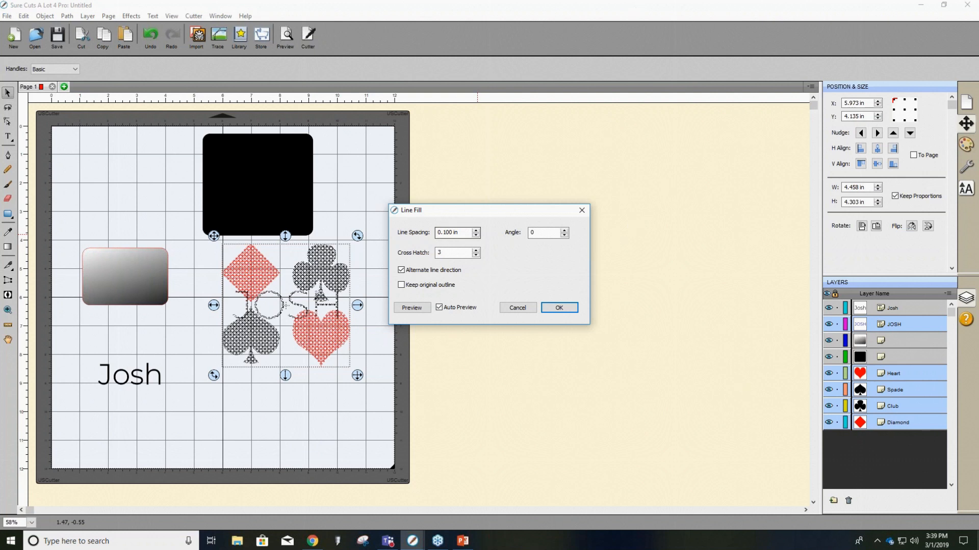
# Set the Line Fill's cross hatch to 0.
pyautogui.click(477, 255)
pyautogui.click(477, 255)
pyautogui.click(477, 255)
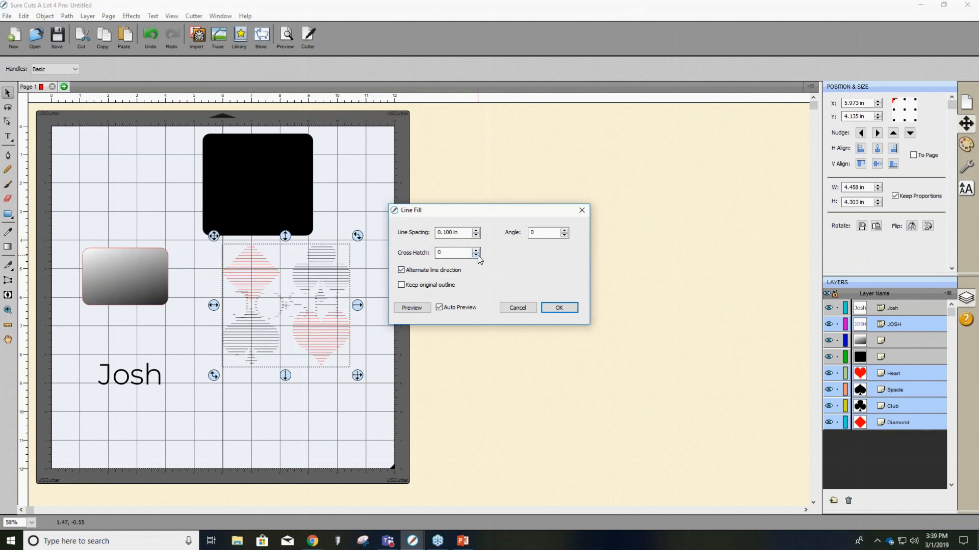
# Set the Line Fill's cross hatch to 2, view it on the selection, and cancel the effect.
pyautogui.click(476, 251)
pyautogui.click(476, 251)
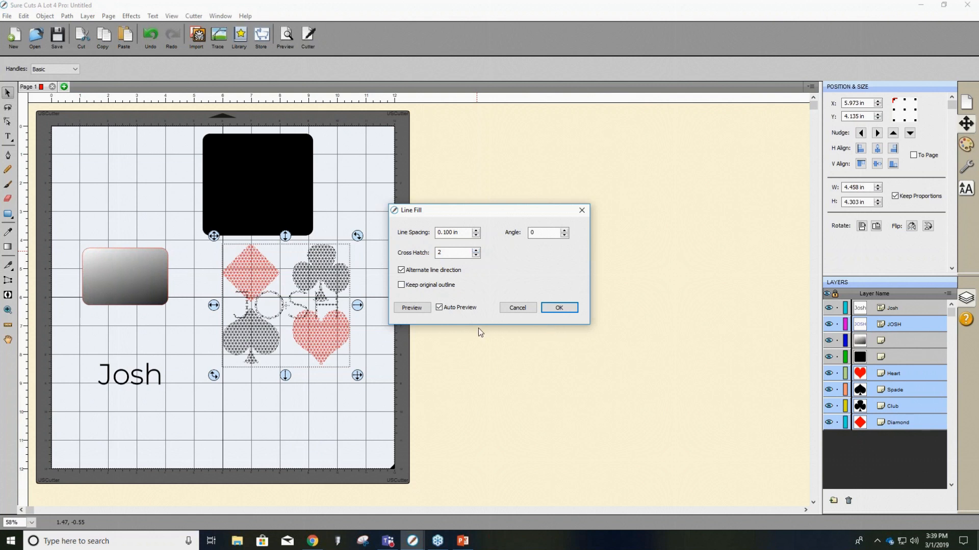
pyautogui.click(517, 308)
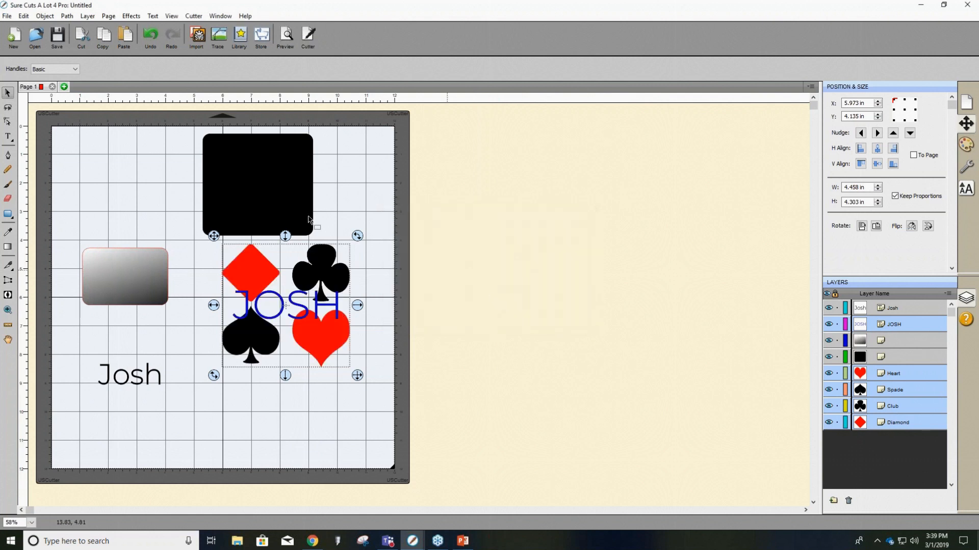
# Draw a gently sagging freehand curve about 10.65 in wide and 1.32 in high across the lower part of the mat.
pyautogui.click(132, 16)
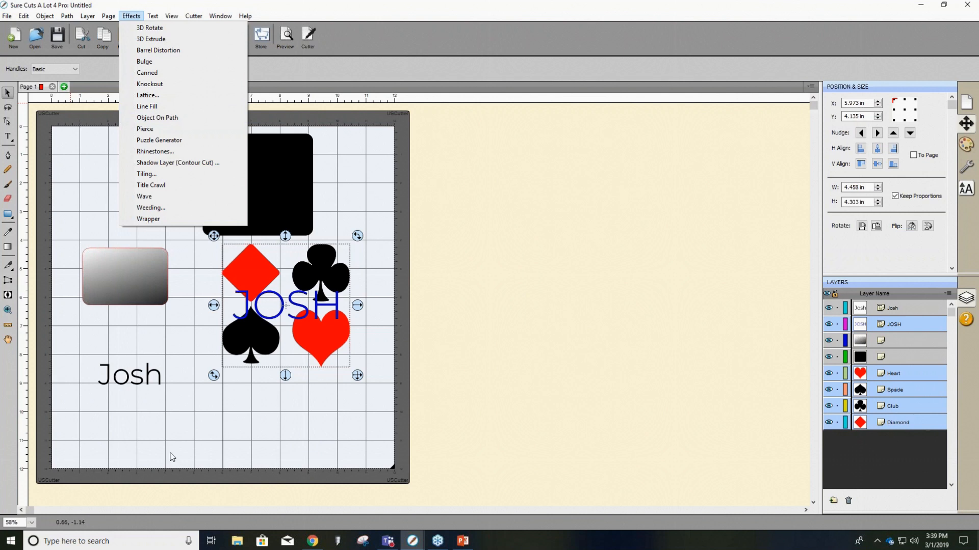
pyautogui.click(203, 409)
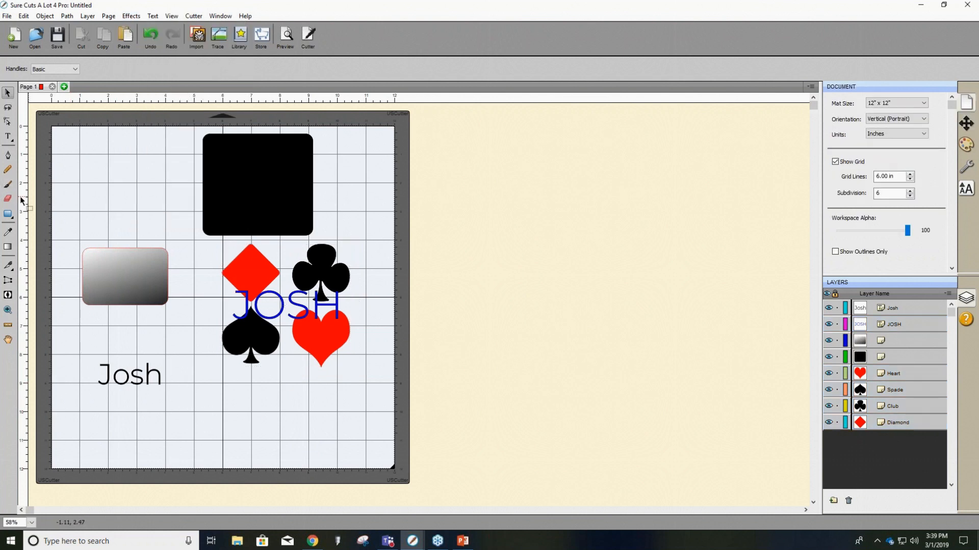
pyautogui.click(13, 172)
pyautogui.moveTo(85, 417)
pyautogui.mouseDown()
pyautogui.moveTo(275, 433)
pyautogui.moveTo(389, 401)
pyautogui.mouseUp()
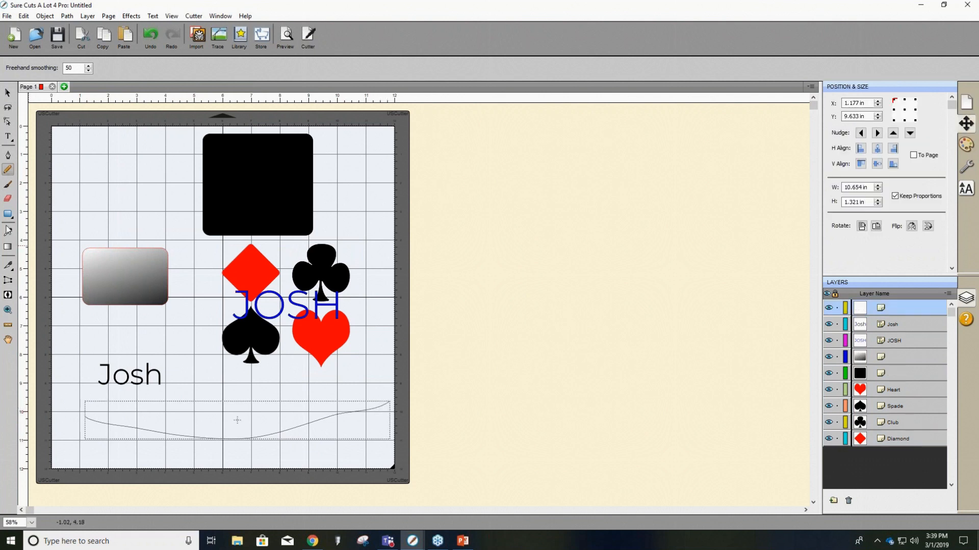
pyautogui.click(7, 94)
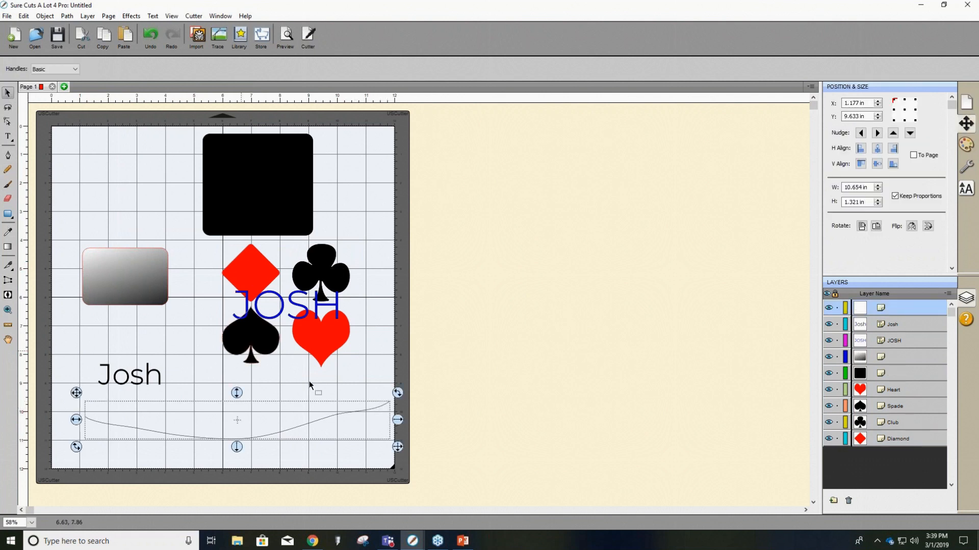
# Move the red diamond and the red heart down so they sit just above the freehand curve.
pyautogui.click(260, 273)
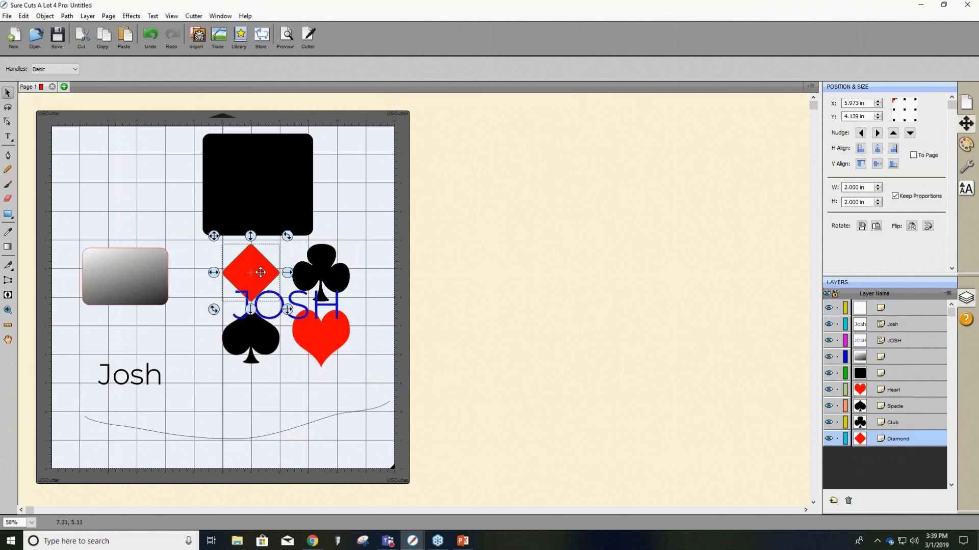
pyautogui.keyDown('shift'); pyautogui.click(307, 334); pyautogui.keyUp('shift')
pyautogui.click(172, 345)
pyautogui.moveTo(248, 277); pyautogui.dragTo(206, 395)
pyautogui.moveTo(319, 334); pyautogui.dragTo(319, 378)
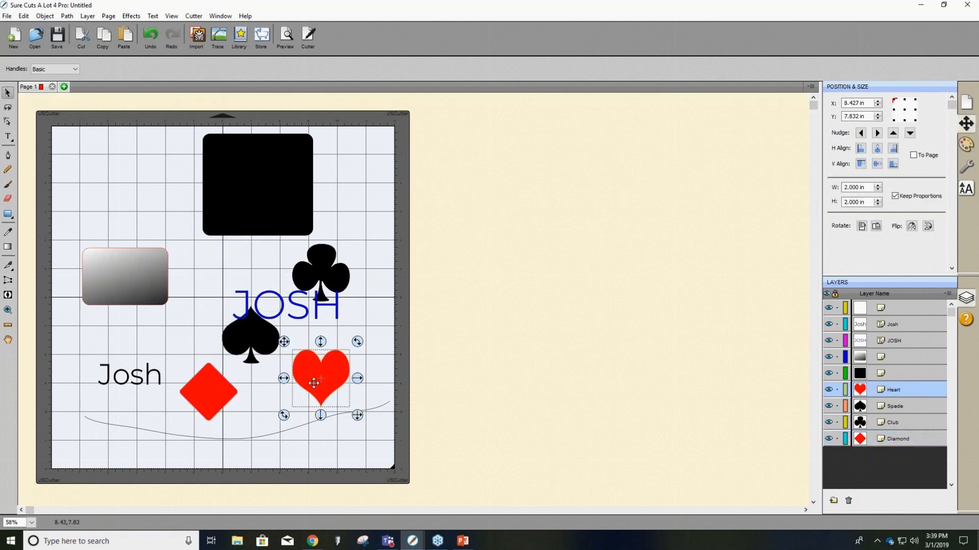
# Select the freehand curve together with the red diamond and the red heart.
pyautogui.keyDown('shift'); pyautogui.click(212, 396); pyautogui.keyUp('shift')
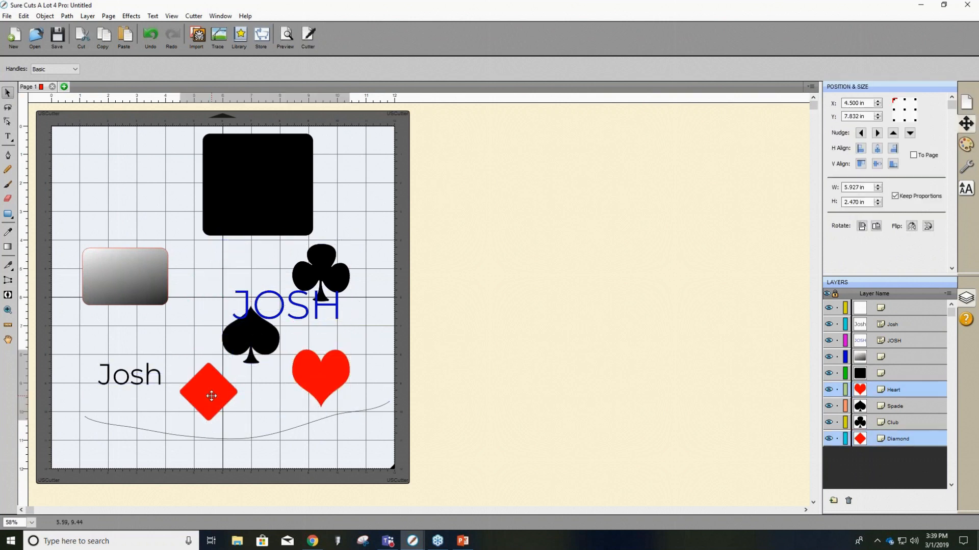
pyautogui.click(122, 425)
pyautogui.keyDown('shift'); pyautogui.click(198, 382); pyautogui.keyUp('shift')
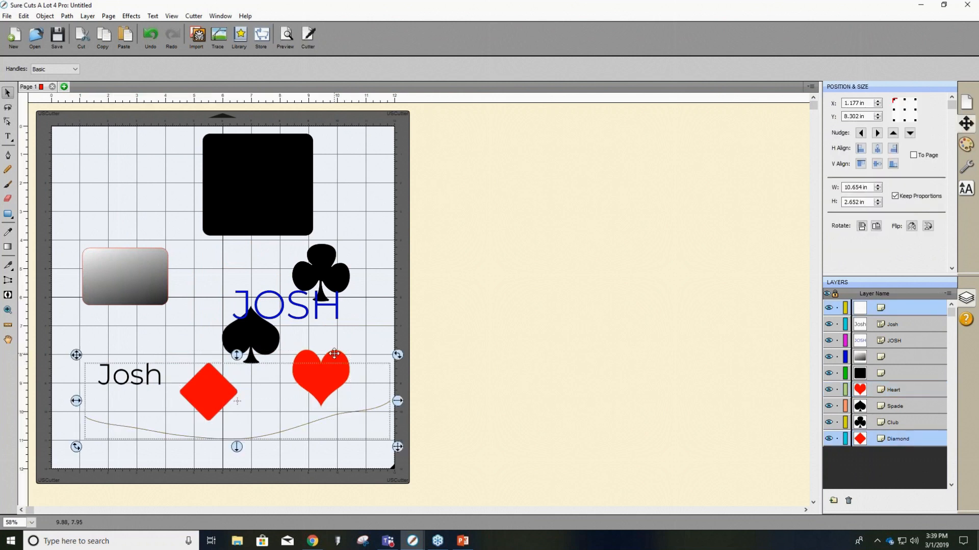
pyautogui.keyDown('shift'); pyautogui.click(334, 359); pyautogui.keyUp('shift')
pyautogui.click(127, 19)
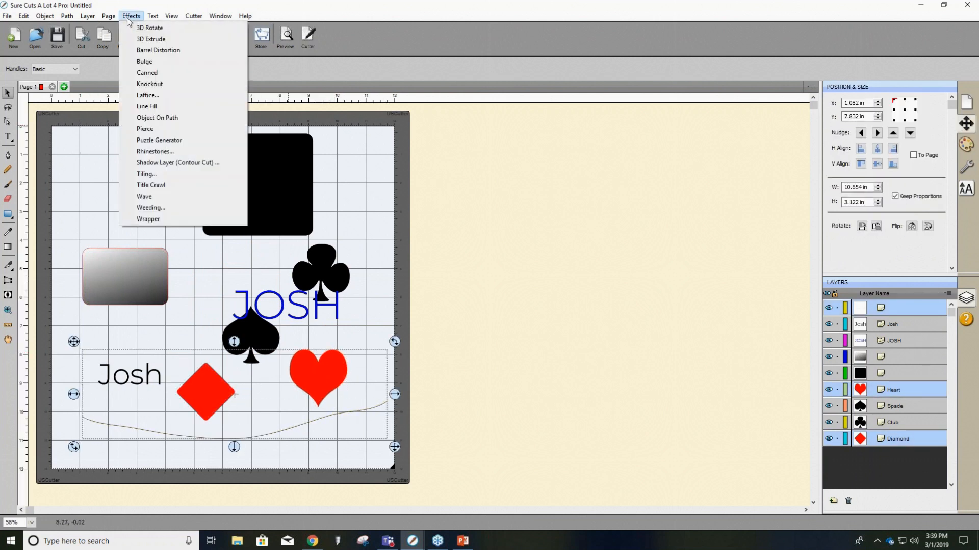
pyautogui.click(153, 106)
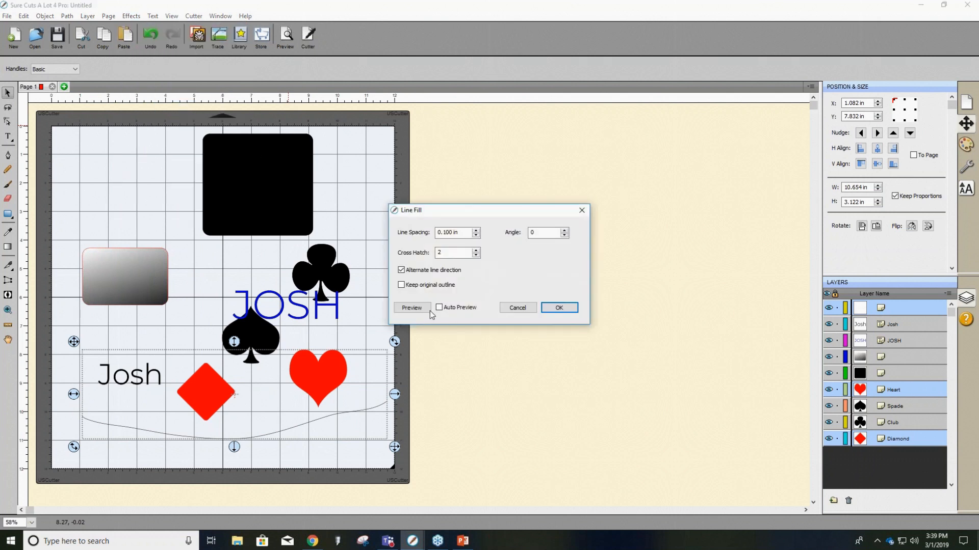
pyautogui.click(424, 310)
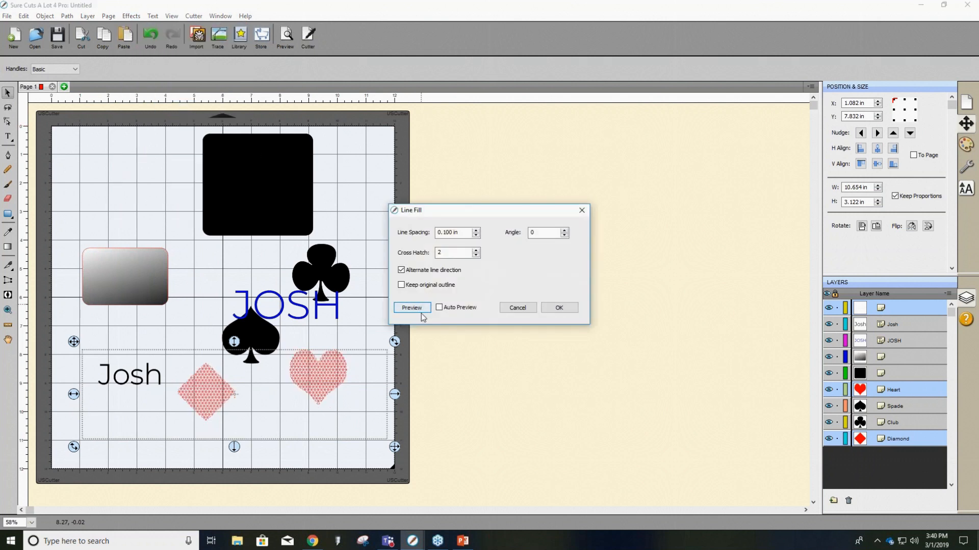
pyautogui.click(534, 308)
# Start Object On Path on the selected curve, diamond and heart with a start offset of 0.10 in and preview it.
pyautogui.click(132, 16)
pyautogui.click(158, 117)
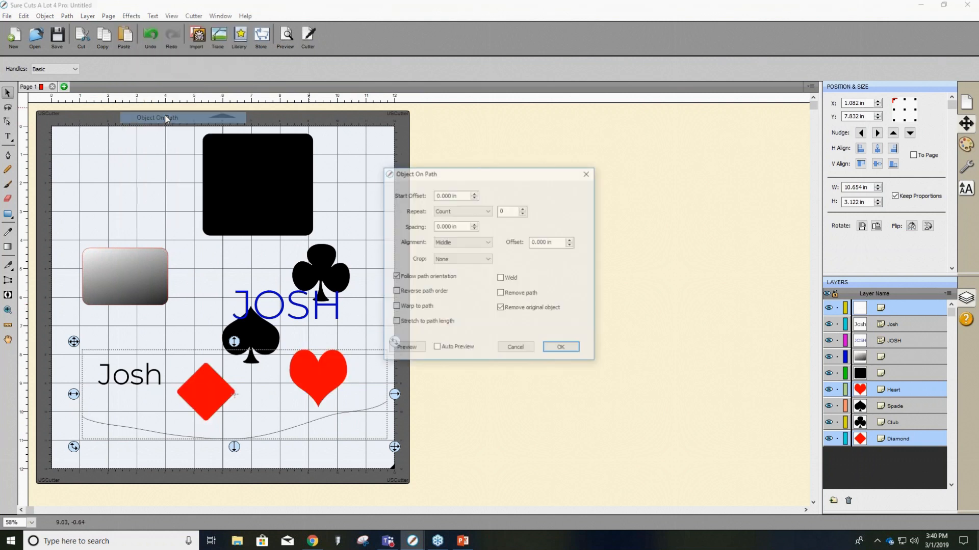
pyautogui.click(474, 193)
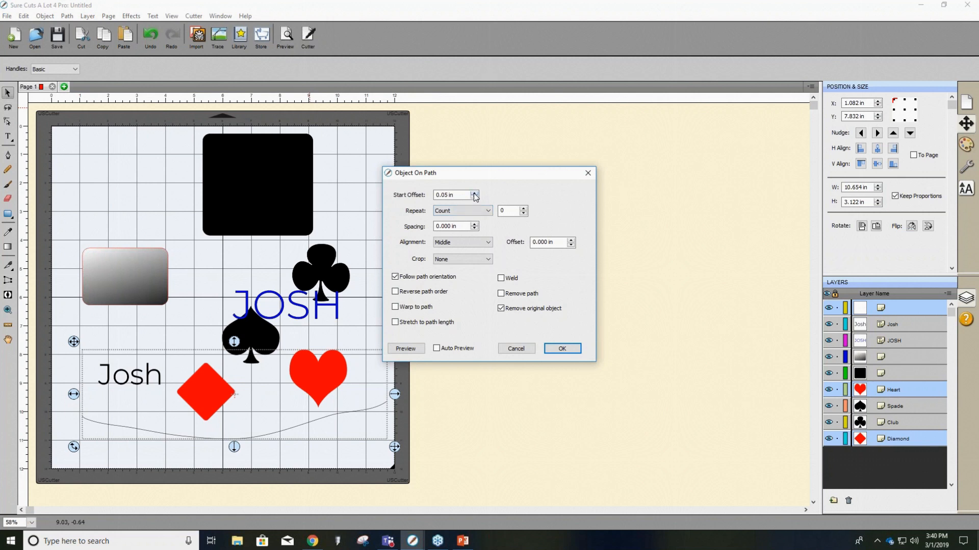
pyautogui.click(406, 352)
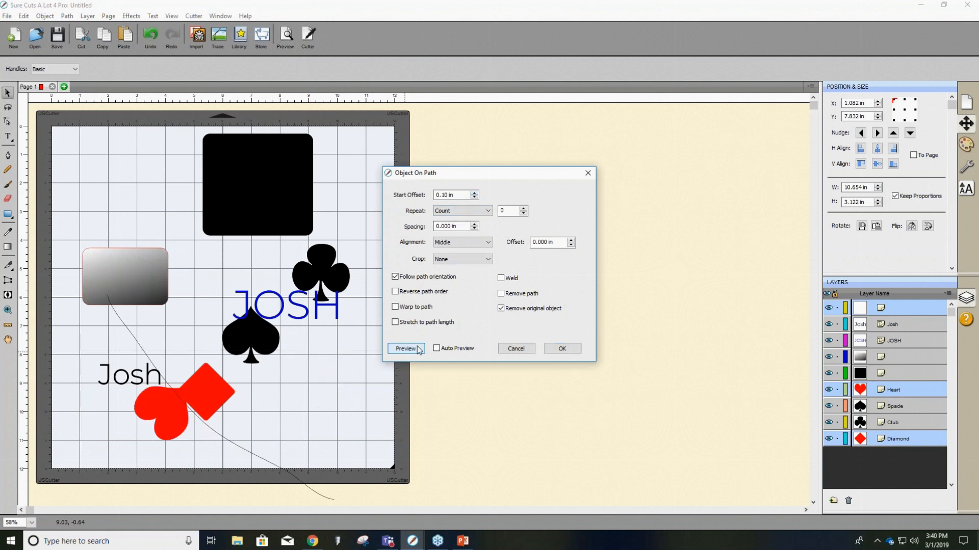
# Switch the Object On Path repeat mode to Fill path length and preview it.
pyautogui.click(468, 211)
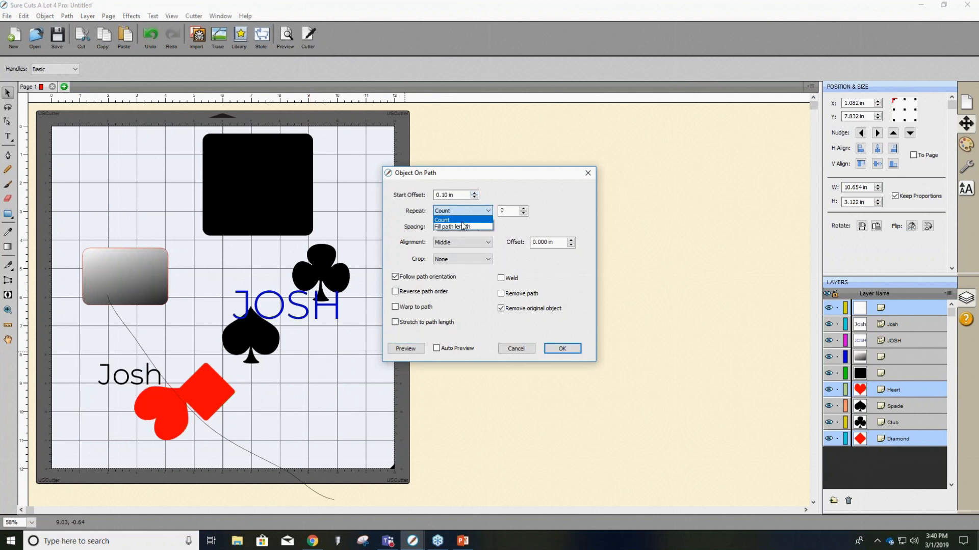
pyautogui.click(469, 221)
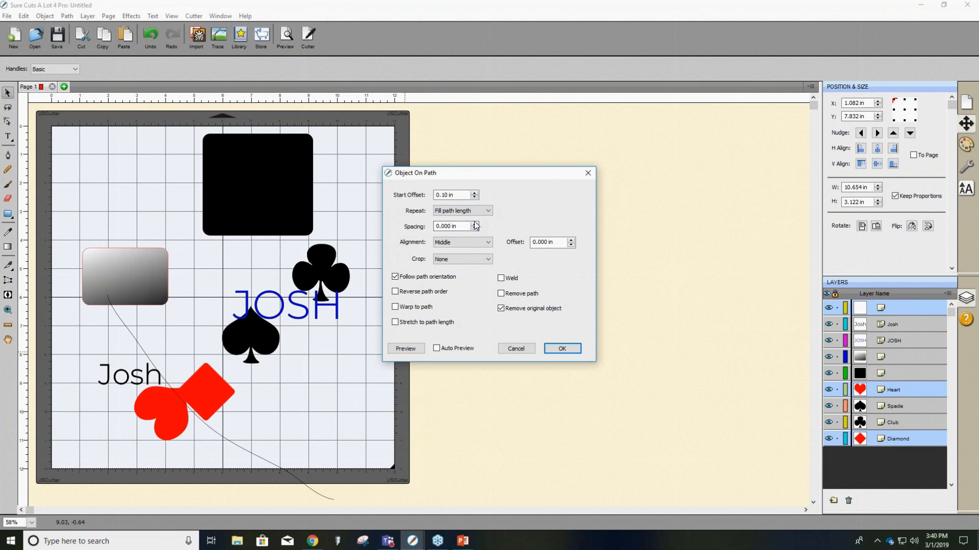
pyautogui.click(403, 350)
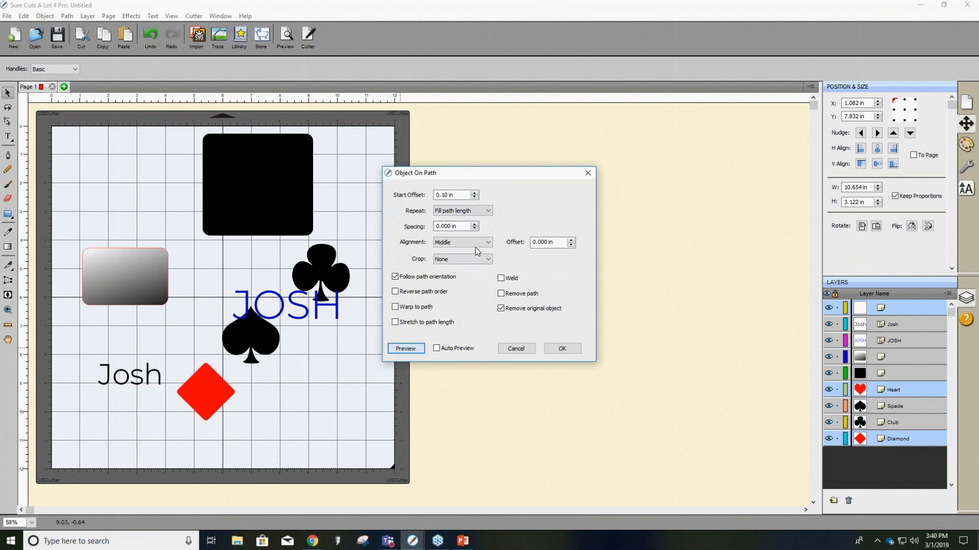
# Set the object spacing to 0.10 in, repeat by a count of 5, and preview the arrangement.
pyautogui.click(475, 225)
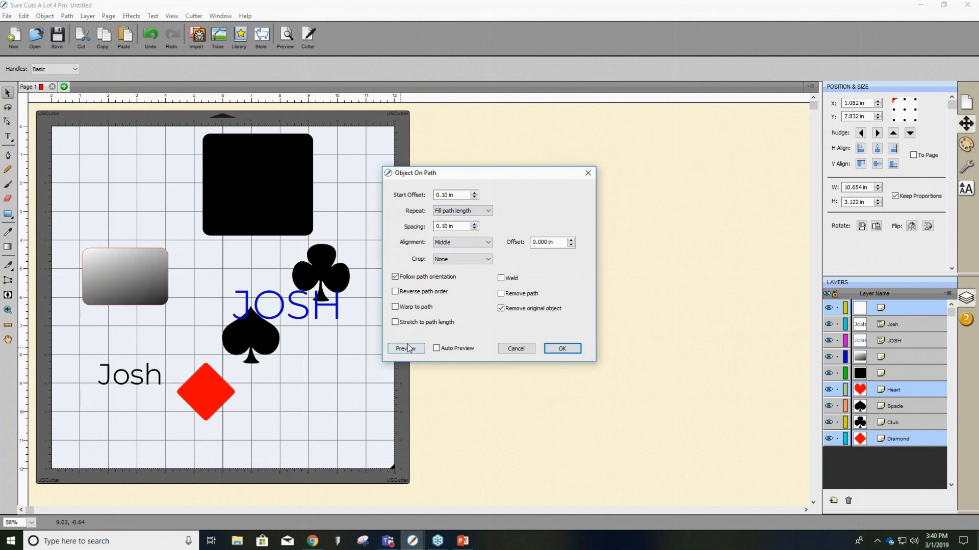
pyautogui.click(456, 211)
pyautogui.click(454, 220)
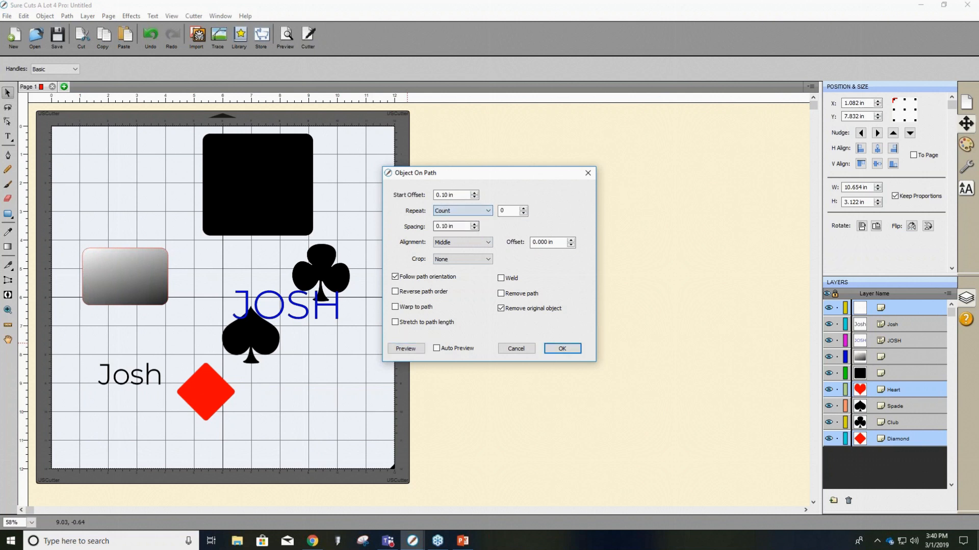
pyautogui.click(524, 209)
pyautogui.click(407, 349)
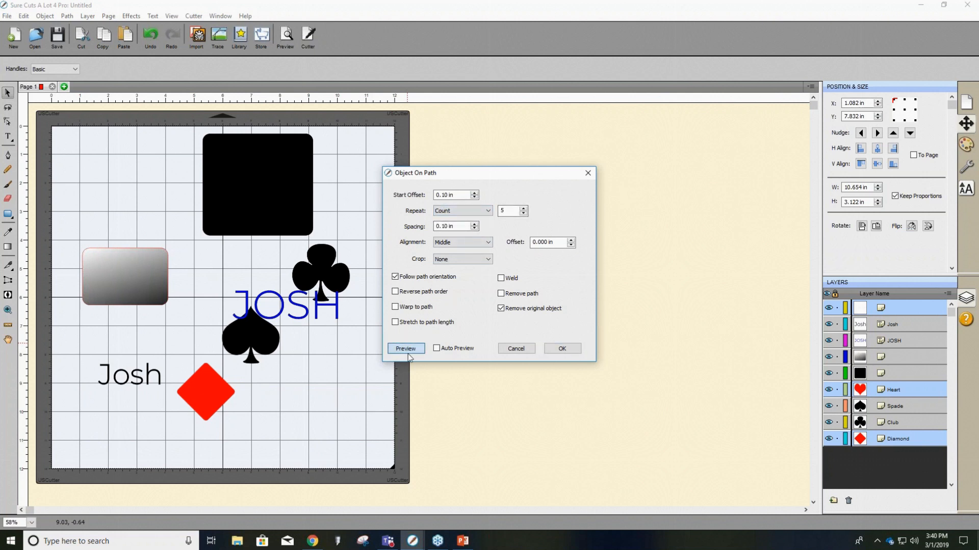
# Set the start offset to 0.05 in with Fill path length repetition, preview it, and cancel the effect.
pyautogui.click(474, 197)
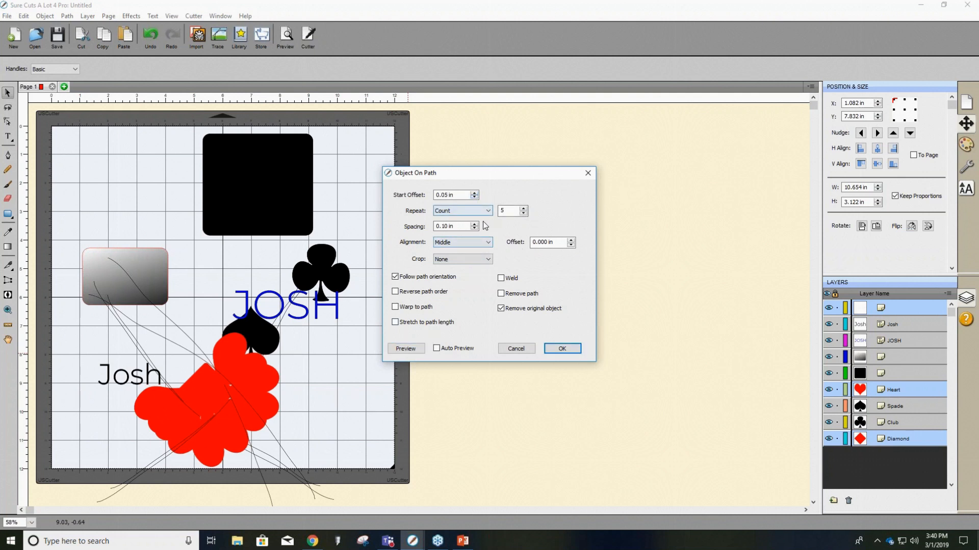
pyautogui.click(485, 212)
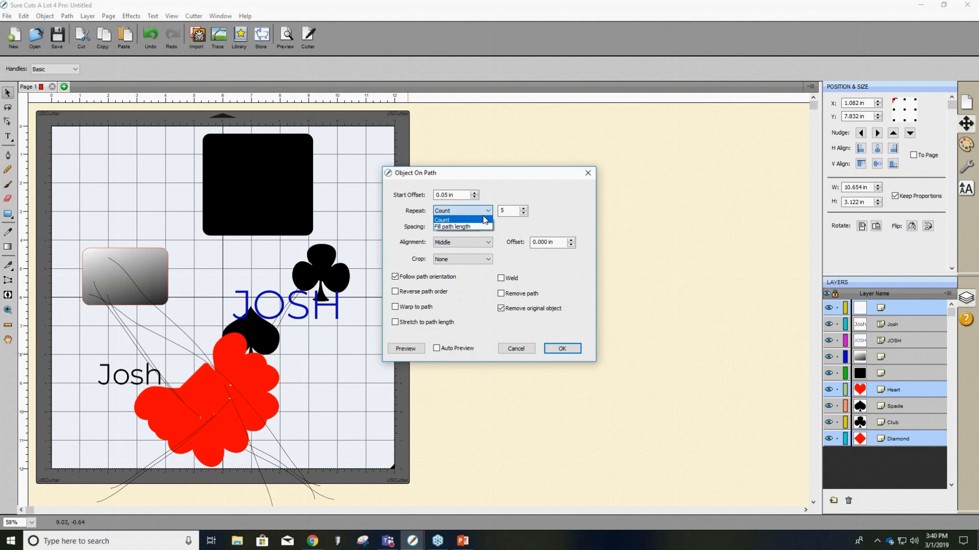
pyautogui.click(456, 227)
pyautogui.click(421, 349)
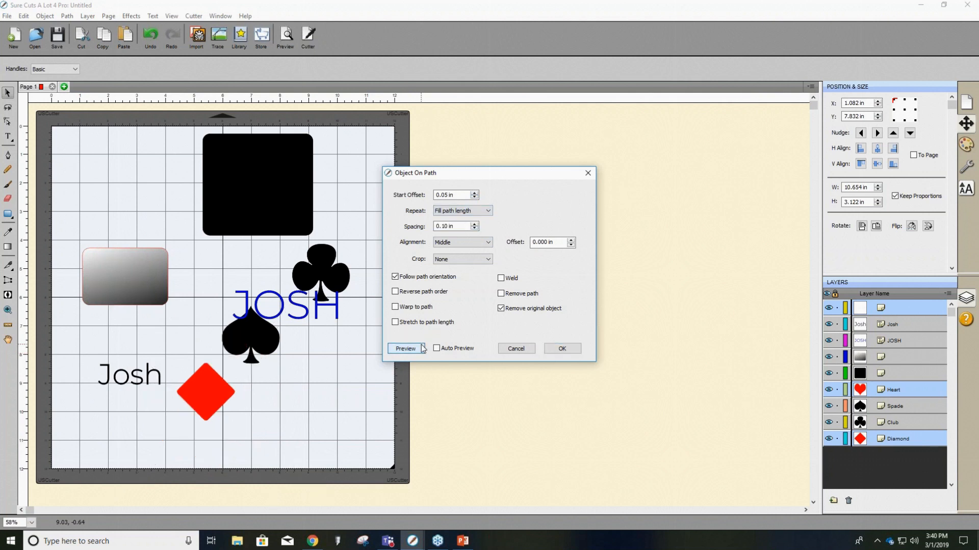
pyautogui.click(512, 348)
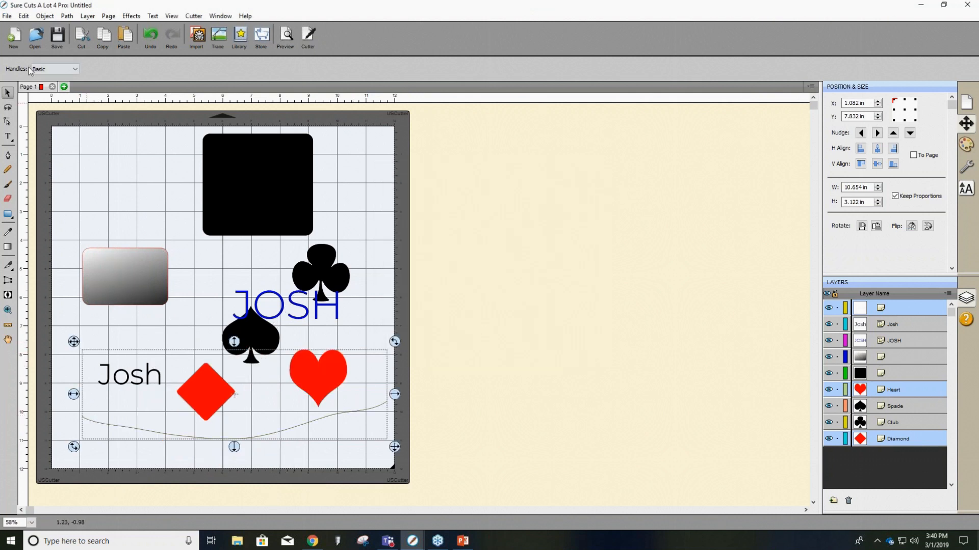
# Reapply Object On Path with start offset 0.10 in, repeat count 1, spacing 0.05 in and alignment offset 0.05 in, and preview it.
pyautogui.click(121, 19)
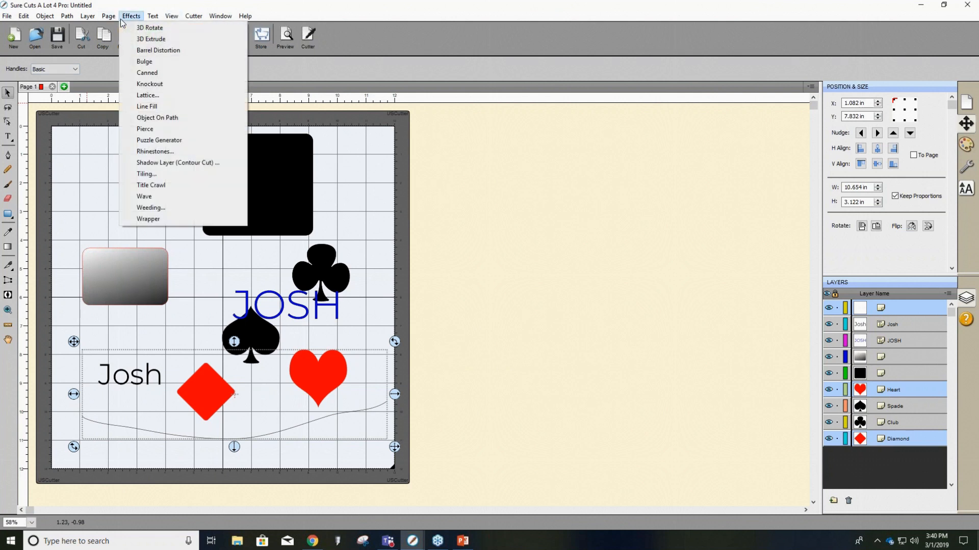
pyautogui.click(153, 118)
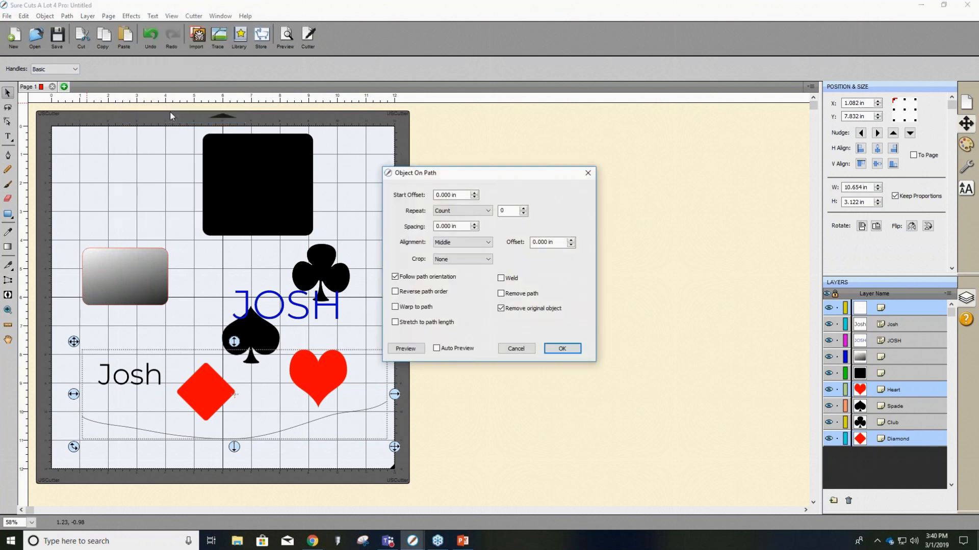
pyautogui.click(466, 261)
pyautogui.click(466, 262)
pyautogui.click(571, 239)
pyautogui.click(524, 208)
pyautogui.click(474, 193)
pyautogui.click(413, 348)
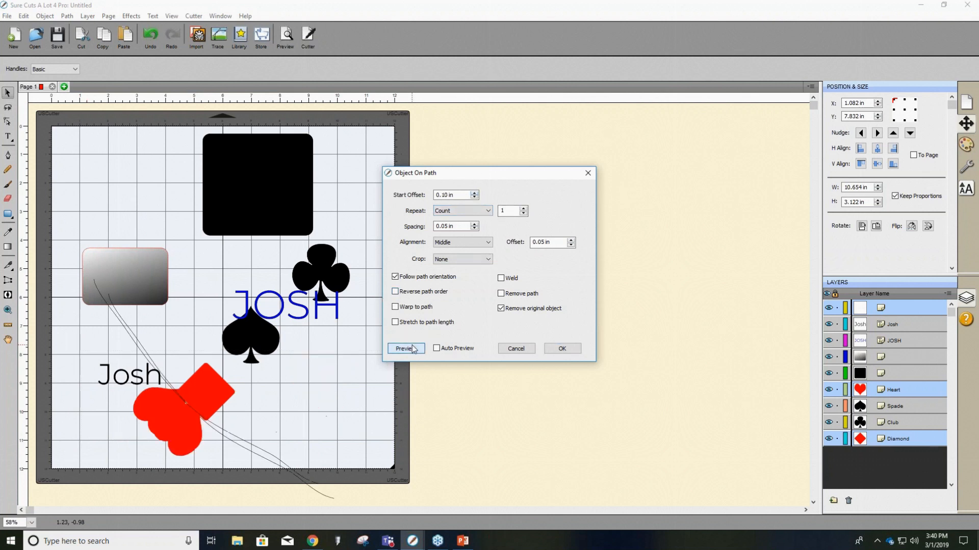
# Set the Object On Path start offset to 0.05 in and preview the change.
pyautogui.click(474, 193)
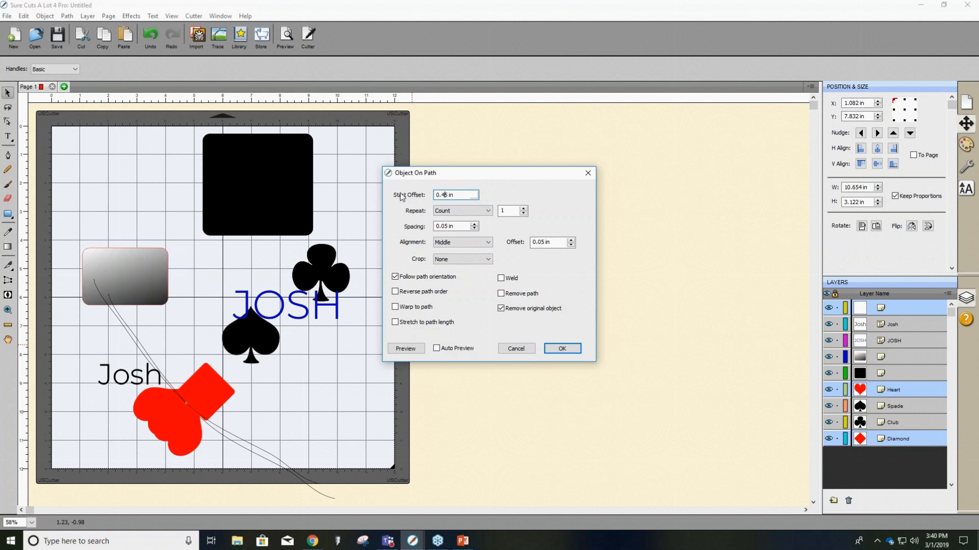
pyautogui.press('BackSpace')
pyautogui.press('BackSpace')
pyautogui.write('05')
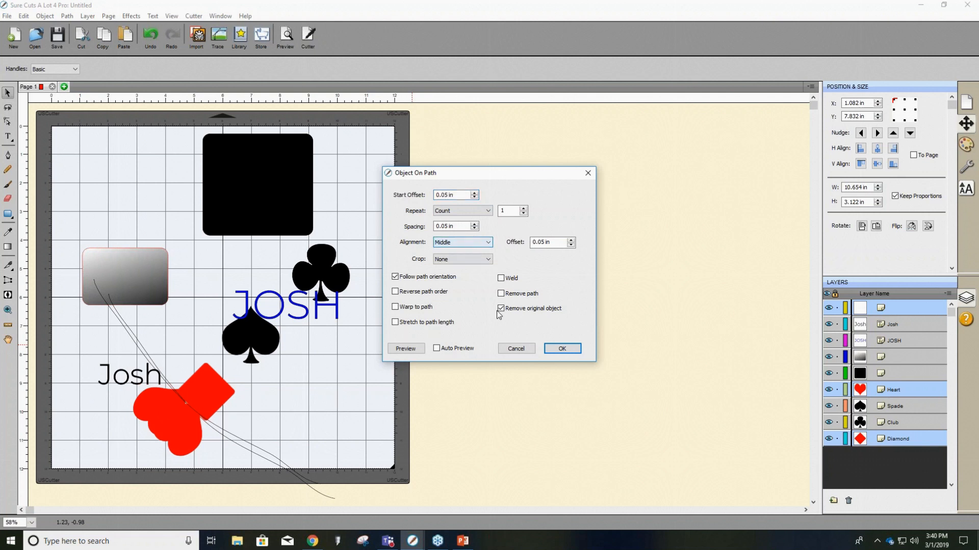
pyautogui.click(423, 349)
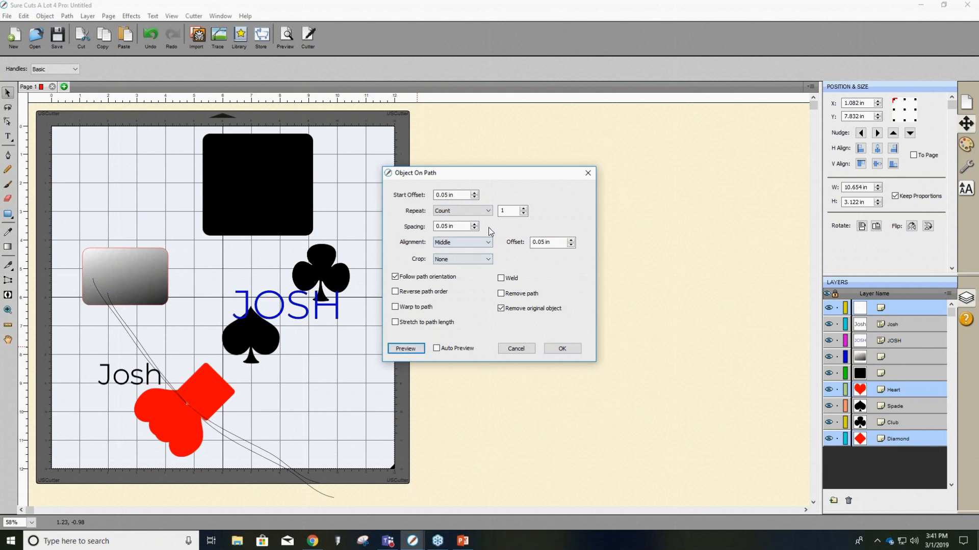
# Set the repeat count to 6, preview the arrangement, and turn on Warp to path.
pyautogui.click(524, 208)
pyautogui.click(524, 208)
pyautogui.click(524, 208)
pyautogui.click(524, 208)
pyautogui.click(524, 208)
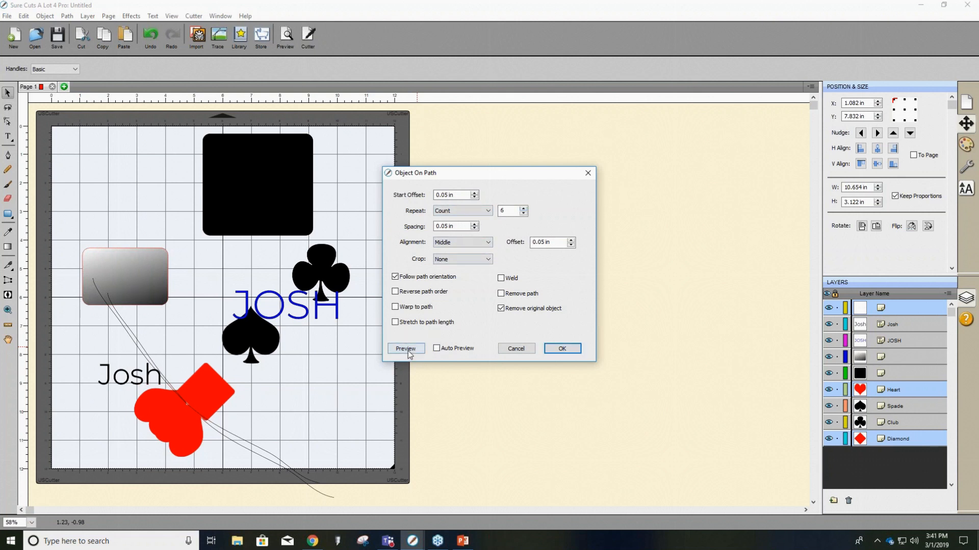
pyautogui.click(406, 351)
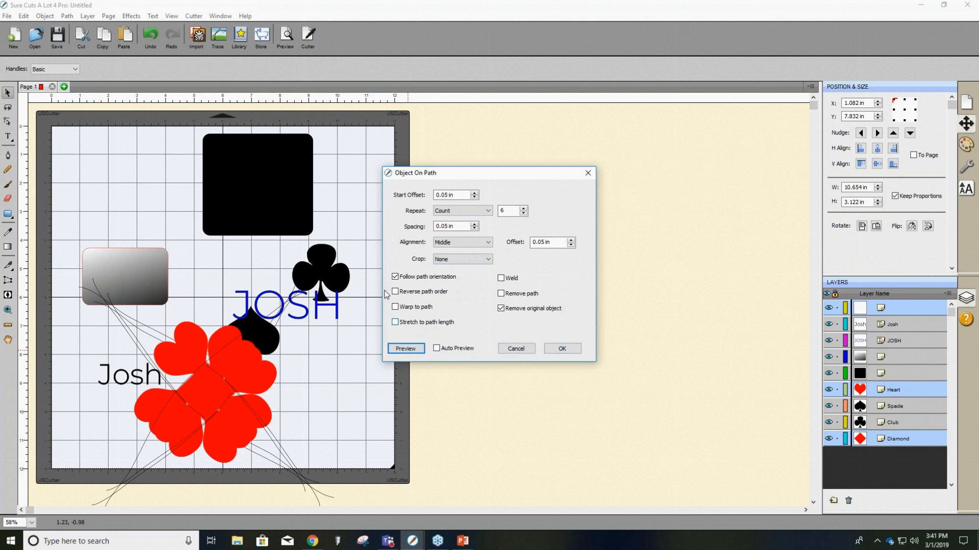
pyautogui.click(395, 307)
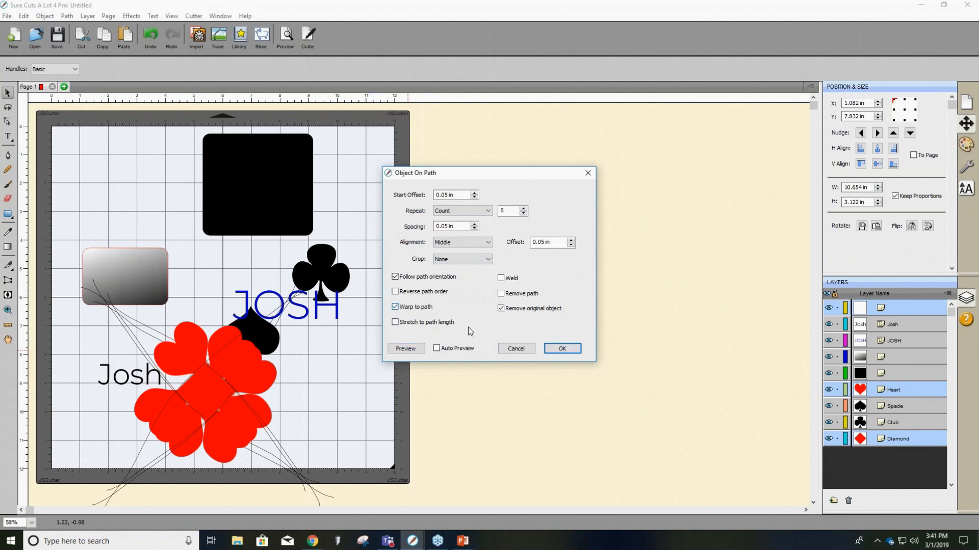
# Close Object On Path, delete the selected shapes and curve, and undo back to the heart's and diamond's original positions.
pyautogui.click(561, 349)
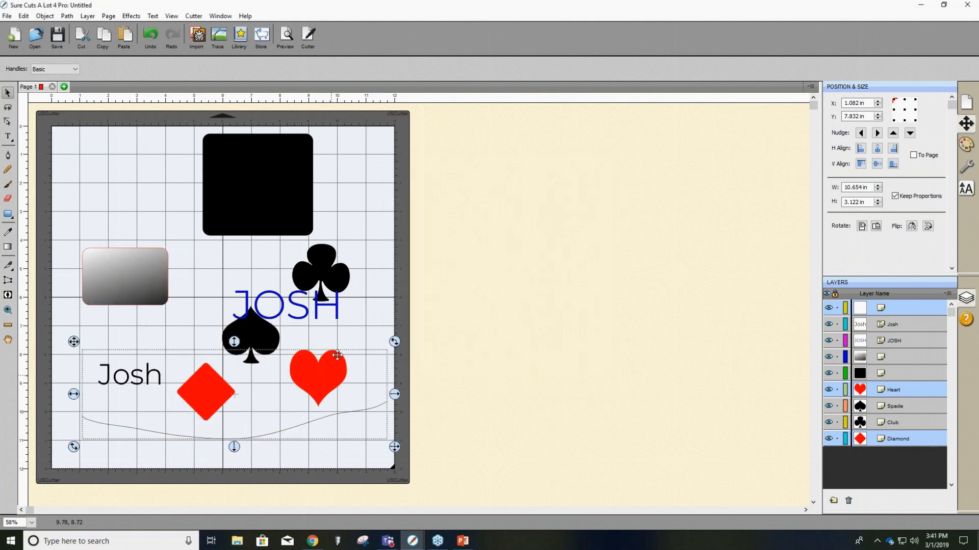
pyautogui.press('Delete')
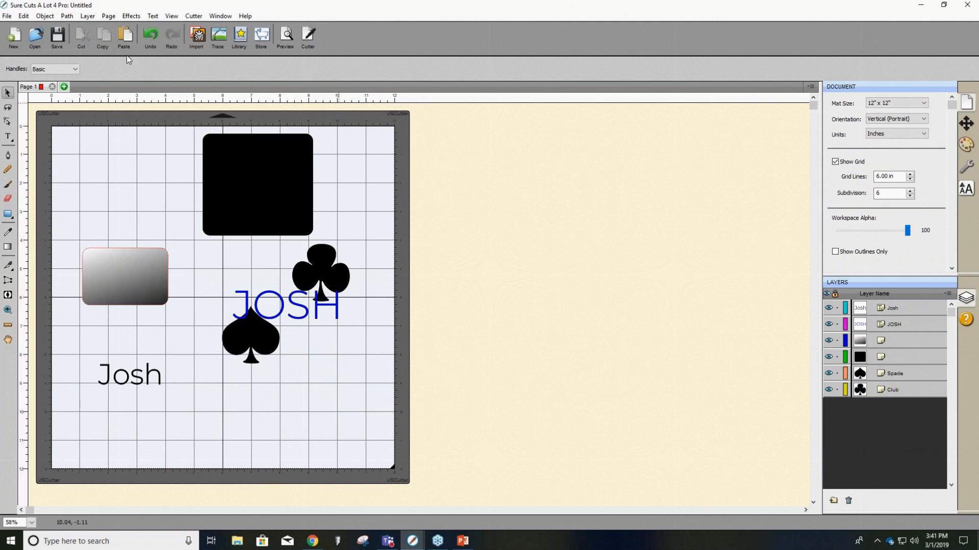
pyautogui.click(148, 33)
pyautogui.click(149, 33)
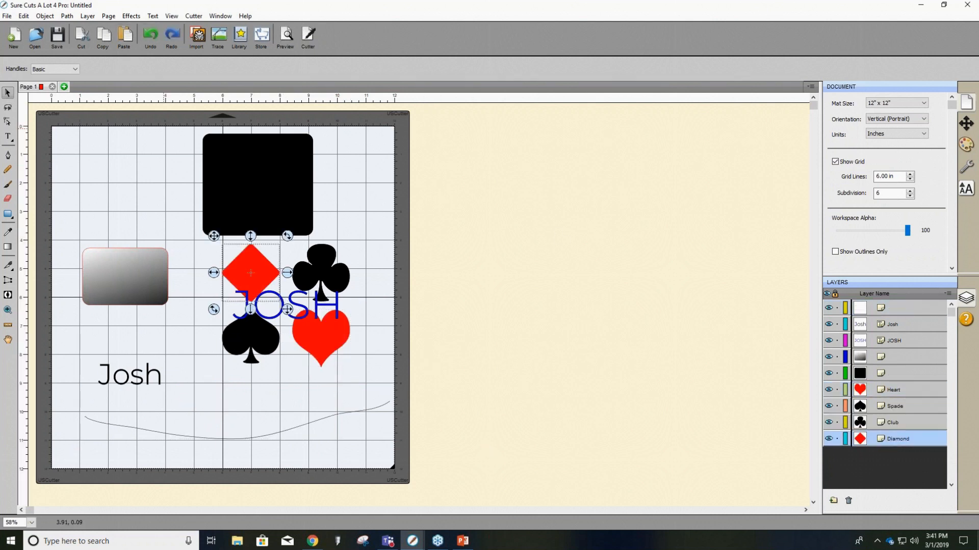
# Delete the freehand curve near the lower edge of the mat.
pyautogui.click(442, 313)
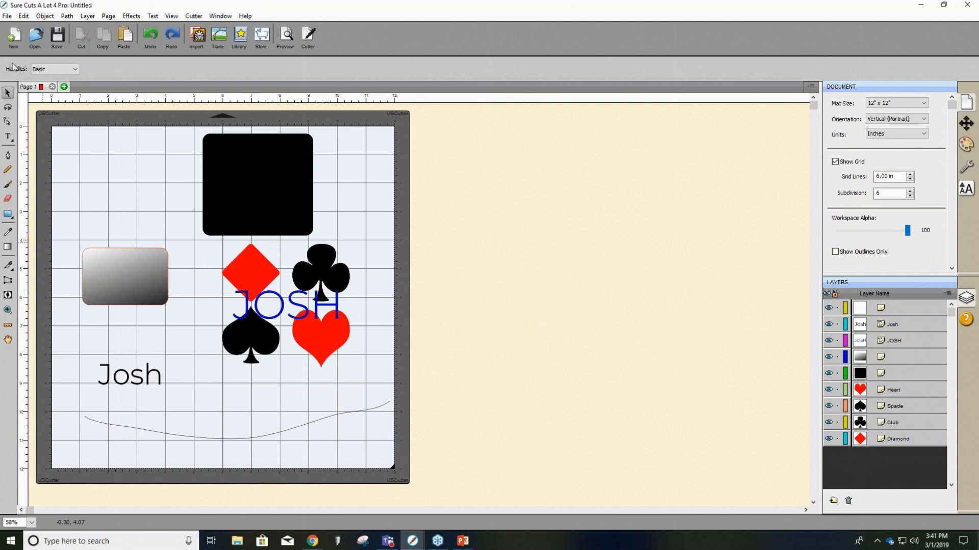
pyautogui.click(288, 430)
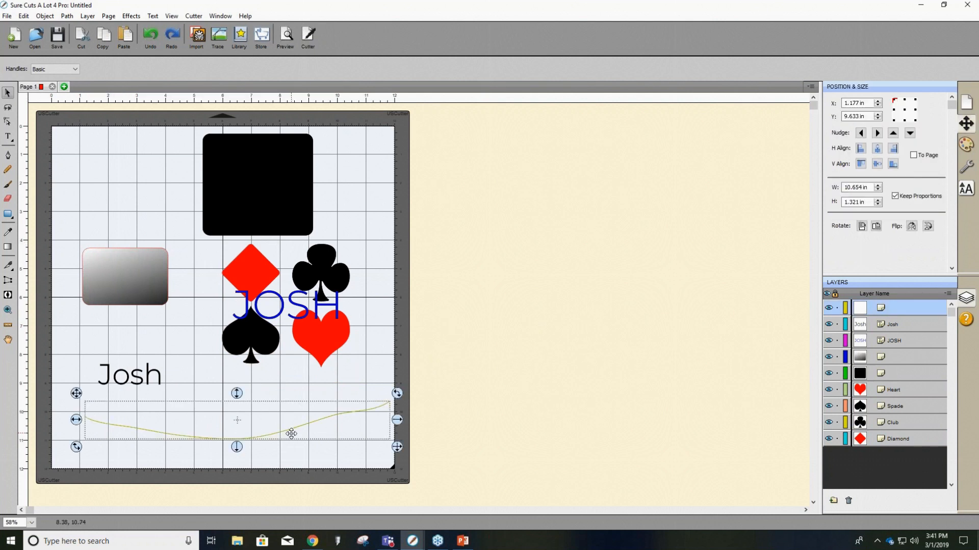
pyautogui.press('Delete')
# Apply the Pierce effect to the four suit shapes and the blue text with 0.15 in spacing and preview it.
pyautogui.moveTo(354, 425); pyautogui.dragTo(265, 246)
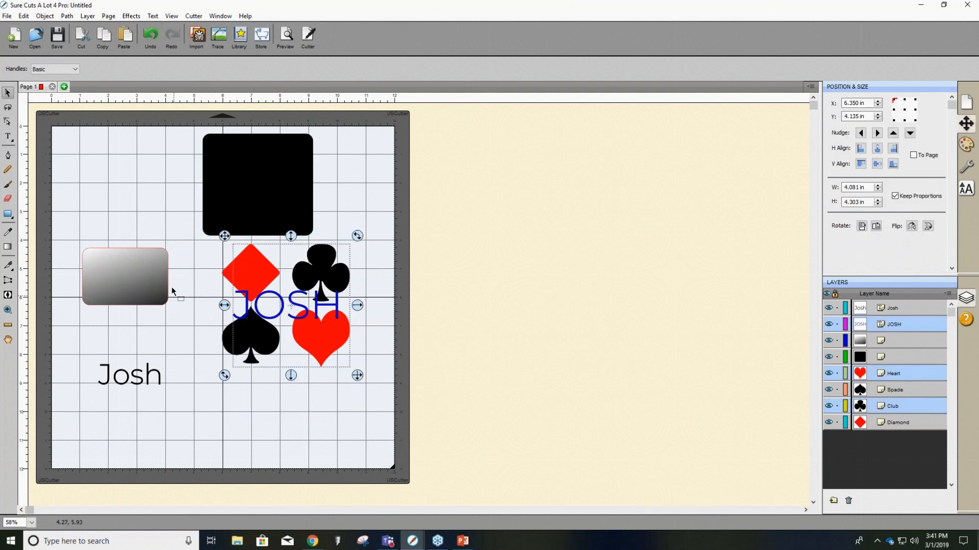
pyautogui.click(193, 237)
pyautogui.moveTo(194, 234); pyautogui.dragTo(468, 452)
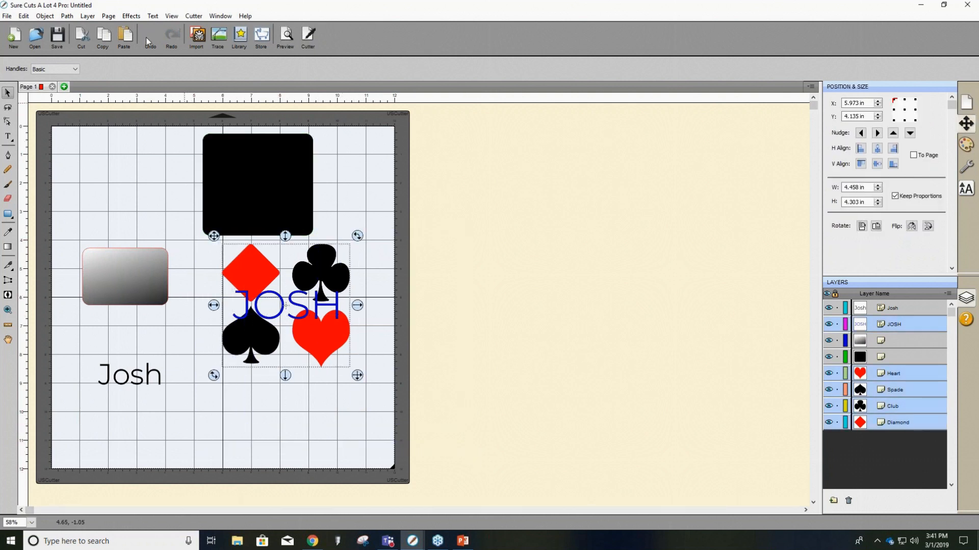
pyautogui.click(135, 17)
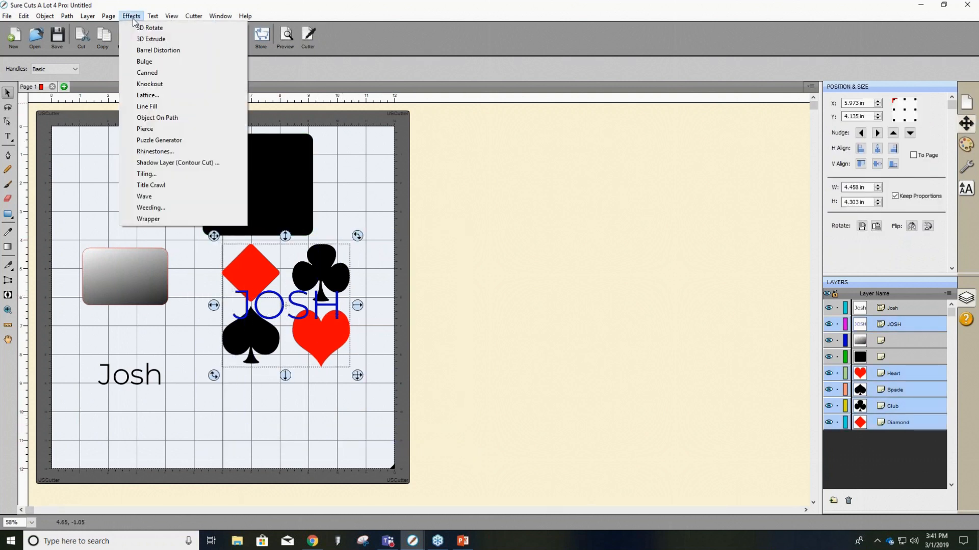
pyautogui.click(148, 129)
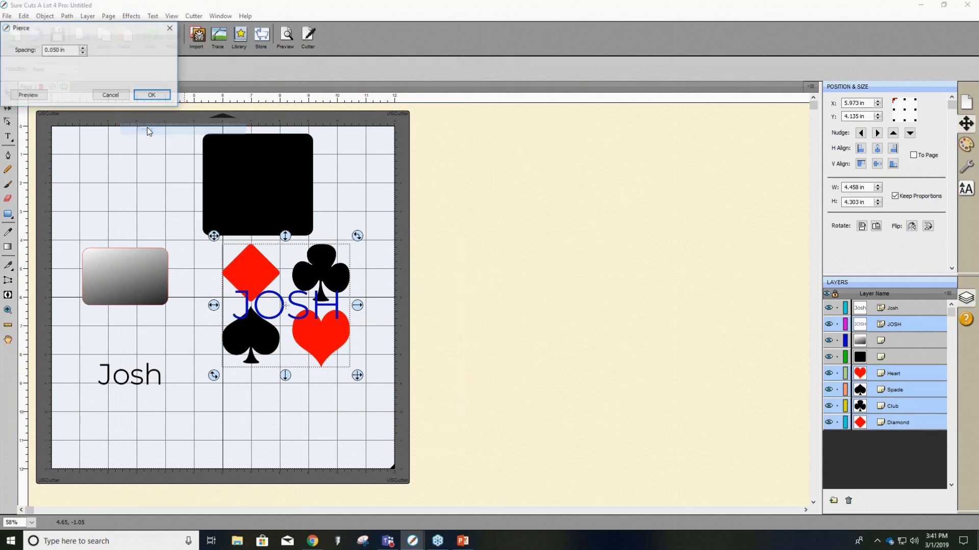
pyautogui.click(82, 47)
pyautogui.click(27, 95)
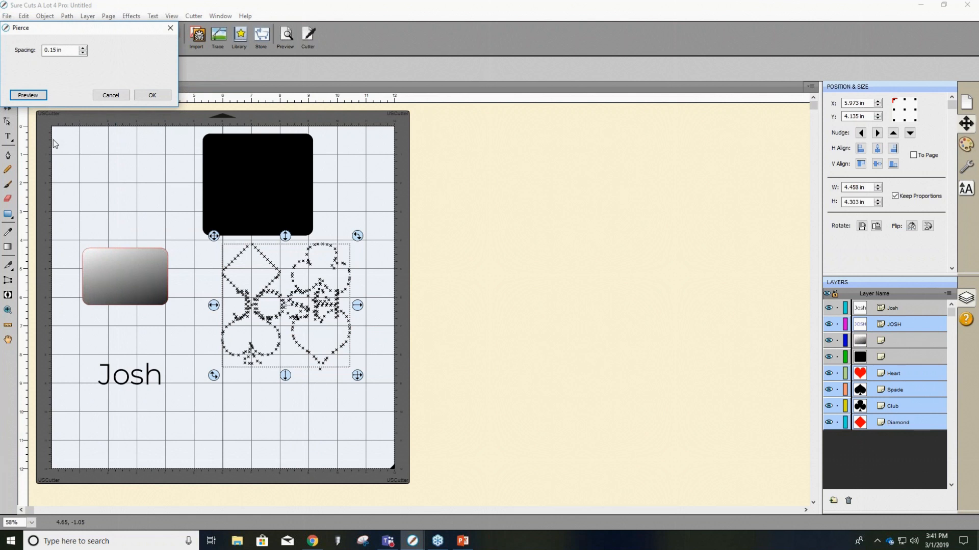
# Set the Pierce spacing to 0.10 in and preview the denser pattern.
pyautogui.click(83, 53)
pyautogui.click(83, 47)
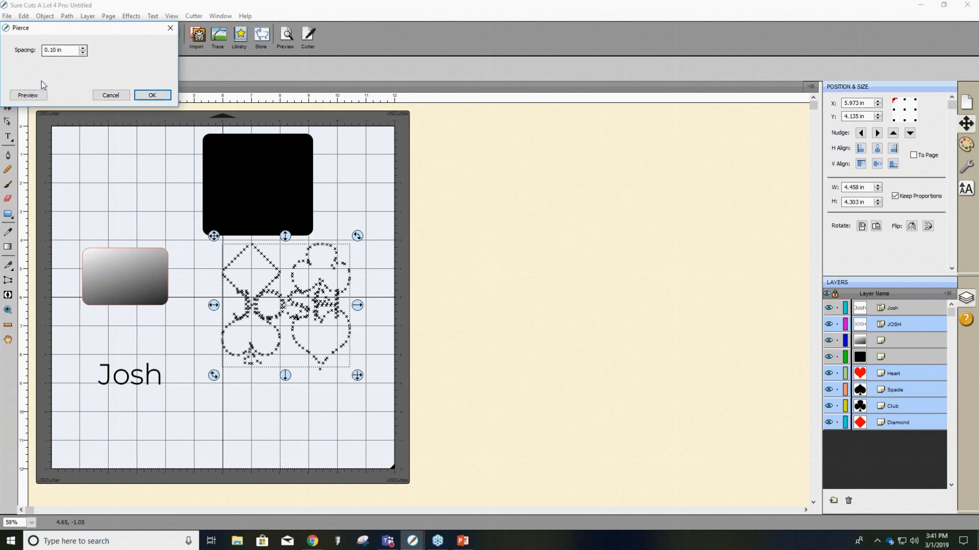
pyautogui.click(31, 95)
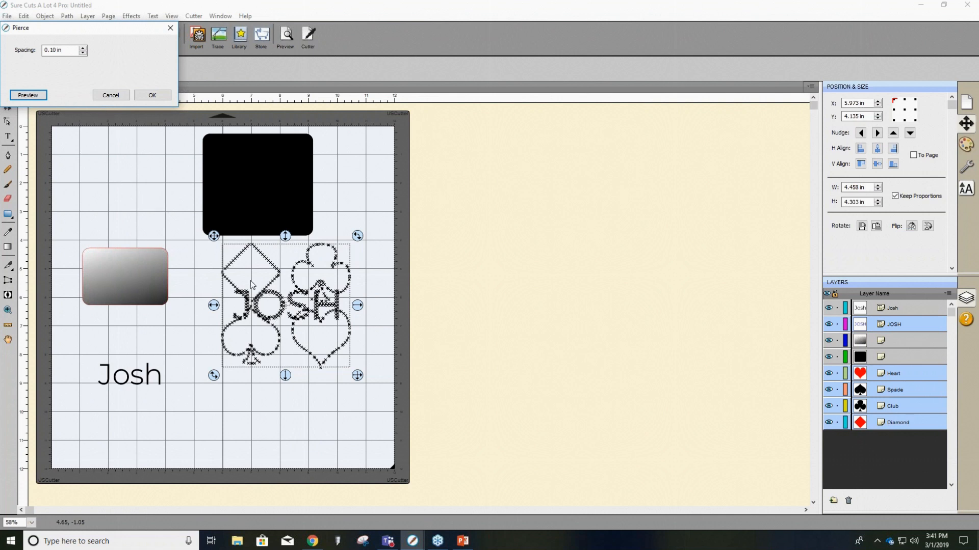
# Set the Pierce spacing to 0.30 in, preview the sparser pattern, and cancel the effect.
pyautogui.click(83, 53)
pyautogui.click(45, 97)
pyautogui.click(83, 48)
pyautogui.click(82, 48)
pyautogui.click(82, 48)
pyautogui.click(45, 96)
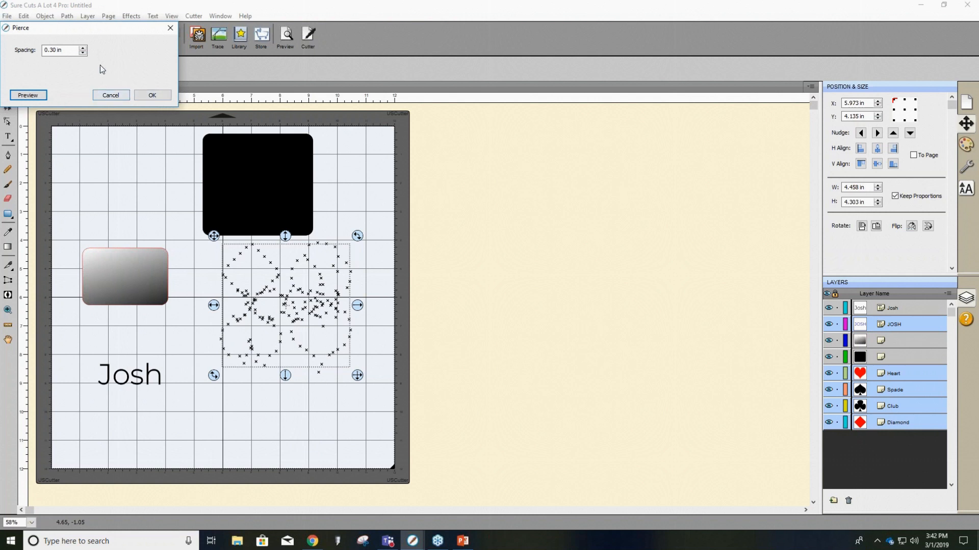
pyautogui.click(111, 96)
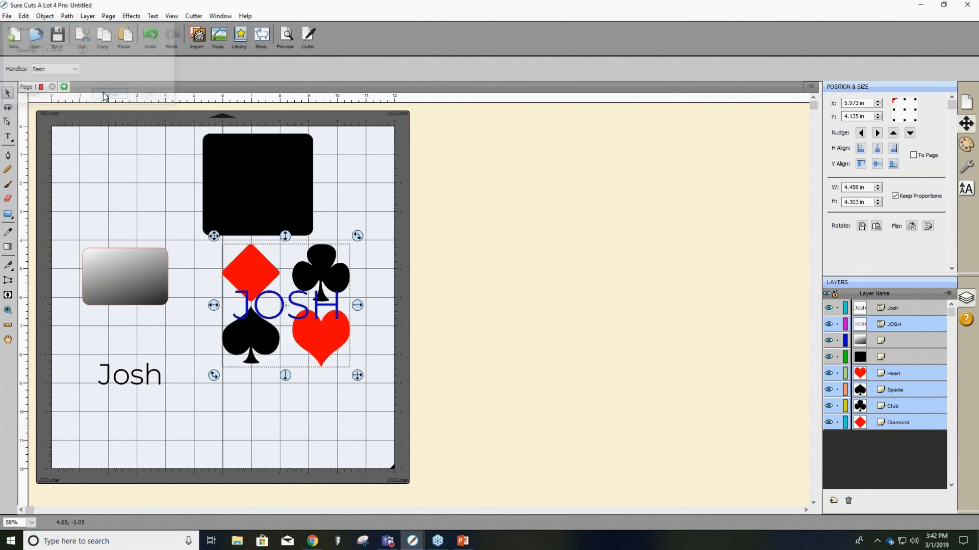
# Generate a 12 by 12 in puzzle with 12 columns, 12 rows and variance 10.0, and undo it.
pyautogui.click(124, 20)
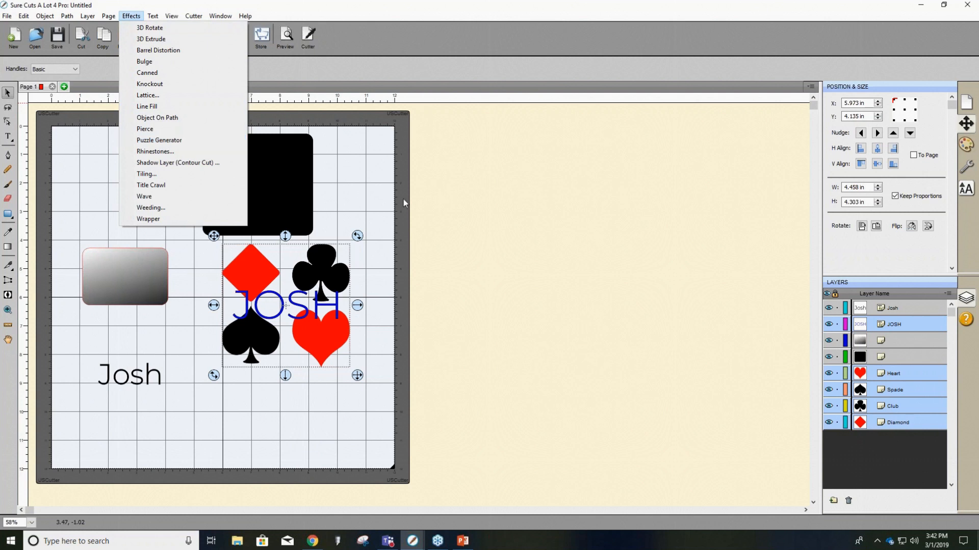
pyautogui.click(319, 204)
pyautogui.click(123, 176)
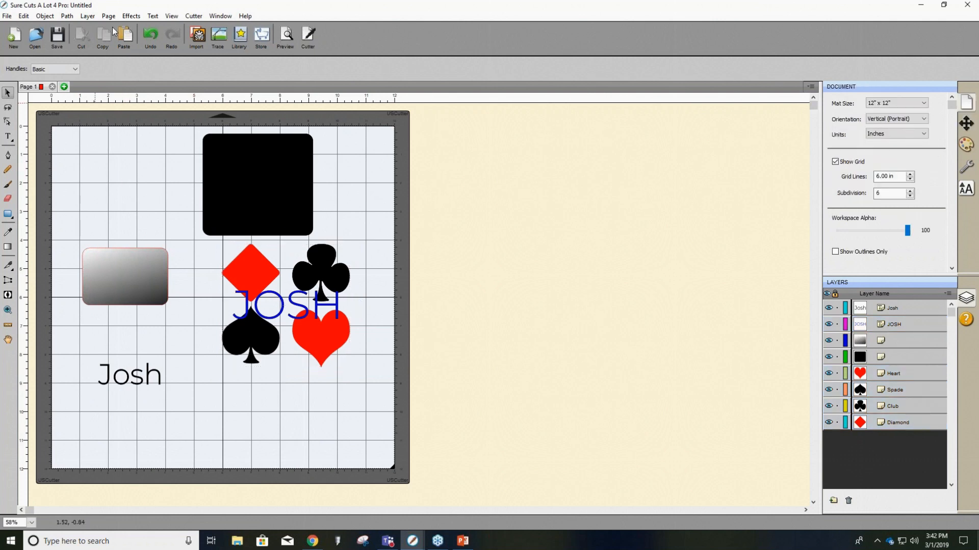
pyautogui.click(130, 15)
pyautogui.click(165, 141)
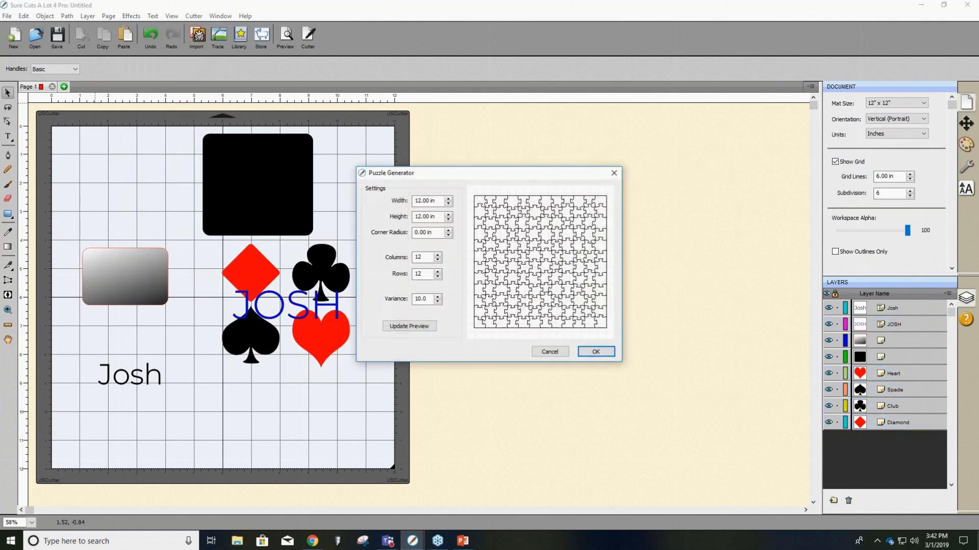
pyautogui.click(597, 352)
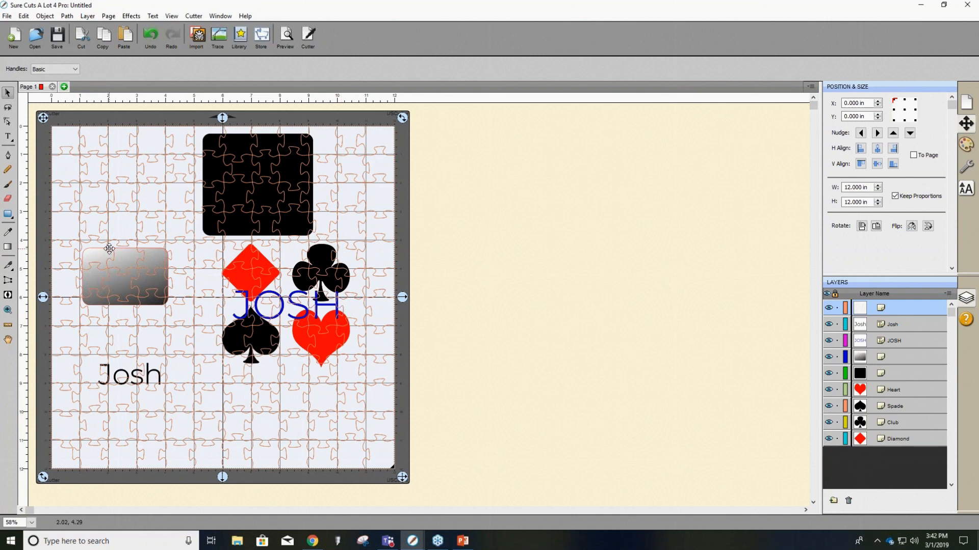
pyautogui.click(558, 193)
pyautogui.click(150, 36)
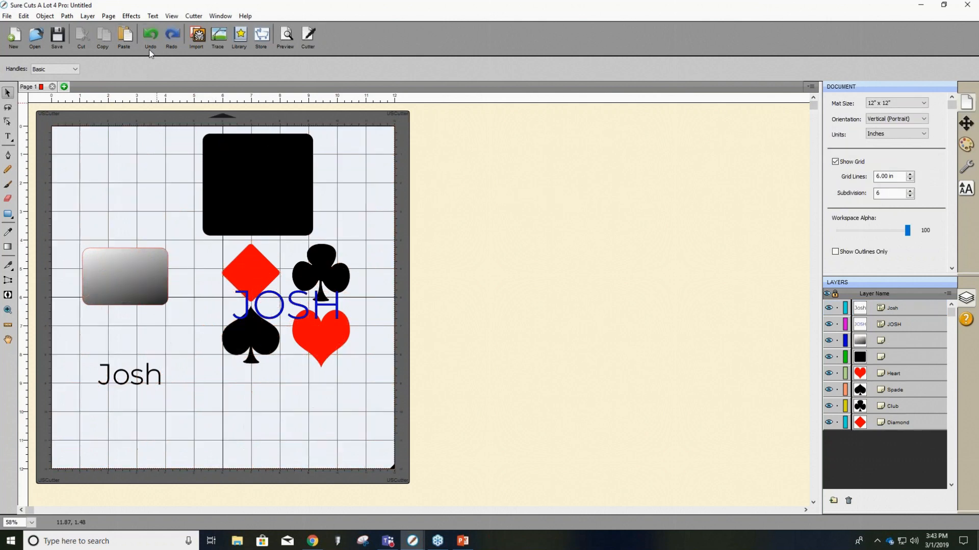
# Delete the blue text that overlaps the four suit shapes.
pyautogui.moveTo(219, 241); pyautogui.dragTo(390, 375)
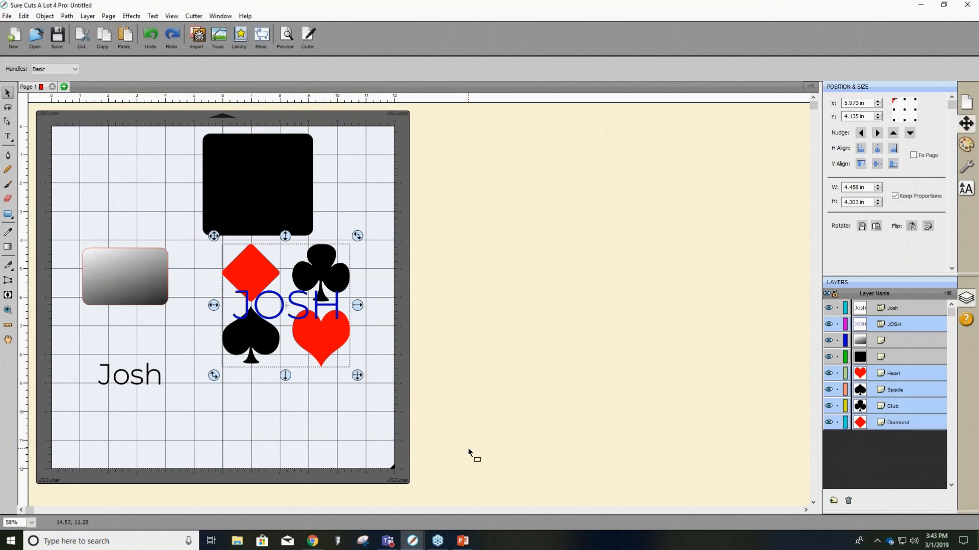
pyautogui.click(132, 15)
pyautogui.click(341, 166)
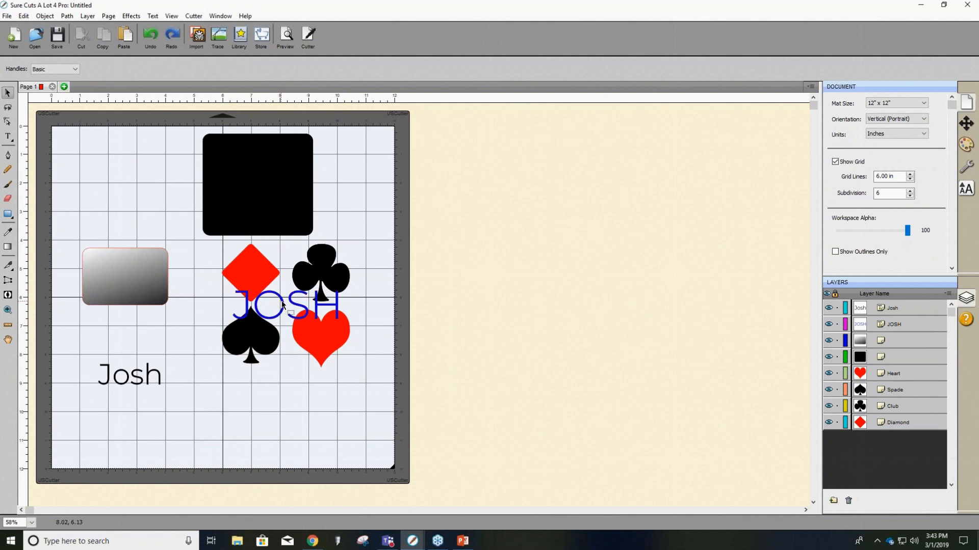
pyautogui.click(287, 303)
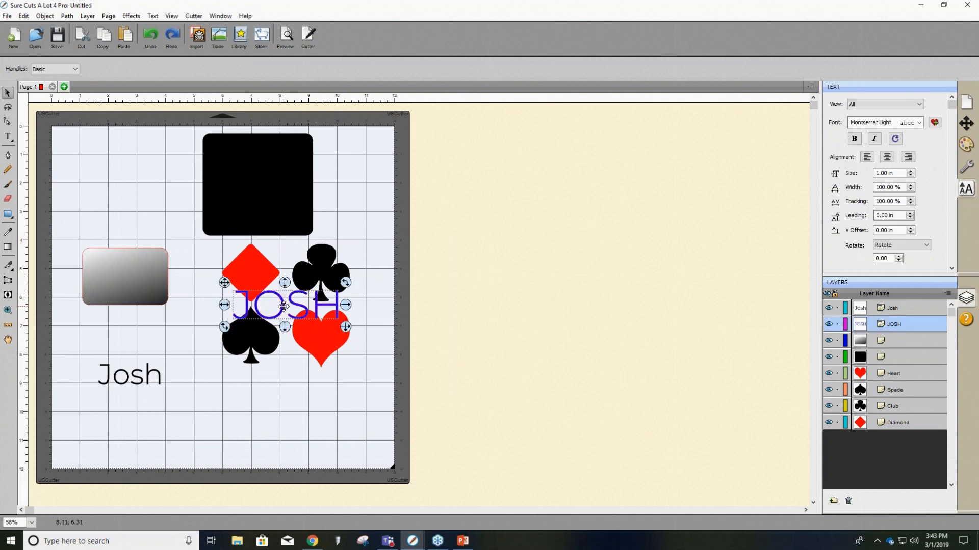
pyautogui.press('Delete')
# Apply the Rhinestone effect to the four suit shapes with round SS 000 stones at 2.00 mm spacing and preview it.
pyautogui.moveTo(206, 238); pyautogui.dragTo(544, 470)
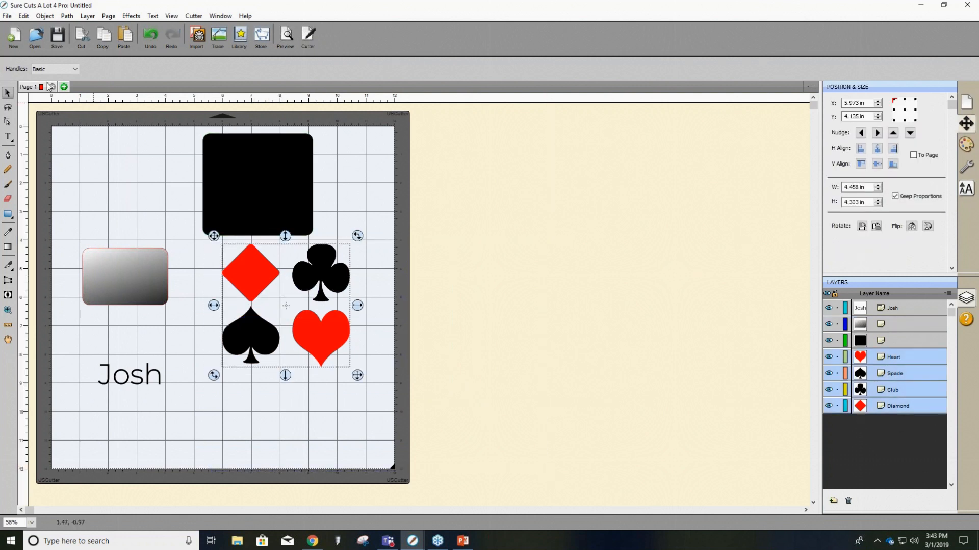
pyautogui.click(129, 15)
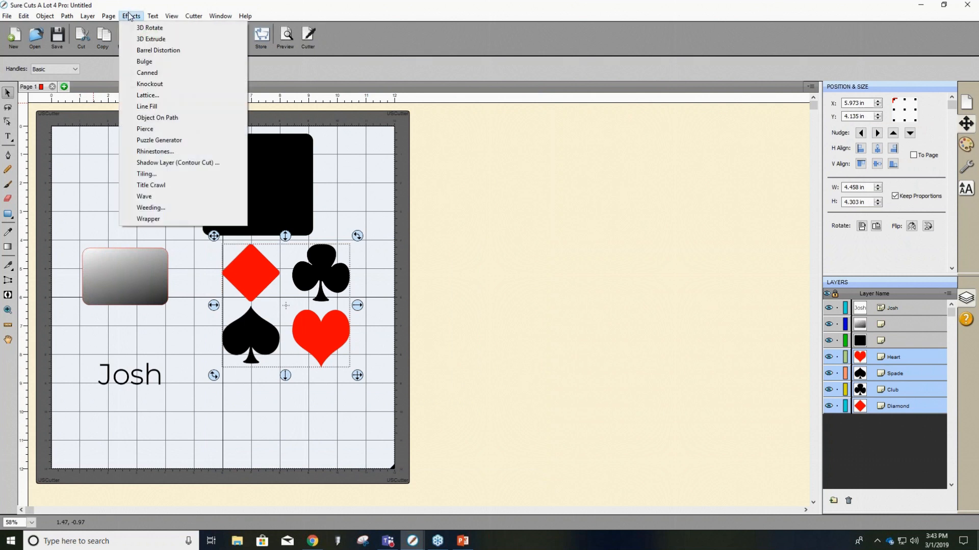
pyautogui.click(153, 152)
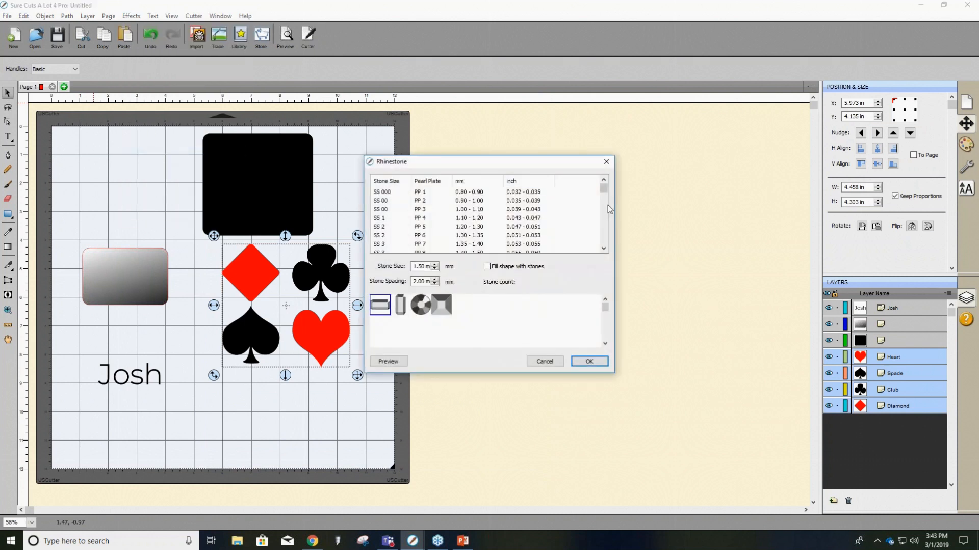
pyautogui.moveTo(604, 188); pyautogui.dragTo(604, 249)
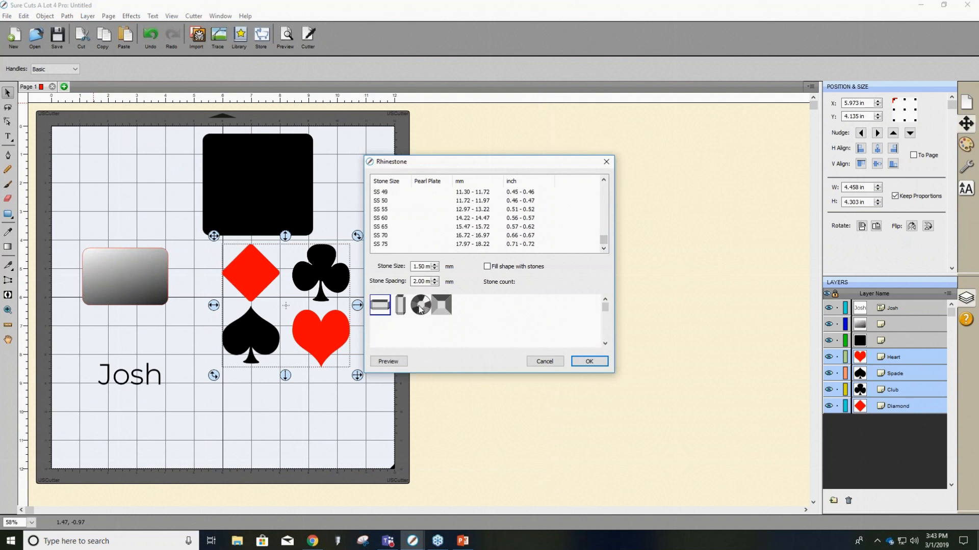
pyautogui.scroll(10, 424, 238)
pyautogui.click(403, 196)
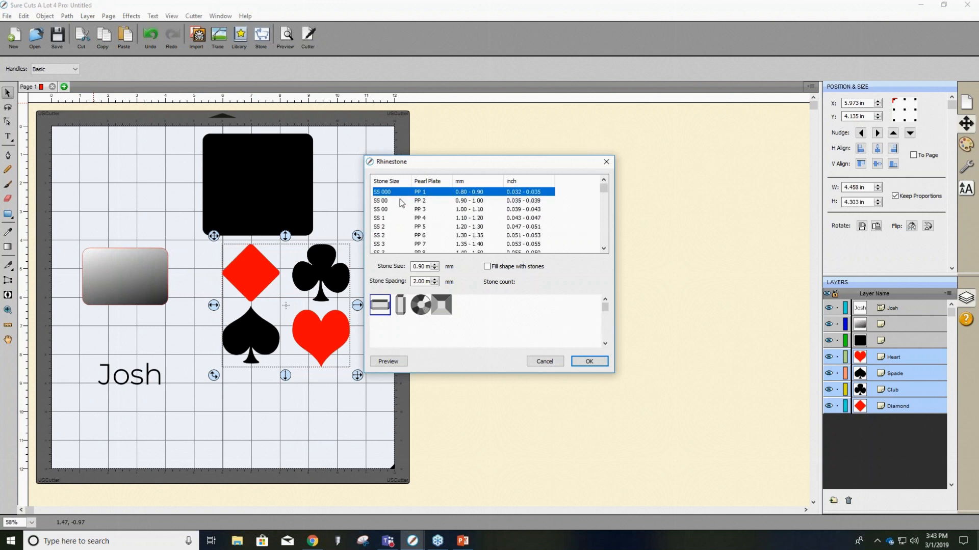
pyautogui.click(427, 310)
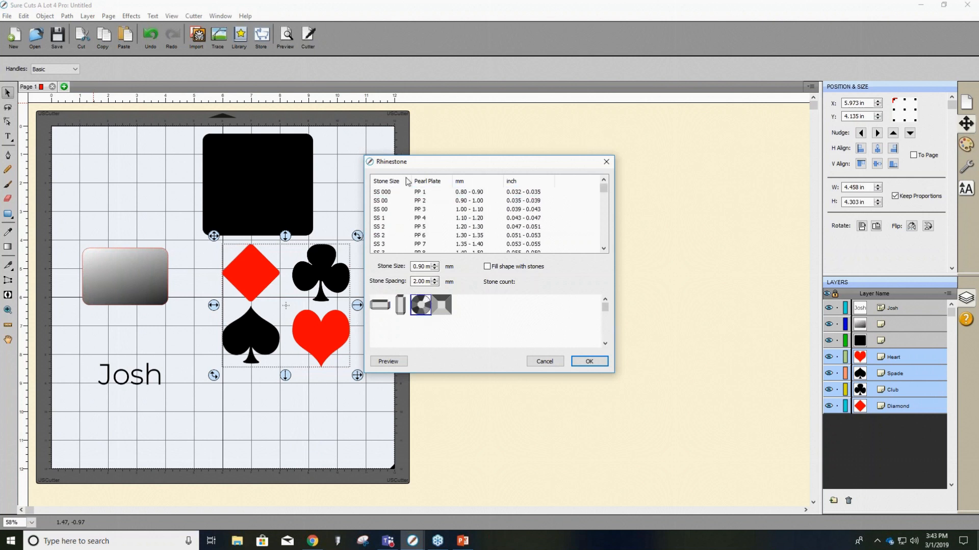
pyautogui.click(411, 192)
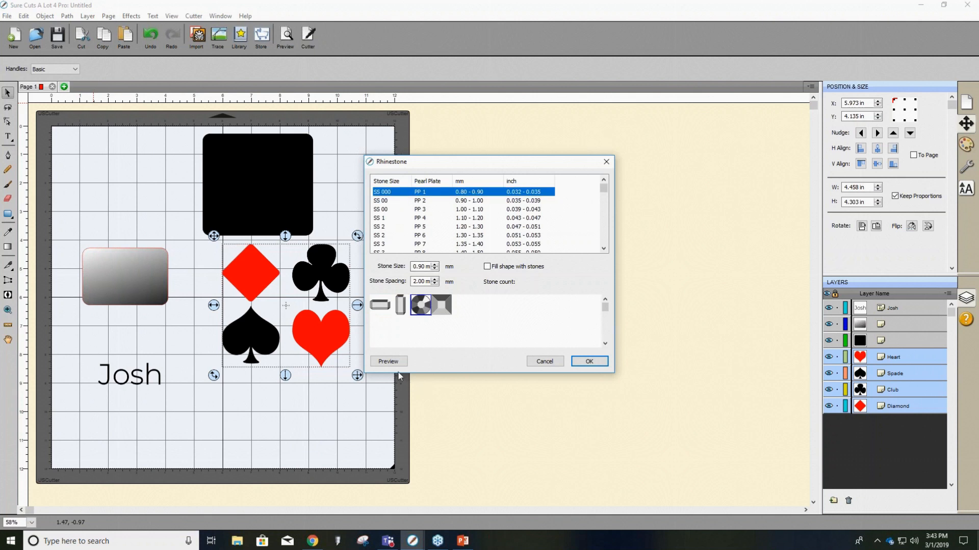
pyautogui.click(388, 361)
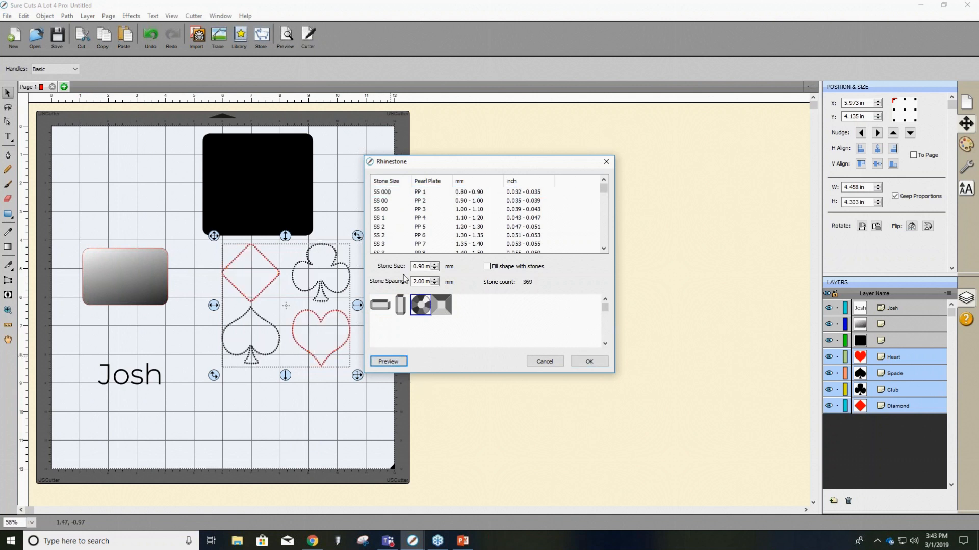
# Preview the suit shapes filled with stones, and return to the outline-only stone preview.
pyautogui.click(487, 267)
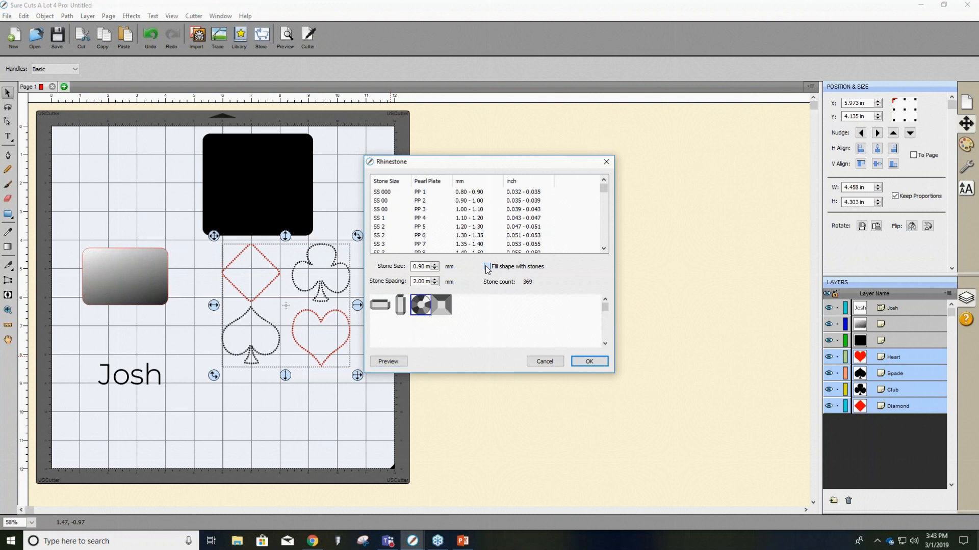
pyautogui.click(386, 361)
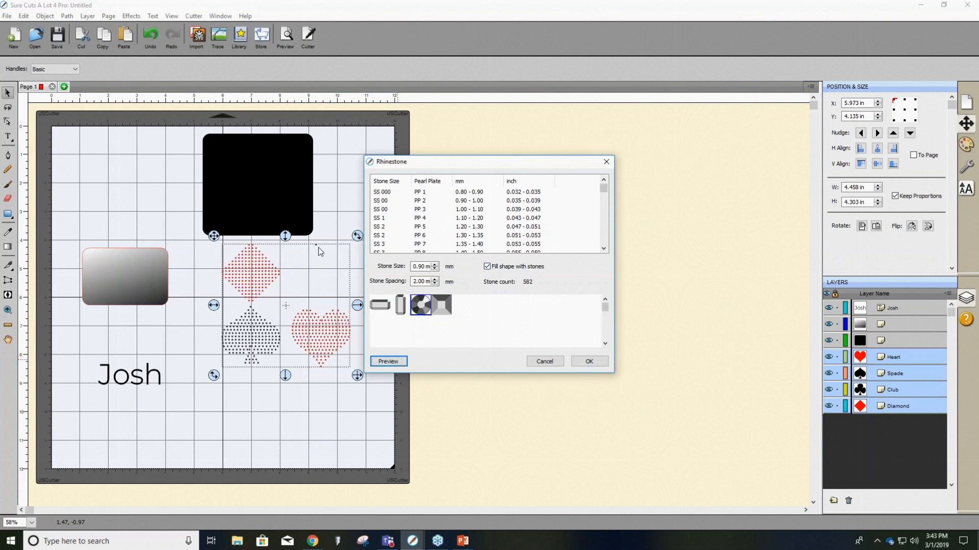
pyautogui.click(486, 267)
pyautogui.click(387, 360)
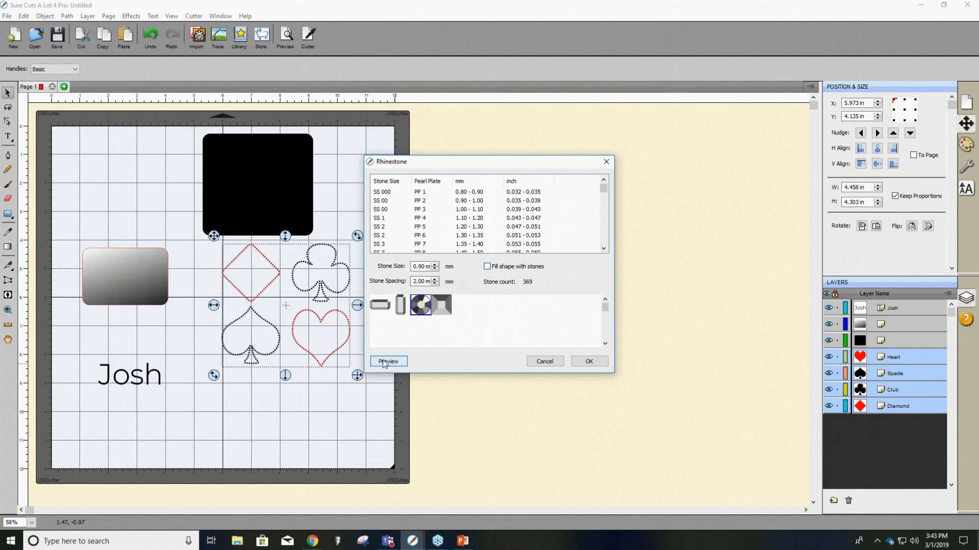
# Preview the suit outlines with vertical rectangular SS 1 stones at a stone size of 1.20 mm.
pyautogui.click(387, 209)
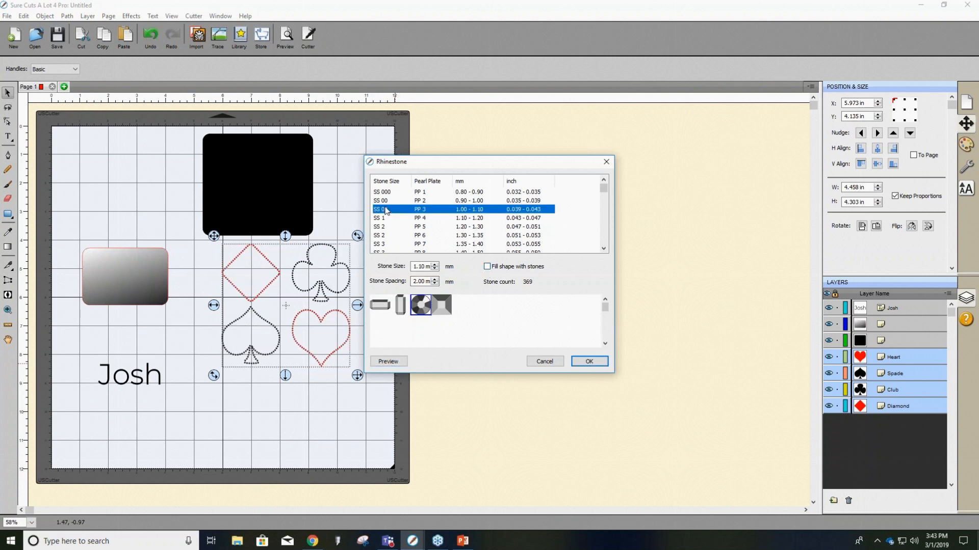
pyautogui.click(396, 307)
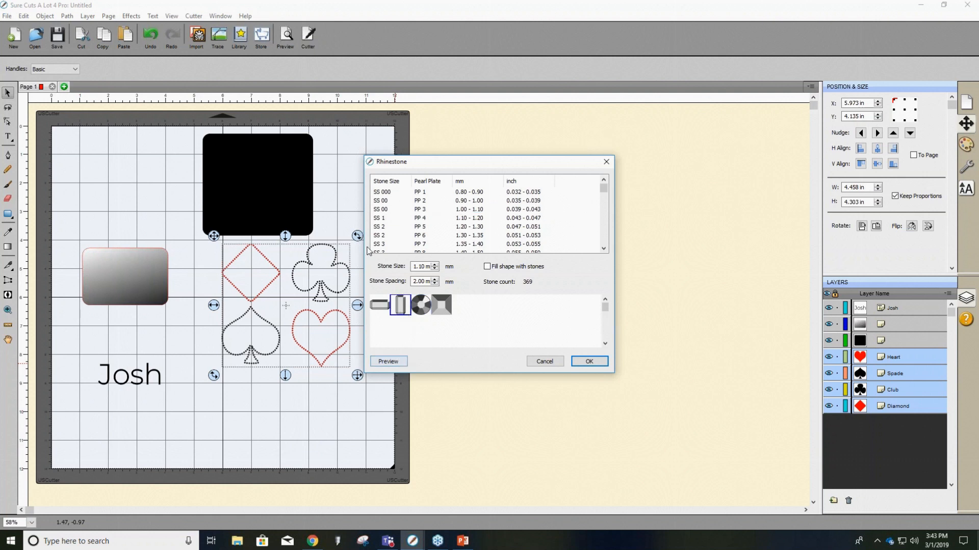
pyautogui.click(390, 219)
pyautogui.click(389, 360)
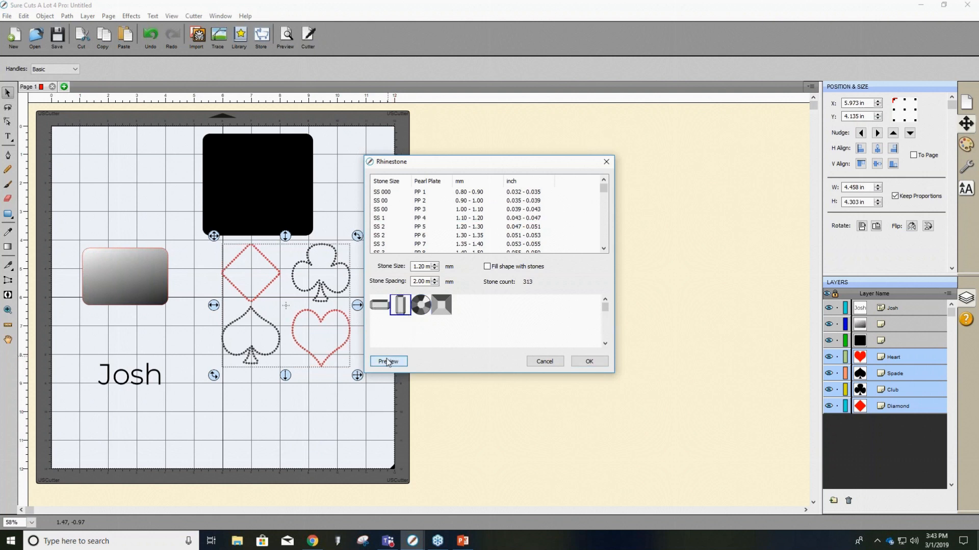
# Preview the suit outlines with SS 9 (PP 20) stones at 2.70 mm, and cancel the Rhinestone effect.
pyautogui.scroll(-5, 518, 210)
pyautogui.click(471, 228)
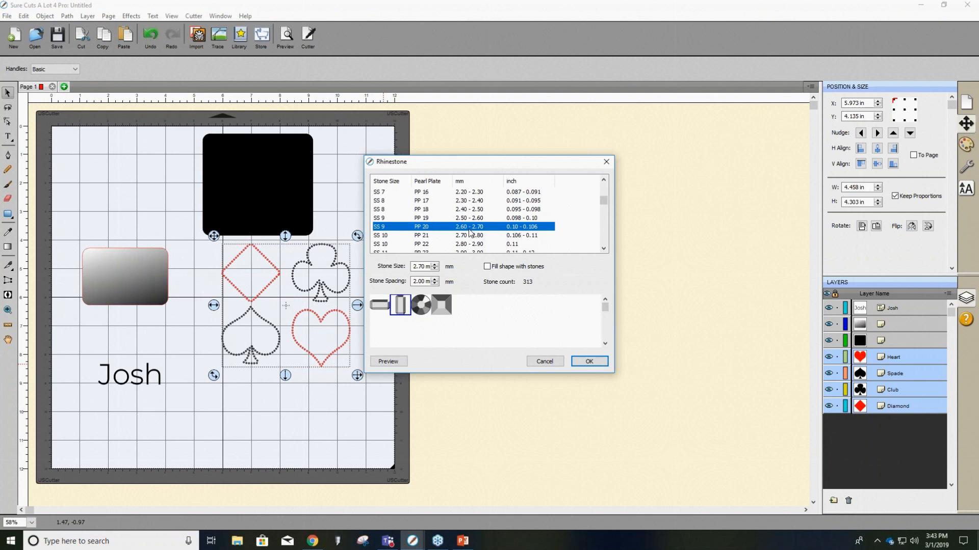
pyautogui.click(388, 364)
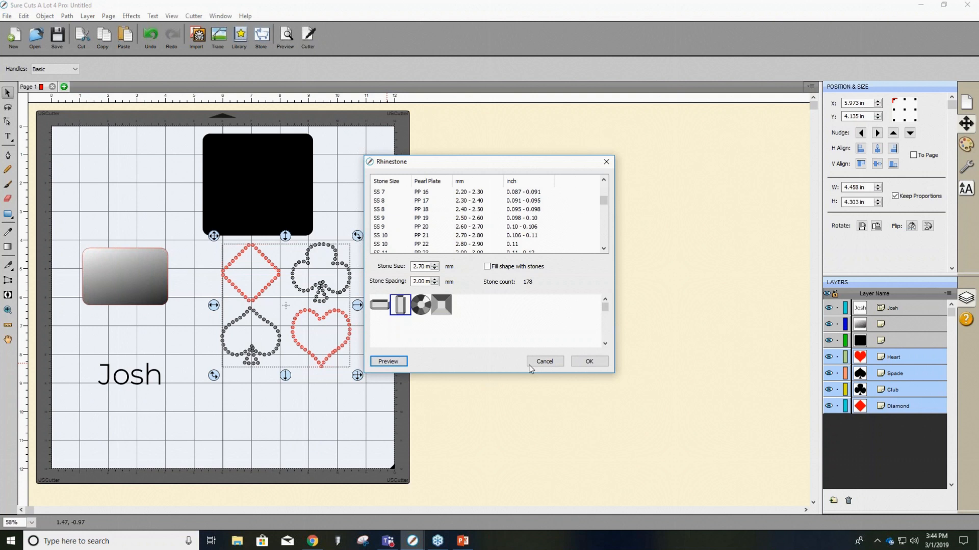
pyautogui.click(545, 361)
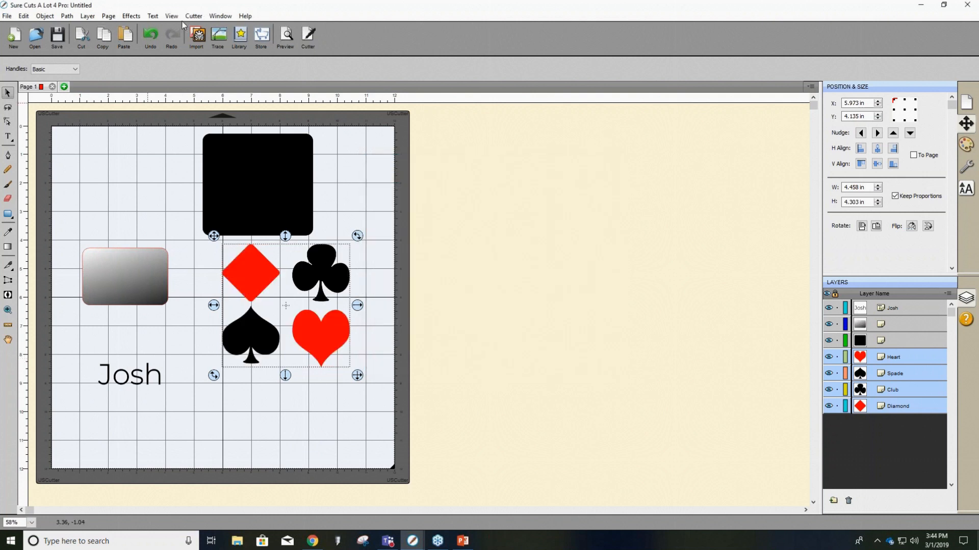
# Preview the Title Crawl effect on the suit shapes at a -45.0 angle and 3.000 in height, and cancel it.
pyautogui.click(130, 17)
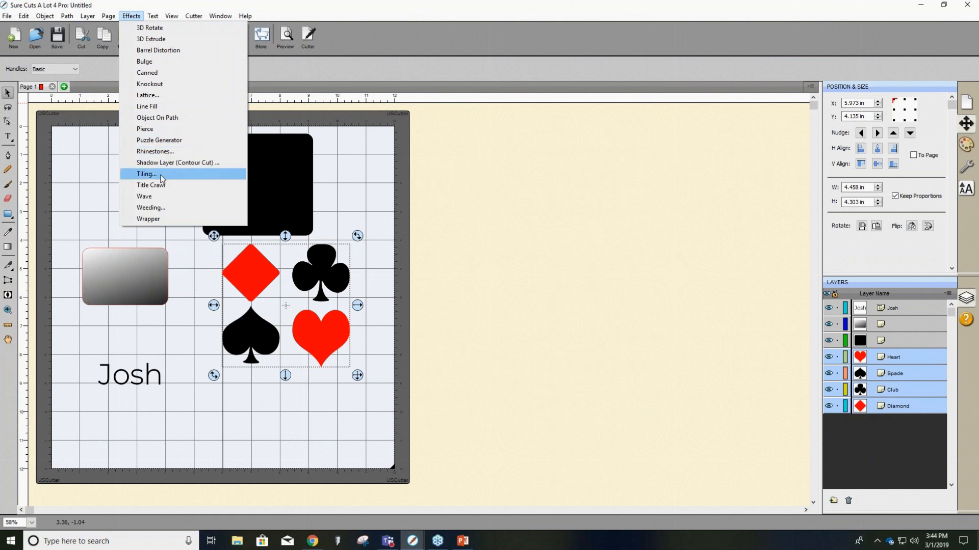
pyautogui.click(175, 190)
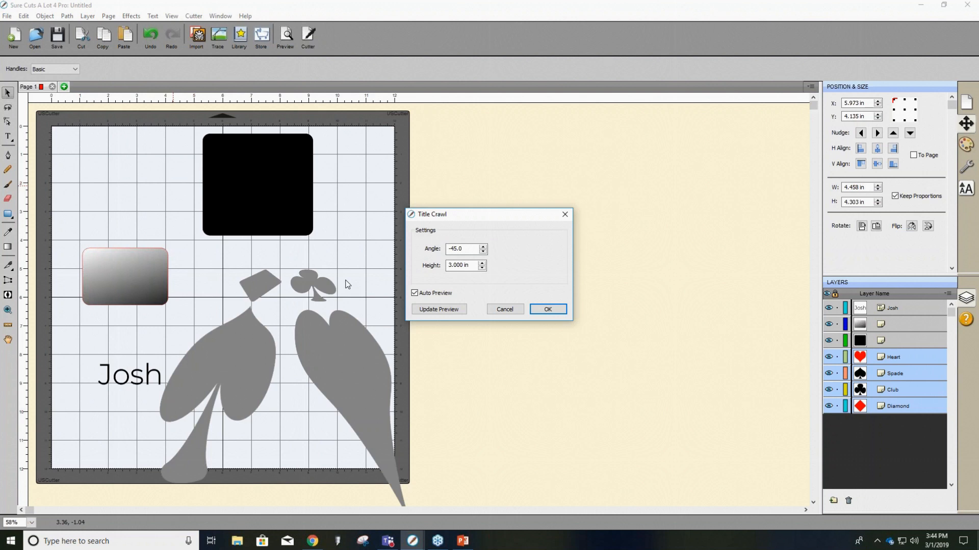
pyautogui.click(507, 310)
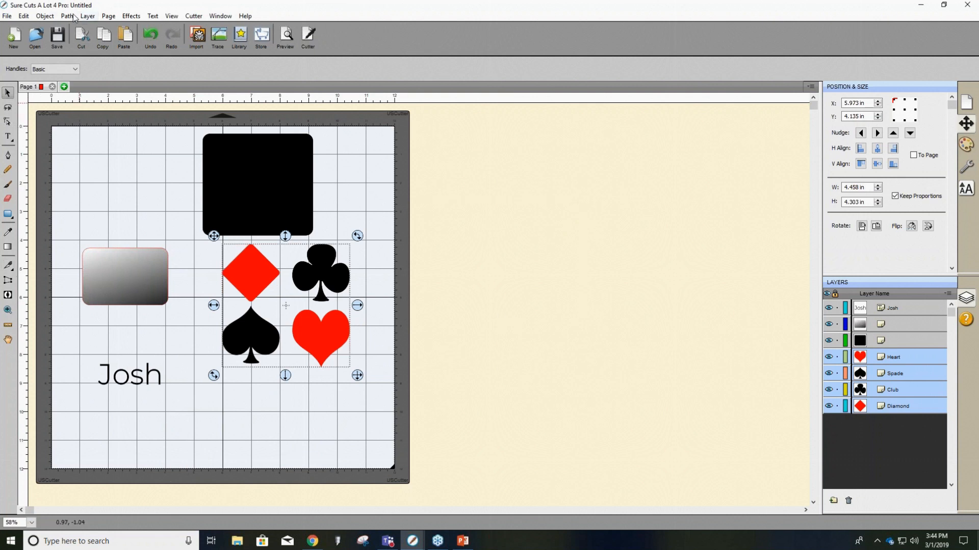
# Preview the Wave effect on the suit shapes with 0.90 cycles and 0.2 amplitude, and cancel it.
pyautogui.click(51, 16)
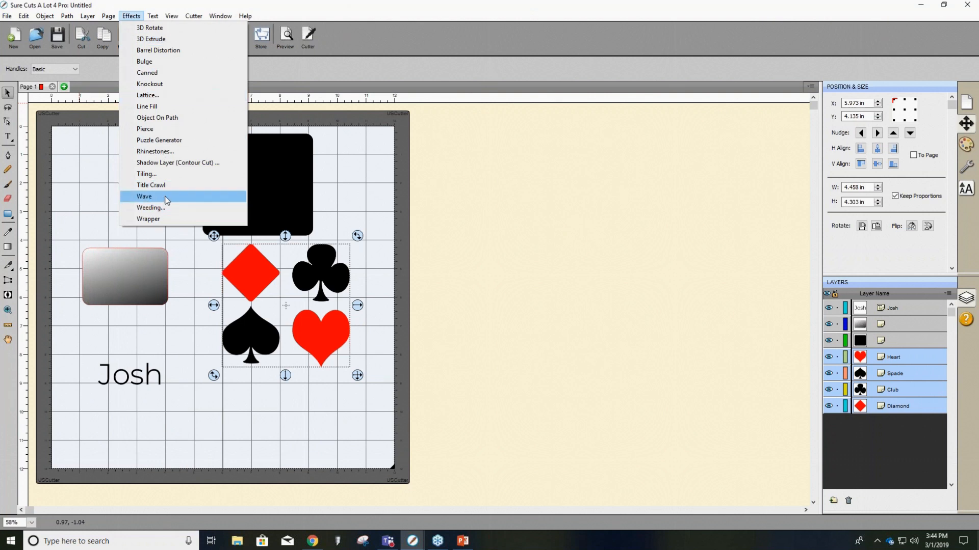
pyautogui.click(145, 197)
pyautogui.click(481, 243)
pyautogui.click(481, 243)
pyautogui.click(480, 243)
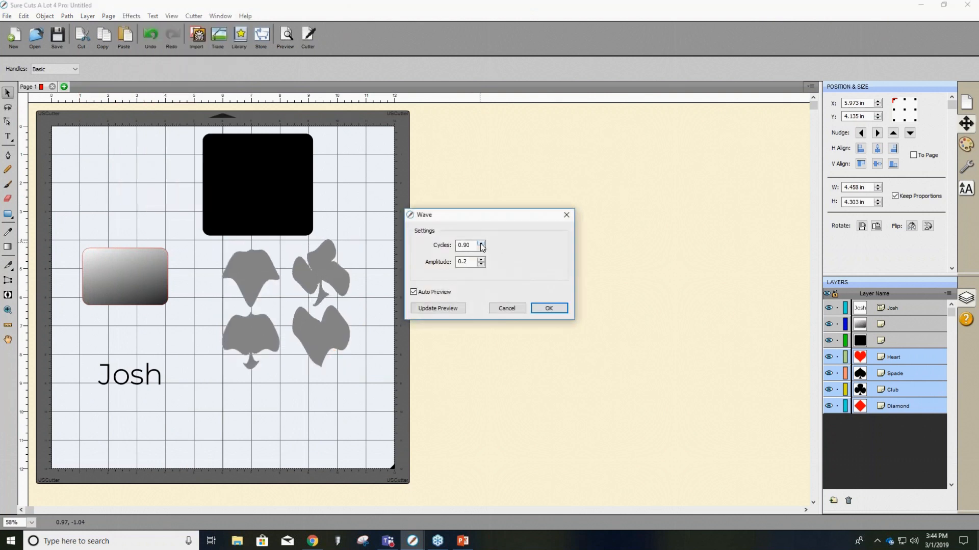
pyautogui.click(507, 308)
# Add a weeding border with a 0.400 in offset around the four suit shapes, trying several weeding line types.
pyautogui.click(131, 15)
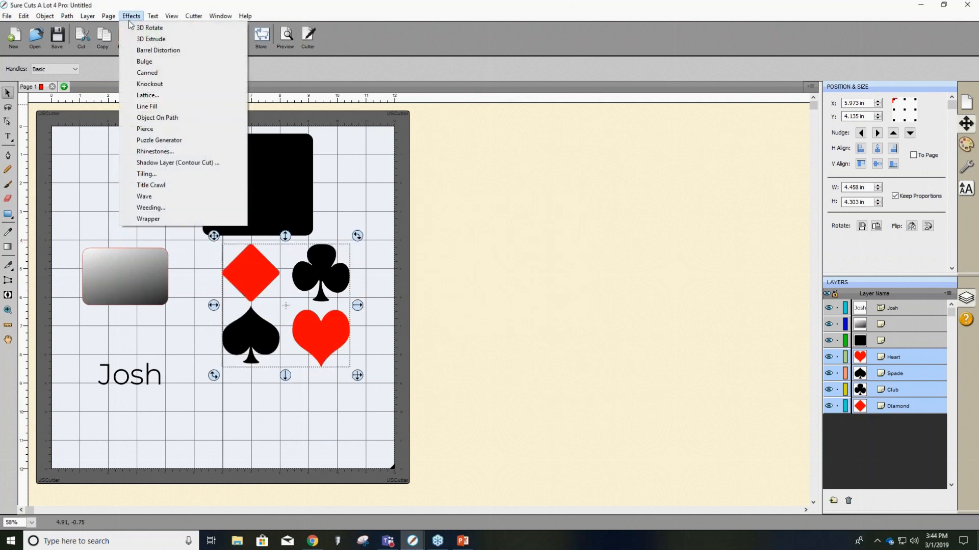
pyautogui.click(166, 209)
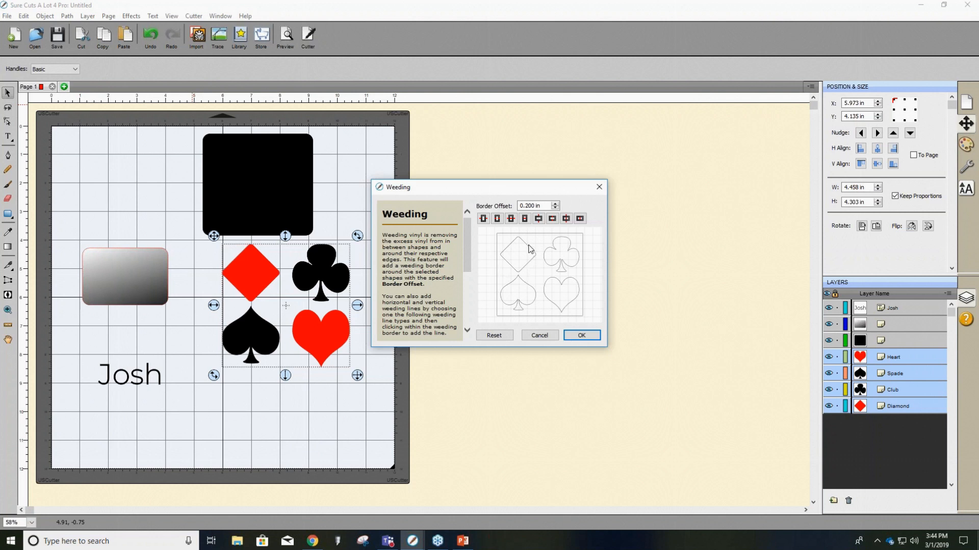
pyautogui.click(556, 208)
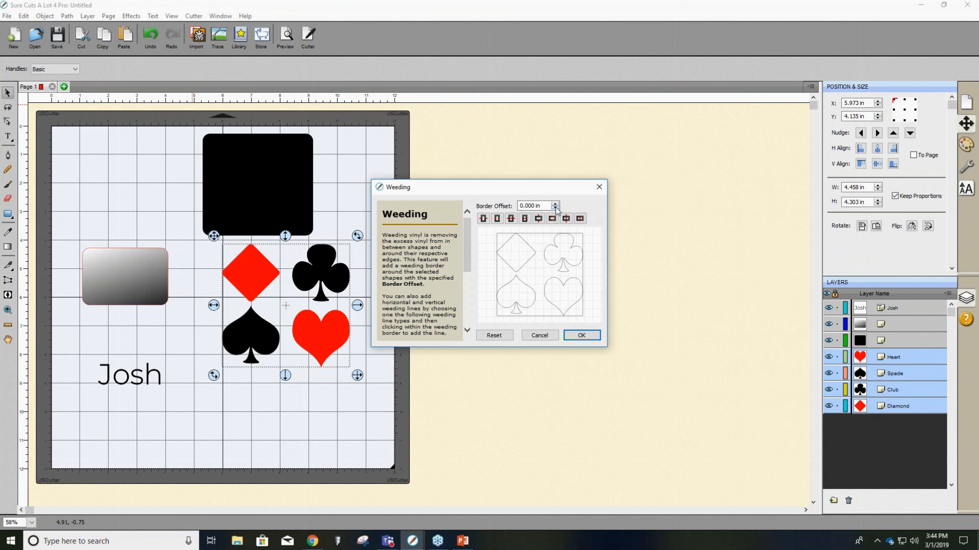
pyautogui.click(555, 204)
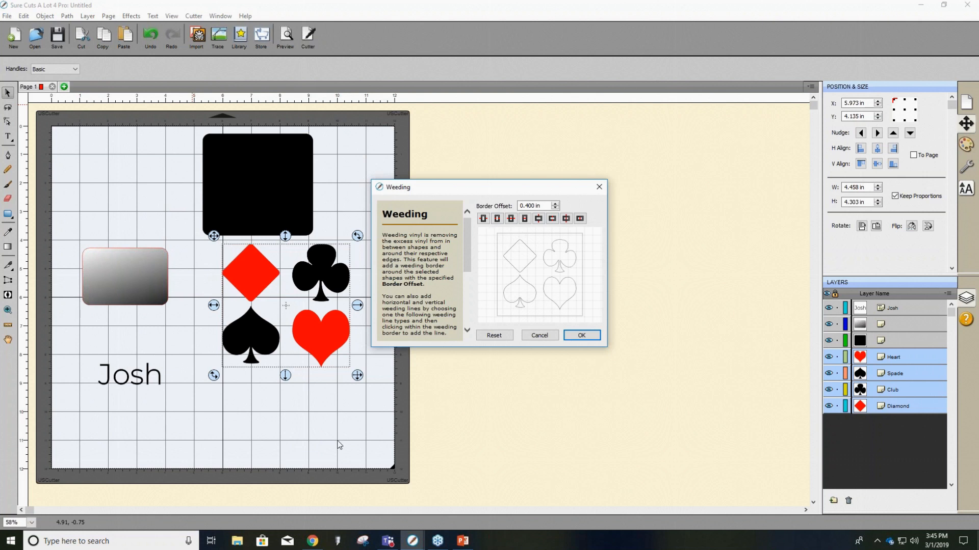
pyautogui.click(483, 219)
pyautogui.click(510, 219)
pyautogui.click(524, 219)
pyautogui.click(540, 220)
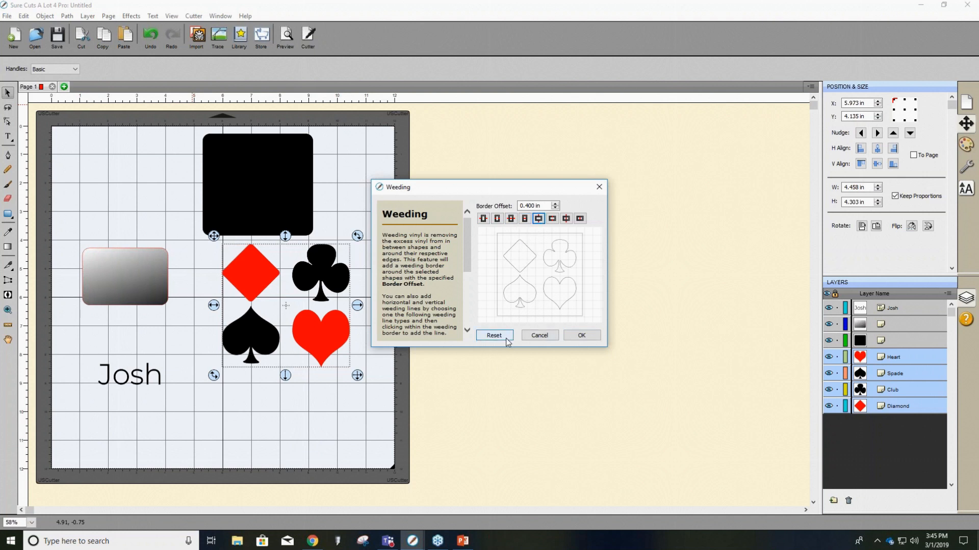
pyautogui.click(584, 336)
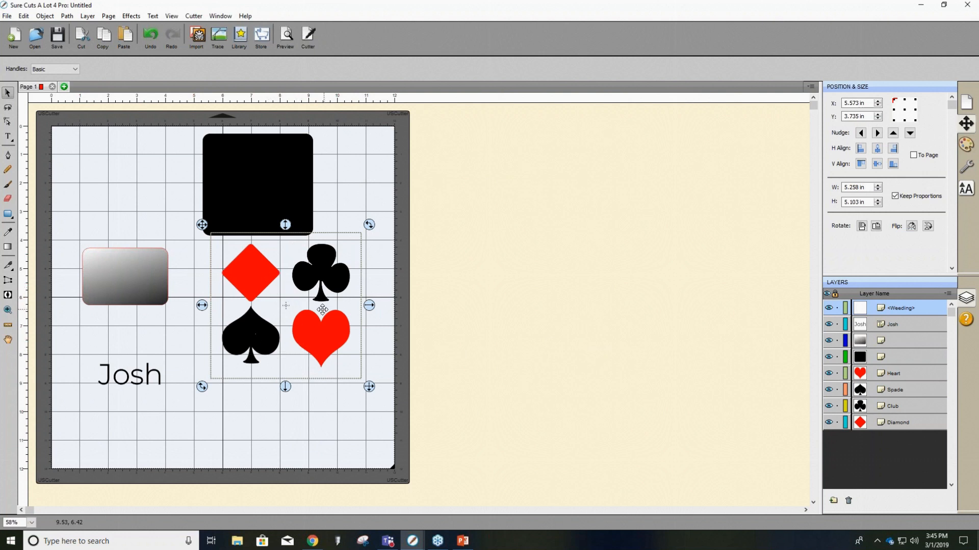
# Show the artwork as outlines only to examine the weeding border around the suit shapes.
pyautogui.click(171, 16)
pyautogui.click(182, 25)
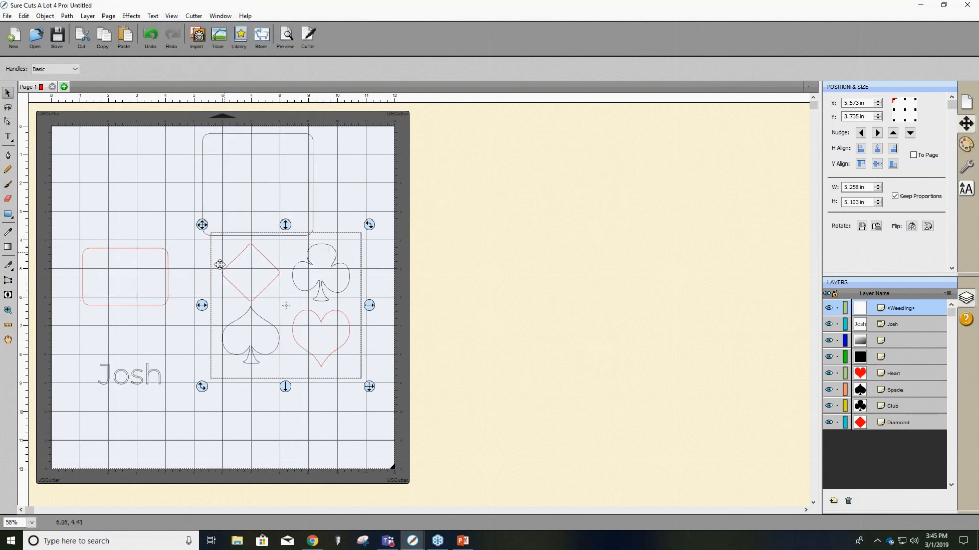
pyautogui.click(207, 332)
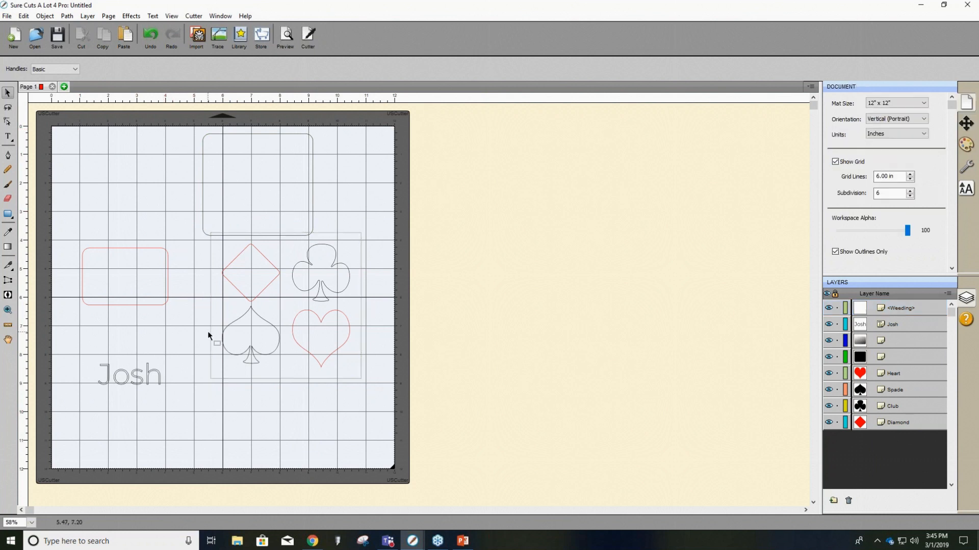
pyautogui.click(131, 16)
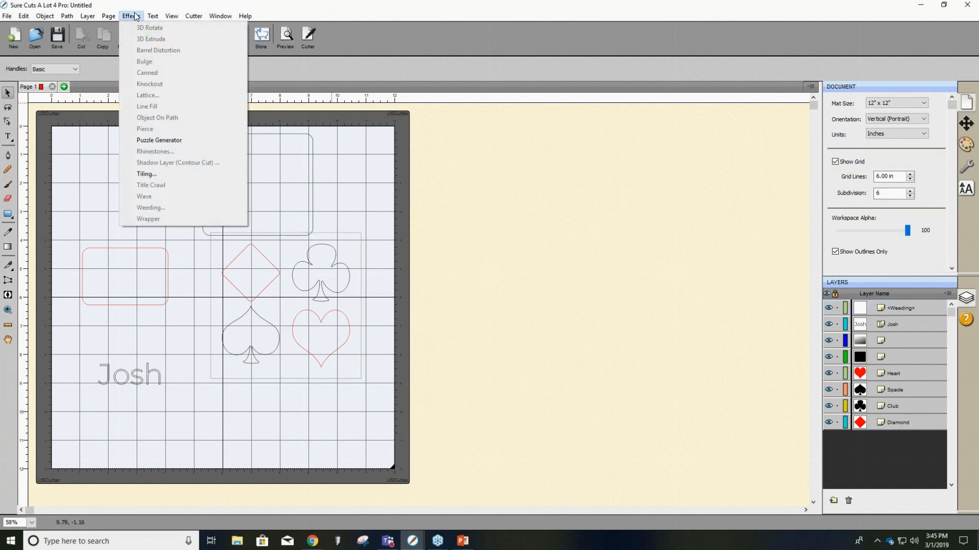
pyautogui.click(420, 323)
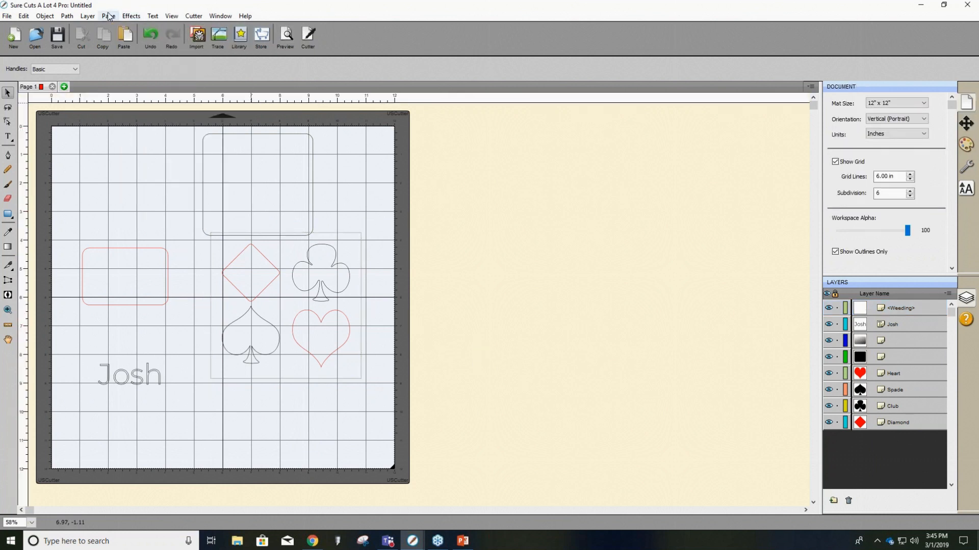
# Return to the filled display and delete the weeding border around the suit shapes.
pyautogui.click(171, 16)
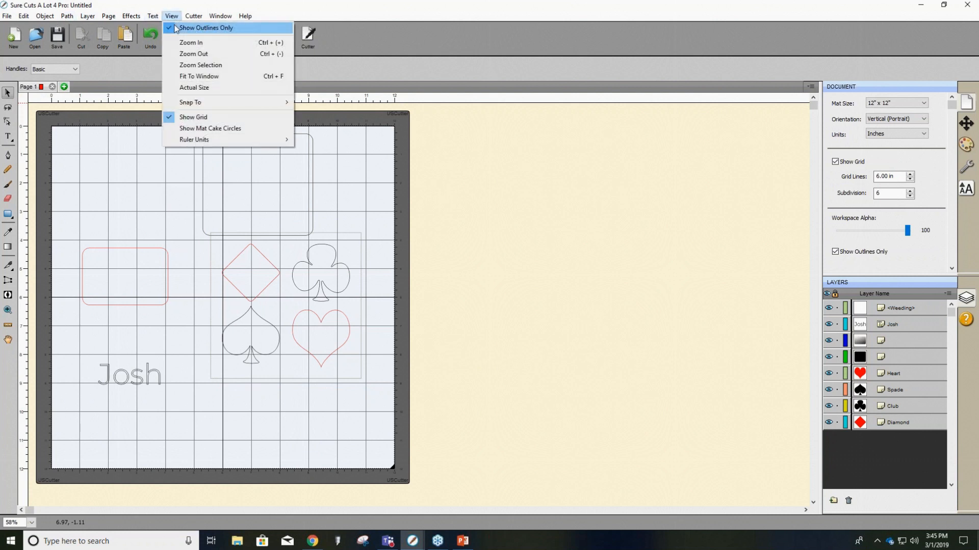
pyautogui.click(177, 23)
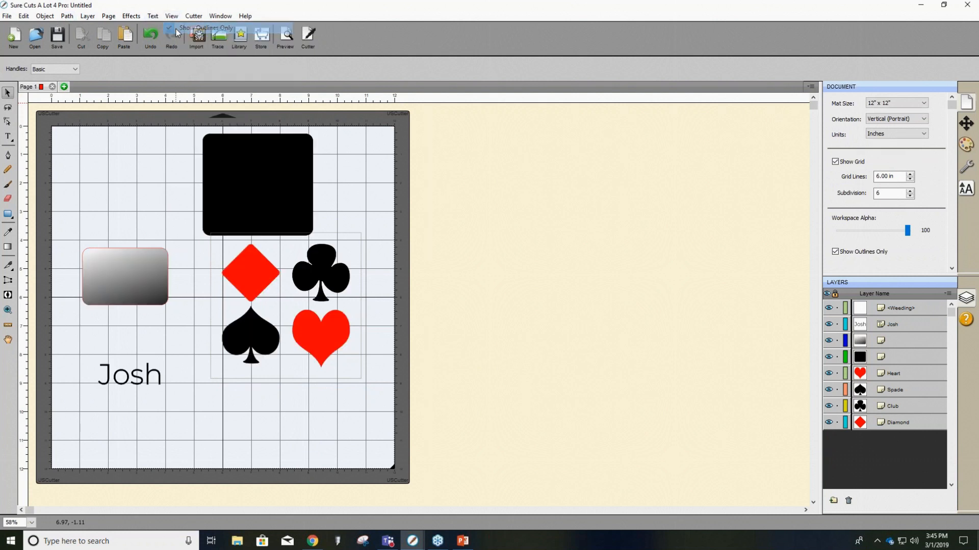
pyautogui.click(243, 301)
pyautogui.press('Delete')
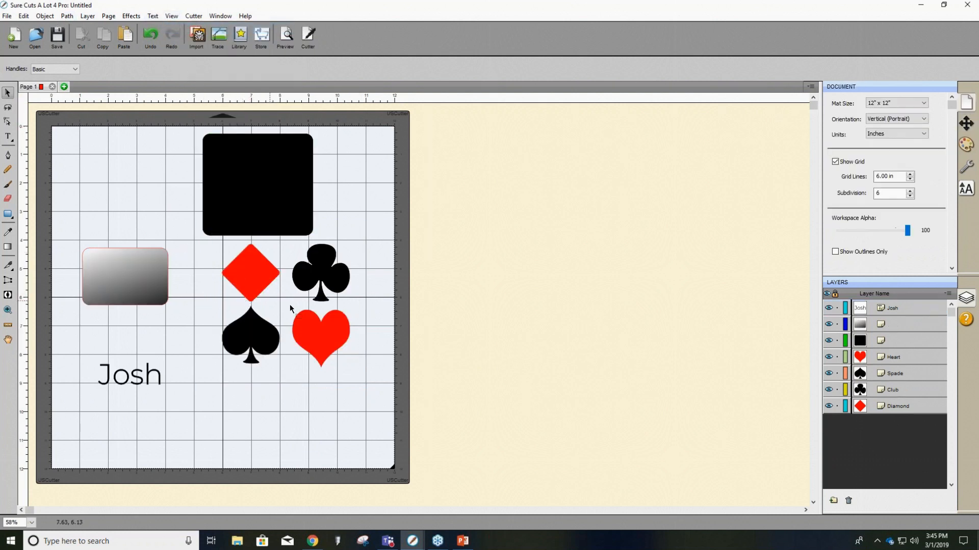
# Add a weeding border with a 0.400 in offset around the name text.
pyautogui.moveTo(74, 343); pyautogui.dragTo(190, 421)
pyautogui.click(168, 17)
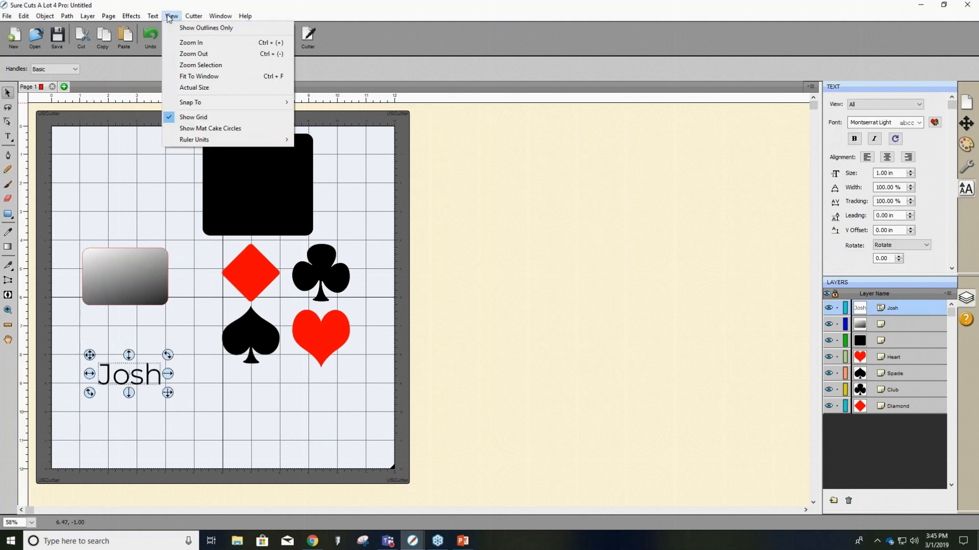
pyautogui.moveTo(131, 16)
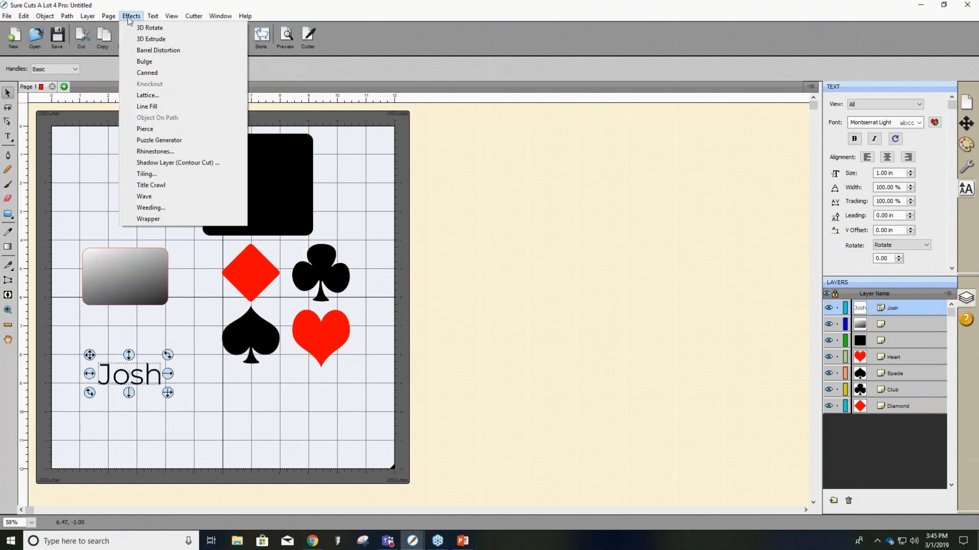
pyautogui.click(152, 208)
pyautogui.click(525, 219)
pyautogui.click(511, 218)
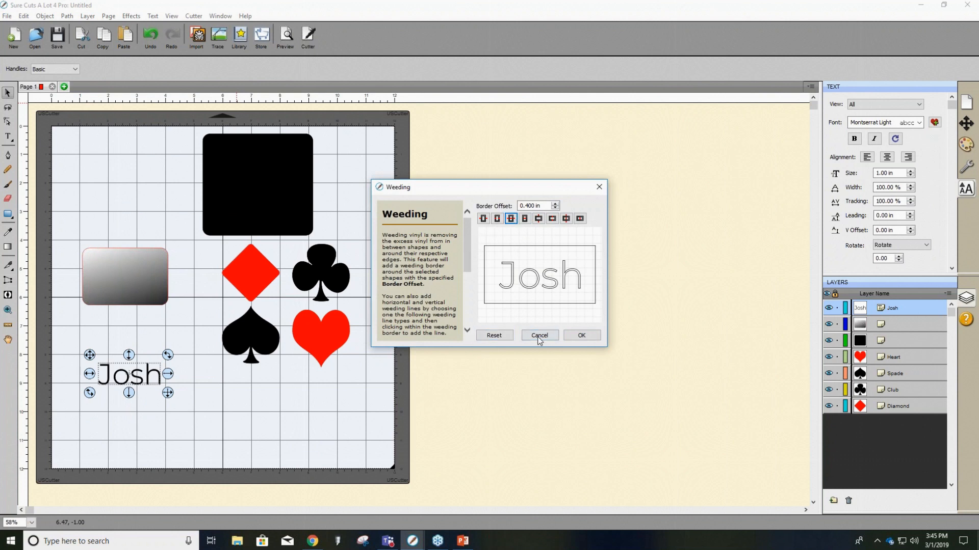
pyautogui.click(567, 336)
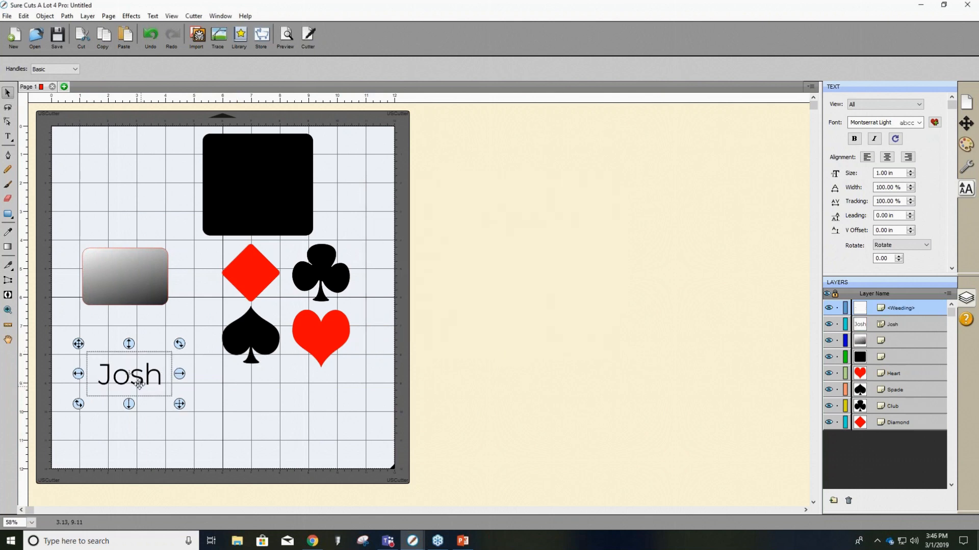
# Examine the weeding border around the name text up close, and delete it.
pyautogui.scroll(6, 148, 295)
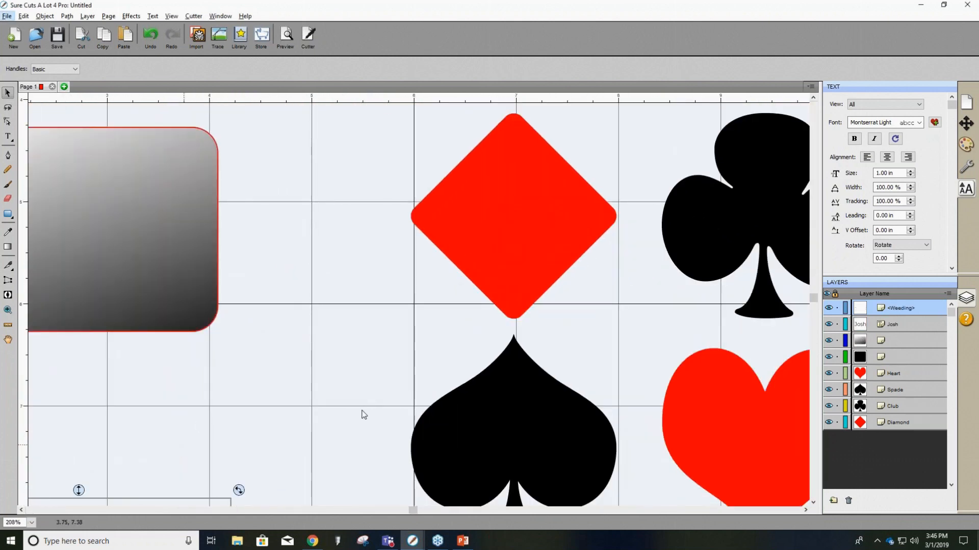
pyautogui.click(809, 299)
pyautogui.scroll(-5, 812, 300)
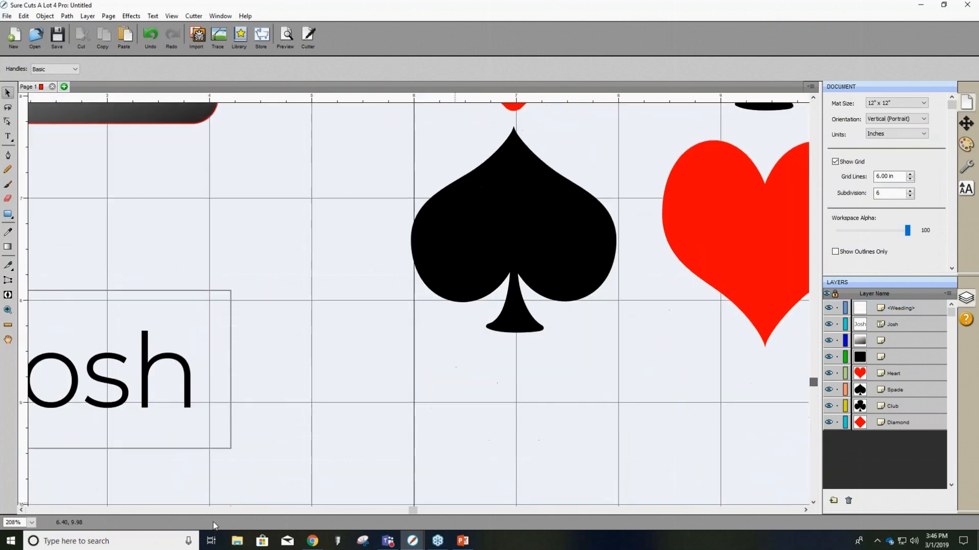
pyautogui.click(144, 381)
pyautogui.scroll(-4, 153, 383)
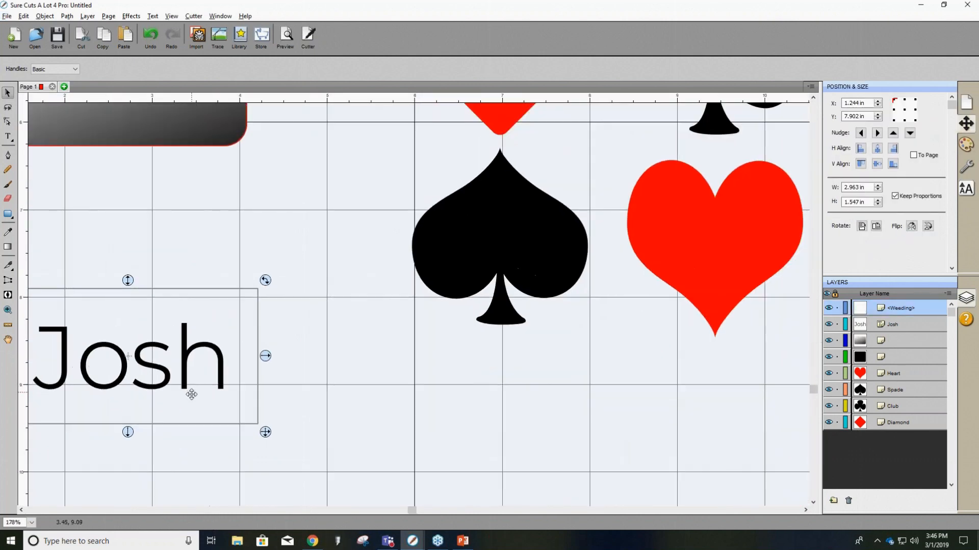
pyautogui.press('alt')
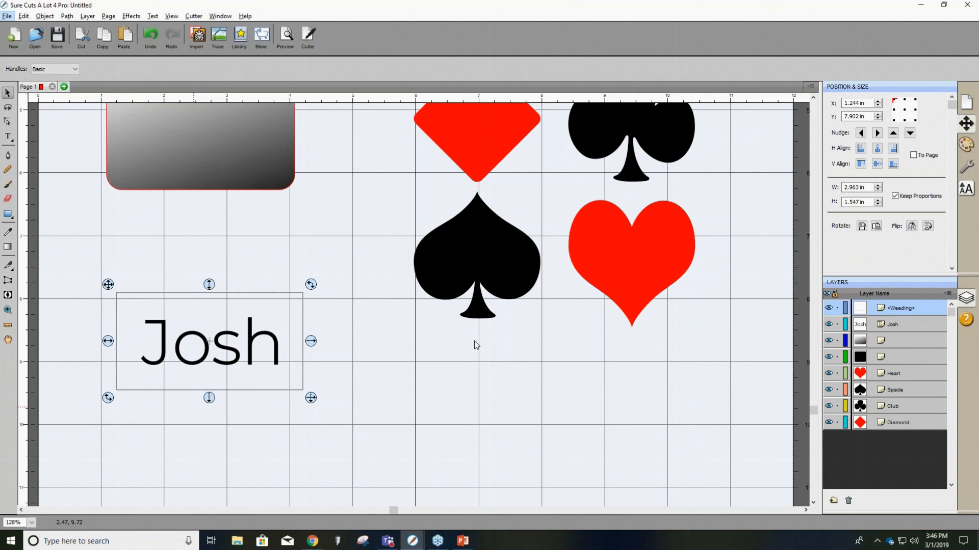
pyautogui.click(870, 304)
pyautogui.click(144, 303)
pyautogui.press('Delete')
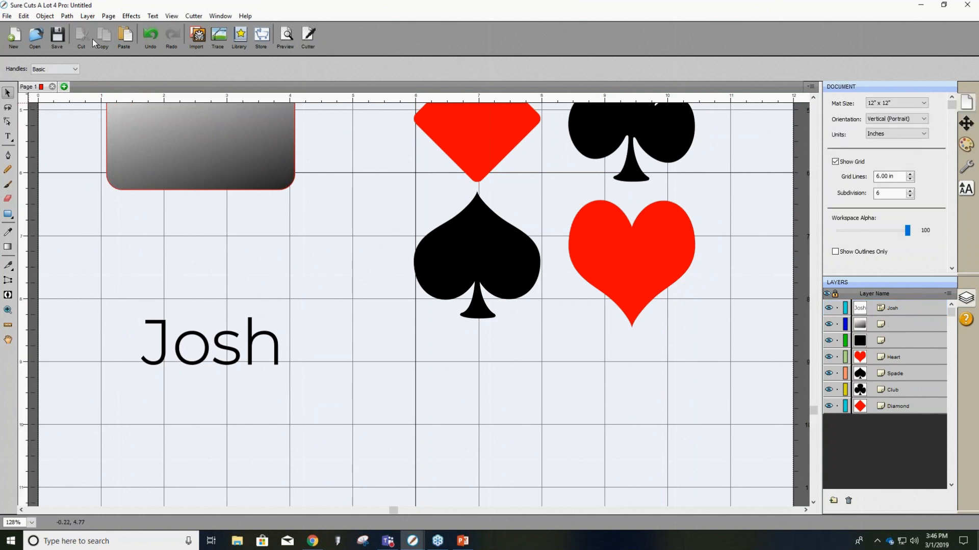
# Preview the Wrapper effect on the name text with a top diameter of 3.250 in.
pyautogui.moveTo(68, 282); pyautogui.dragTo(299, 422)
pyautogui.click(131, 16)
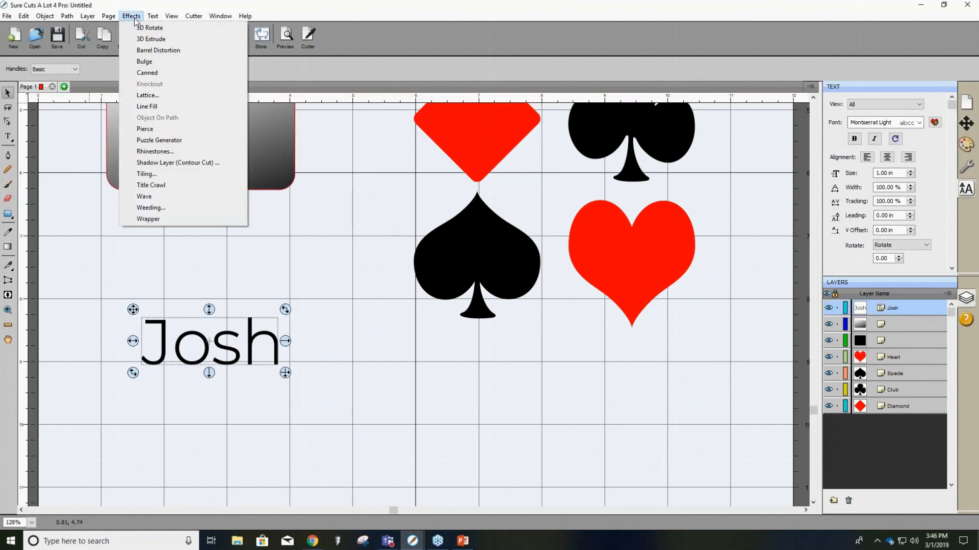
pyautogui.click(148, 219)
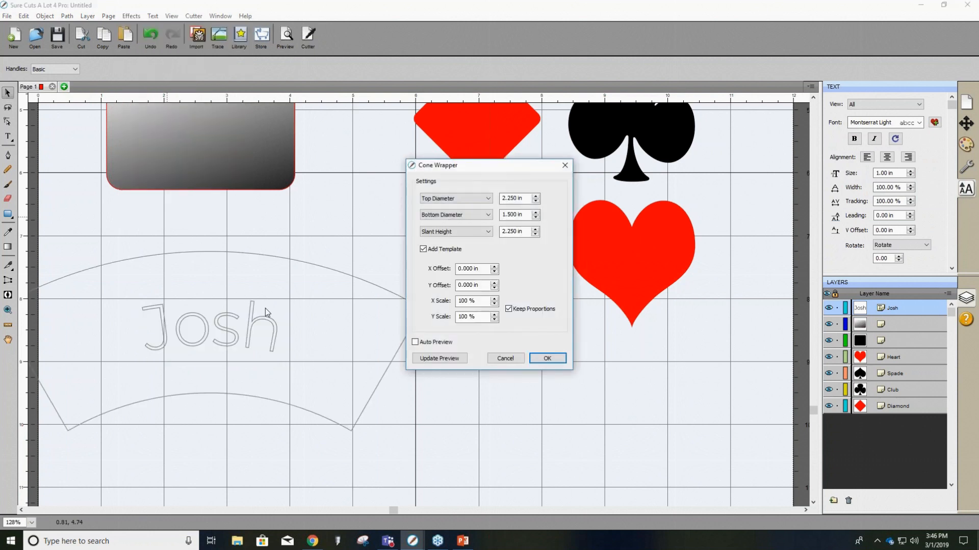
pyautogui.click(536, 201)
pyautogui.click(536, 201)
pyautogui.click(536, 201)
pyautogui.click(536, 202)
pyautogui.click(536, 202)
pyautogui.click(535, 196)
pyautogui.click(536, 196)
pyautogui.click(536, 197)
pyautogui.click(536, 196)
pyautogui.click(536, 197)
pyautogui.click(536, 197)
pyautogui.click(535, 197)
pyautogui.click(536, 196)
pyautogui.click(536, 196)
# Set the wrapper's bottom diameter to 2.500 in, and cancel the effect.
pyautogui.click(535, 218)
pyautogui.click(535, 218)
pyautogui.click(535, 218)
pyautogui.click(535, 218)
pyautogui.click(535, 212)
pyautogui.click(536, 212)
pyautogui.click(536, 212)
pyautogui.click(535, 212)
pyautogui.click(535, 212)
pyautogui.click(535, 212)
pyautogui.click(536, 212)
pyautogui.click(536, 212)
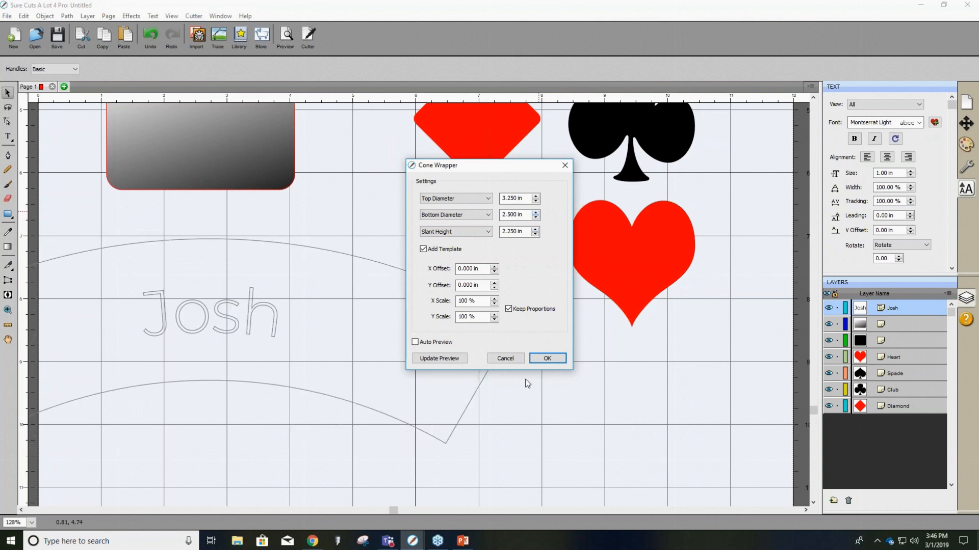
pyautogui.click(505, 359)
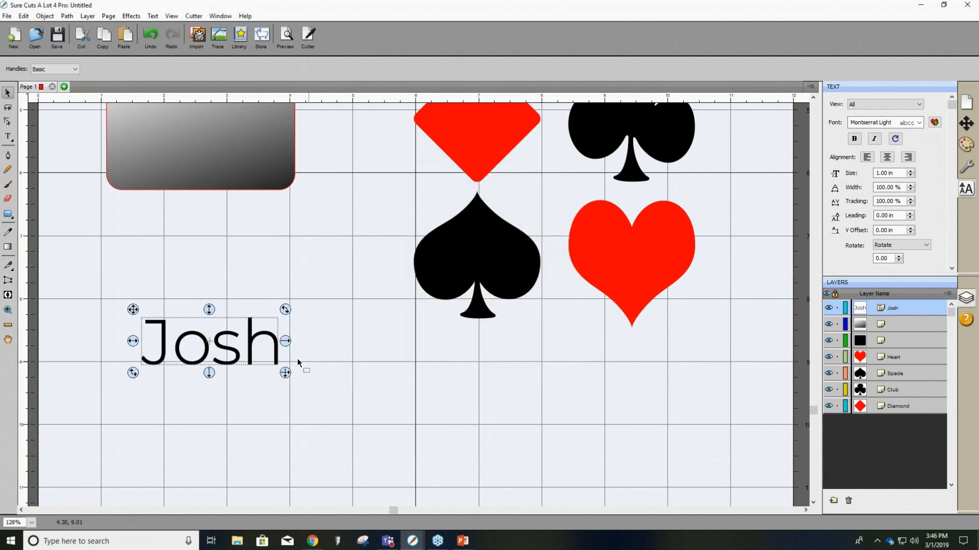
# Lengthen the name text by appending "asdasdsadasd" to its end.
pyautogui.click(7, 137)
pyautogui.click(266, 365)
pyautogui.write('asdasdsadasd')
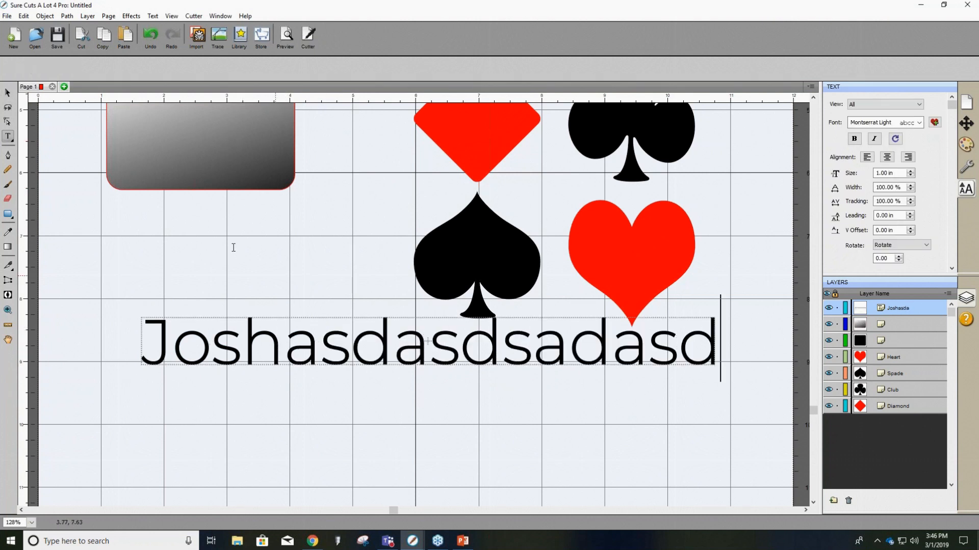
pyautogui.click(8, 95)
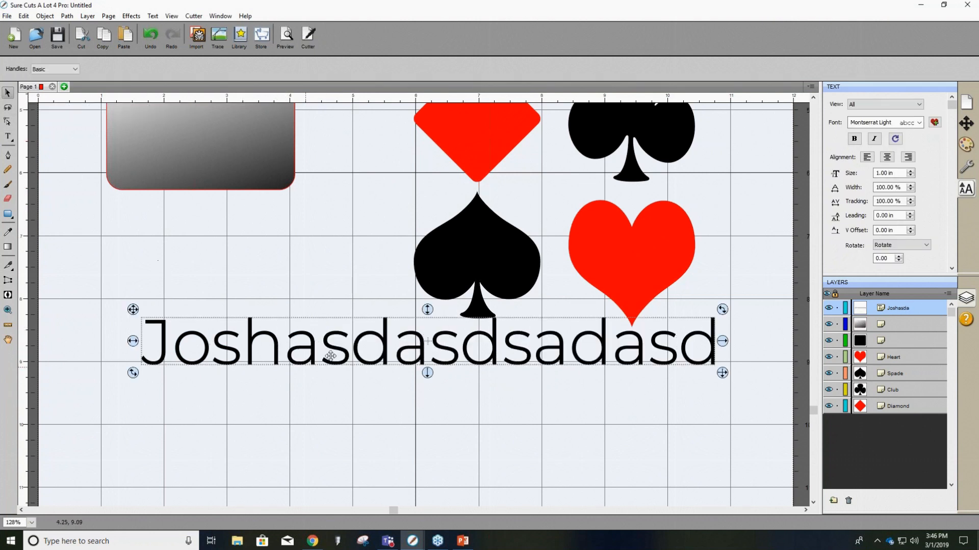
# Preview the Wrapper effect on the lengthened text with a top diameter of 1.500 in, and cancel it.
pyautogui.click(131, 16)
pyautogui.click(148, 219)
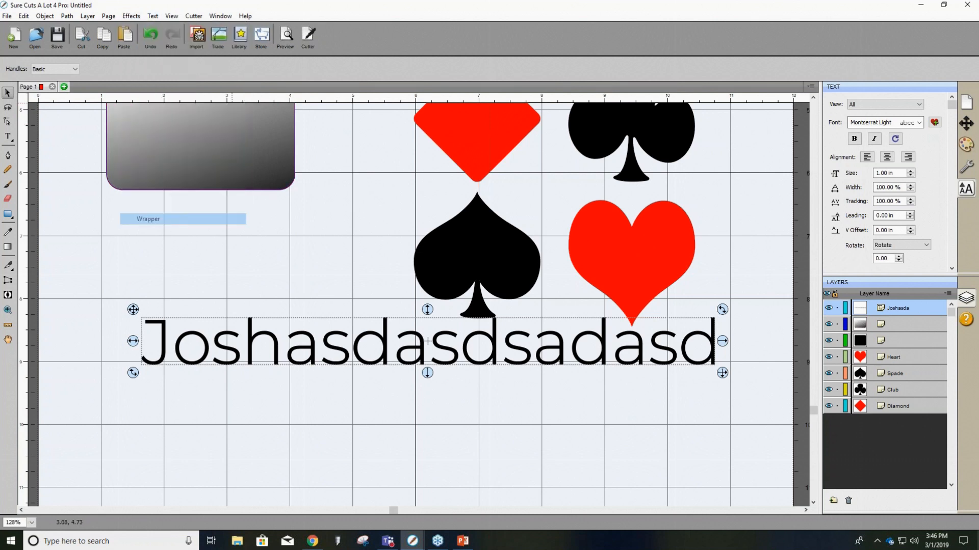
pyautogui.moveTo(525, 165); pyautogui.dragTo(759, 111)
pyautogui.click(771, 144)
pyautogui.click(770, 143)
pyautogui.click(770, 149)
pyautogui.click(771, 149)
pyautogui.click(771, 149)
pyautogui.click(771, 149)
pyautogui.click(770, 144)
pyautogui.click(771, 145)
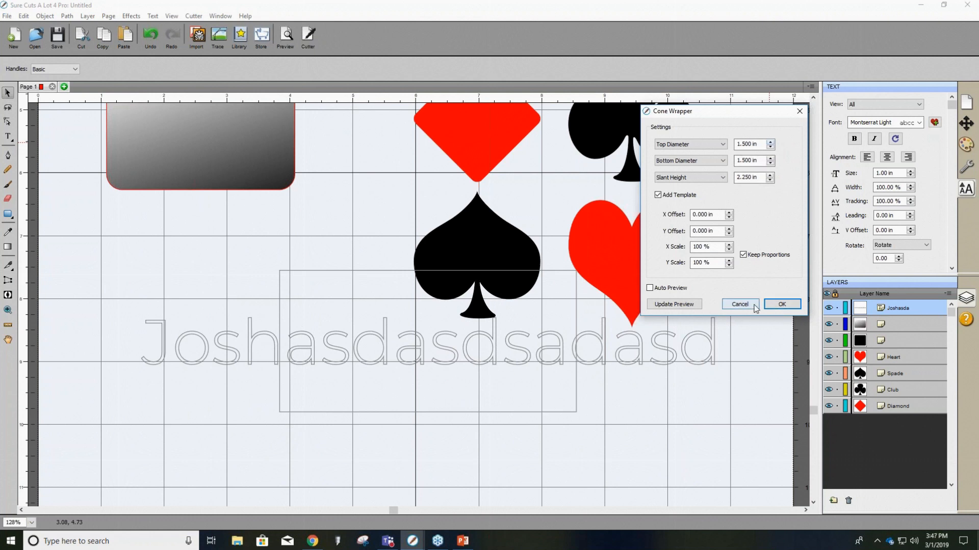
pyautogui.click(739, 304)
pyautogui.click(411, 375)
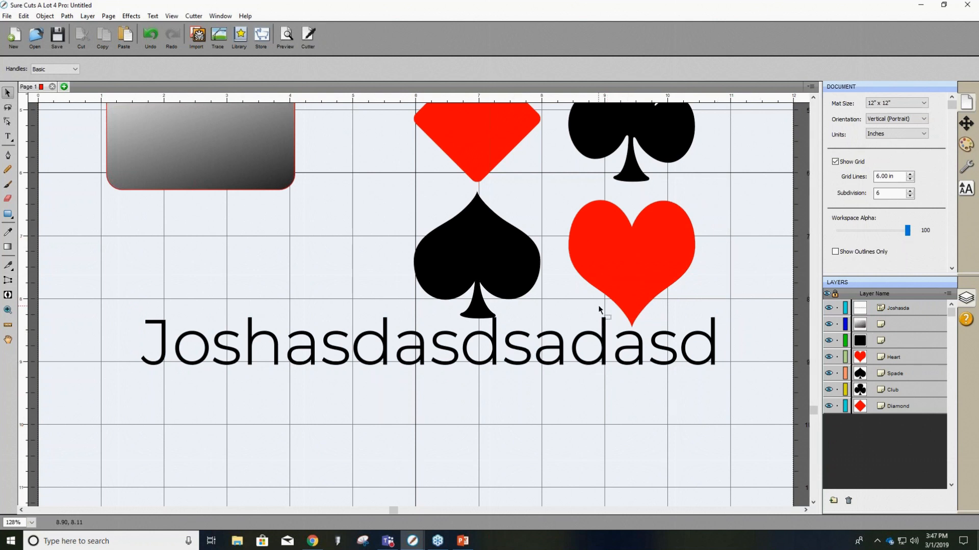
# Select the layers one after another, from the gradient rectangle to the diamond, to examine which object each one holds.
pyautogui.scroll(3, 598, 305)
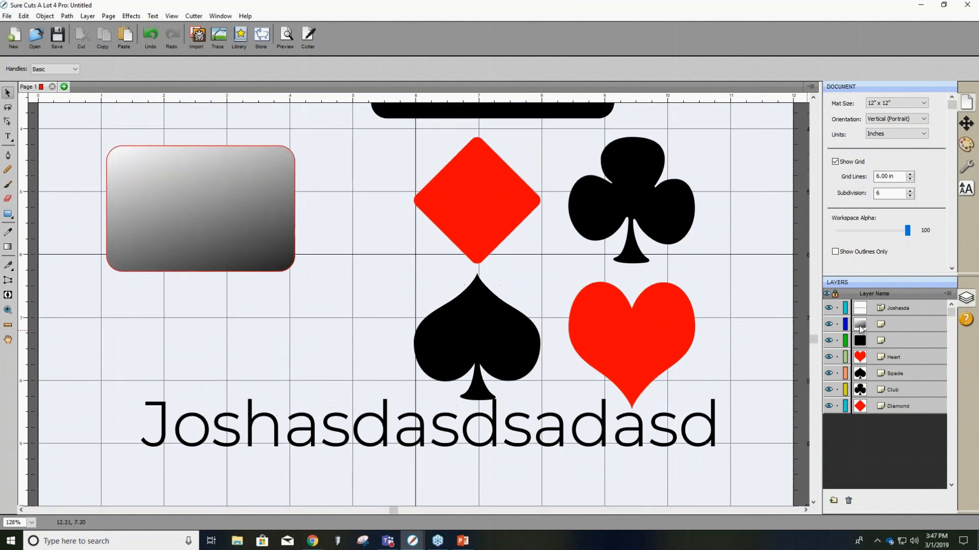
pyautogui.click(892, 324)
pyautogui.click(888, 341)
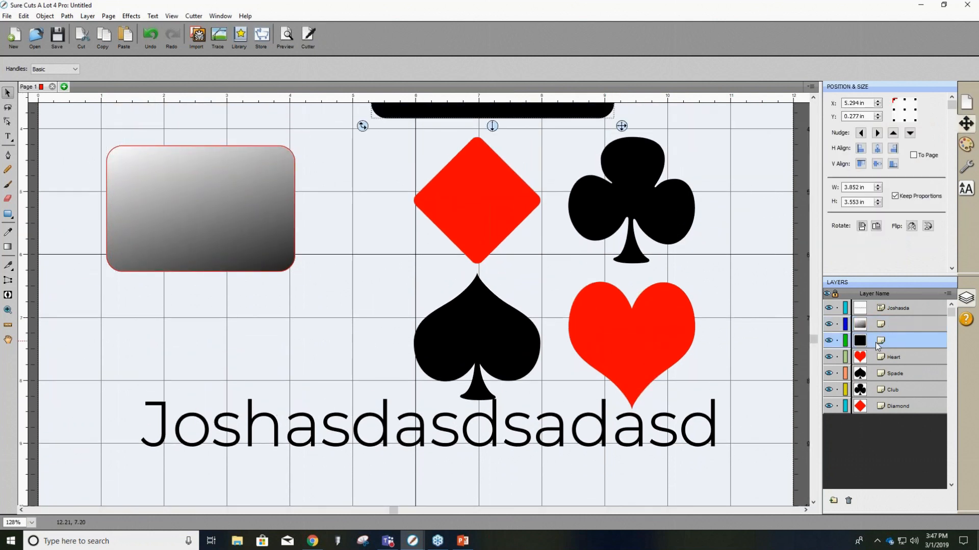
pyautogui.scroll(1, 510, 283)
pyautogui.scroll(2, 510, 283)
pyautogui.click(911, 357)
pyautogui.click(908, 373)
pyautogui.click(908, 390)
pyautogui.click(906, 406)
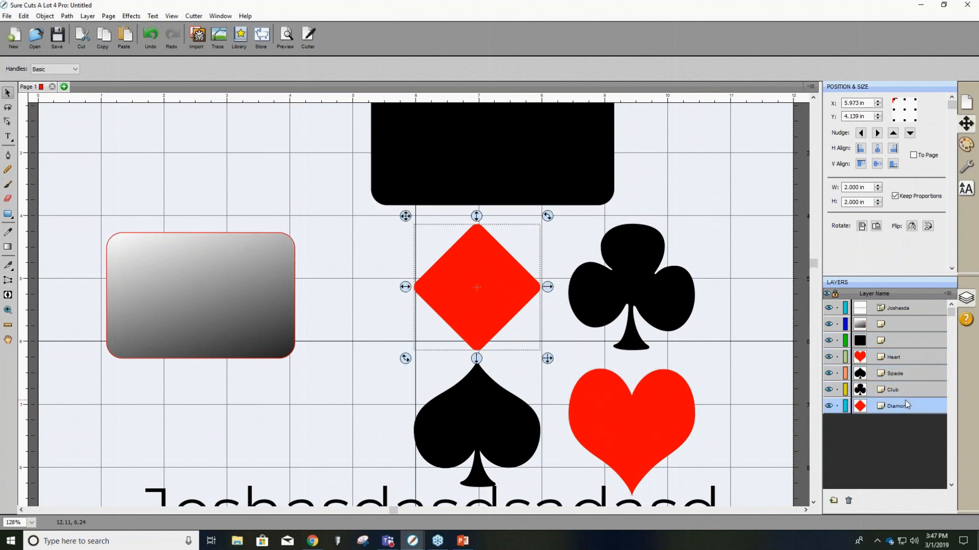
# Add a layer folder and move the Heart, Spade, Club and Diamond layers into it.
pyautogui.click(947, 294)
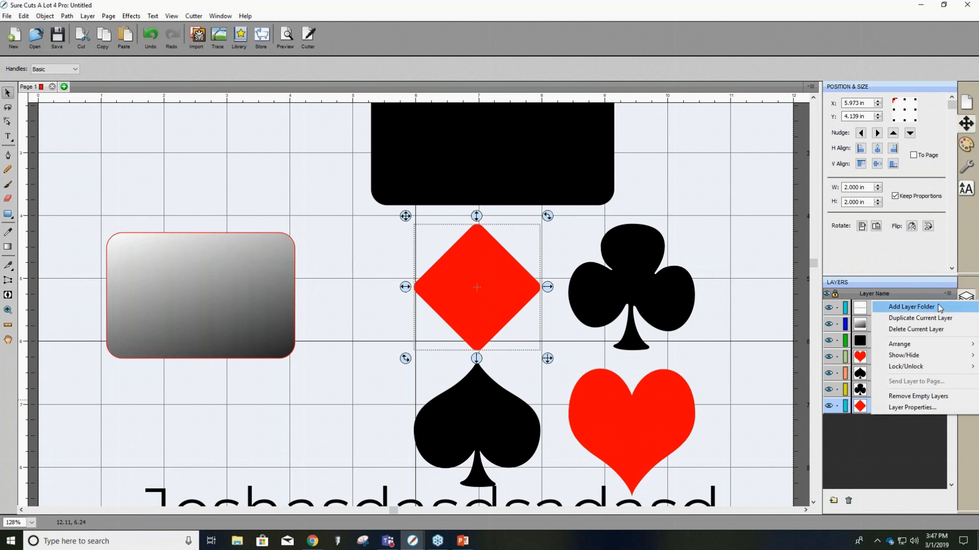
pyautogui.click(940, 308)
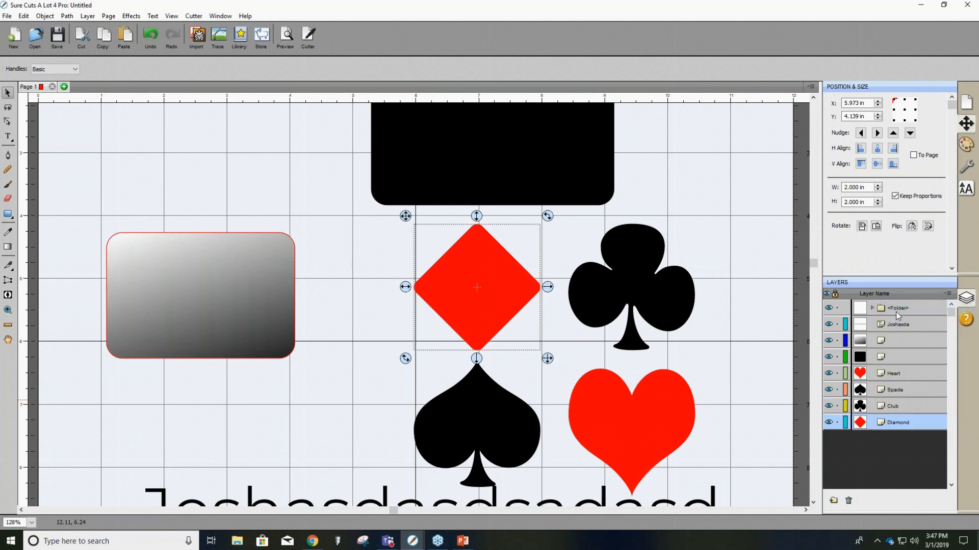
pyautogui.click(897, 309)
pyautogui.click(882, 426)
pyautogui.keyDown('ctrl'); pyautogui.click(900, 374); pyautogui.keyUp('ctrl')
pyautogui.moveTo(901, 388); pyautogui.dragTo(897, 312)
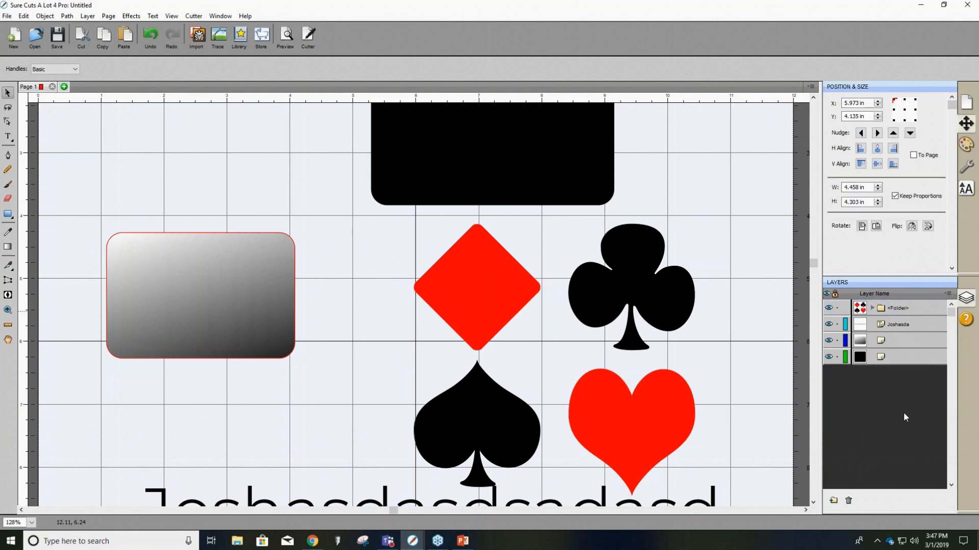
# Delete the lengthened name text's layer and look over the remaining layer commands.
pyautogui.click(898, 326)
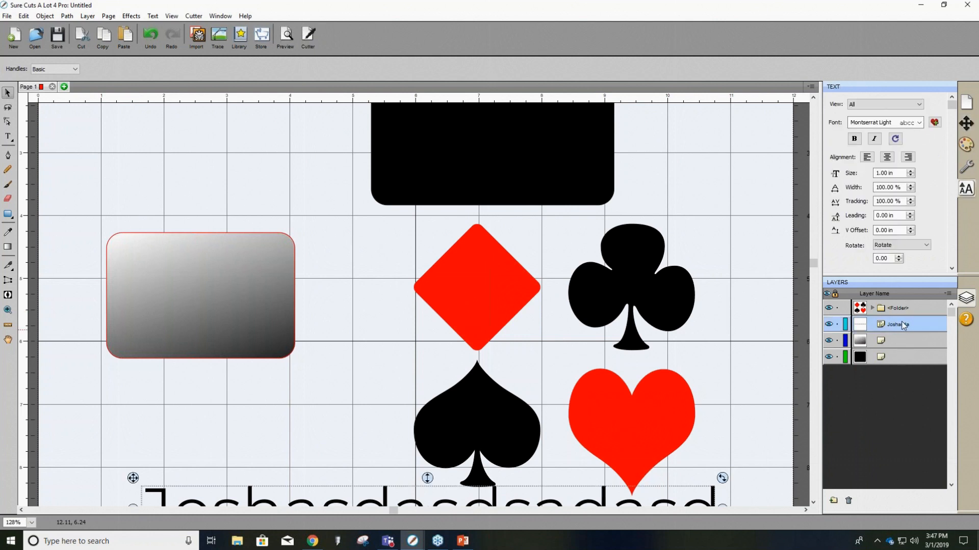
pyautogui.click(948, 294)
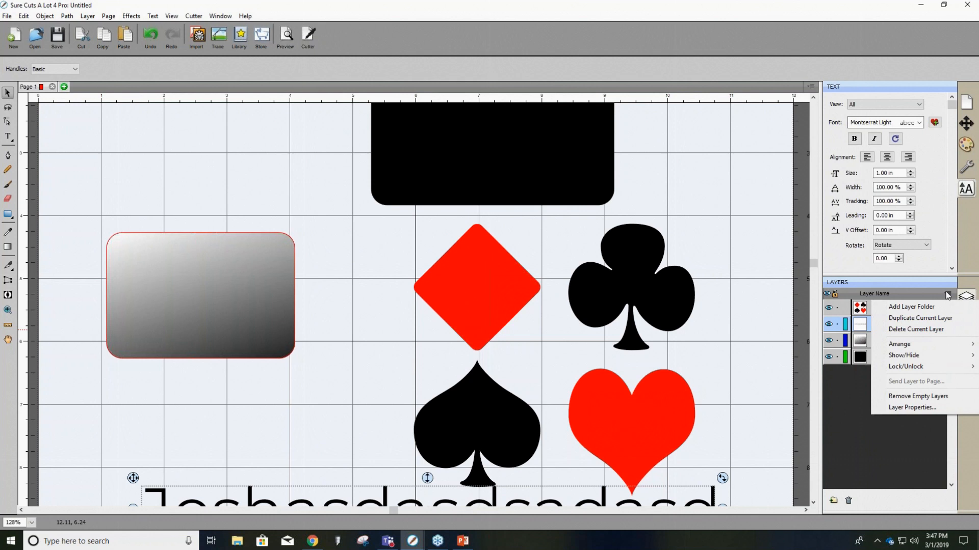
pyautogui.click(925, 329)
pyautogui.click(950, 295)
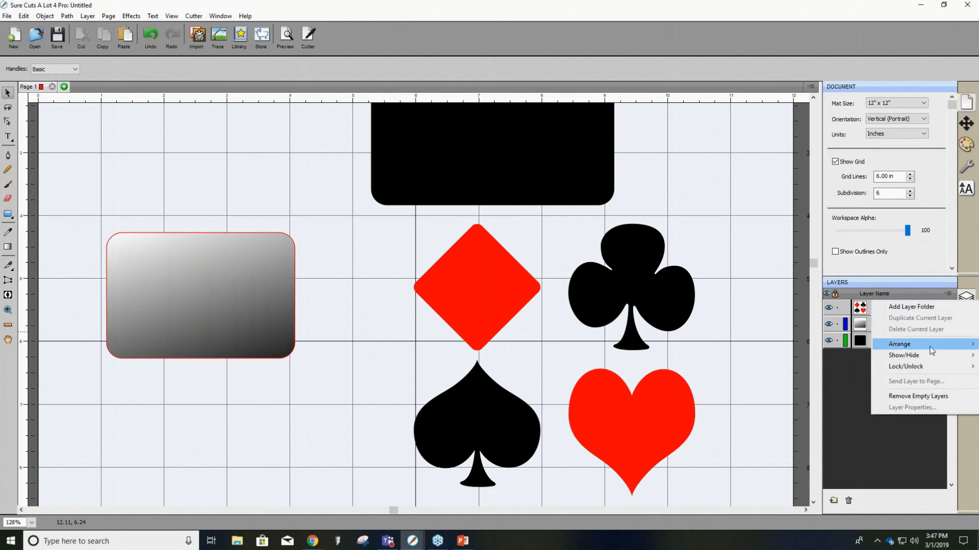
pyautogui.click(852, 441)
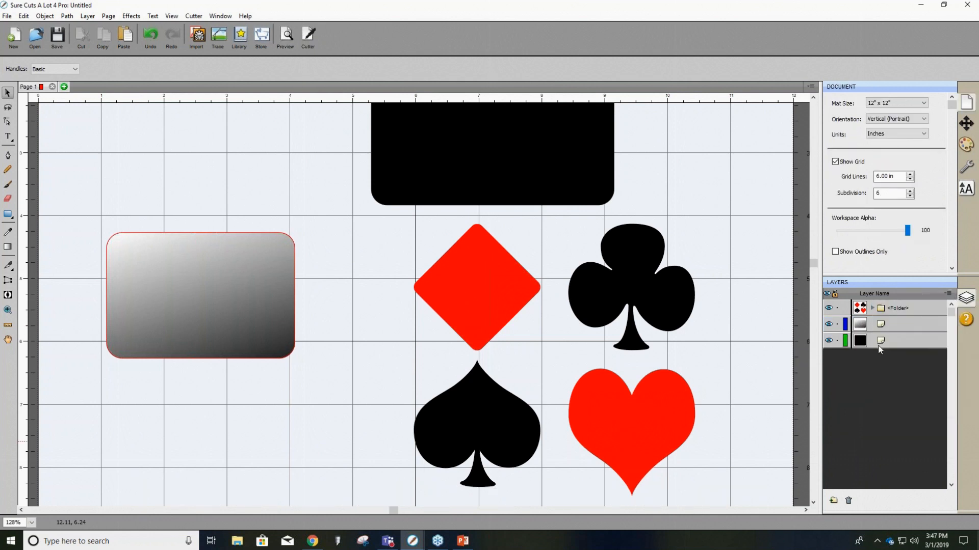
# Move the black rounded rectangle down over the four suit shapes and set its stroke color to blue.
pyautogui.moveTo(441, 151); pyautogui.dragTo(502, 413)
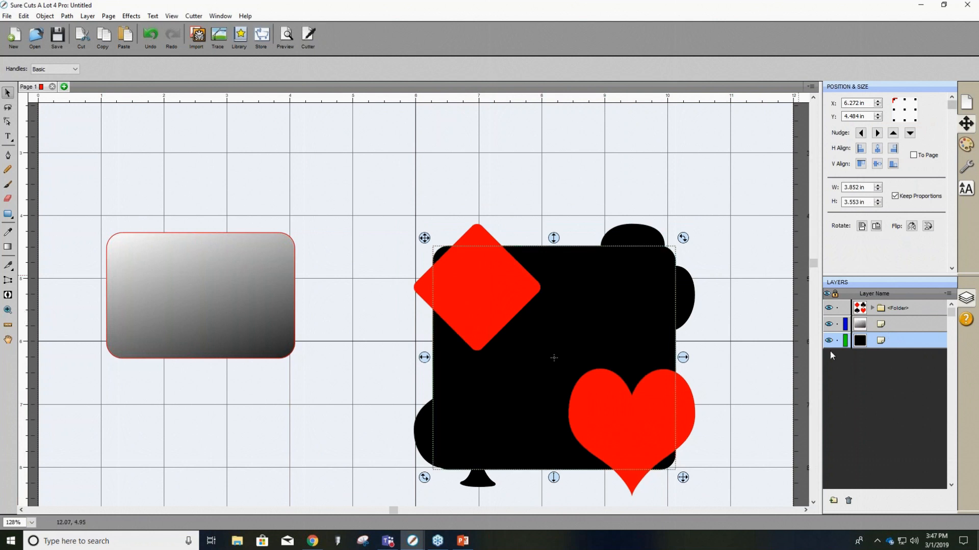
pyautogui.click(966, 144)
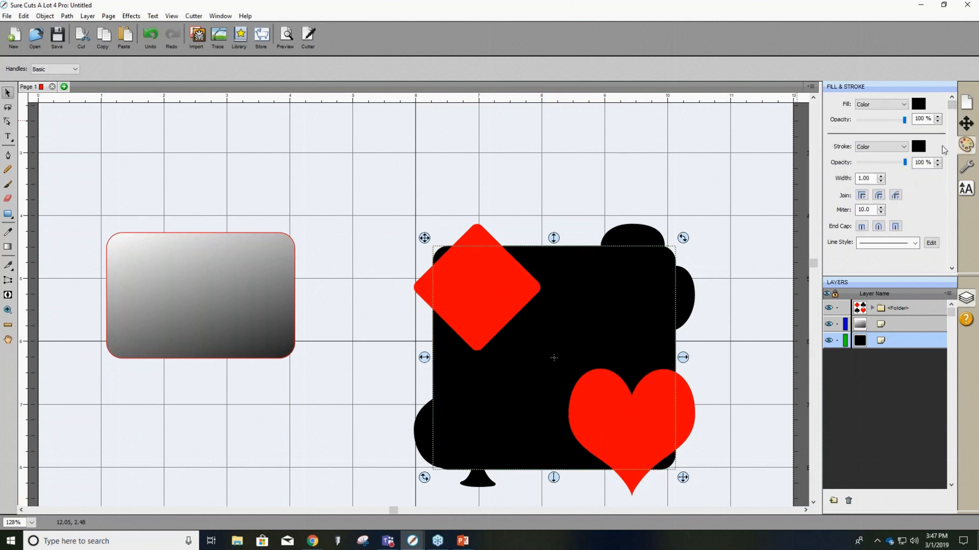
pyautogui.click(902, 147)
pyautogui.click(904, 148)
pyautogui.click(918, 146)
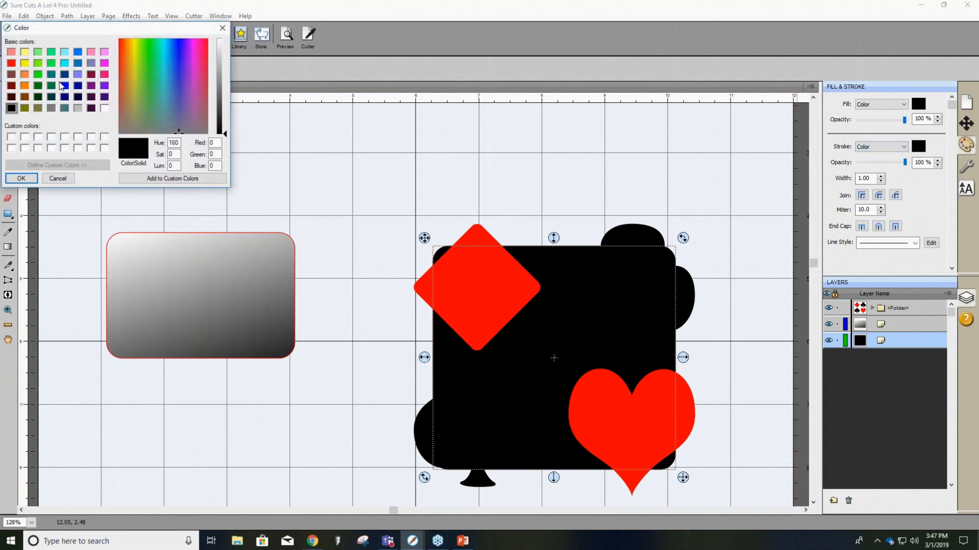
pyautogui.click(63, 85)
pyautogui.click(20, 178)
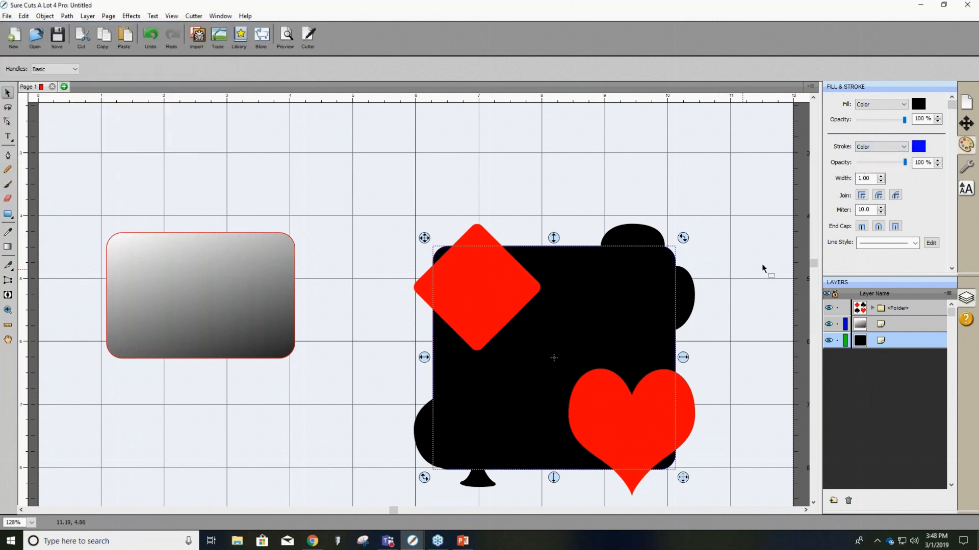
# Set the fill color of the rounded rectangle behind the suit shapes to blue.
pyautogui.click(920, 104)
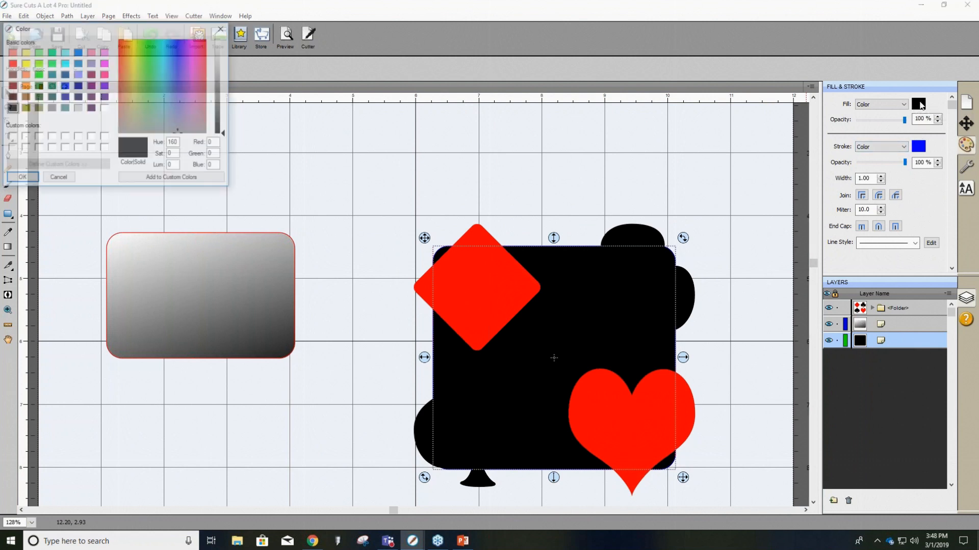
pyautogui.click(65, 85)
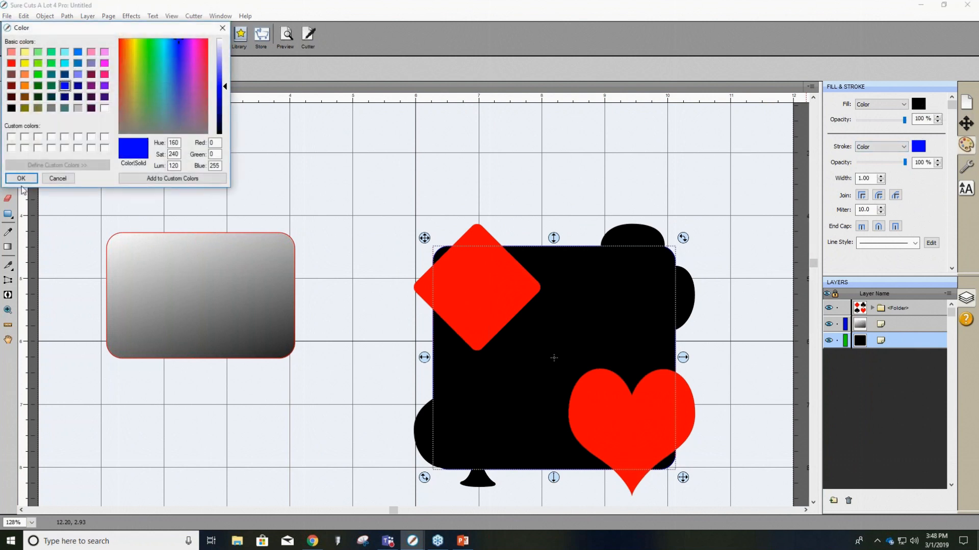
pyautogui.click(21, 178)
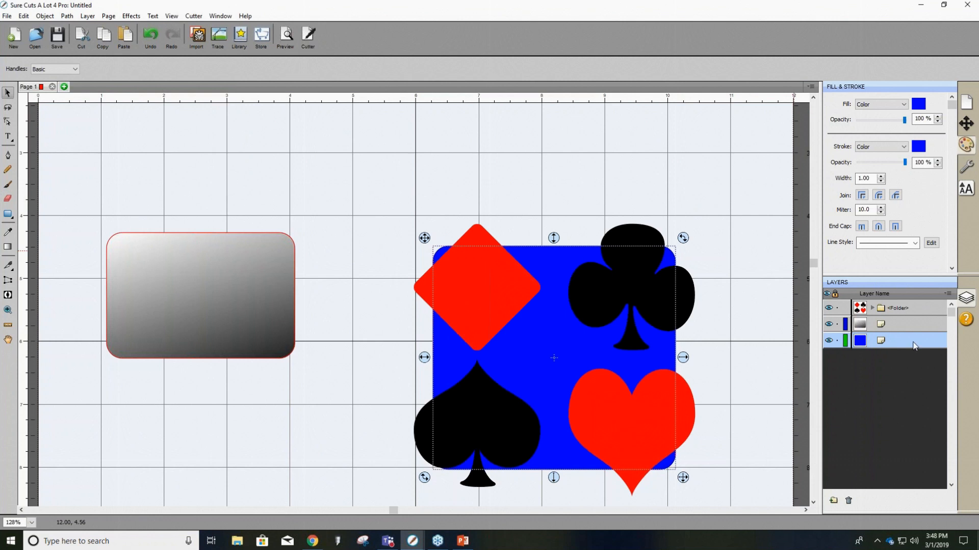
# Bring the blue rectangle's layer forward past the gradient rectangle's layer and above the suit folder.
pyautogui.click(947, 293)
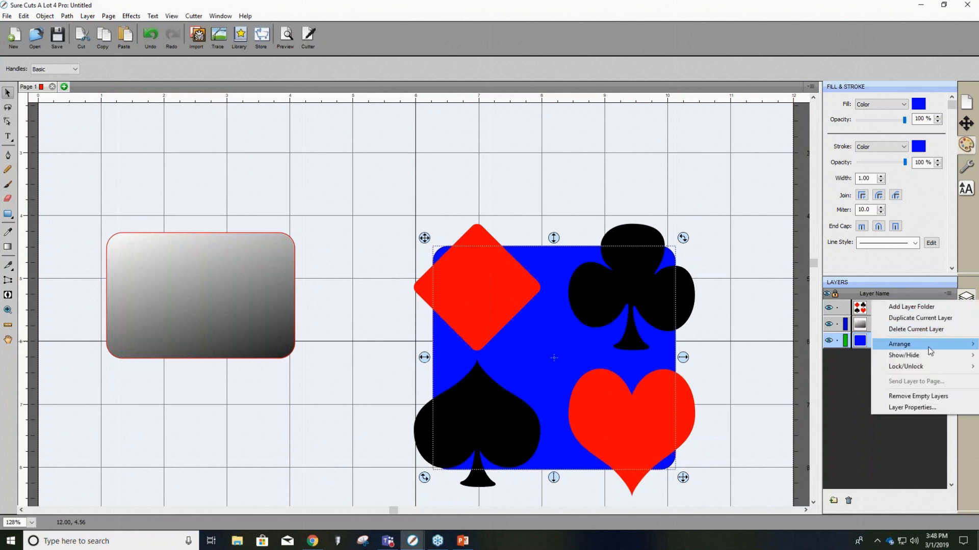
pyautogui.moveTo(930, 351)
pyautogui.click(832, 344)
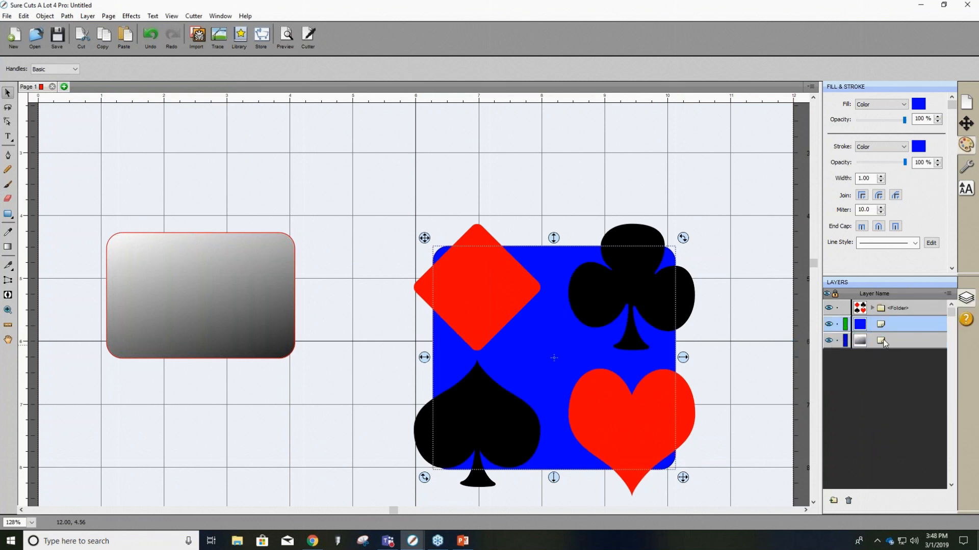
pyautogui.click(946, 295)
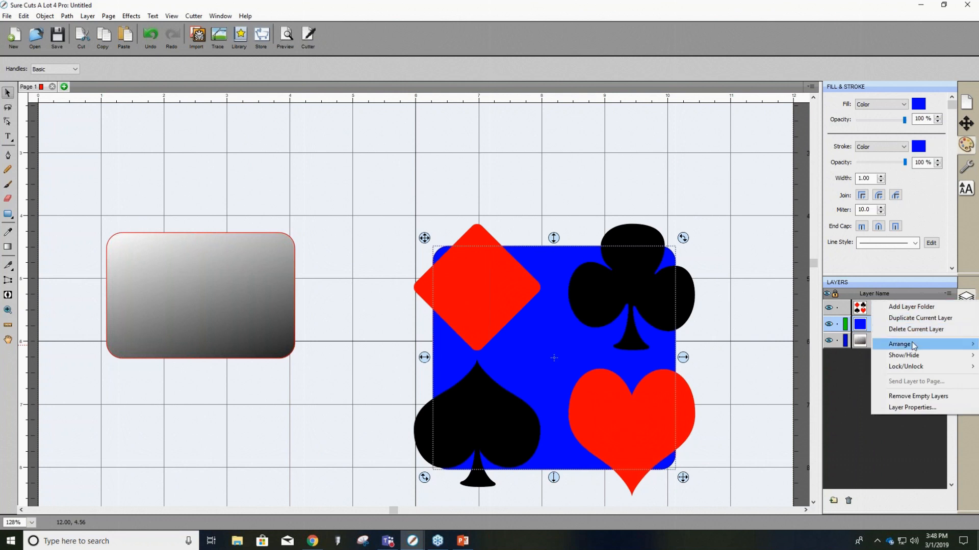
pyautogui.moveTo(913, 345)
pyautogui.click(841, 346)
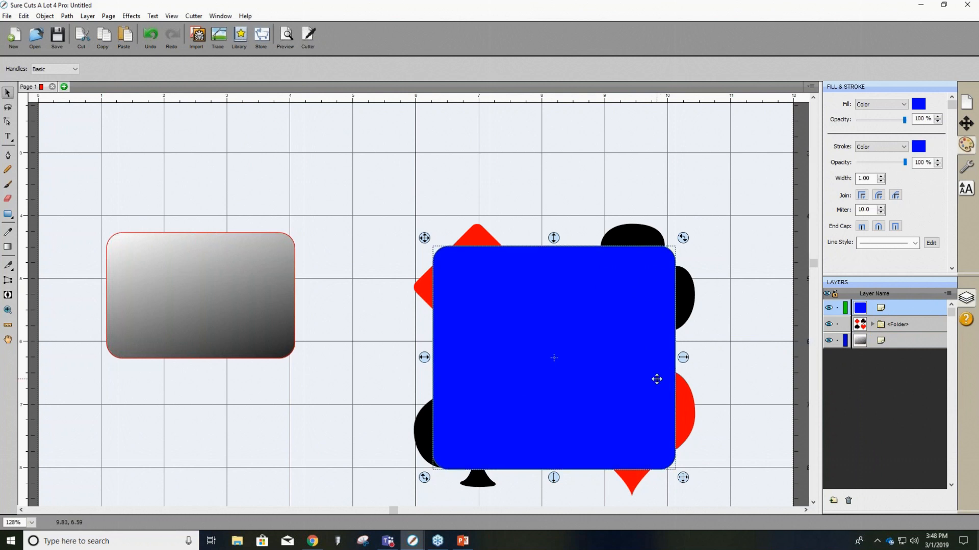
# Examine the stacking-order commands available for the blue rectangle.
pyautogui.click(45, 15)
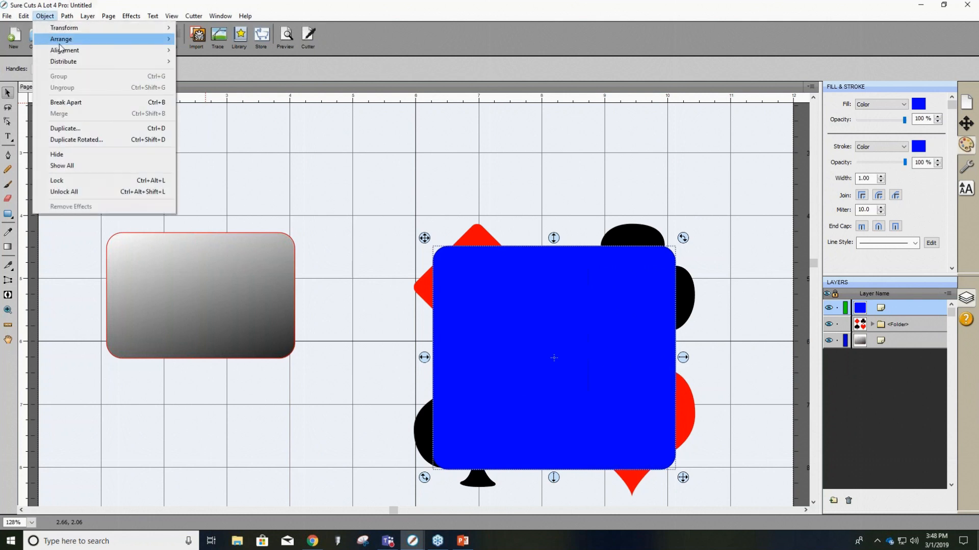
pyautogui.moveTo(99, 41)
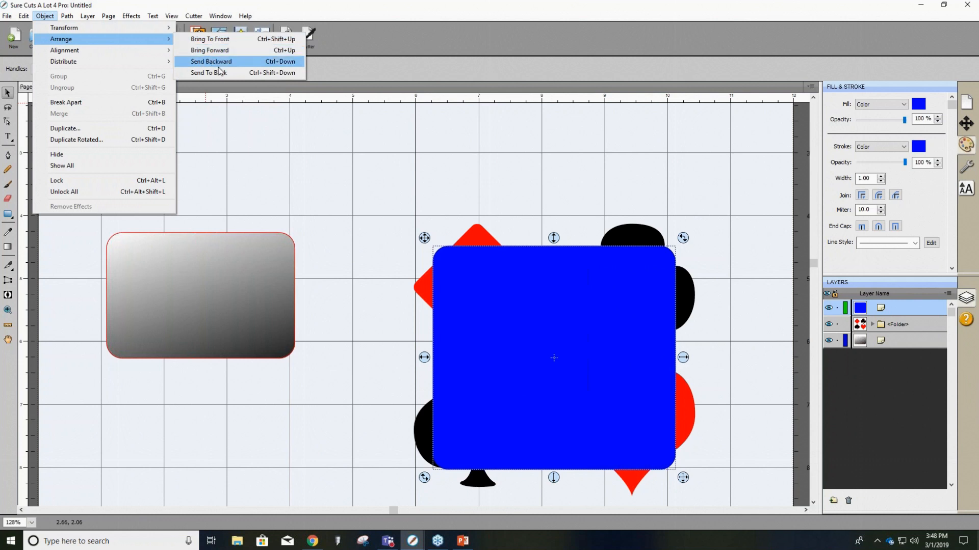
pyautogui.click(203, 153)
# Delete the blue rectangle that covers the suit shapes.
pyautogui.scroll(-1, 427, 315)
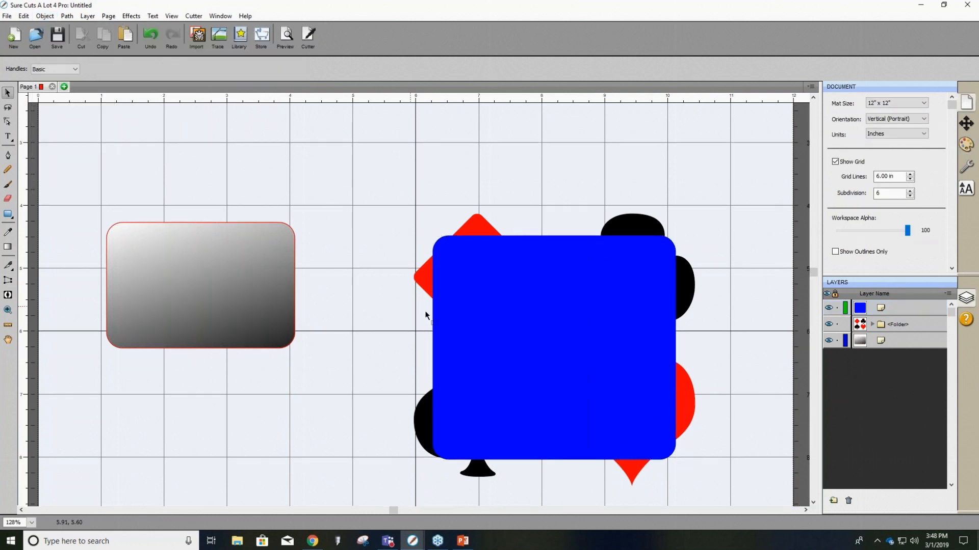
pyautogui.click(527, 327)
pyautogui.press('Delete')
pyautogui.scroll(-4, 462, 332)
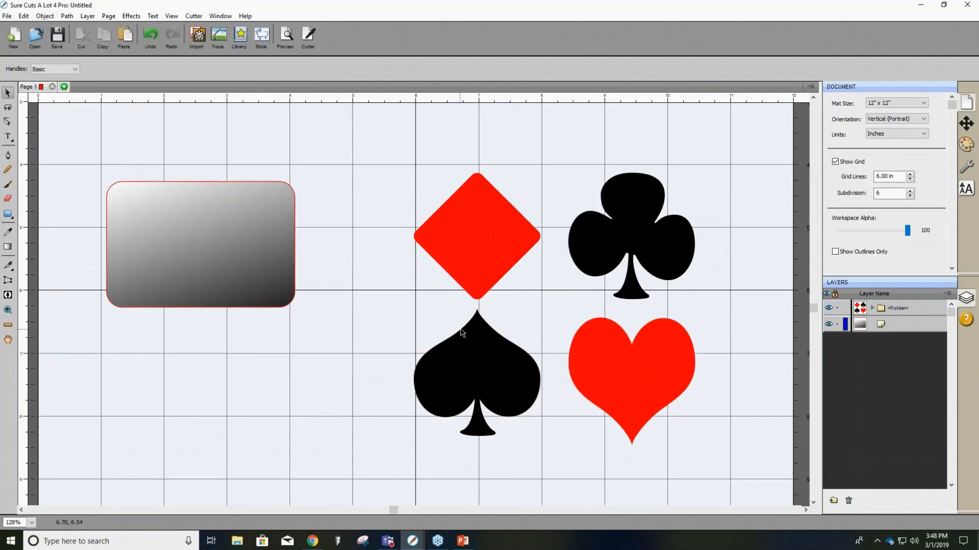
pyautogui.scroll(-5, 461, 332)
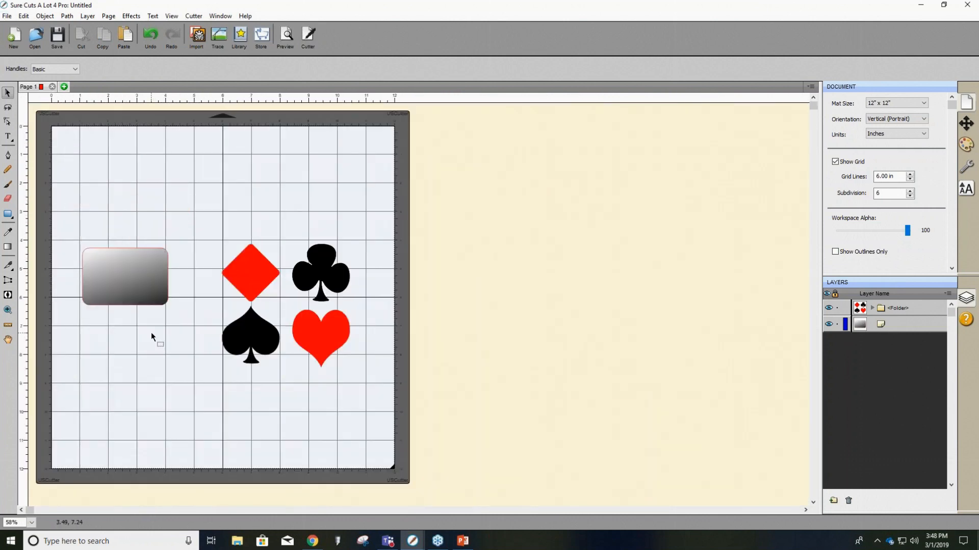
# Add the text "Asjkdhaskdlj" near the upper edge of the mat, above the gradient rectangle and the diamond.
pyautogui.scroll(2, 151, 333)
pyautogui.click(7, 137)
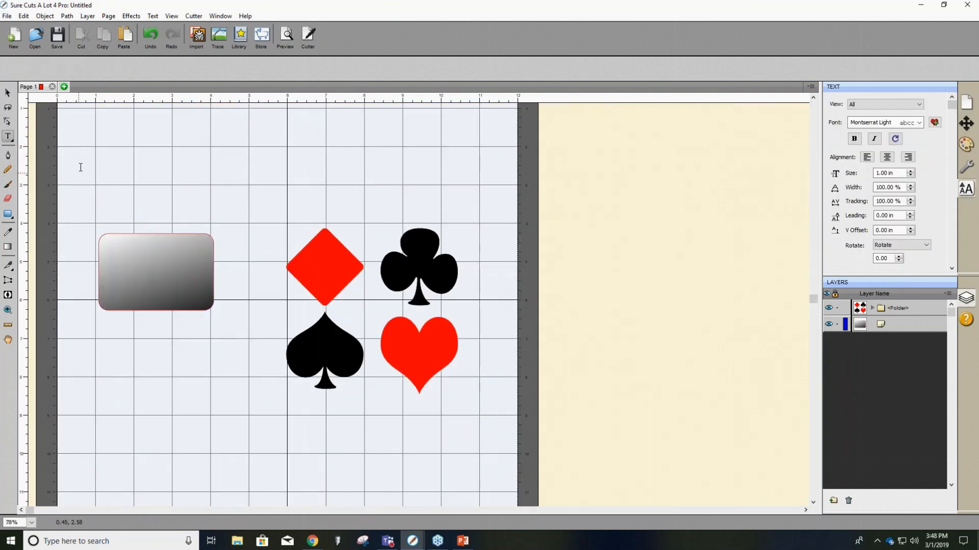
pyautogui.click(128, 155)
pyautogui.write('Asjkdhaskdlj')
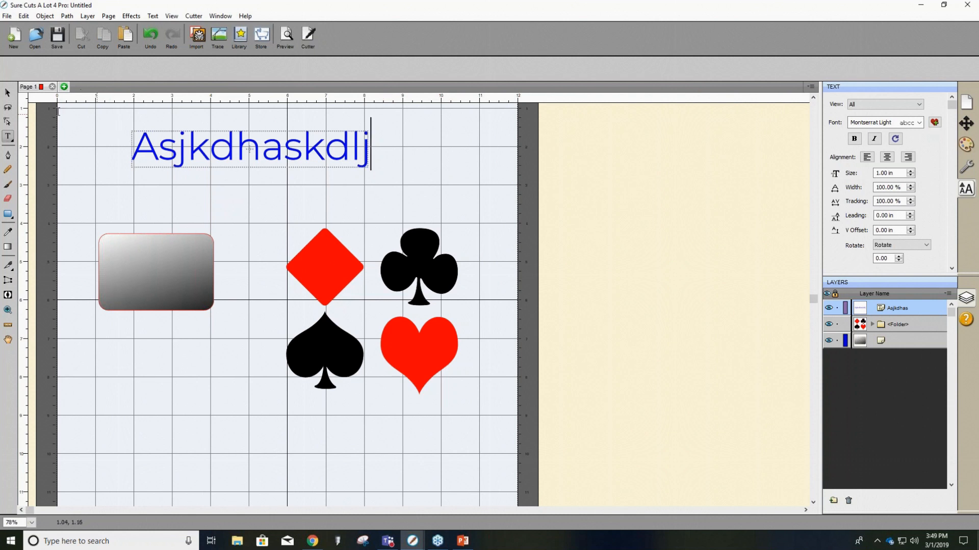
# Flip the "Asjkdhaskdlj" text horizontally to mirror it.
pyautogui.click(44, 16)
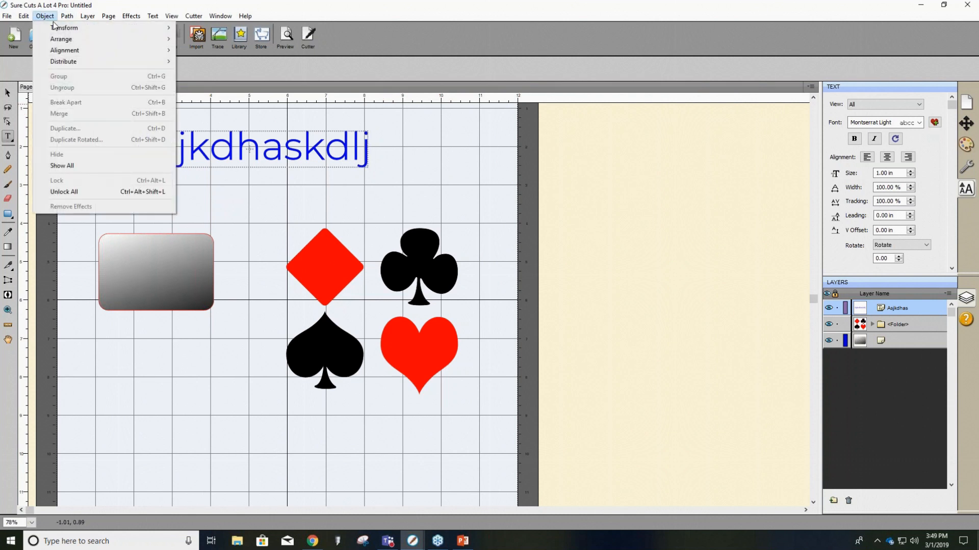
pyautogui.moveTo(83, 29)
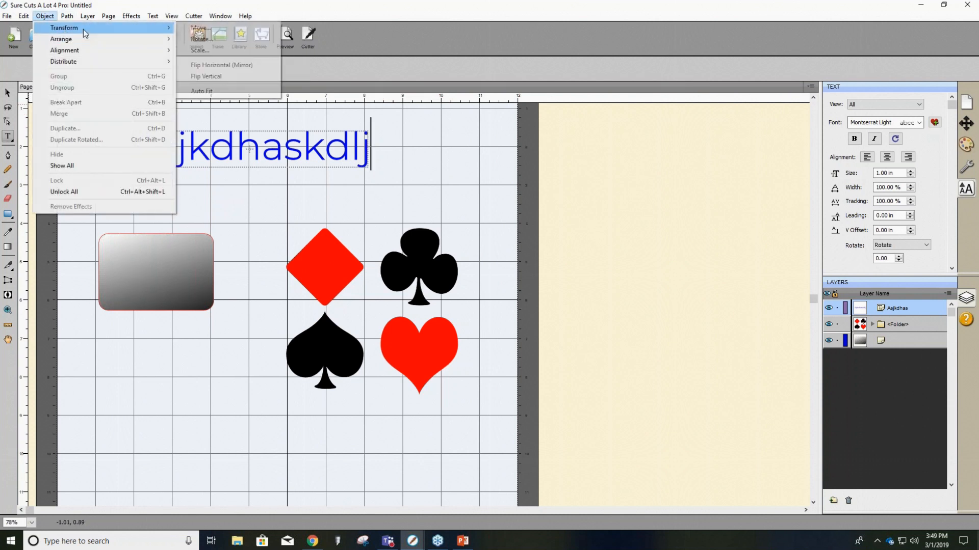
pyautogui.click(219, 66)
# Add a text object with a first name near the lower edge of the mat, below the gradient rectangle.
pyautogui.click(8, 136)
pyautogui.click(177, 450)
pyautogui.write('Josh')
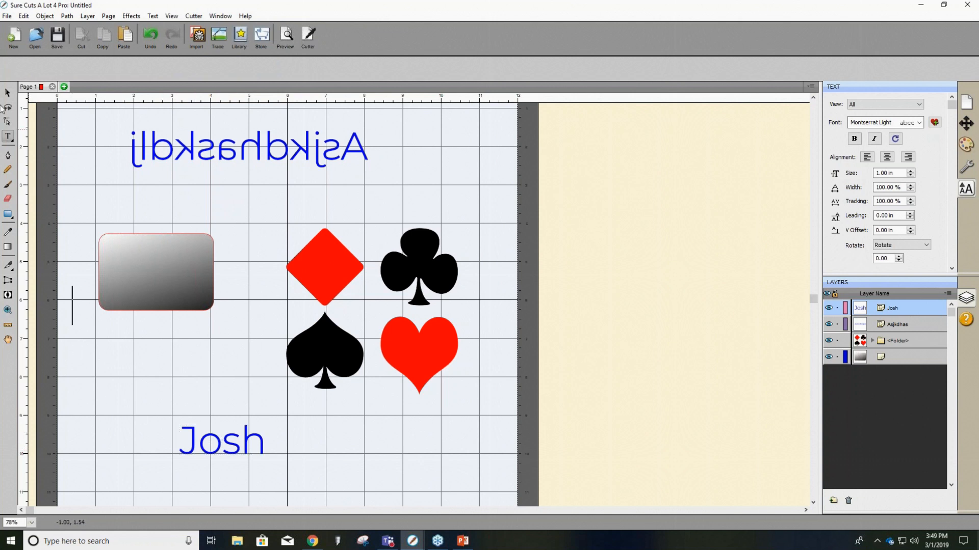
pyautogui.press('Escape')
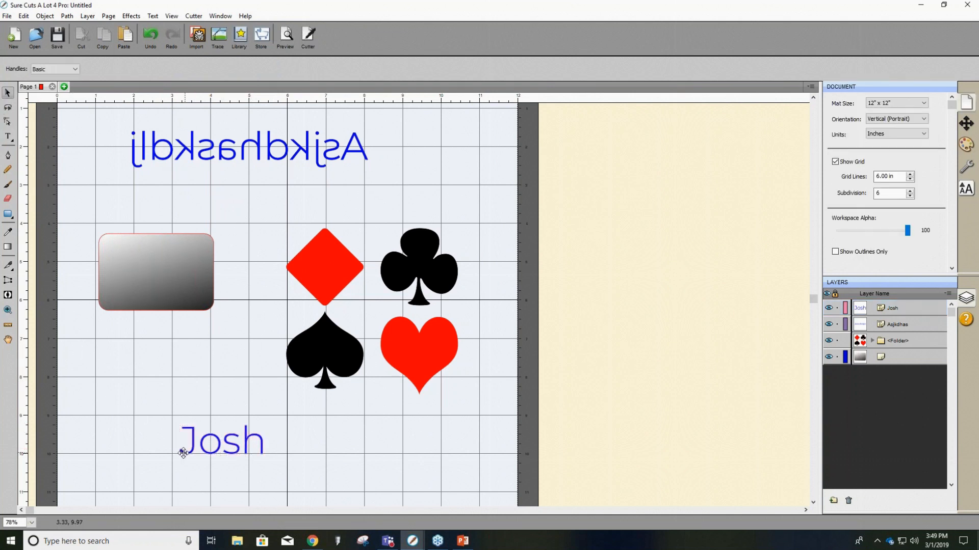
# Rotate the first-name text about a quarter turn counterclockwise so it reads upward, and flip it vertically.
pyautogui.click(215, 446)
pyautogui.moveTo(266, 416); pyautogui.dragTo(196, 379)
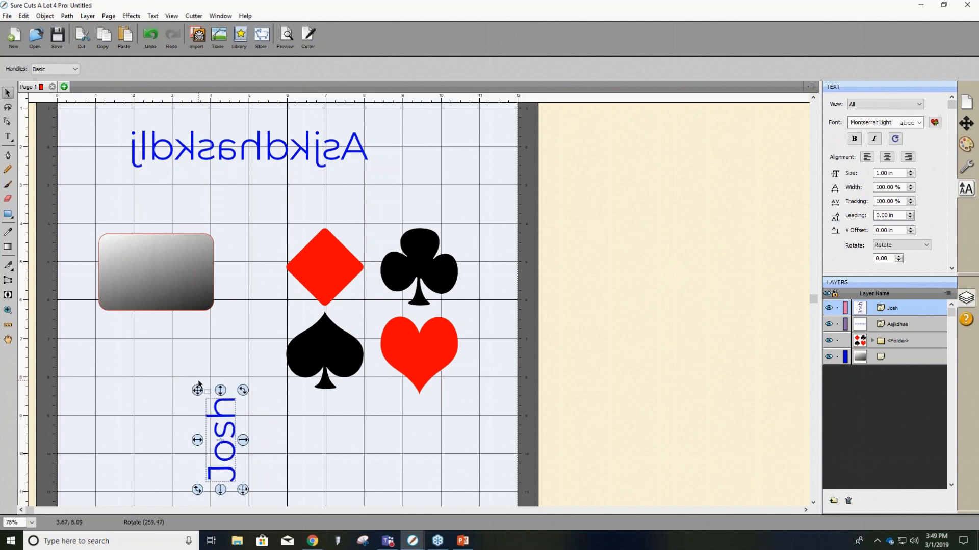
pyautogui.click(50, 17)
pyautogui.moveTo(45, 16)
pyautogui.moveTo(76, 28)
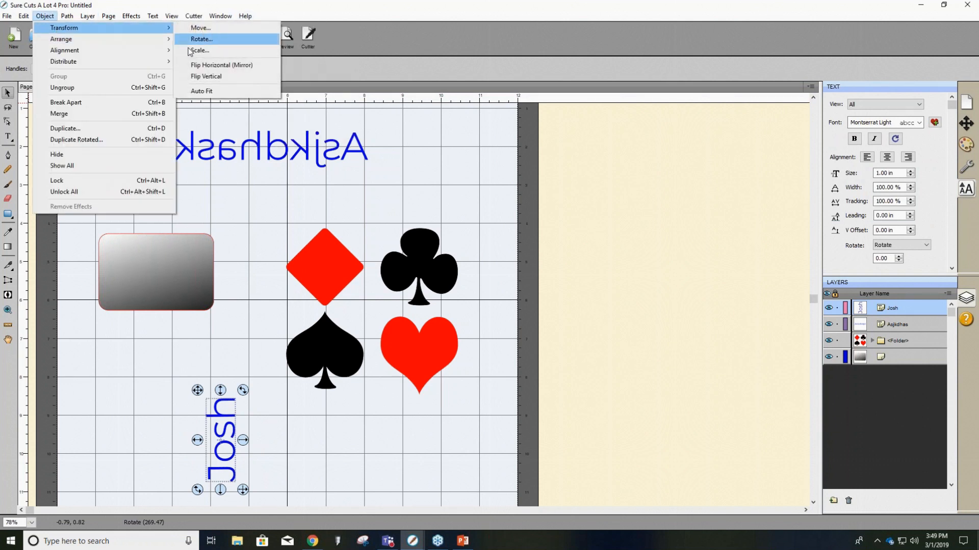
pyautogui.click(213, 77)
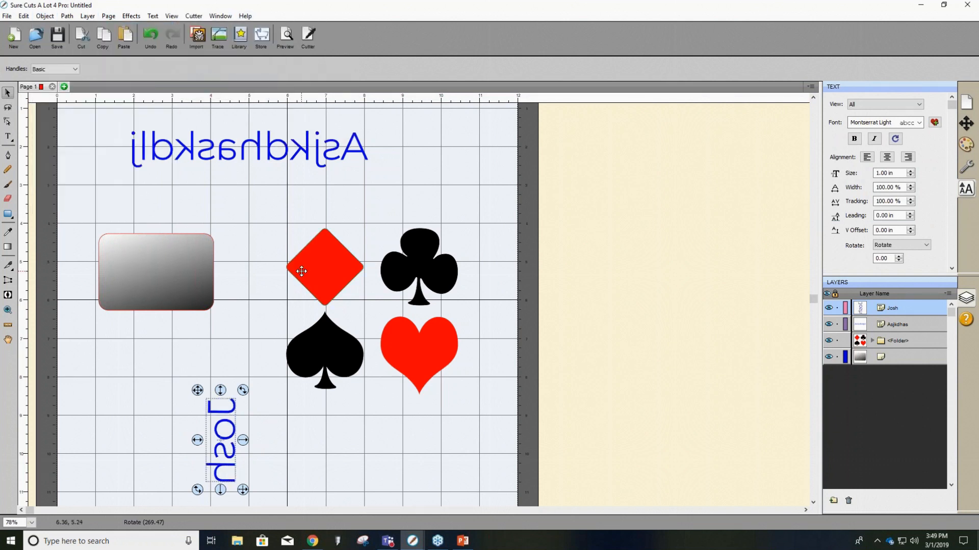